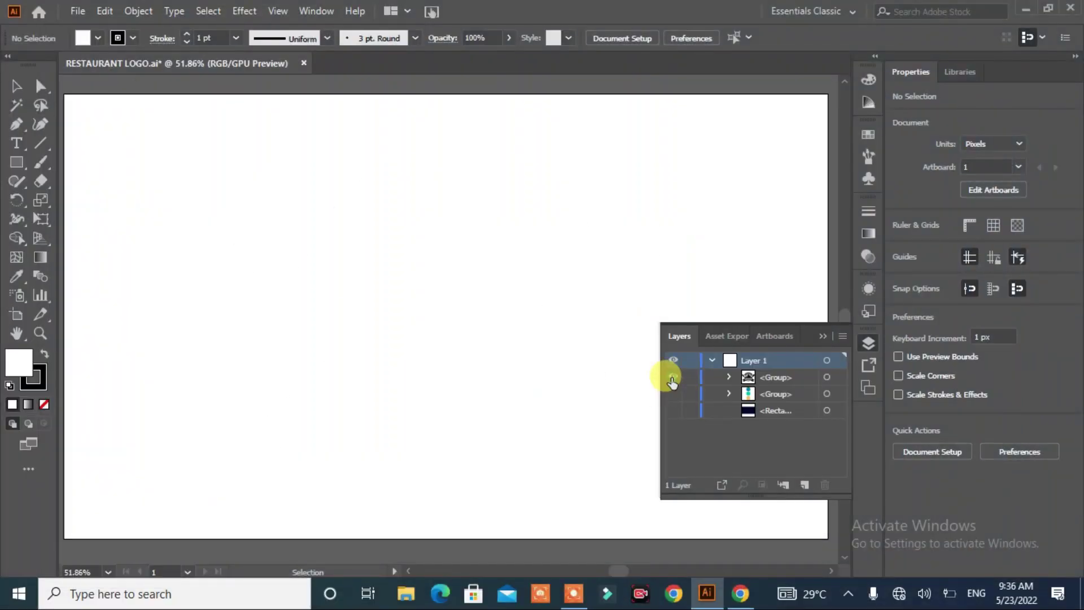
# Reveal the reference logo, scale it to about 314 × 220 px and park it top-right.
pyautogui.click(673, 377)
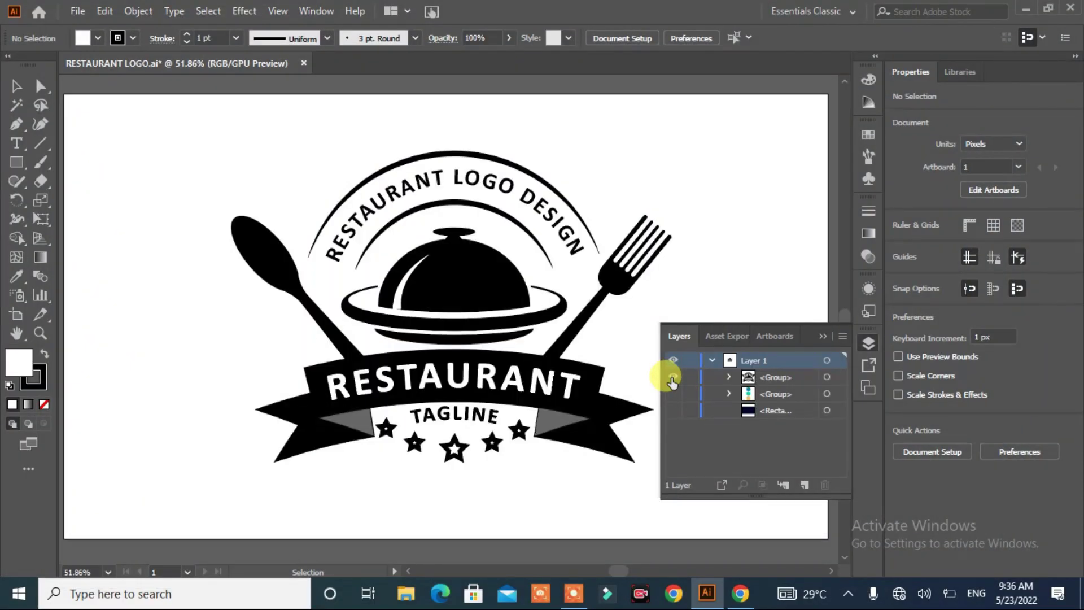
pyautogui.click(818, 337)
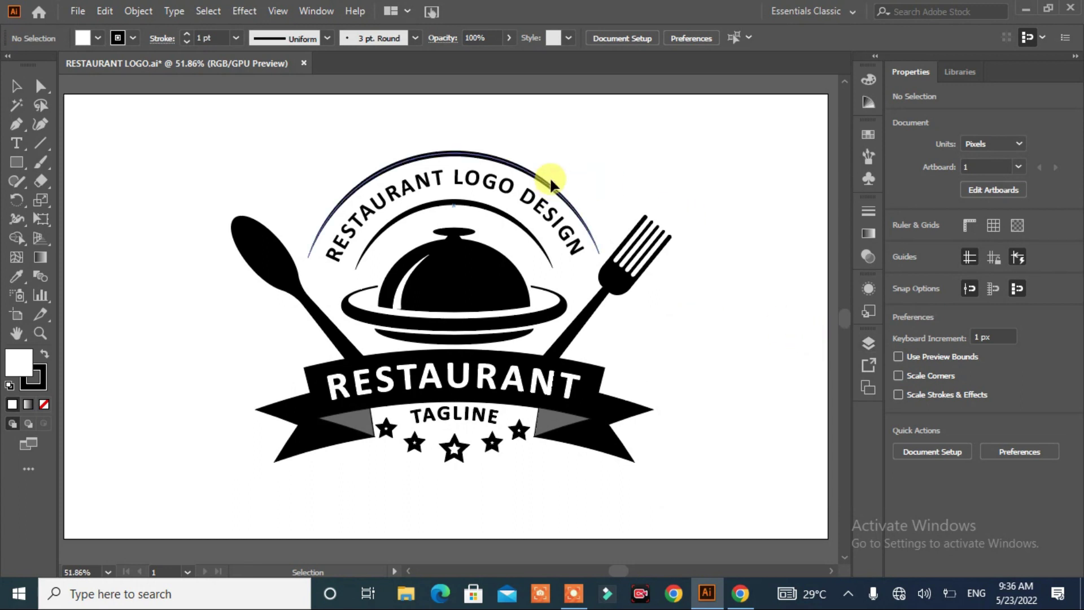
pyautogui.moveTo(493, 286)
pyautogui.mouseDown()
pyautogui.moveTo(622, 254)
pyautogui.moveTo(602, 231)
pyautogui.moveTo(596, 238)
pyautogui.mouseUp()
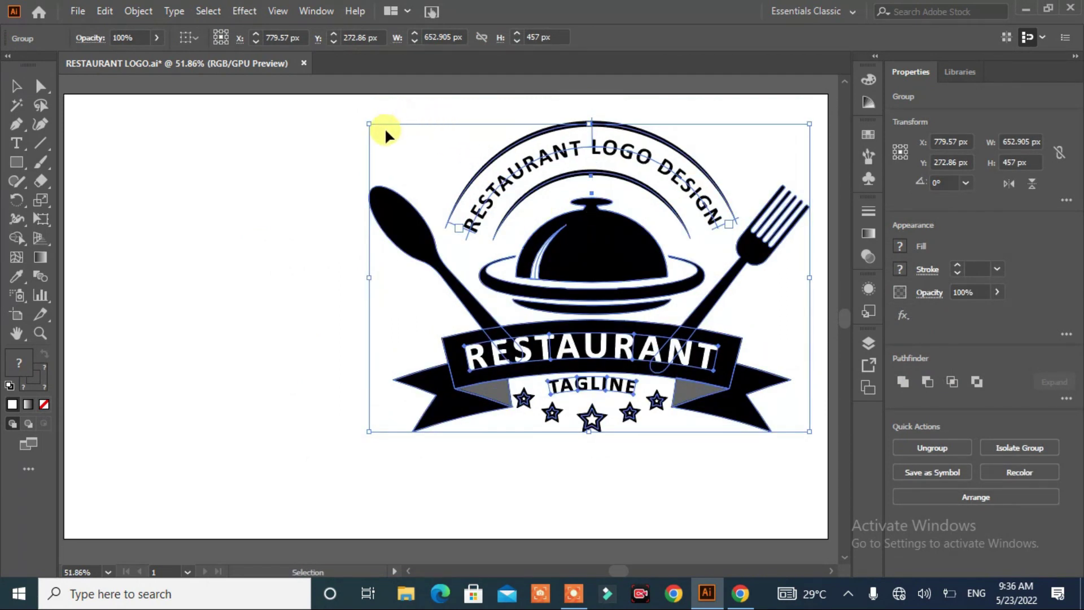
pyautogui.moveTo(369, 125); pyautogui.dragTo(482, 172)
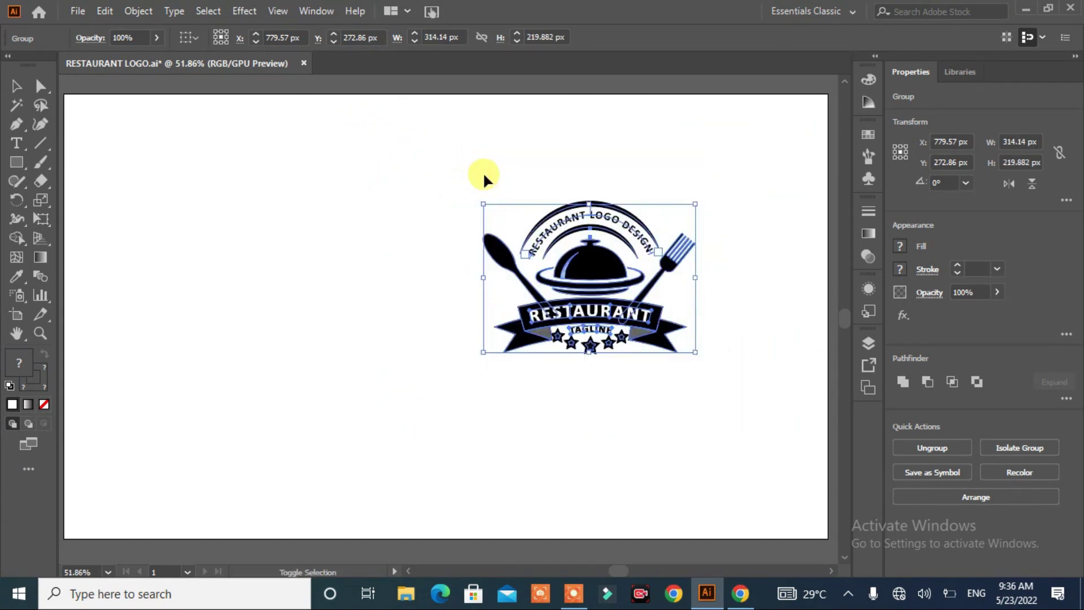
pyautogui.moveTo(620, 258); pyautogui.dragTo(722, 174)
pyautogui.click(510, 297)
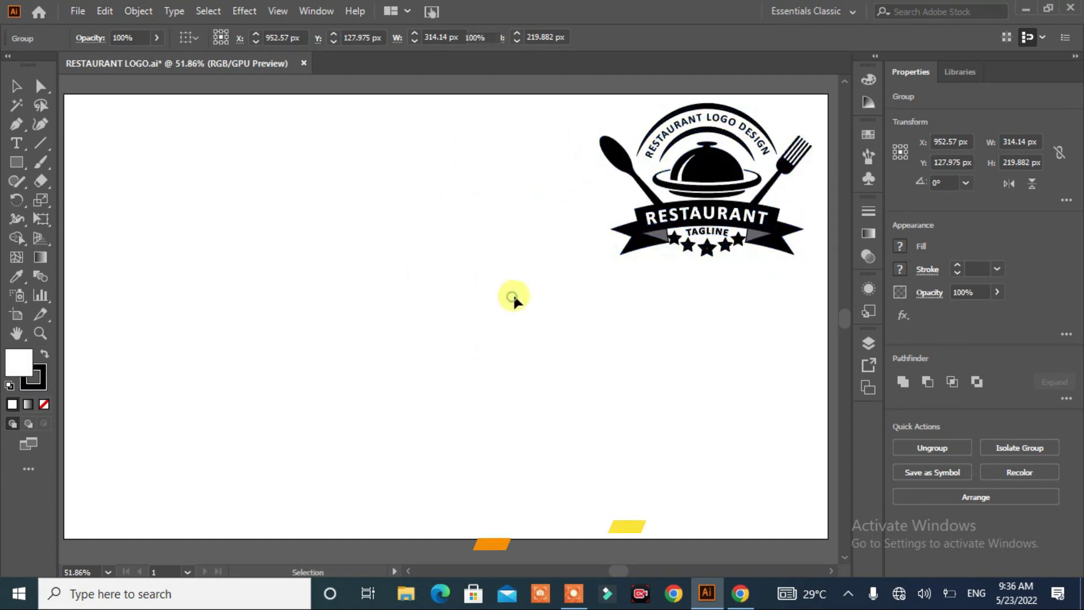
# Draw a 418 × 418 px circle with the Ellipse Tool and move it toward the artboard centre.
pyautogui.click(17, 163)
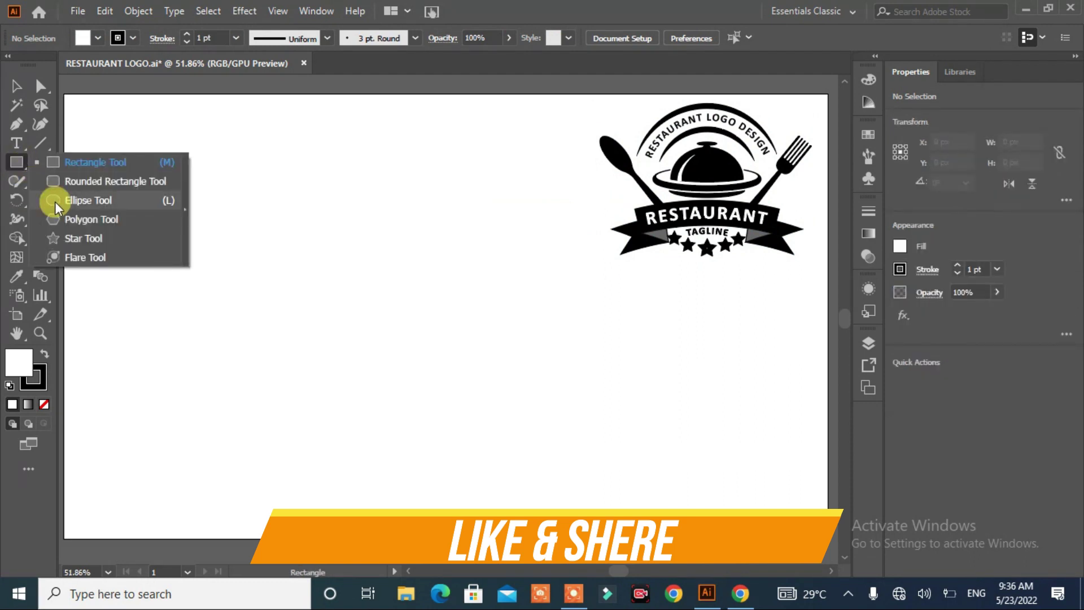
pyautogui.click(56, 201)
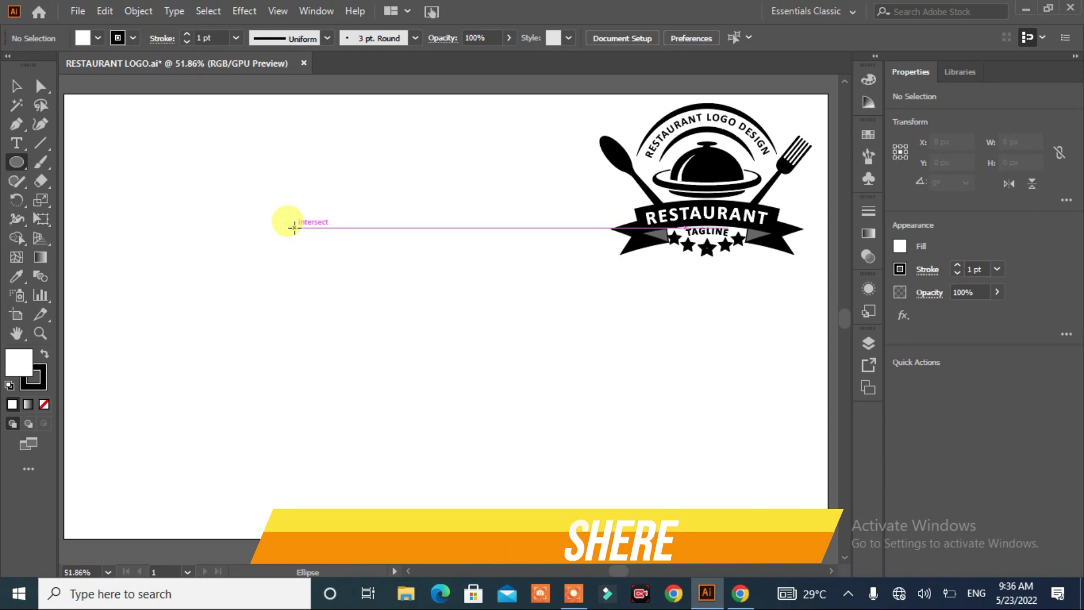
pyautogui.moveTo(295, 227); pyautogui.dragTo(425, 345)
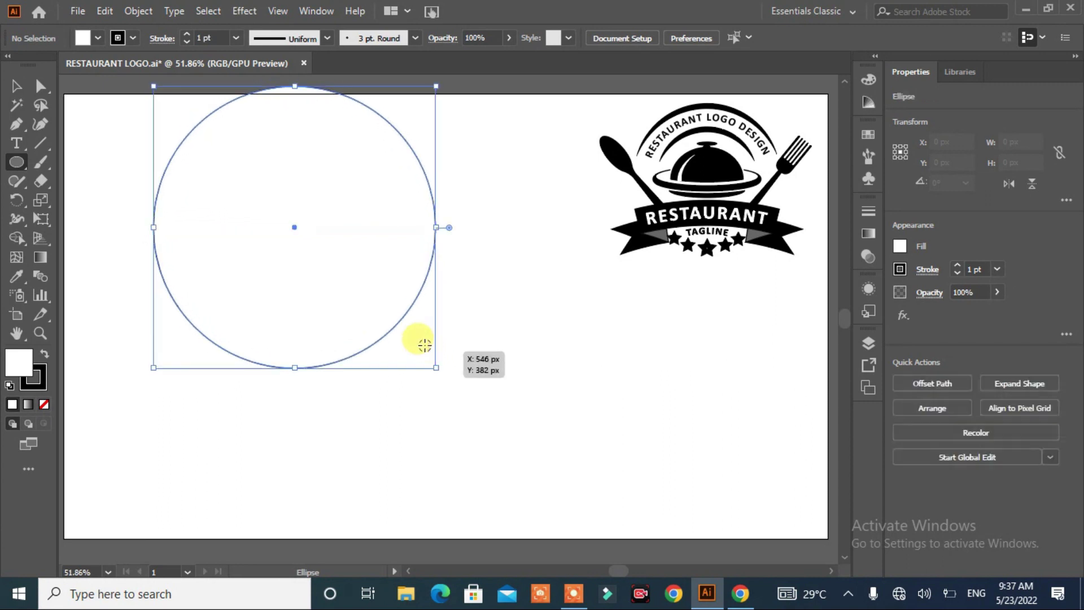
pyautogui.moveTo(293, 225); pyautogui.dragTo(405, 312)
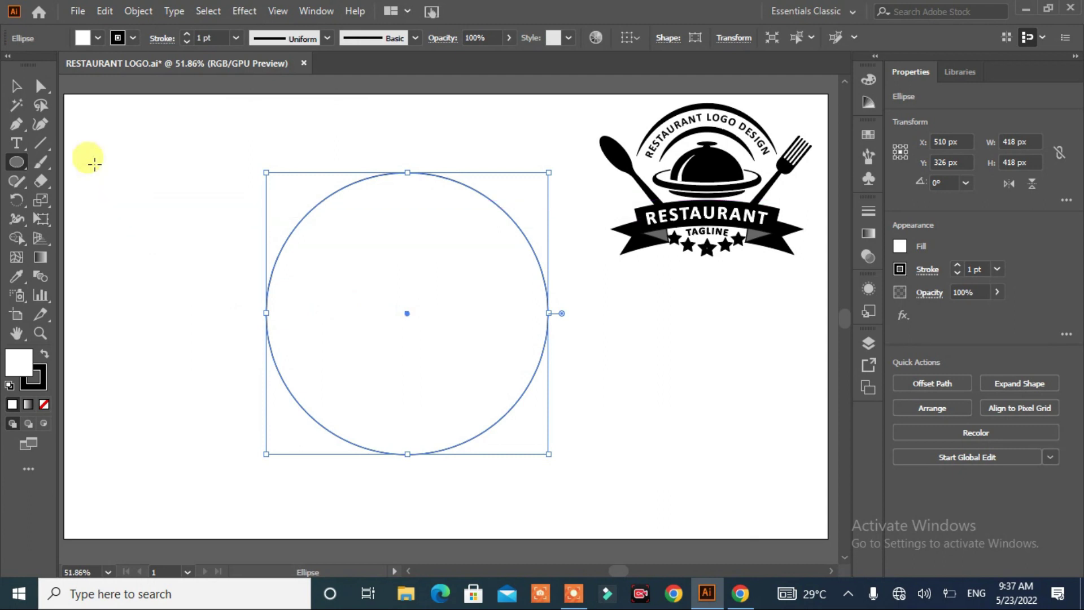
# Raise the circle's stroke weight to 9 pt.
pyautogui.click(185, 39)
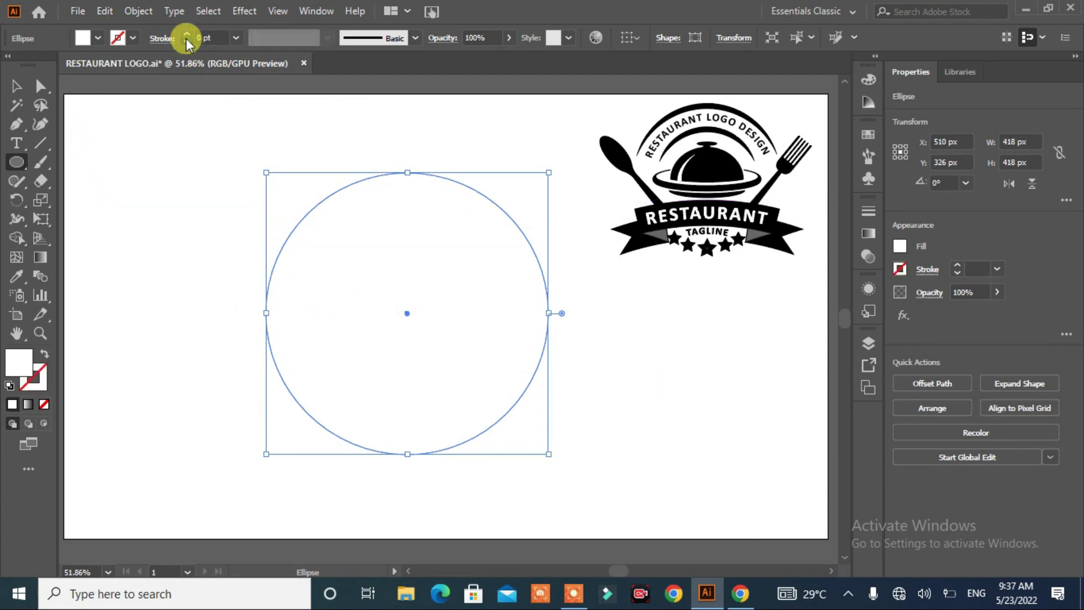
pyautogui.click(185, 37)
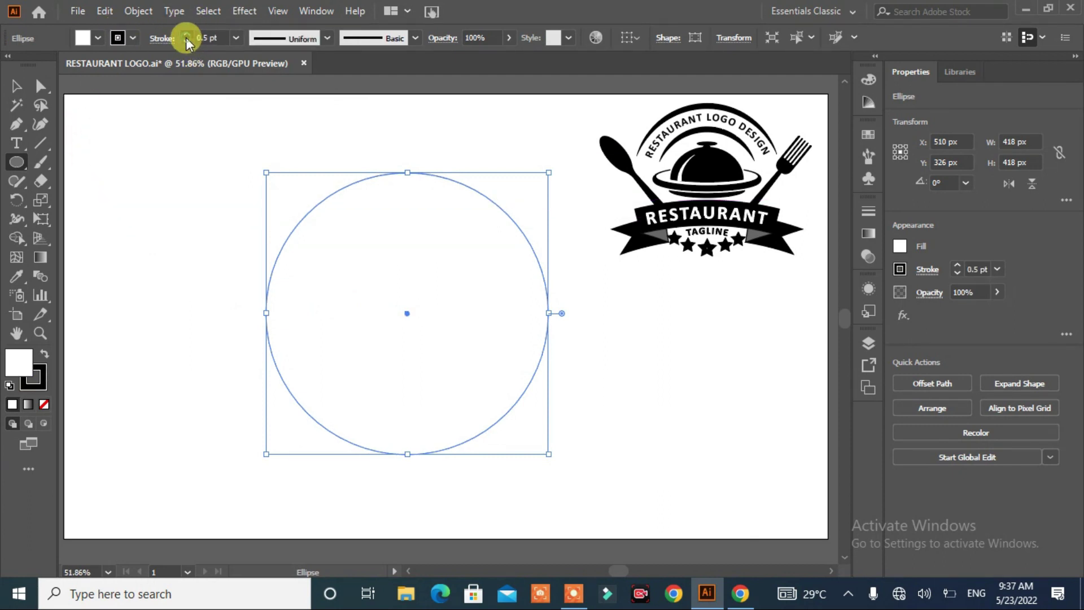
pyautogui.click(185, 38)
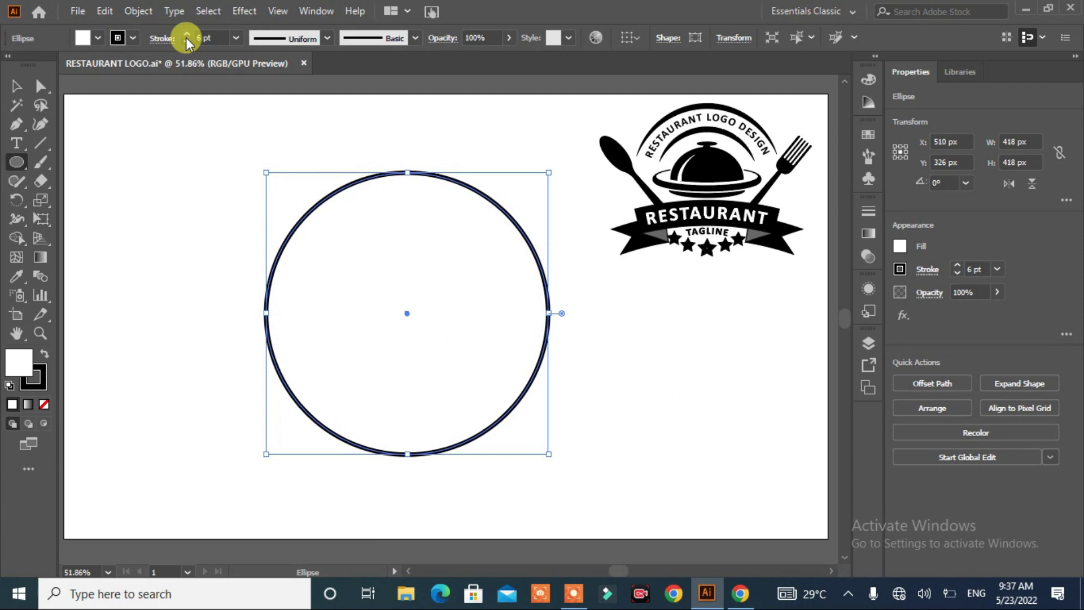
pyautogui.click(185, 37)
pyautogui.click(185, 37)
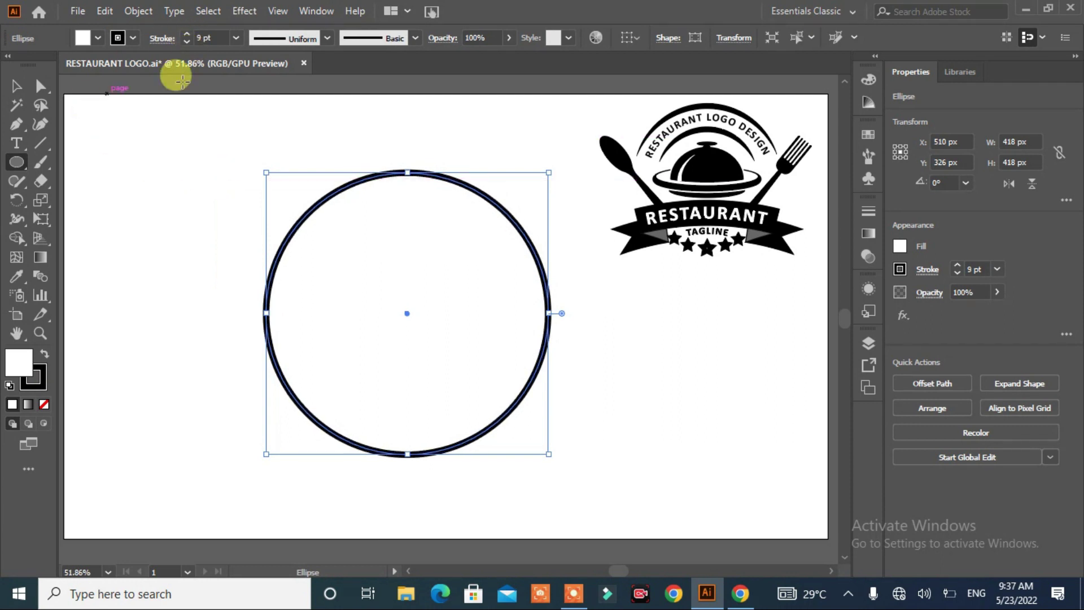
# Create a concentric inner ring with Offset Path at -67 px.
pyautogui.click(937, 384)
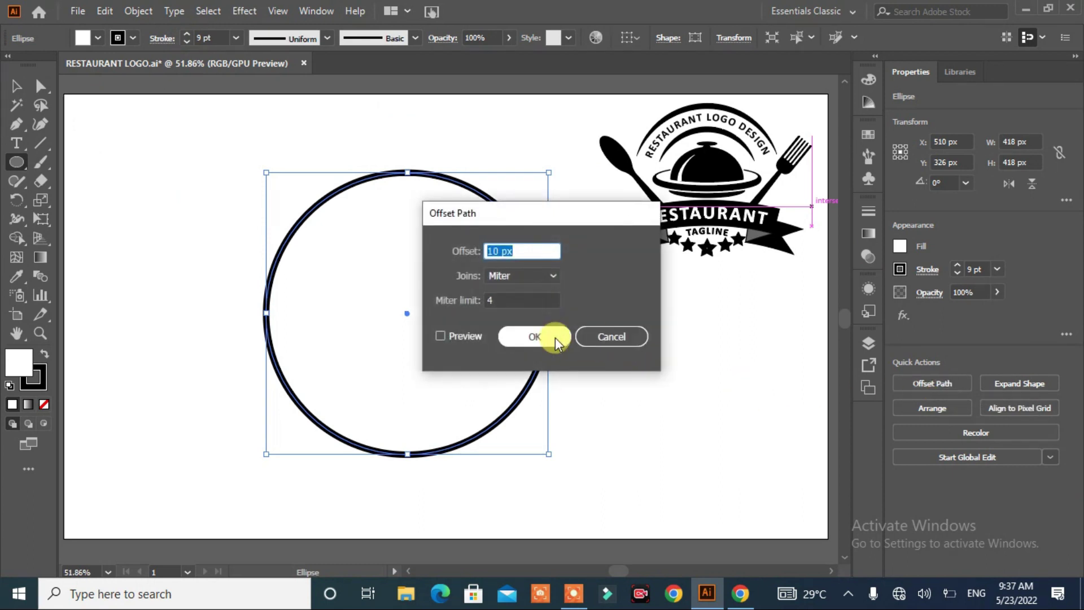
pyautogui.click(441, 337)
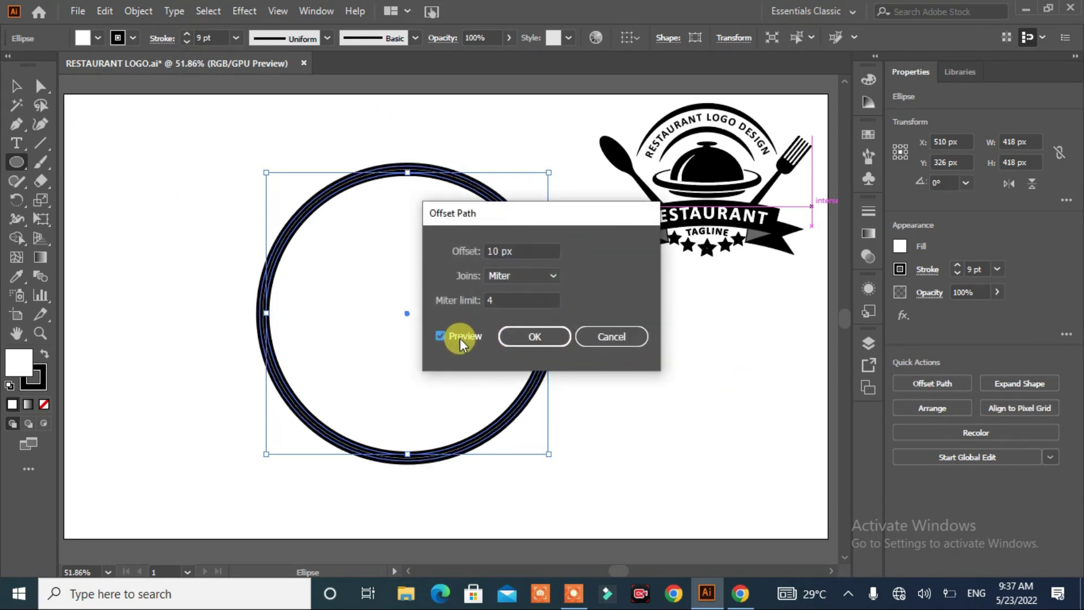
pyautogui.scroll(-8, 540, 251)
pyautogui.scroll(-7, 541, 259)
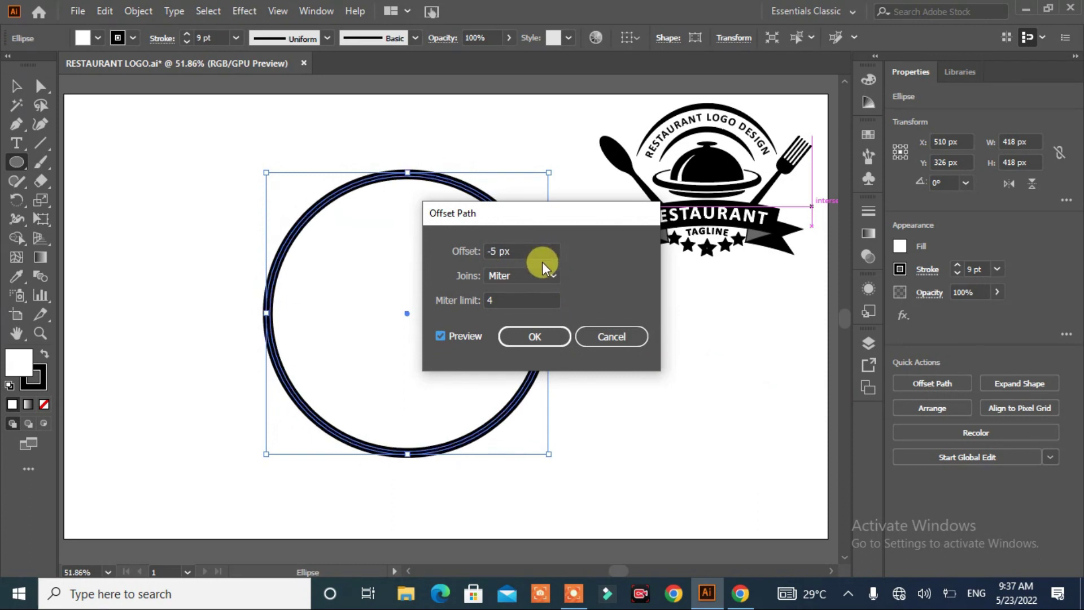
pyautogui.scroll(-6, 537, 254)
pyautogui.scroll(-8, 536, 251)
pyautogui.scroll(-9, 536, 246)
pyautogui.scroll(-10, 536, 247)
pyautogui.scroll(-8, 536, 248)
pyautogui.scroll(-8, 537, 248)
pyautogui.scroll(-8, 537, 249)
pyautogui.scroll(-1, 536, 249)
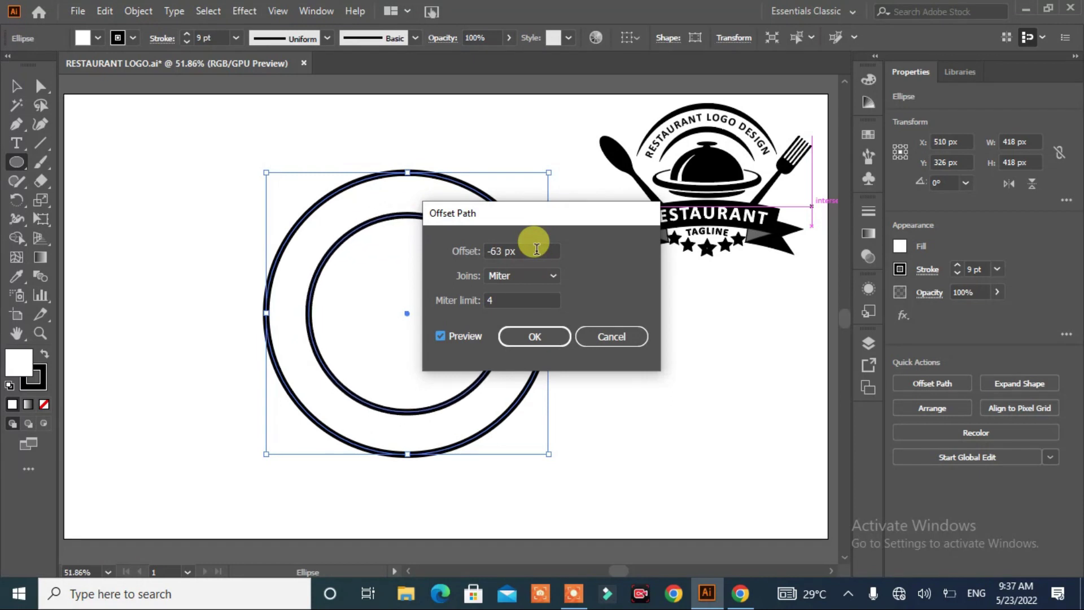
pyautogui.scroll(-4, 536, 249)
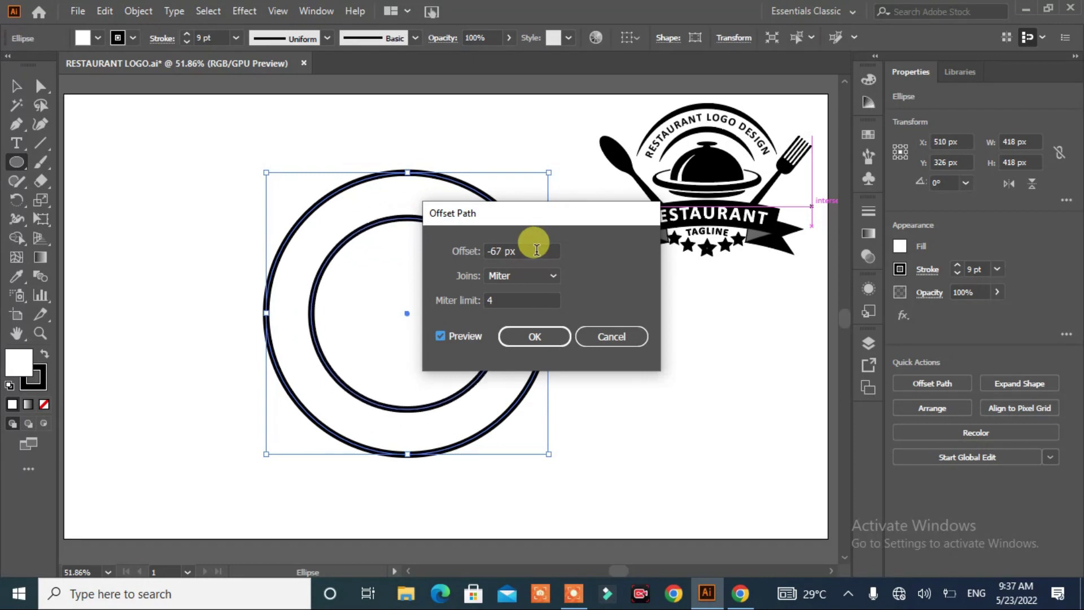
pyautogui.click(535, 337)
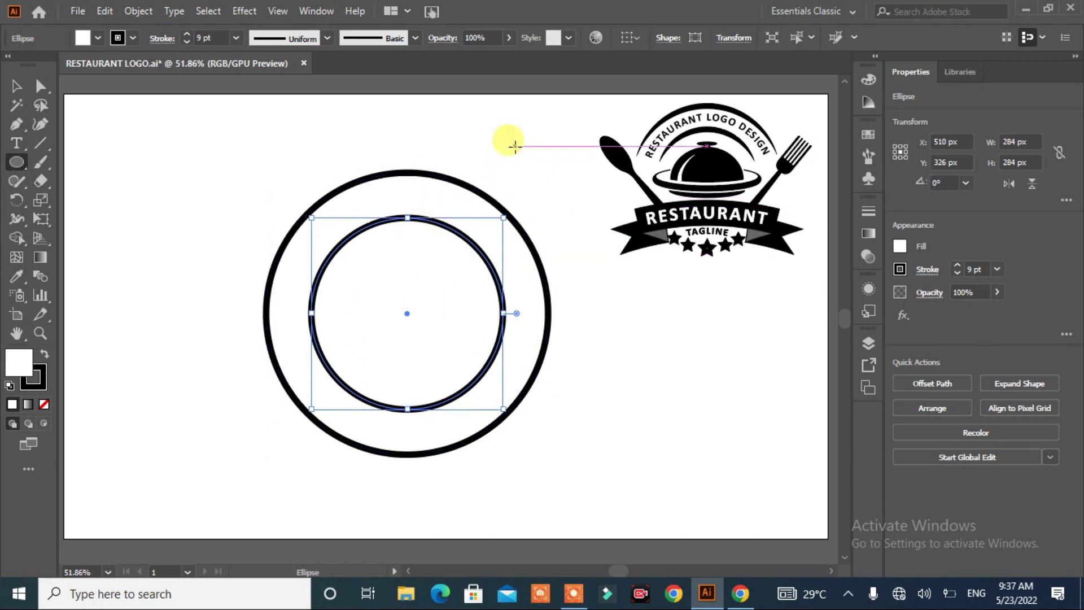
# Select both rings and move them to the artboard's lower right.
pyautogui.click(16, 86)
pyautogui.moveTo(476, 143); pyautogui.dragTo(365, 413)
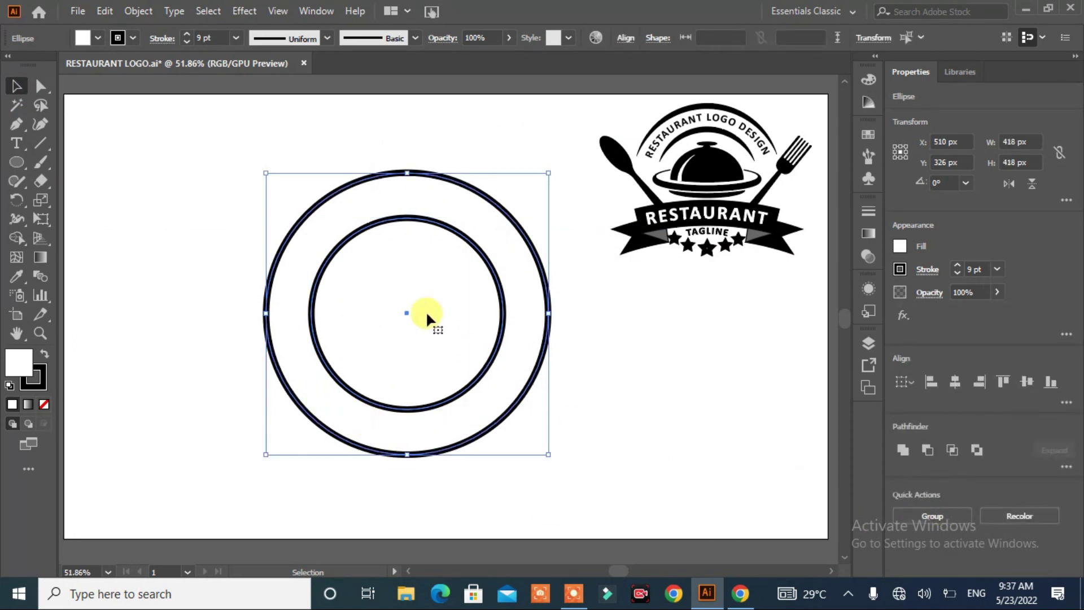
pyautogui.moveTo(404, 315); pyautogui.dragTo(700, 403)
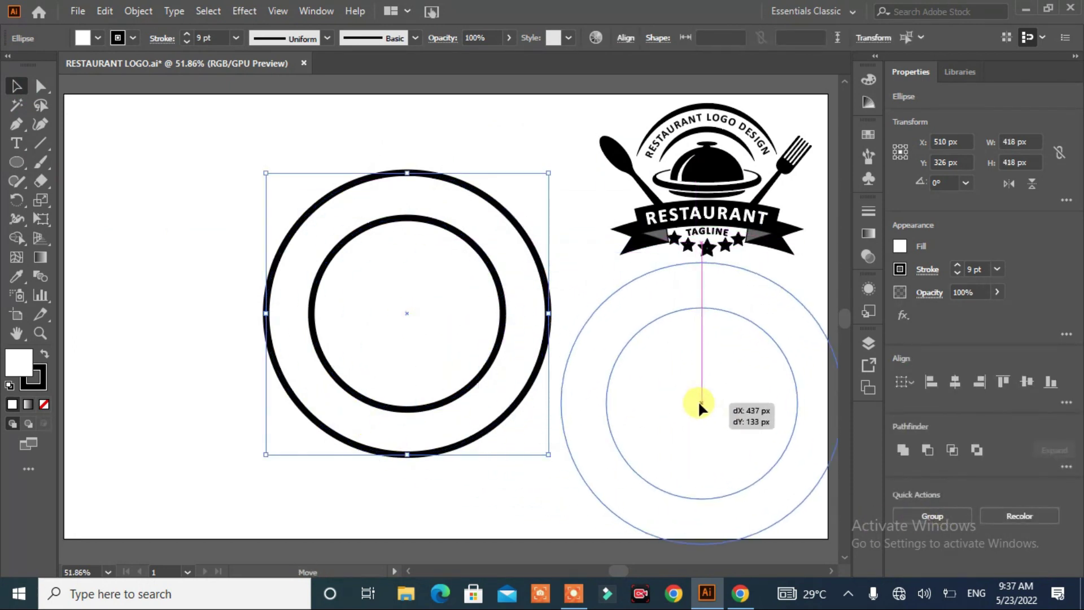
# Draw a new 220 × 220 px circle on the left of the artboard.
pyautogui.click(16, 164)
pyautogui.moveTo(16, 169); pyautogui.dragTo(53, 206)
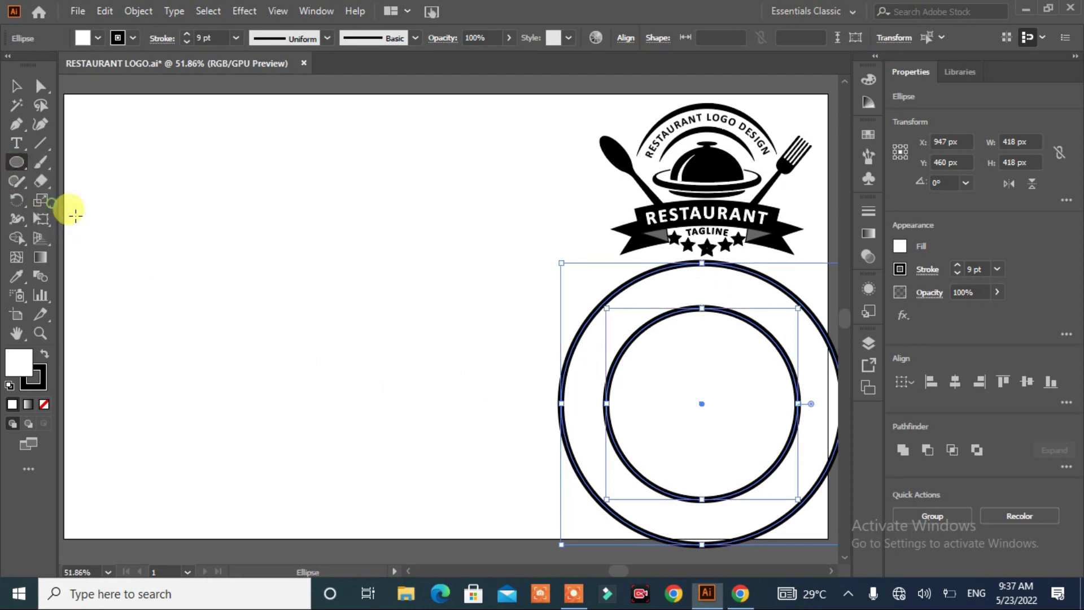
pyautogui.moveTo(267, 217); pyautogui.dragTo(416, 363)
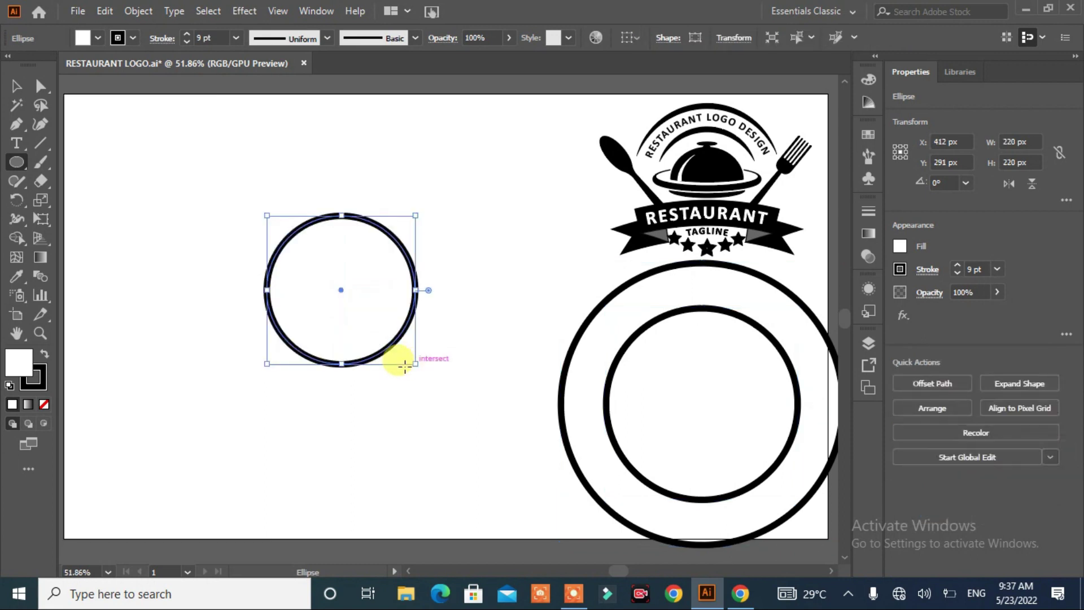
# Fill the new circle solid black with no stroke.
pyautogui.click(45, 357)
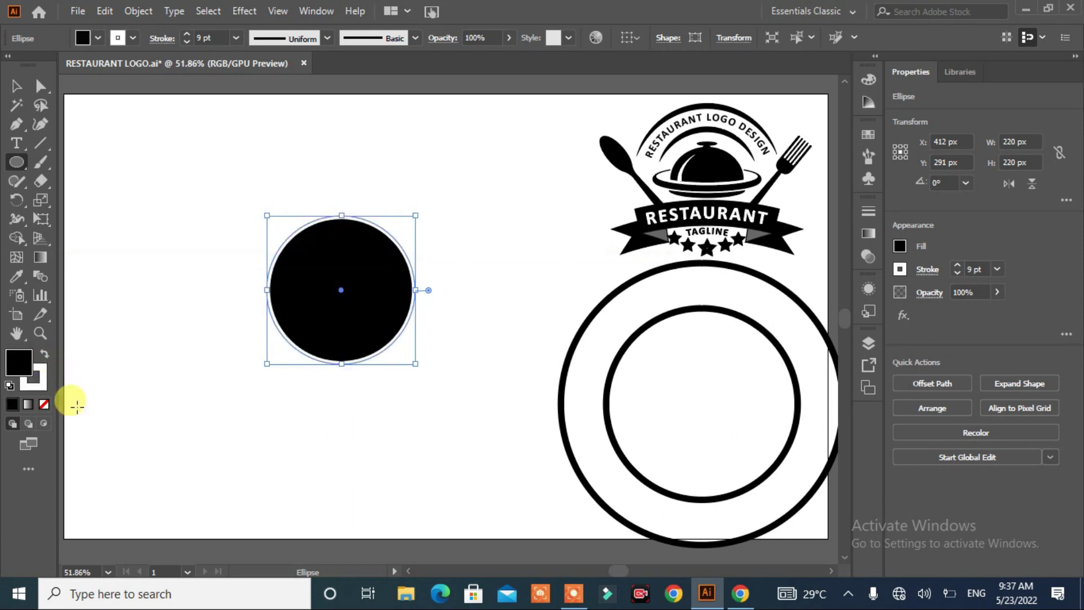
pyautogui.click(45, 388)
pyautogui.click(44, 405)
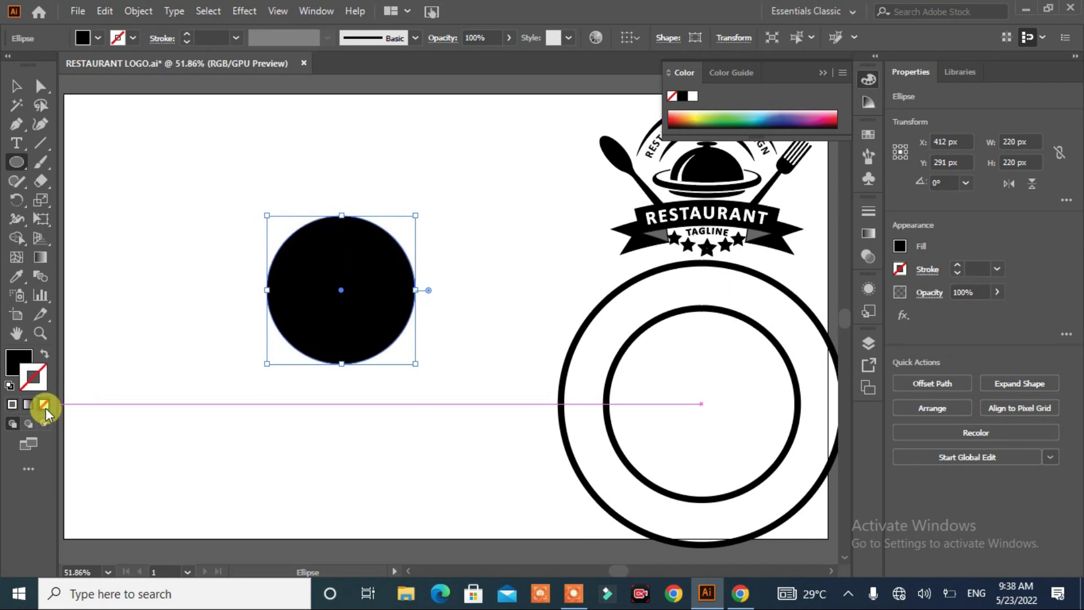
# Draw a 538 × 293 px unfilled ellipse and raise it until its bottom edge crosses the circle's centre.
pyautogui.click(16, 163)
pyautogui.moveTo(108, 207)
pyautogui.mouseDown()
pyautogui.moveTo(179, 305)
pyautogui.moveTo(459, 413)
pyautogui.moveTo(493, 405)
pyautogui.moveTo(469, 402)
pyautogui.mouseUp()
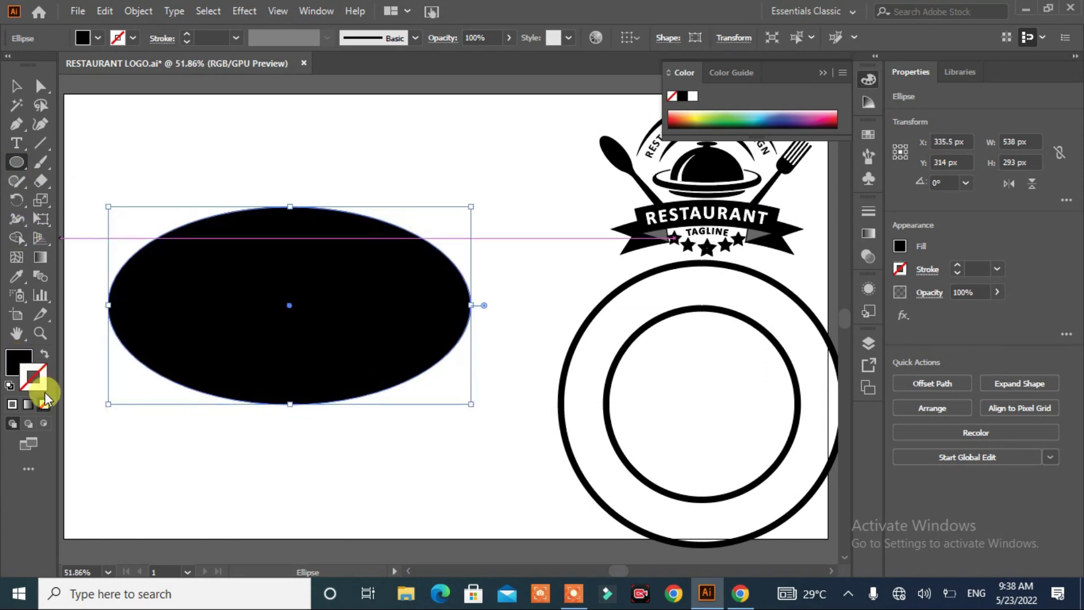
pyautogui.click(43, 355)
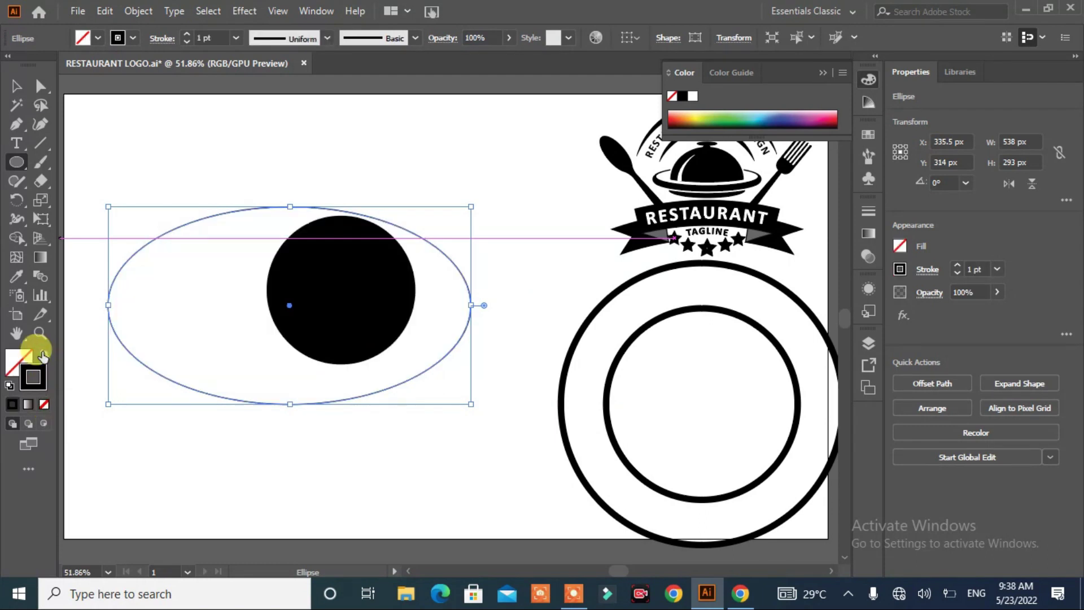
pyautogui.moveTo(290, 306); pyautogui.dragTo(343, 226)
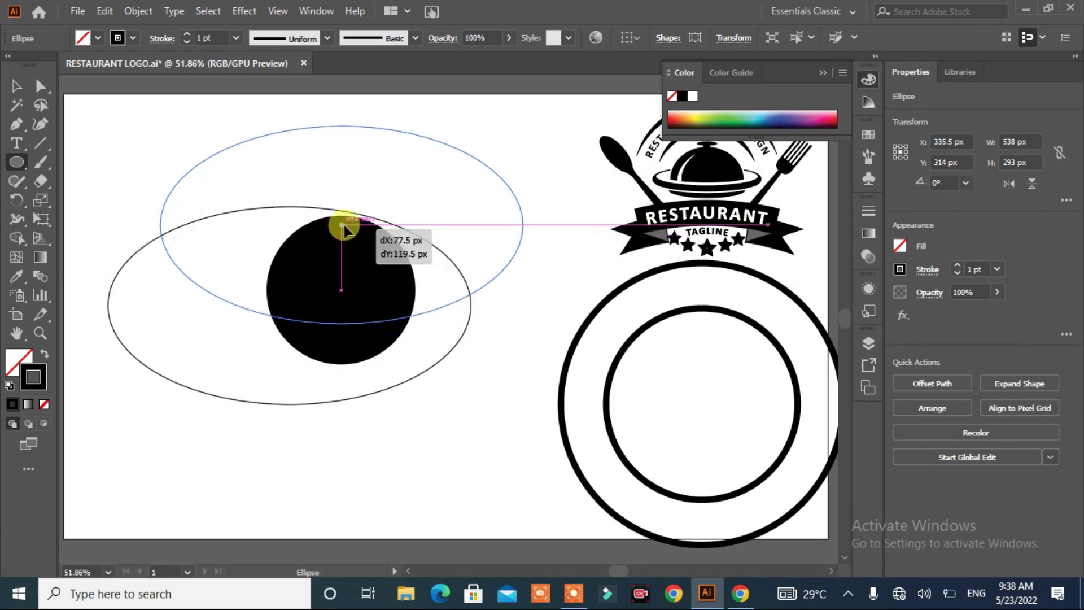
pyautogui.moveTo(343, 225); pyautogui.dragTo(342, 197)
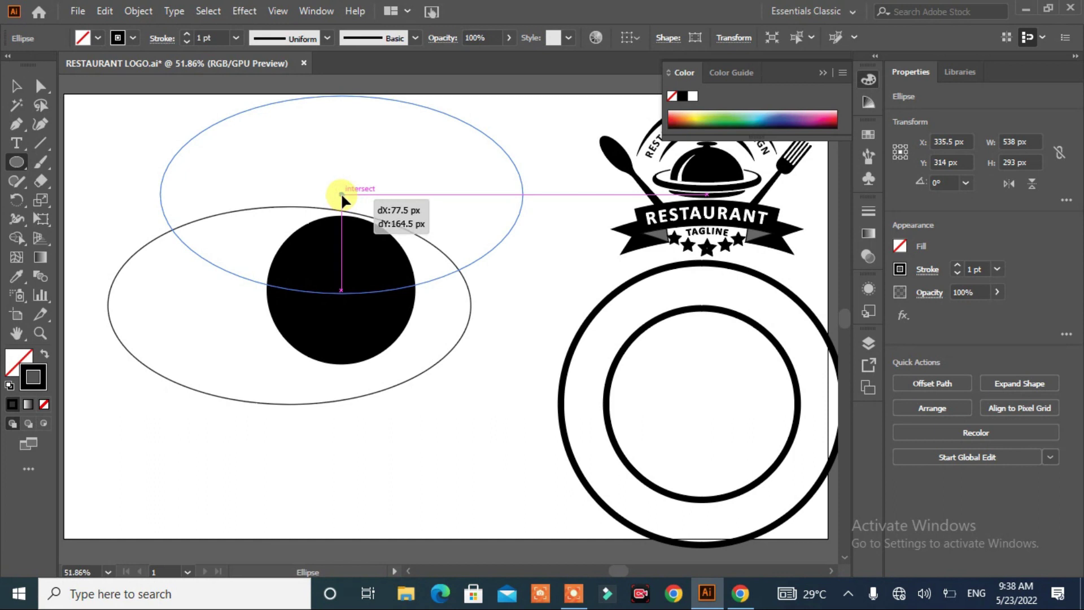
pyautogui.moveTo(340, 193); pyautogui.dragTo(341, 193)
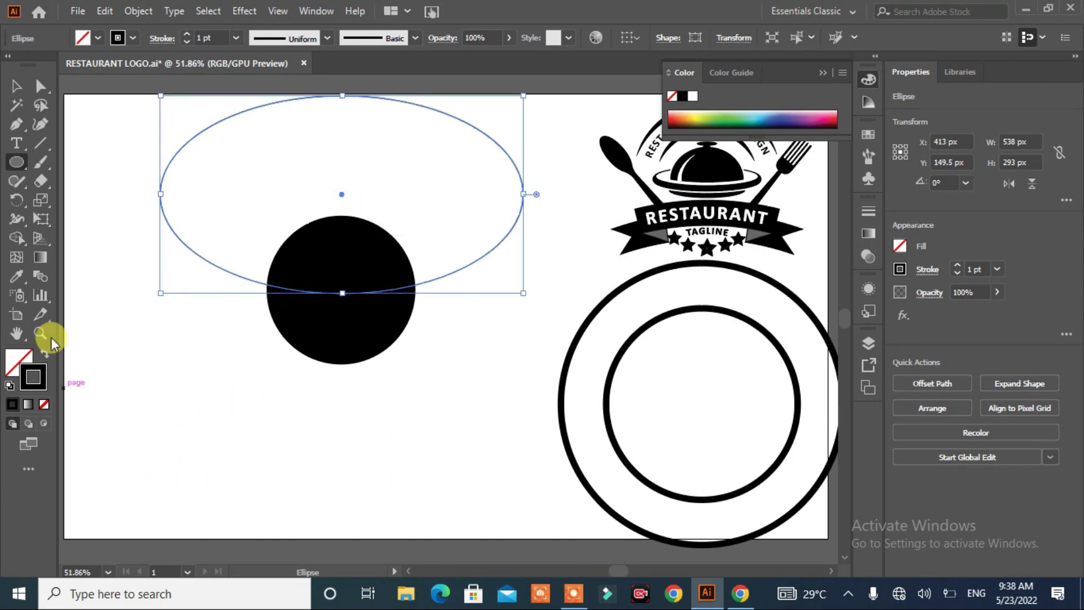
pyautogui.click(16, 95)
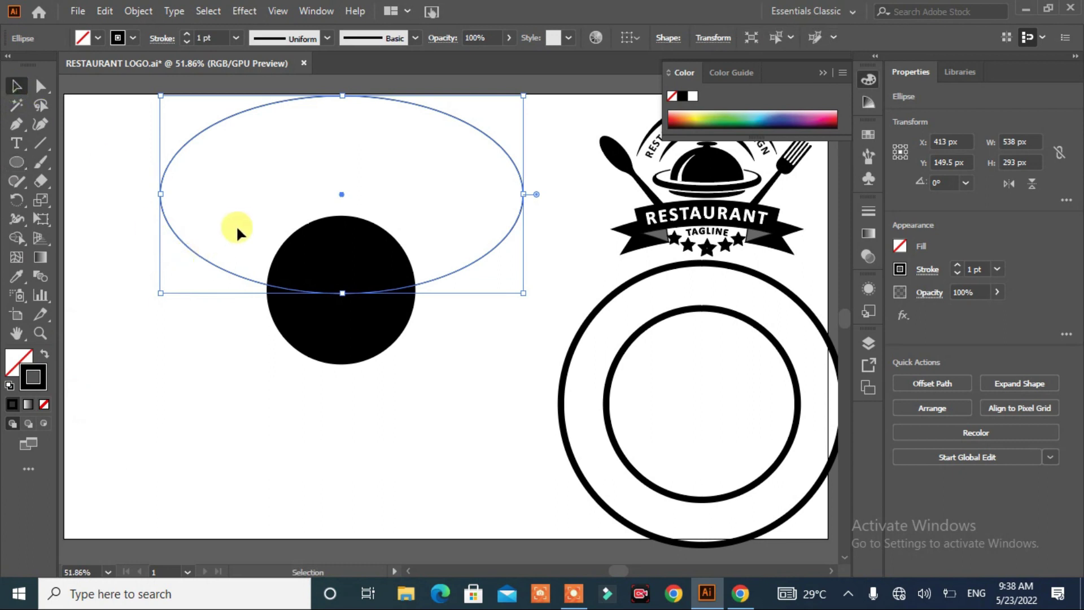
# Remove the black circle's lower half with the Shape Builder tool.
pyautogui.keyDown('shift'); pyautogui.click(336, 343); pyautogui.keyUp('shift')
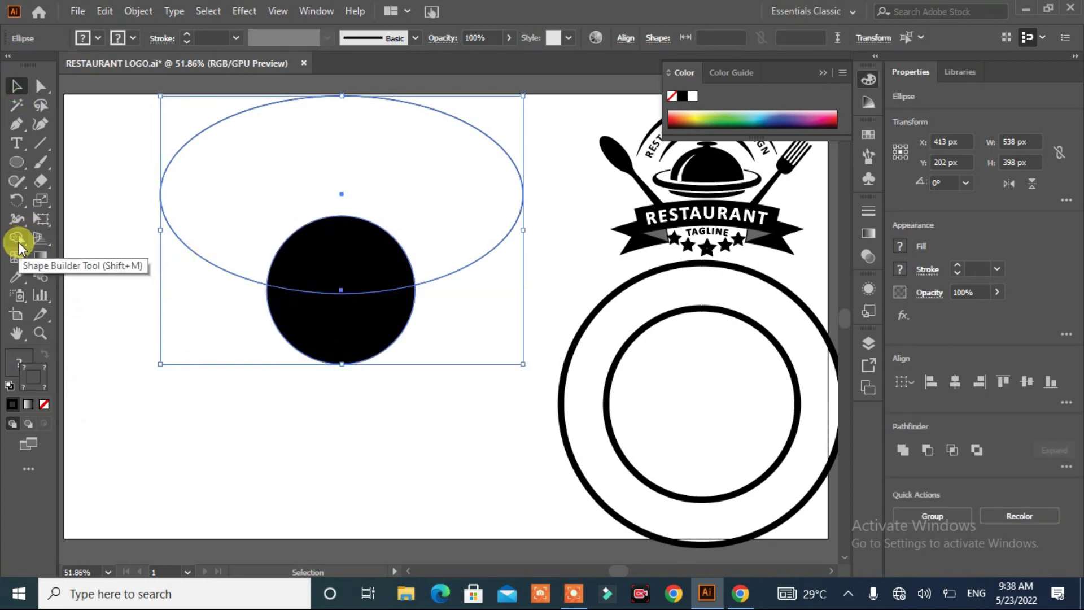
pyautogui.click(17, 240)
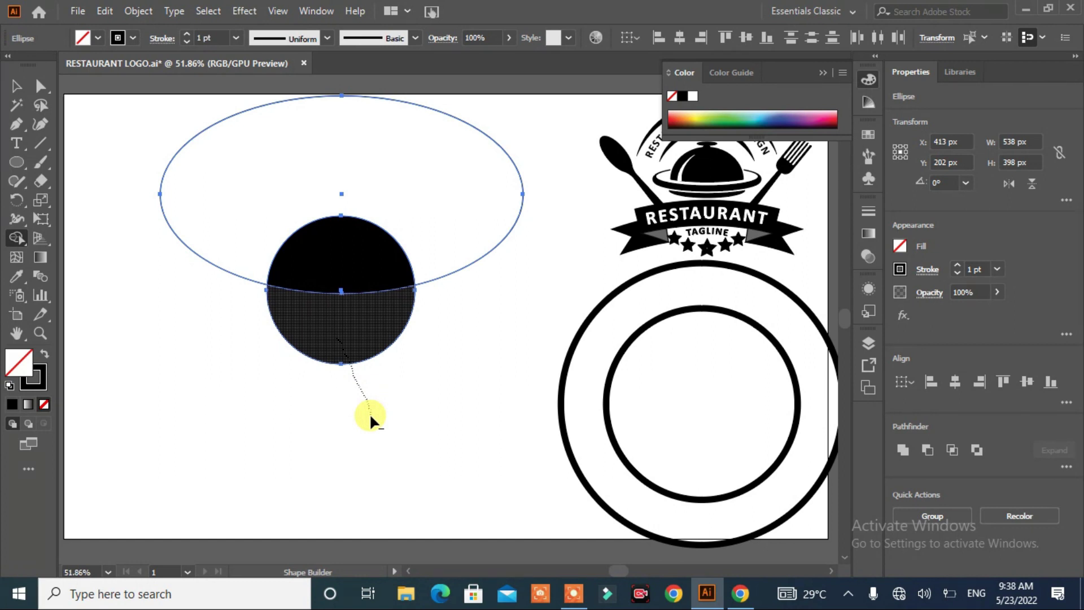
pyautogui.moveTo(369, 412); pyautogui.dragTo(369, 412)
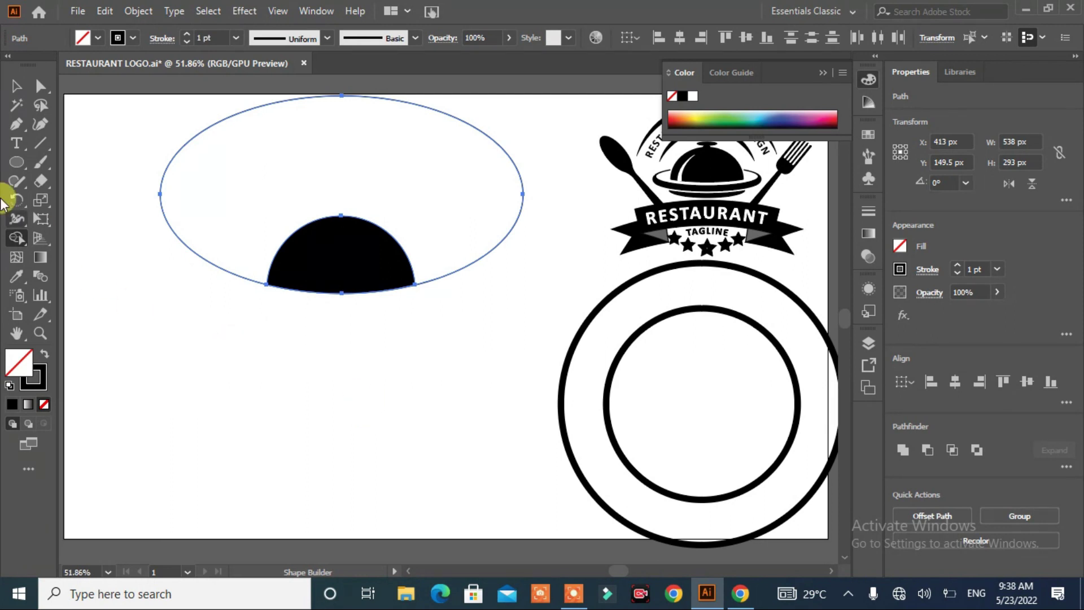
# Delete the large helper ellipse, leaving the dome.
pyautogui.click(16, 86)
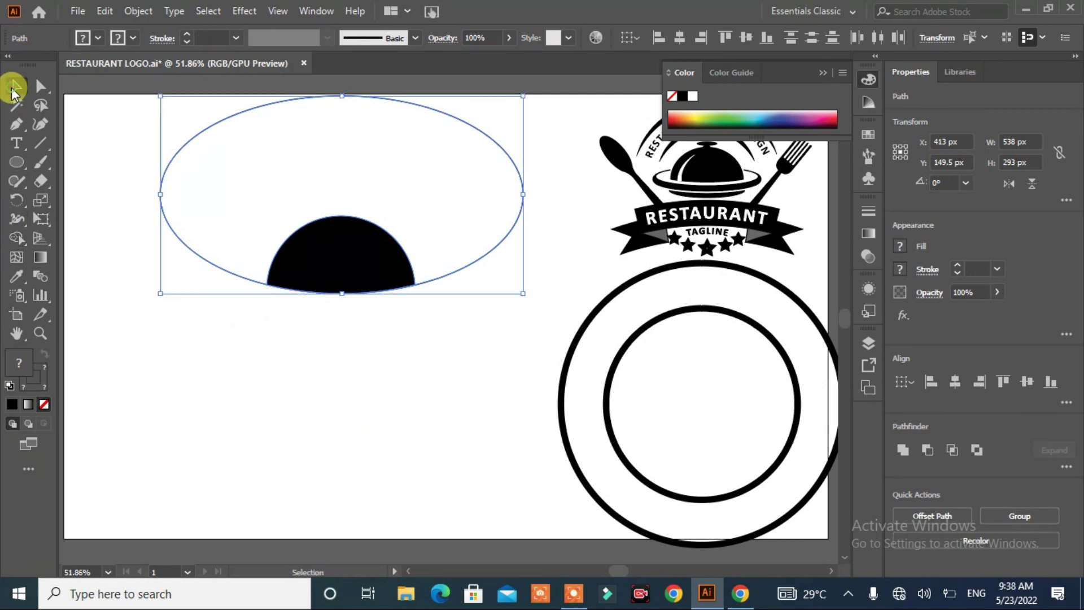
pyautogui.click(179, 152)
pyautogui.moveTo(157, 145); pyautogui.dragTo(207, 209)
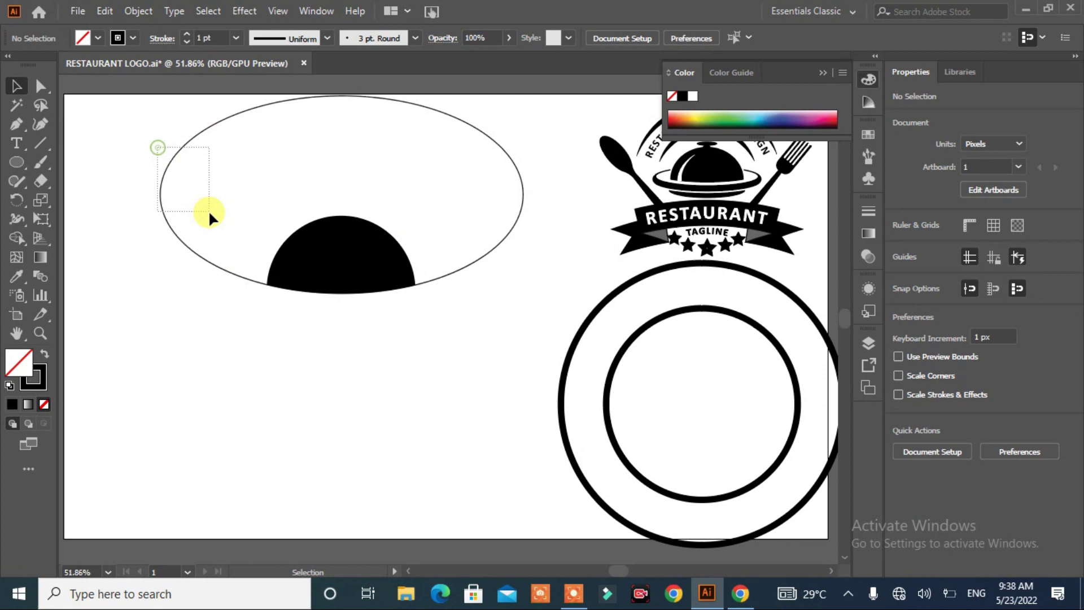
pyautogui.press('Delete')
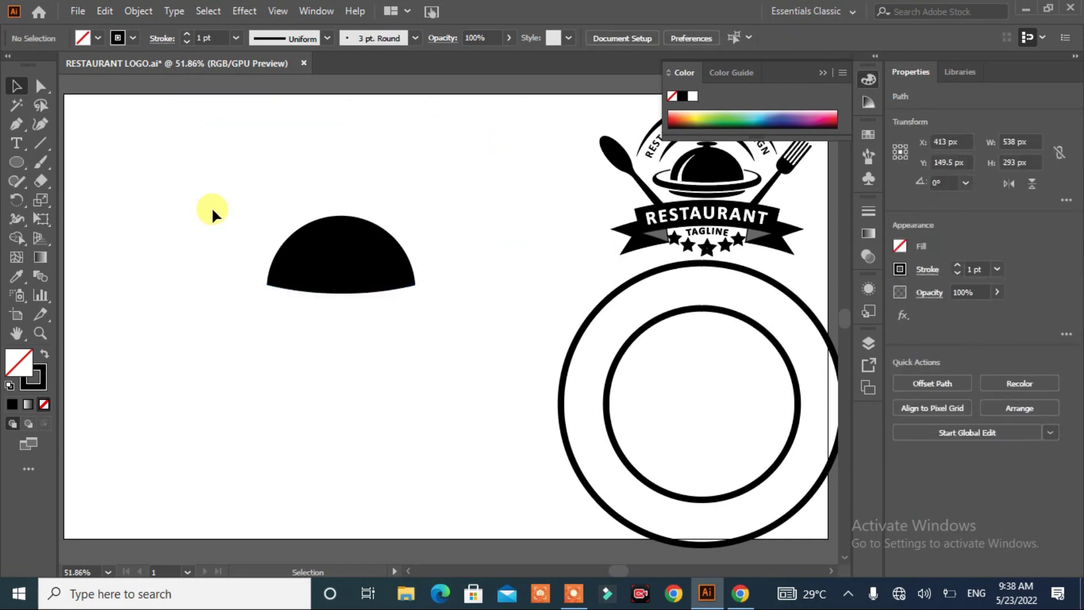
# Draw a small flat black-filled ellipse left of the dome.
pyautogui.click(16, 162)
pyautogui.moveTo(191, 322); pyautogui.dragTo(223, 330)
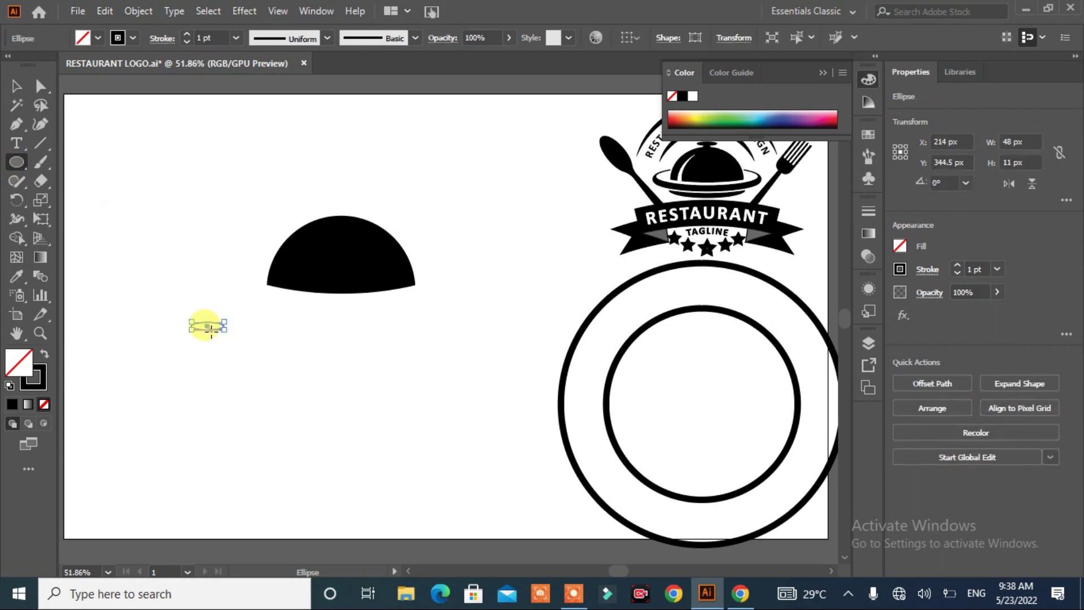
pyautogui.click(43, 355)
# Make a small three-sided polygon and nudge it up against the small ellipse.
pyautogui.keyDown('alt'); pyautogui.click(17, 164); pyautogui.keyUp('alt')
pyautogui.click(512, 306)
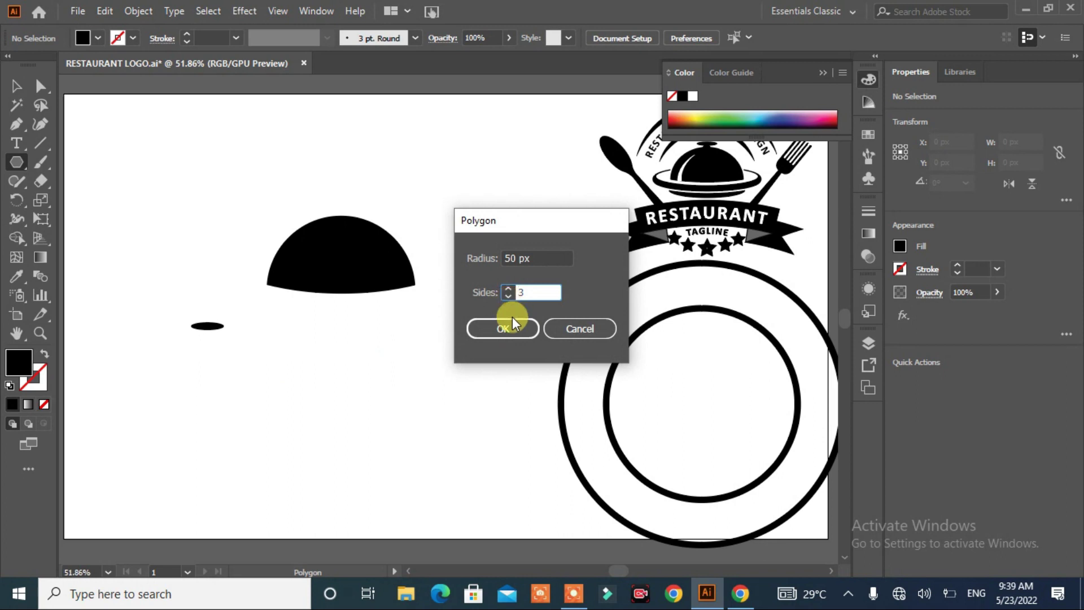
pyautogui.click(513, 327)
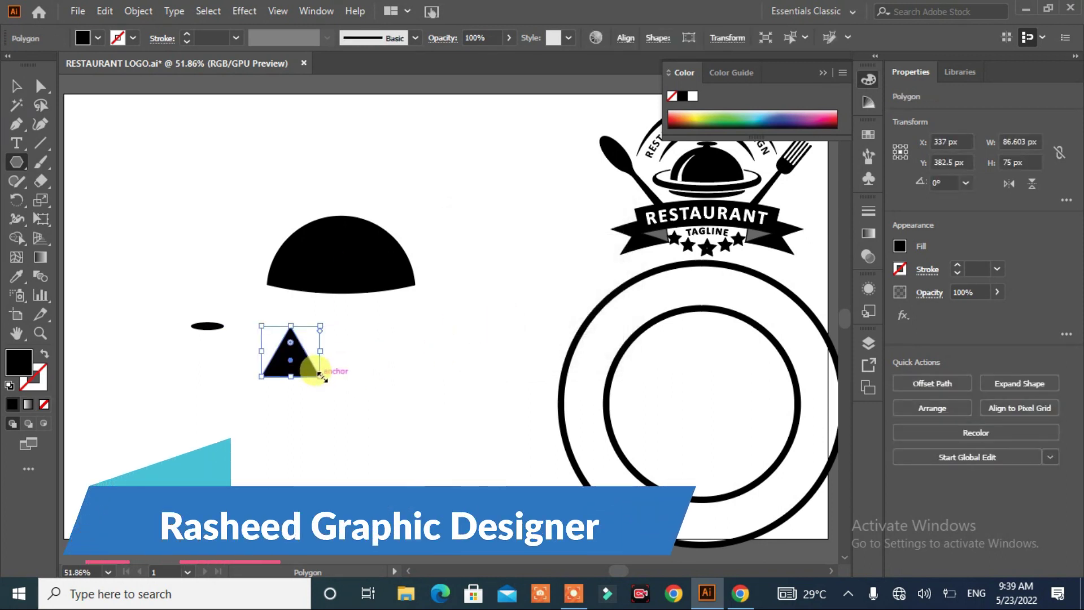
pyautogui.moveTo(321, 375)
pyautogui.mouseDown()
pyautogui.moveTo(303, 359)
pyautogui.moveTo(207, 340)
pyautogui.mouseUp()
pyautogui.click(208, 325)
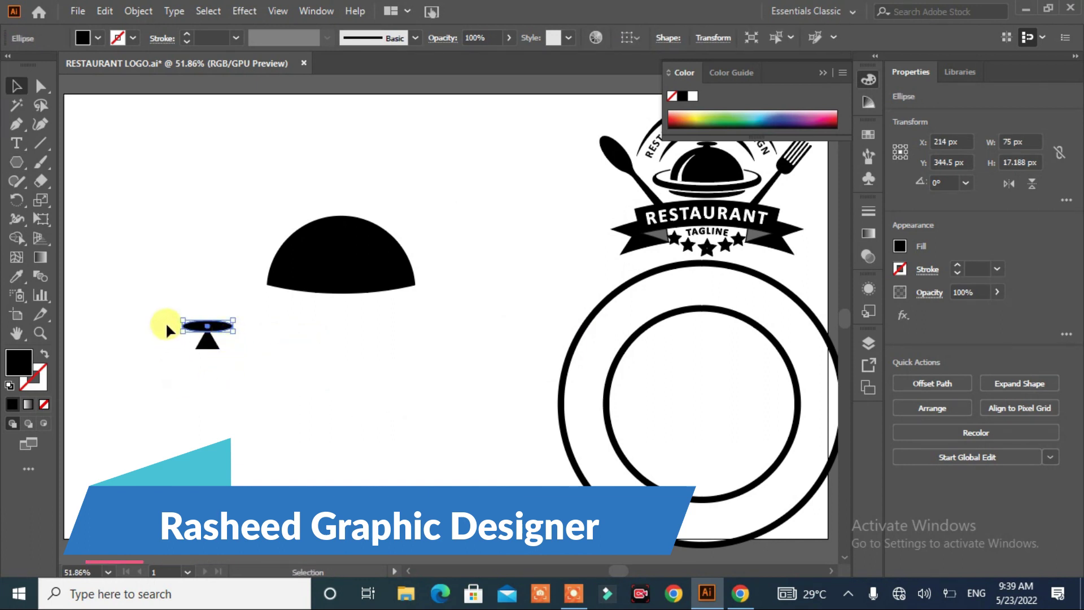
pyautogui.click(206, 344)
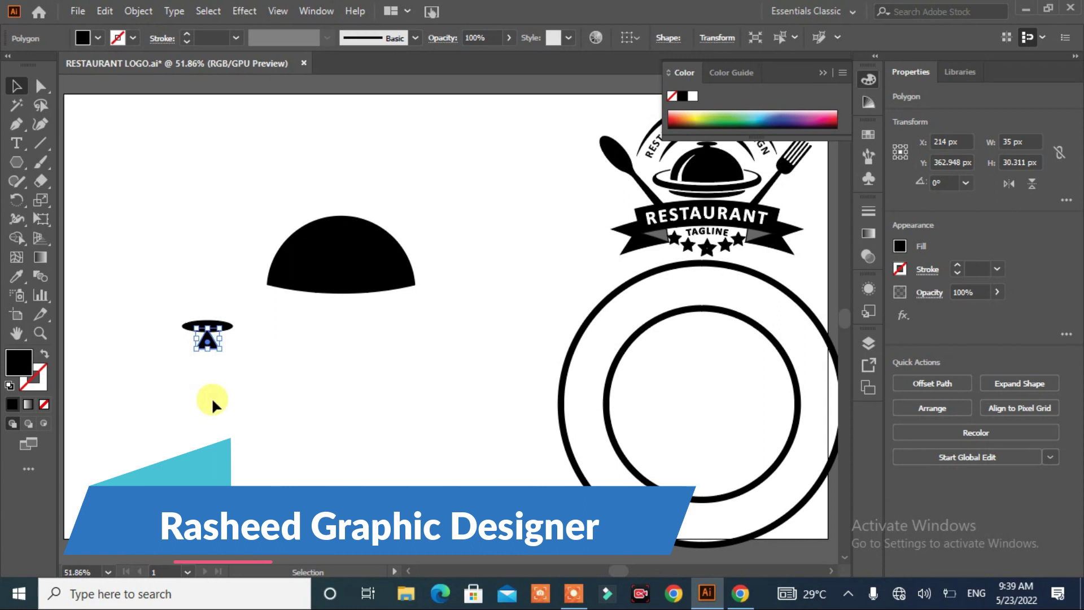
pyautogui.press('Up')
pyautogui.press('Up')
pyautogui.press('Up')
pyautogui.press('Up')
pyautogui.press('Up')
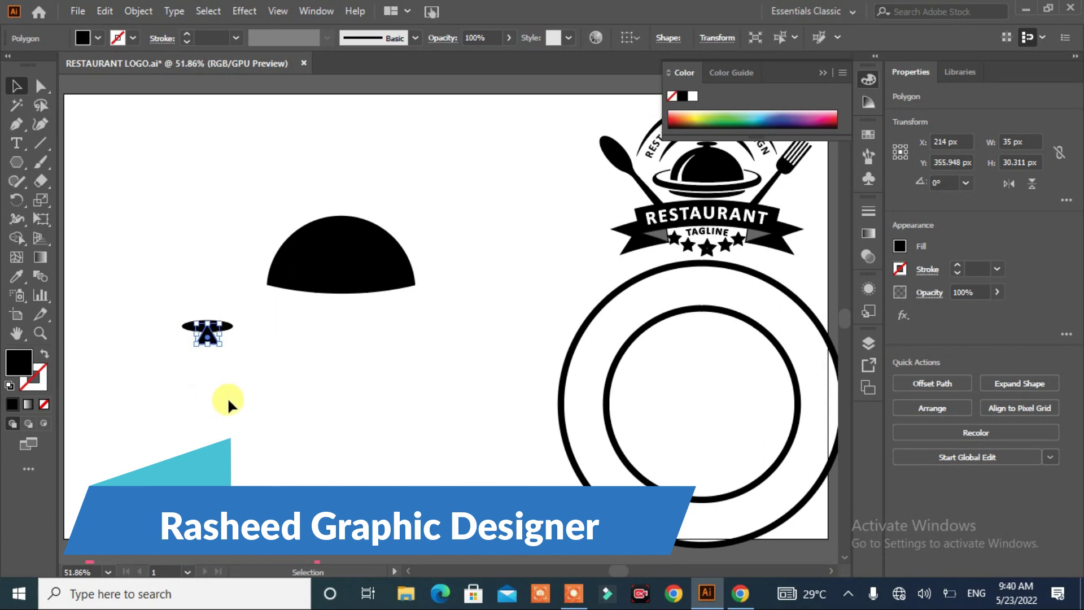
# Move the knob onto the dome's top, centre it horizontally and unite them into one path.
pyautogui.click(229, 399)
pyautogui.moveTo(234, 338); pyautogui.dragTo(148, 345)
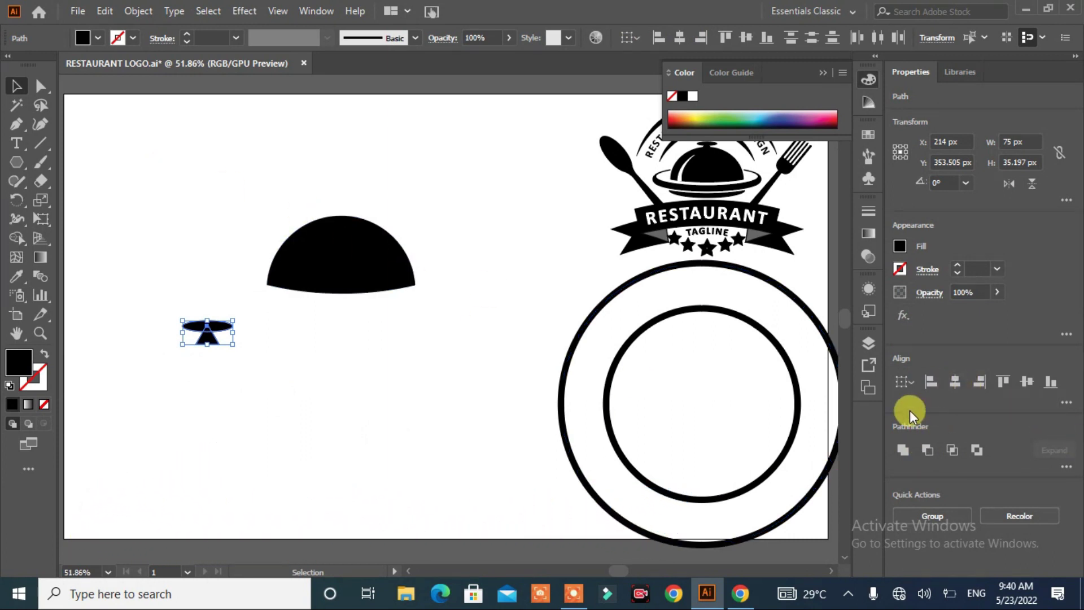
pyautogui.moveTo(211, 339)
pyautogui.mouseDown()
pyautogui.moveTo(340, 217)
pyautogui.moveTo(366, 224)
pyautogui.moveTo(355, 219)
pyautogui.mouseUp()
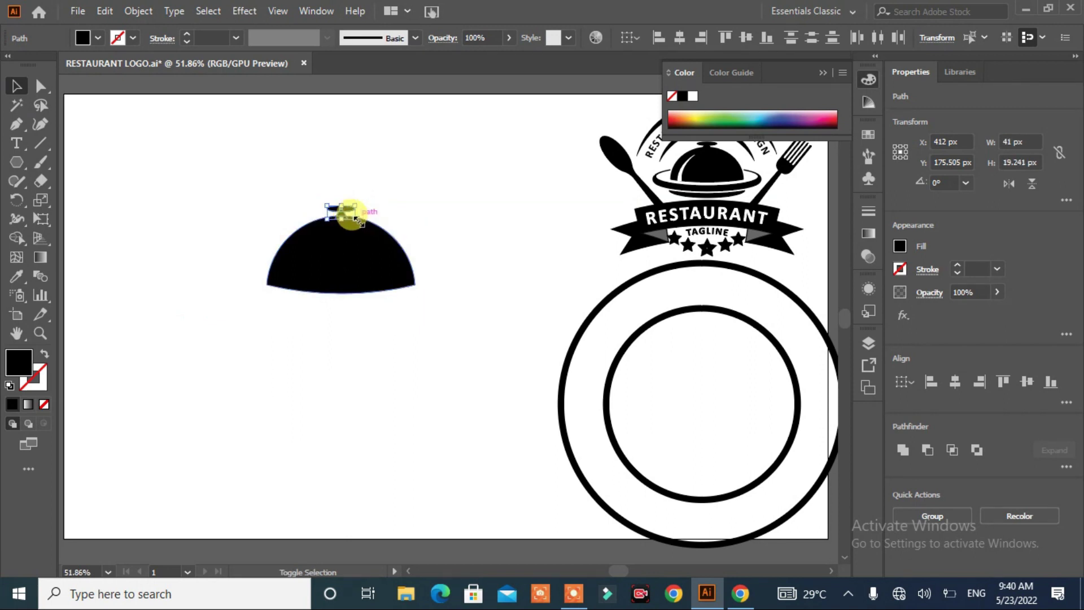
pyautogui.moveTo(324, 358); pyautogui.dragTo(219, 375)
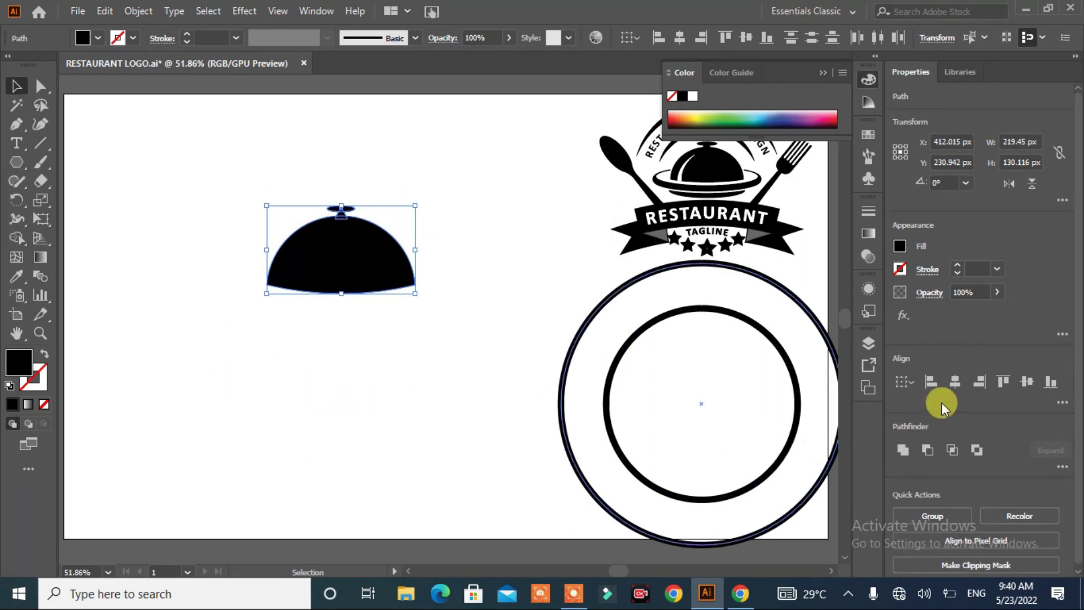
pyautogui.click(953, 388)
pyautogui.click(903, 451)
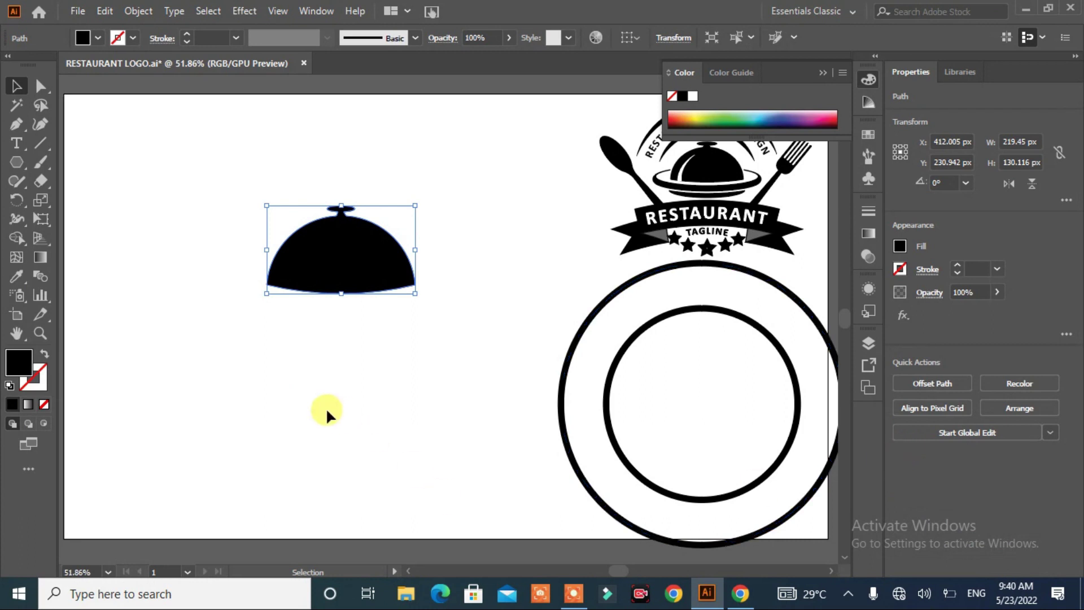
pyautogui.click(328, 411)
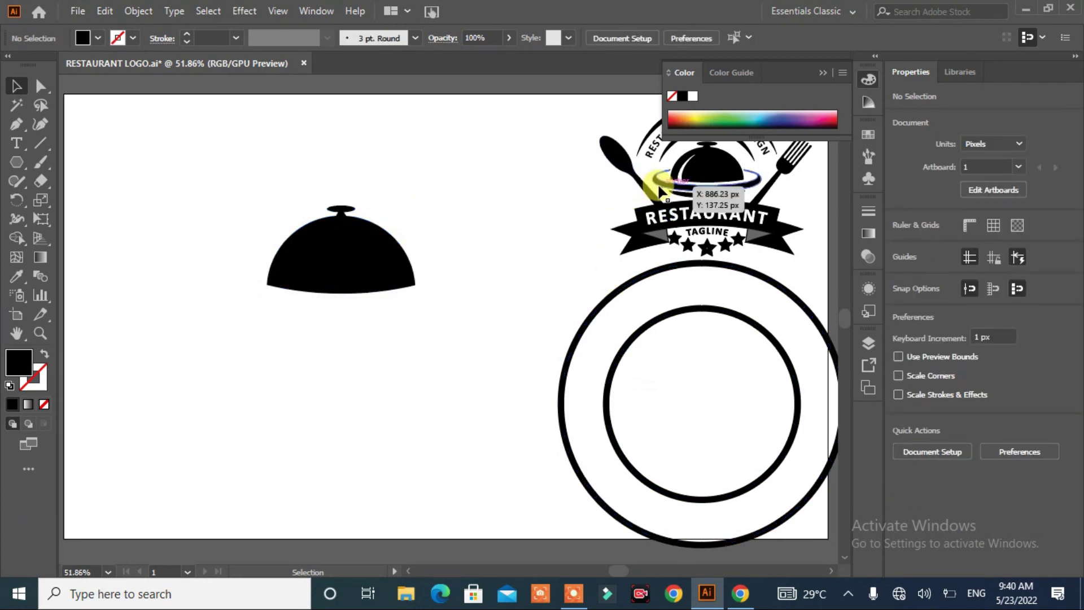
# Draw a wide ellipse across the dome's base and narrow it to about 311 px.
pyautogui.click(17, 163)
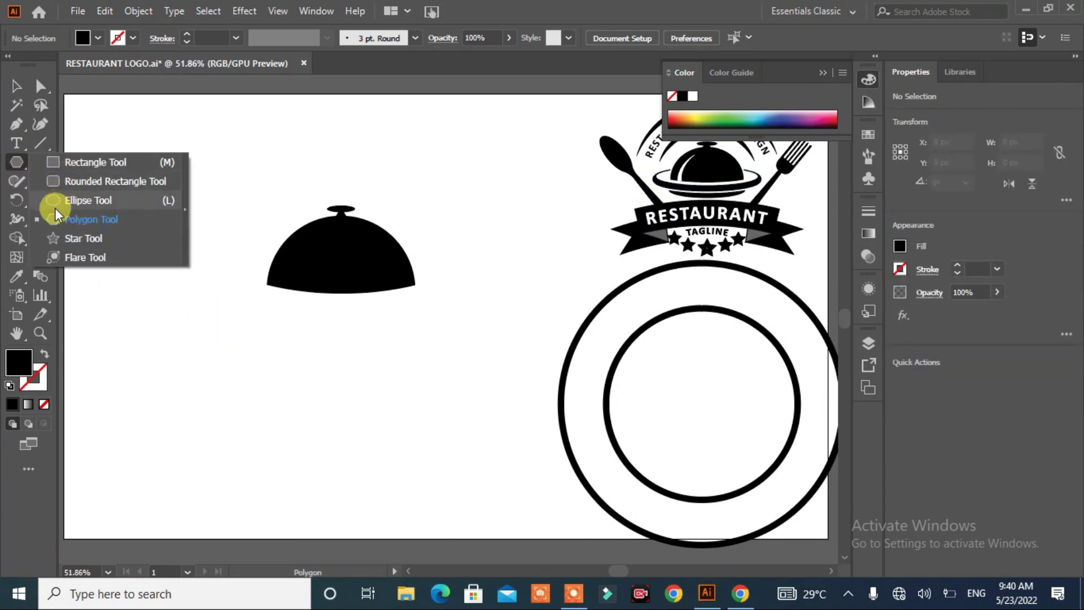
pyautogui.click(55, 205)
pyautogui.moveTo(183, 255)
pyautogui.mouseDown()
pyautogui.moveTo(485, 320)
pyautogui.moveTo(490, 303)
pyautogui.mouseUp()
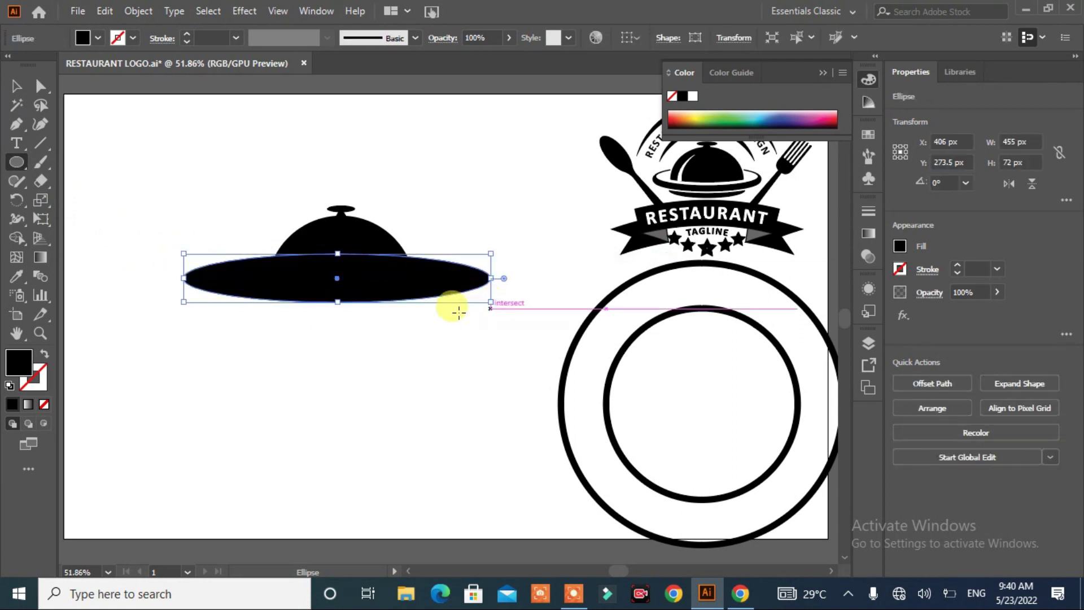
pyautogui.moveTo(183, 278); pyautogui.dragTo(222, 276)
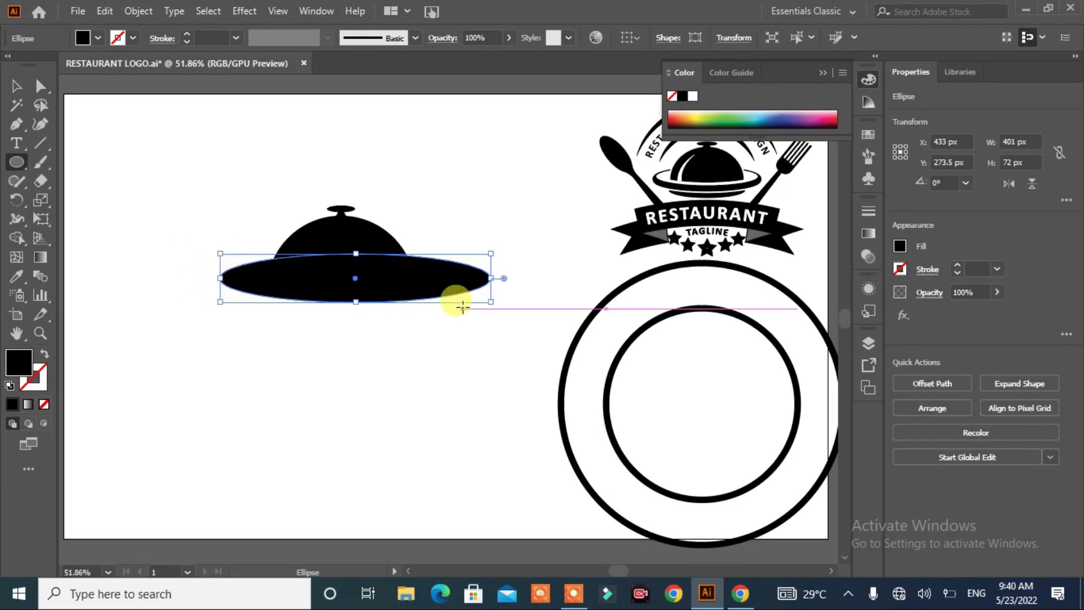
pyautogui.moveTo(494, 279); pyautogui.dragTo(464, 279)
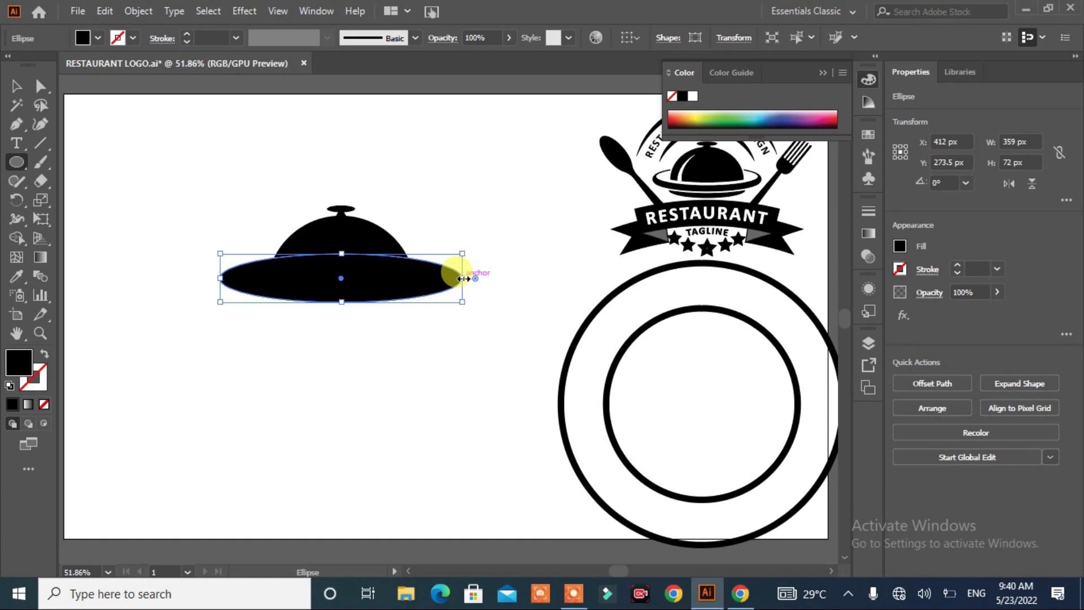
pyautogui.moveTo(462, 276); pyautogui.dragTo(448, 272)
# Turn the ellipse into an unfilled 13 pt black stroke with a tapered width profile.
pyautogui.hotkey('shift', 'x')
pyautogui.click(16, 85)
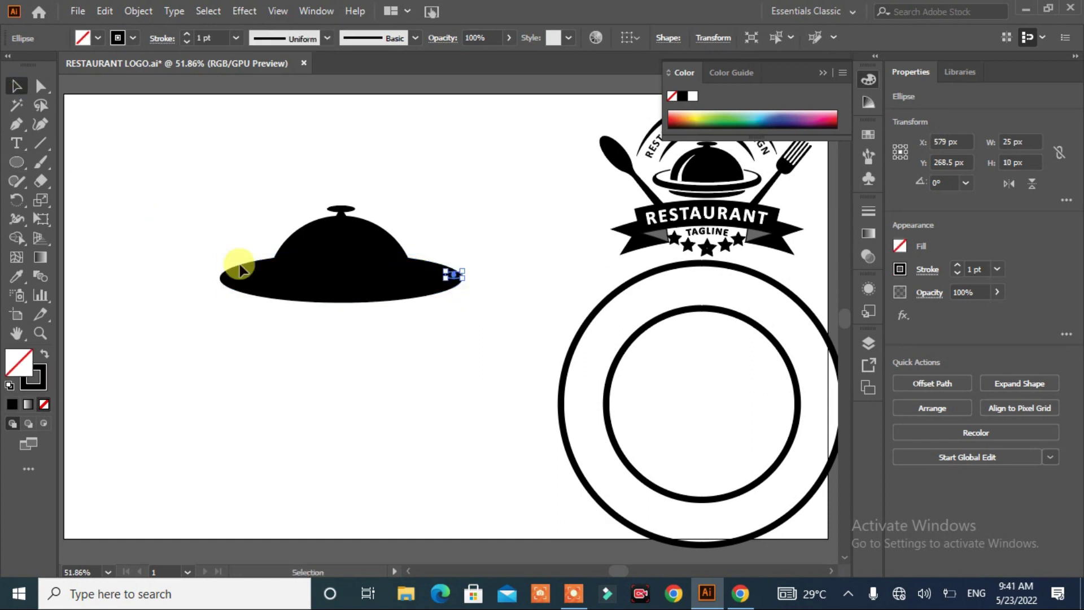
pyautogui.click(247, 274)
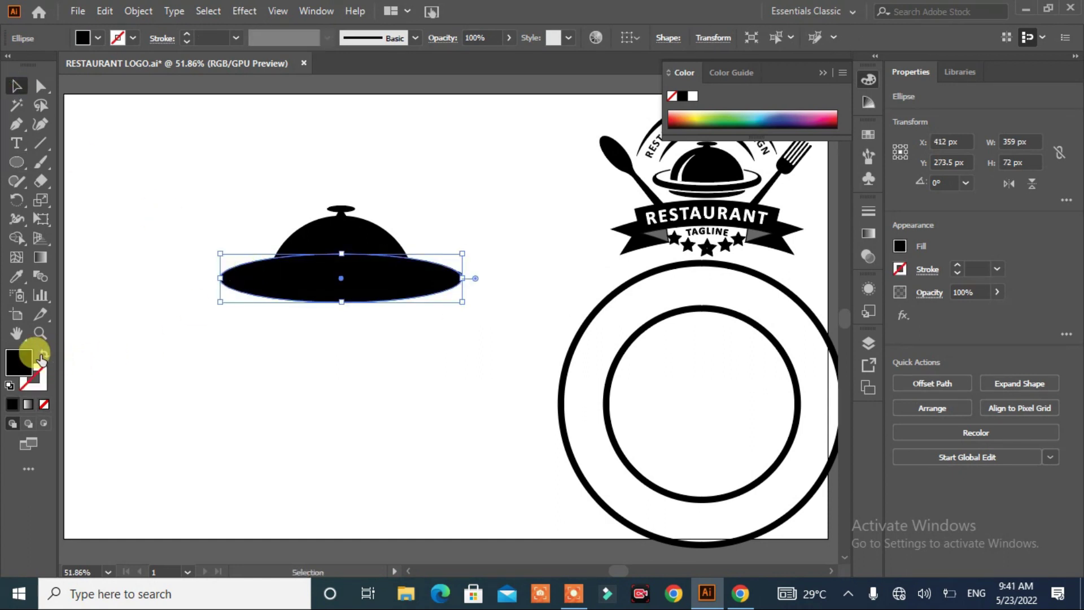
pyautogui.click(42, 356)
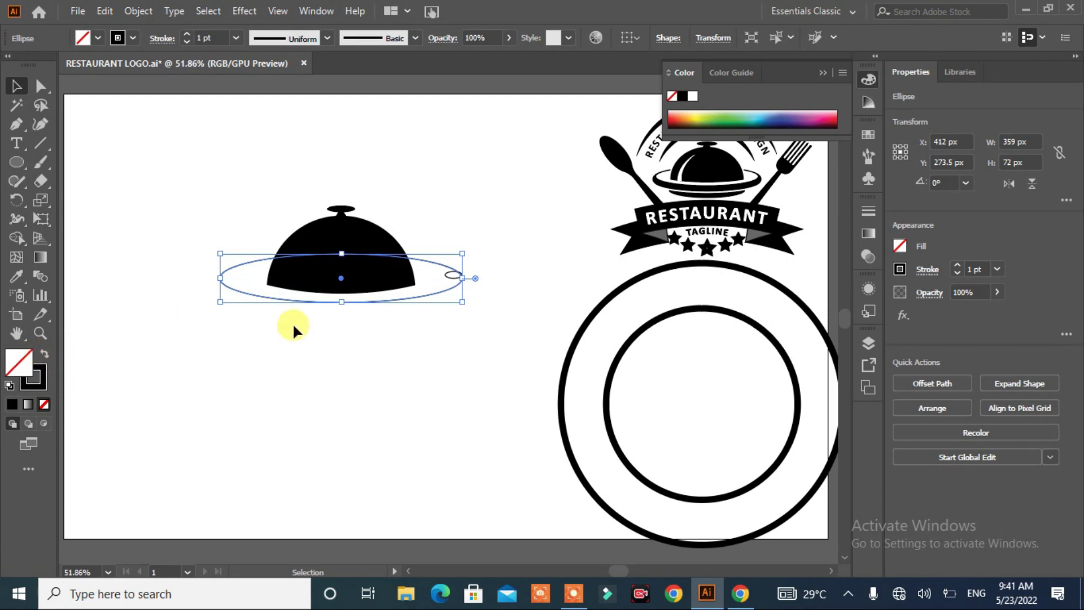
pyautogui.click(188, 36)
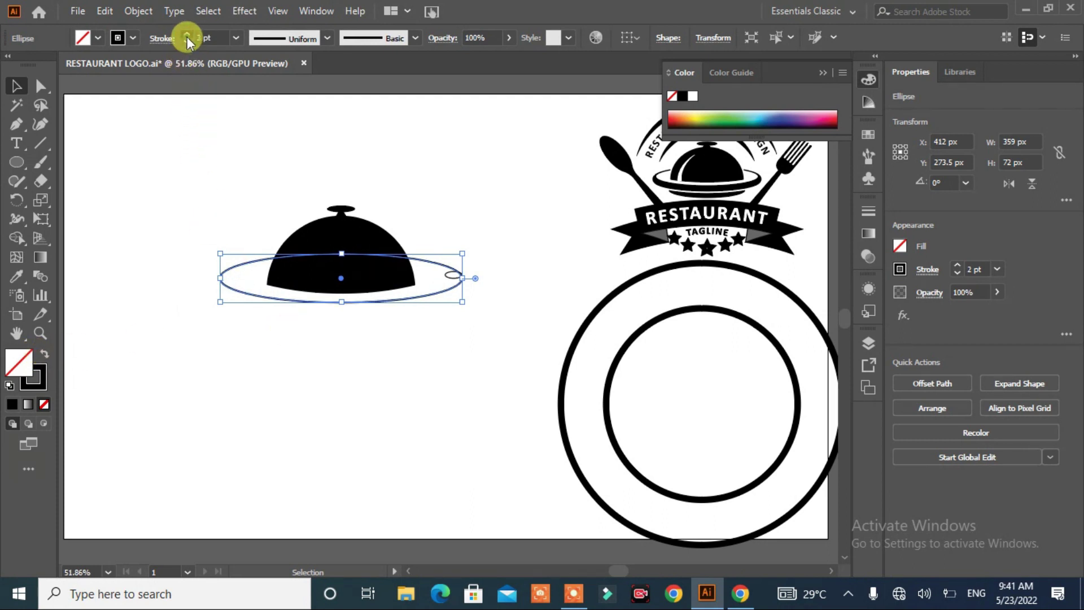
pyautogui.click(187, 36)
pyautogui.click(186, 35)
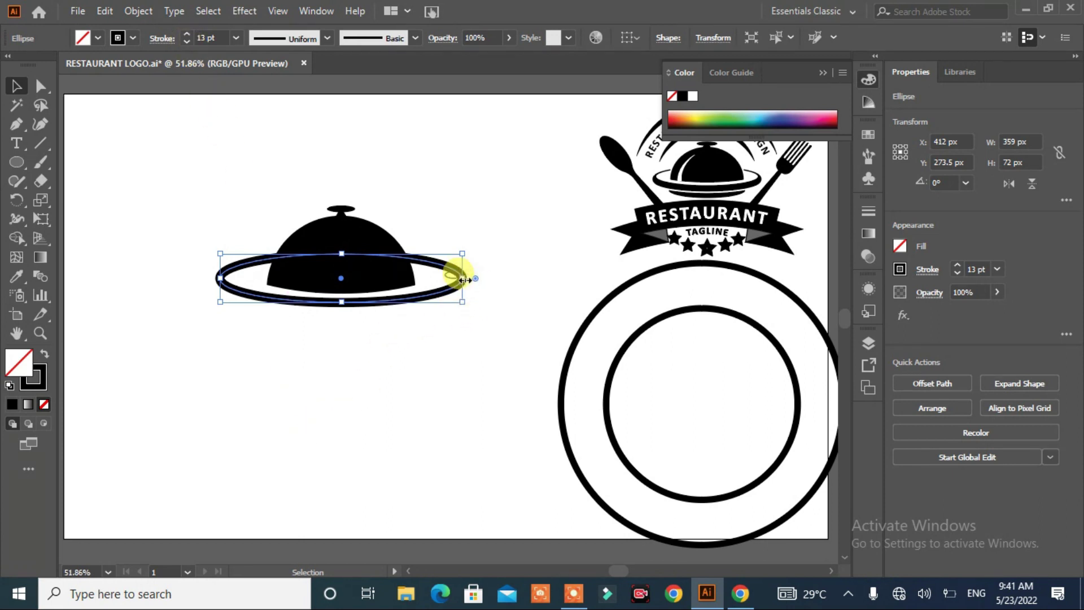
pyautogui.moveTo(464, 279); pyautogui.dragTo(446, 277)
pyautogui.moveTo(40, 181)
pyautogui.mouseDown()
pyautogui.moveTo(90, 218)
pyautogui.moveTo(89, 200)
pyautogui.mouseUp()
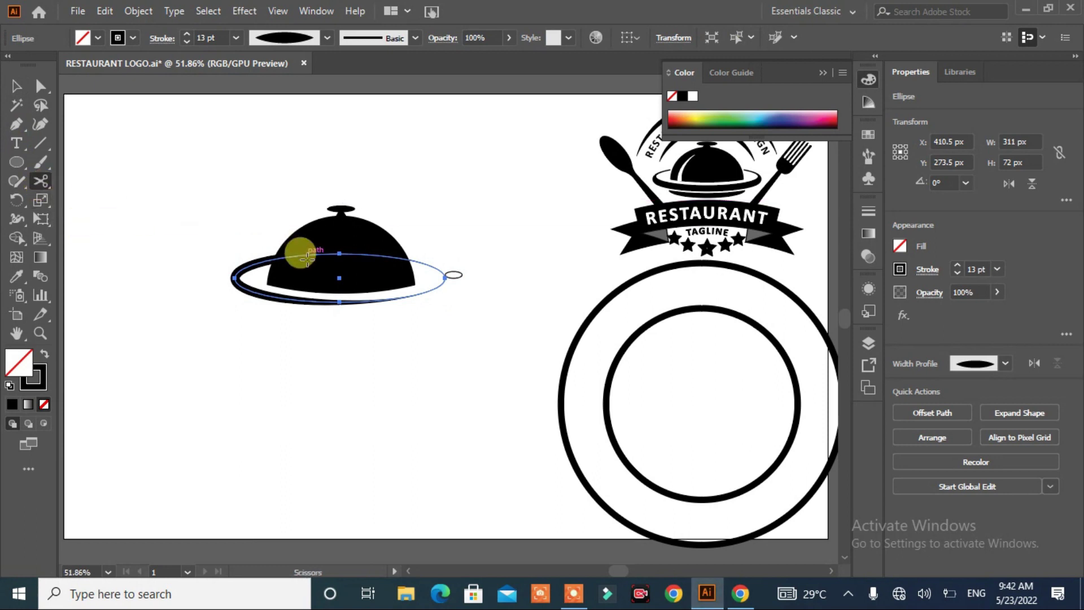
# Cut the rim ellipse with the Scissors tool where it meets the dome, undoing the last cut.
pyautogui.click(338, 253)
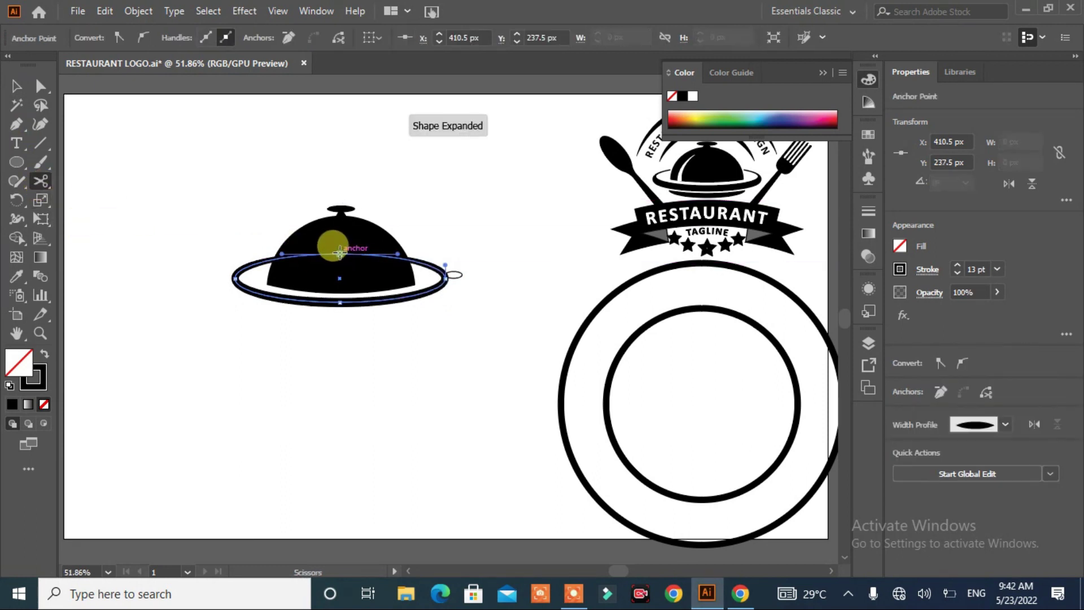
pyautogui.click(269, 257)
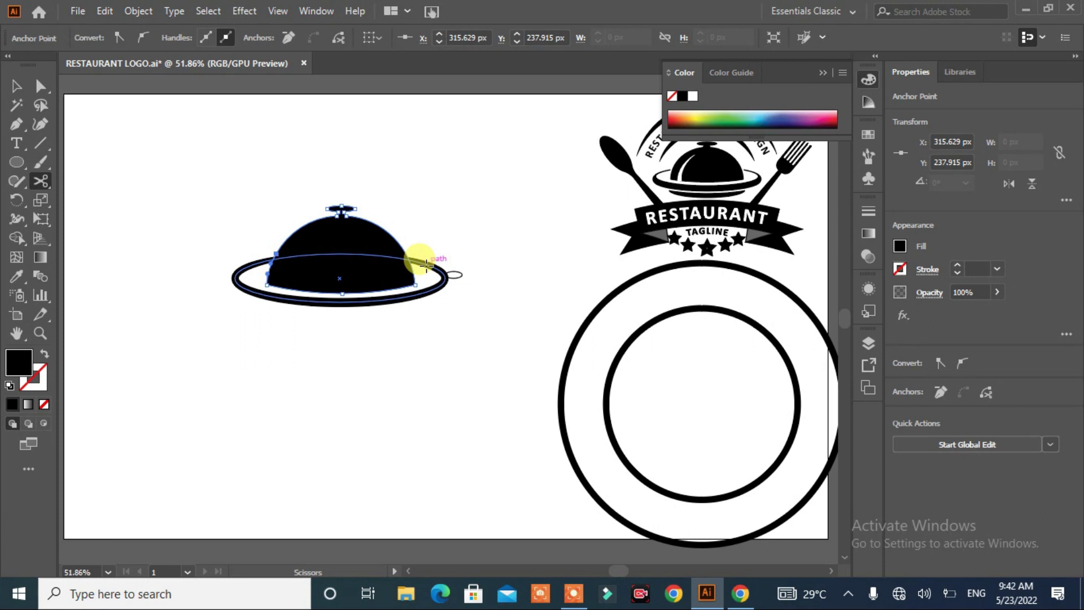
pyautogui.click(402, 257)
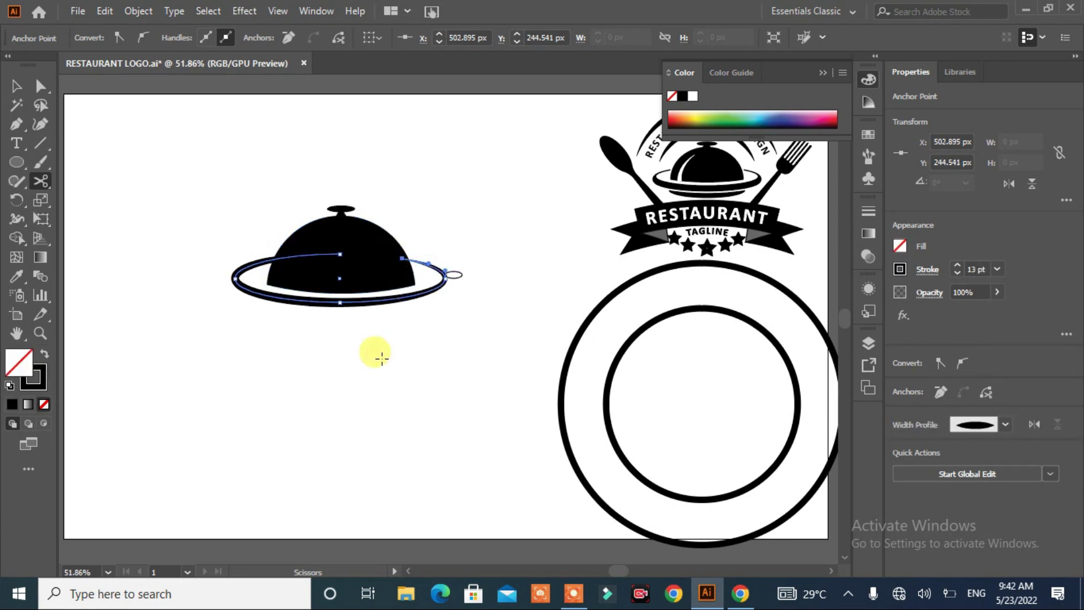
pyautogui.press('v')
pyautogui.hotkey('ctrl', 'z')
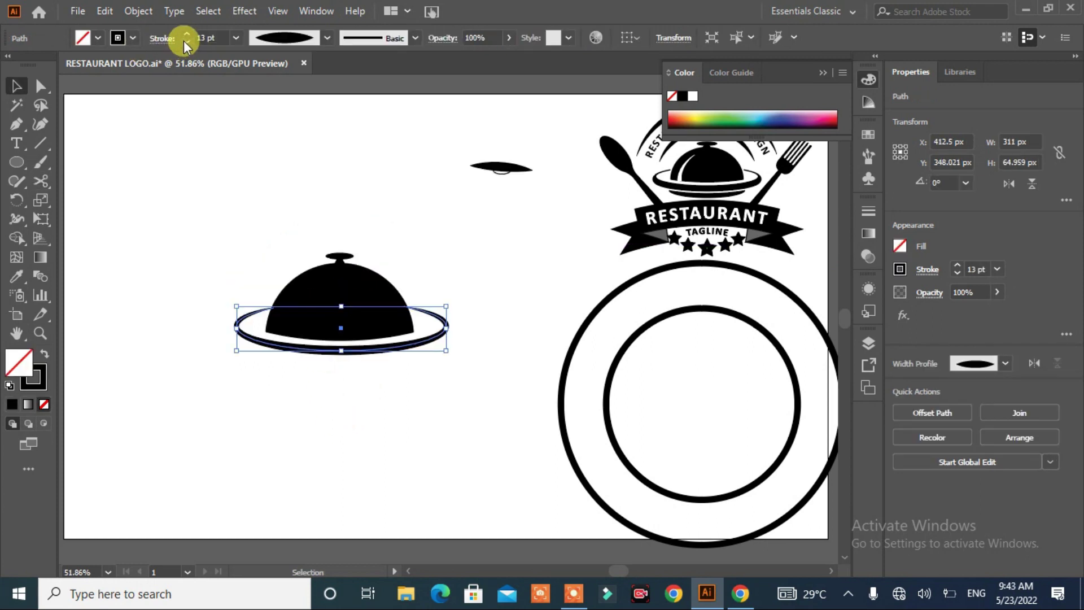
# Thicken the rim to 20 pt and expand its appearance into a filled shape.
pyautogui.click(188, 40)
pyautogui.click(186, 34)
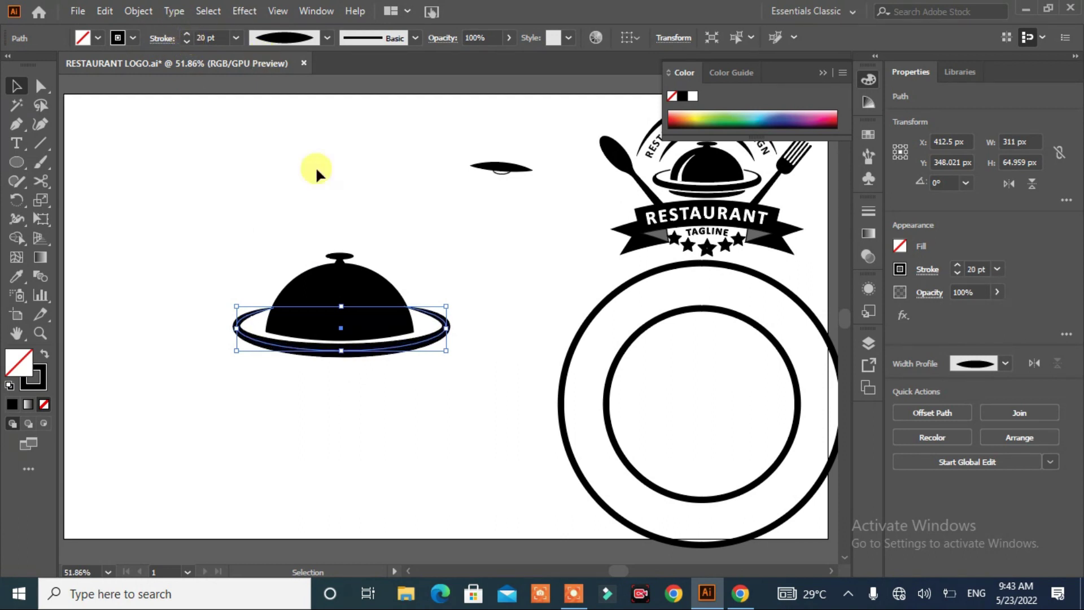
pyautogui.click(136, 13)
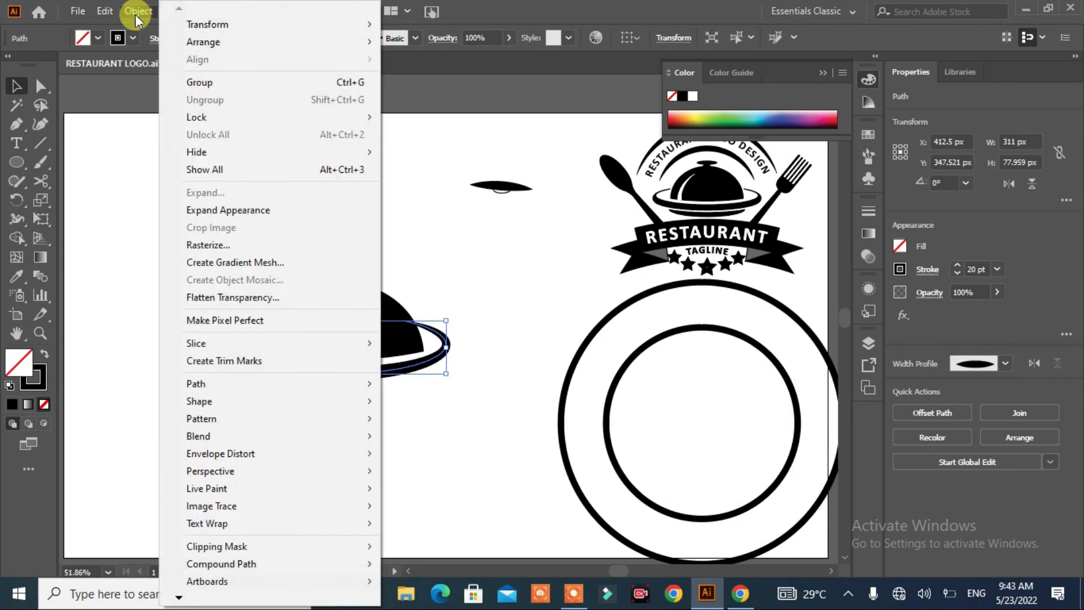
pyautogui.click(213, 209)
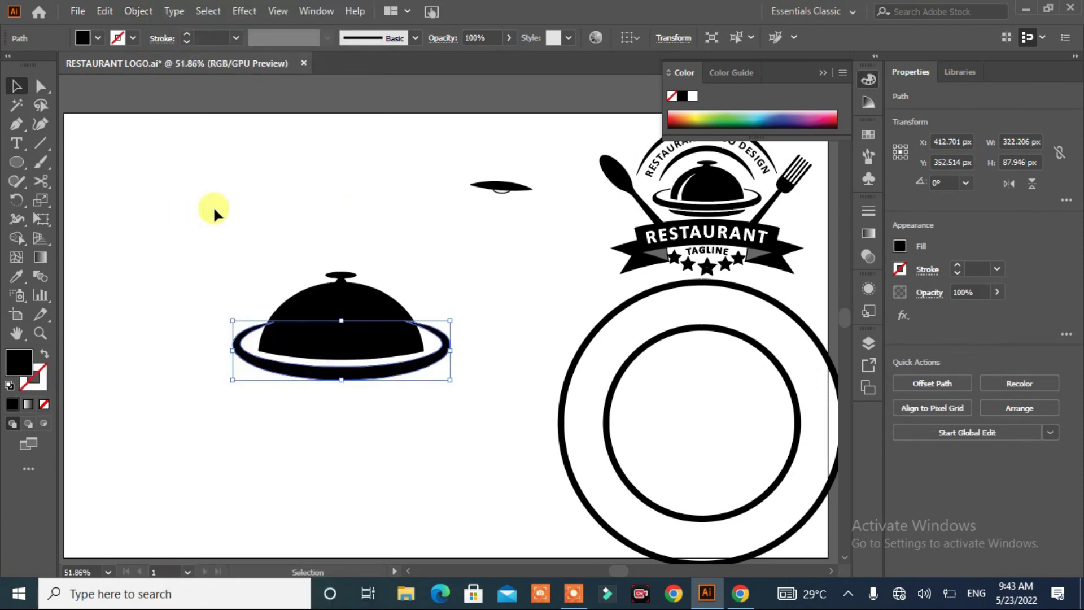
pyautogui.click(204, 390)
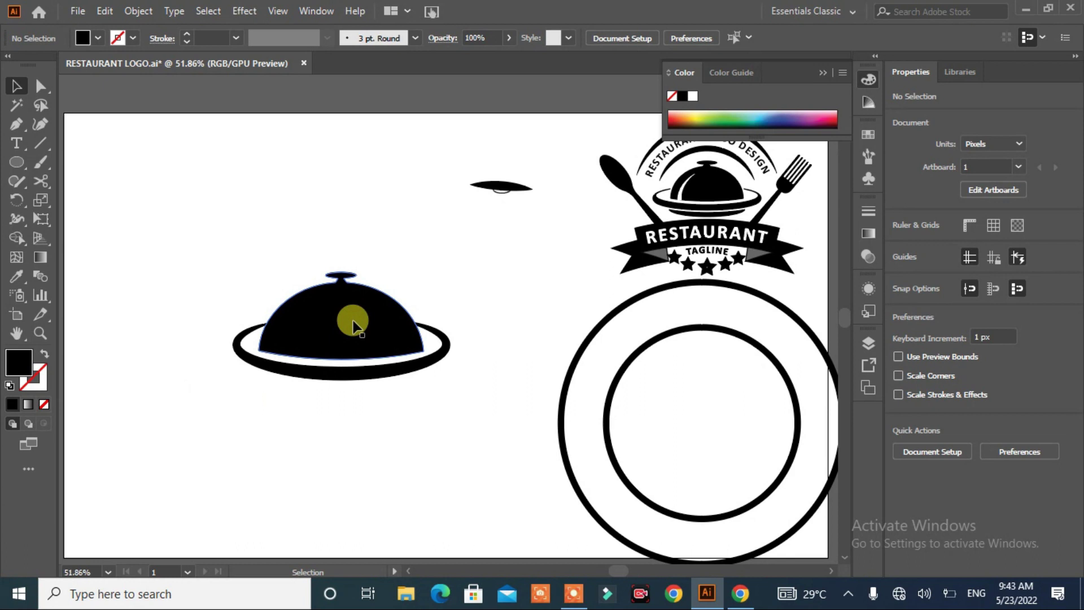
# Draw an ellipse over the plate and merge the lower regions into one band with the Shape Builder.
pyautogui.click(17, 165)
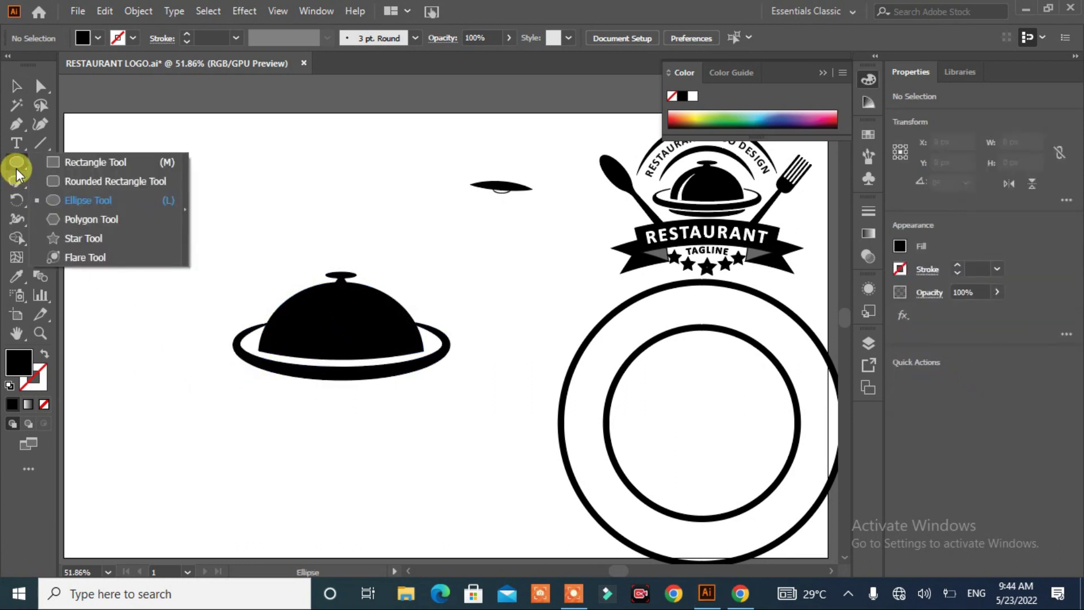
pyautogui.moveTo(17, 171); pyautogui.dragTo(51, 203)
pyautogui.moveTo(258, 351); pyautogui.dragTo(424, 387)
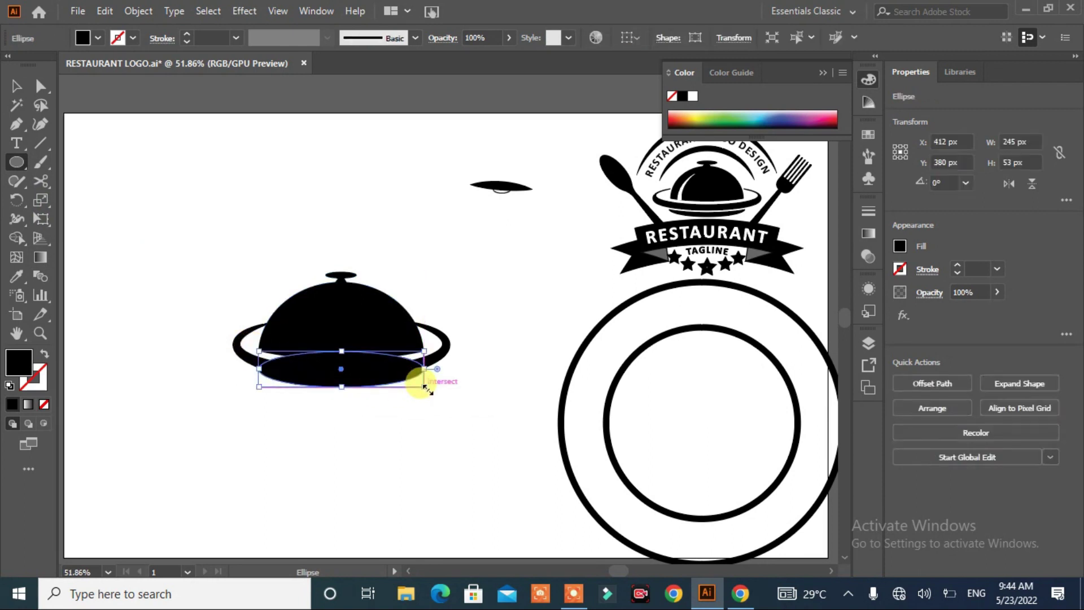
pyautogui.hotkey('ctrl', 'z')
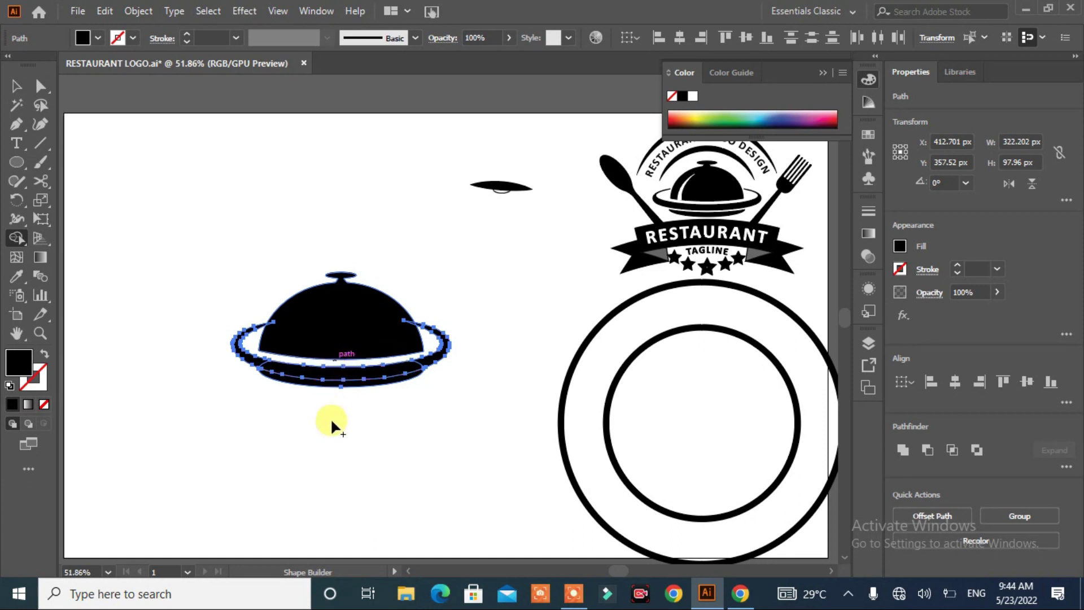
pyautogui.click(259, 362)
pyautogui.hotkey('ctrl', '+')
pyautogui.hotkey('ctrl', '+')
pyautogui.hotkey('ctrl', '+')
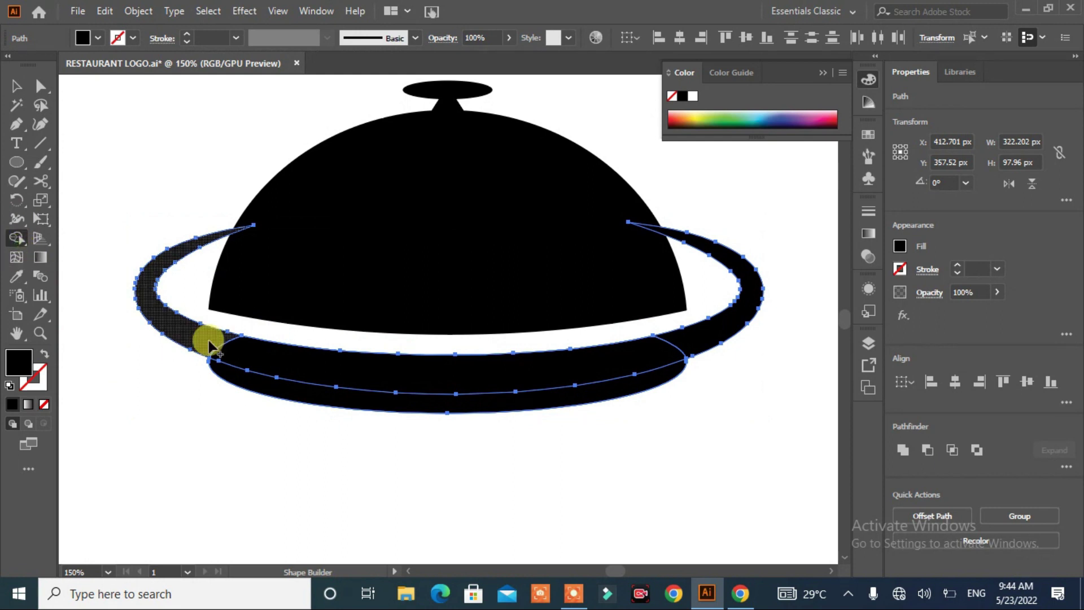
pyautogui.moveTo(229, 354); pyautogui.dragTo(675, 351)
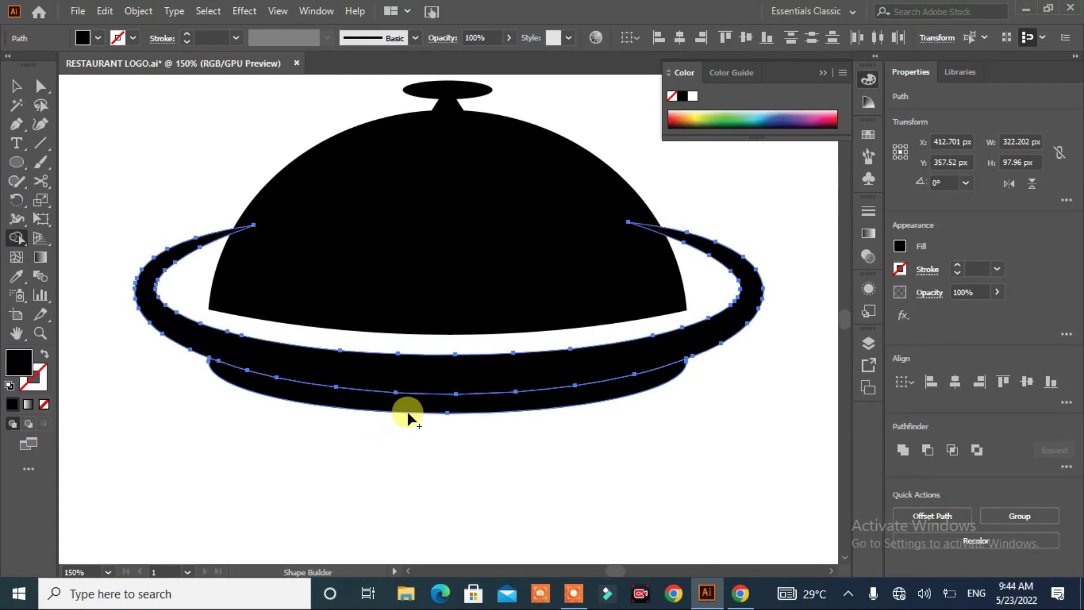
pyautogui.click(420, 400)
pyautogui.click(16, 93)
# Nudge the lower base band down two steps to leave a thin white gap.
pyautogui.click(310, 447)
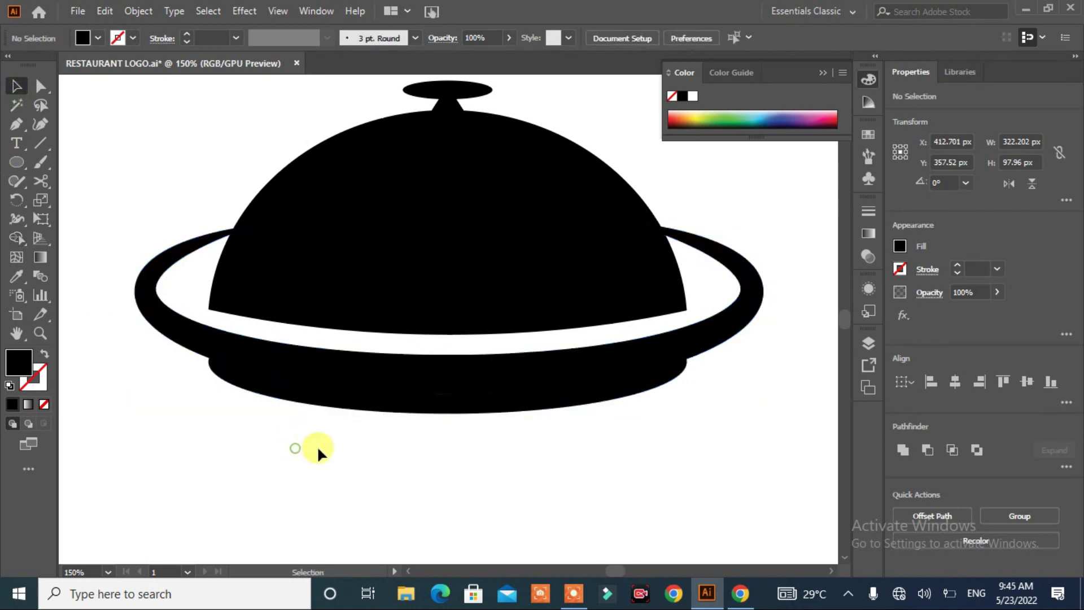
pyautogui.click(357, 417)
pyautogui.press('Down')
pyautogui.press('Down')
pyautogui.press('Down')
pyautogui.press('Down')
pyautogui.press('Down')
pyautogui.press('Down')
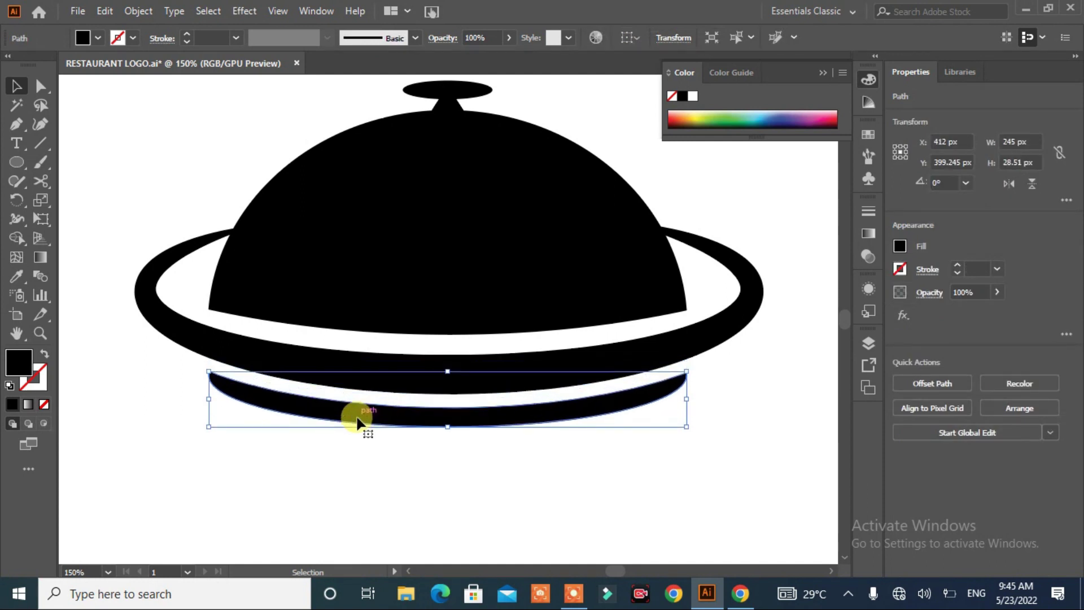
pyautogui.press('Down')
# Fit the artboard in view and begin a pencil curve across the dome's upper left.
pyautogui.hotkey('ctrl', '0')
pyautogui.hotkey('ctrl', 'shift', 'a')
pyautogui.press('p')
pyautogui.moveTo(298, 298)
pyautogui.mouseDown()
pyautogui.moveTo(282, 317)
pyautogui.moveTo(290, 375)
pyautogui.mouseUp()
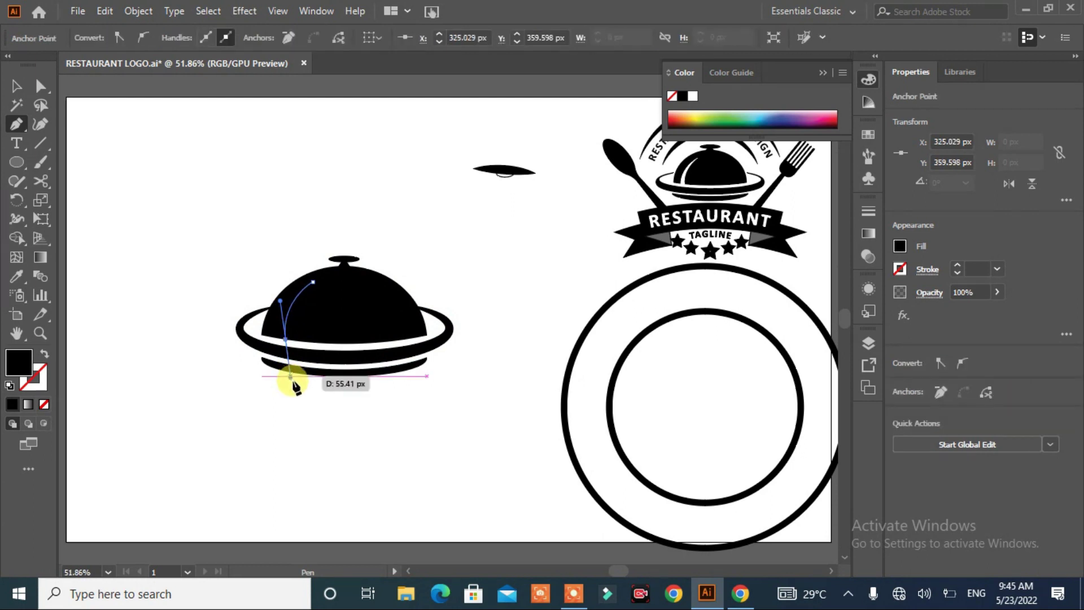
# Finish the curve and make it an unfilled, thicker white stroke.
pyautogui.click(346, 431)
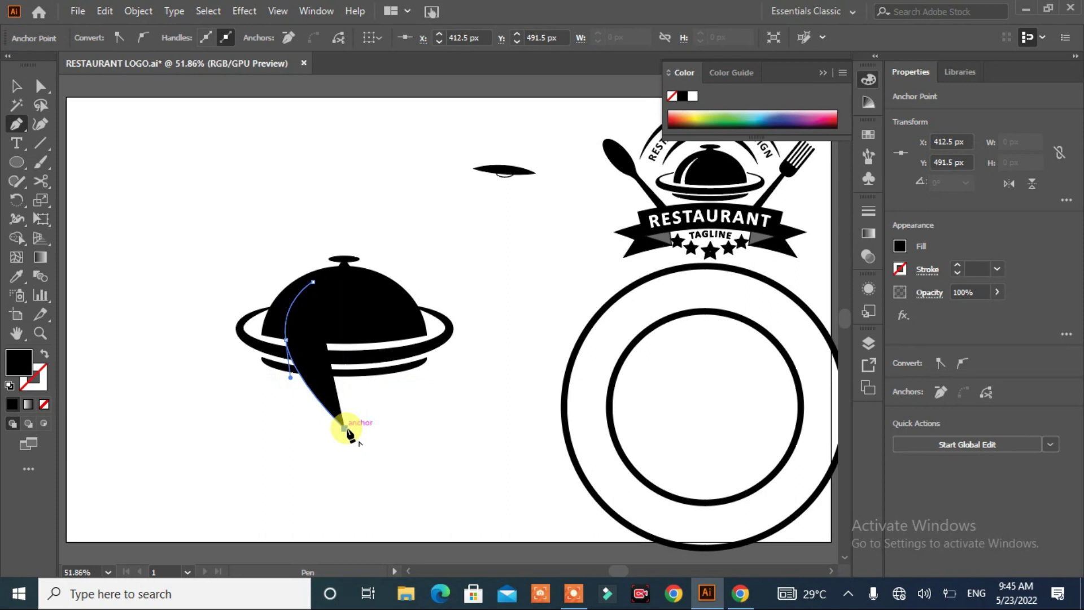
pyautogui.hotkey('ctrl', 'z')
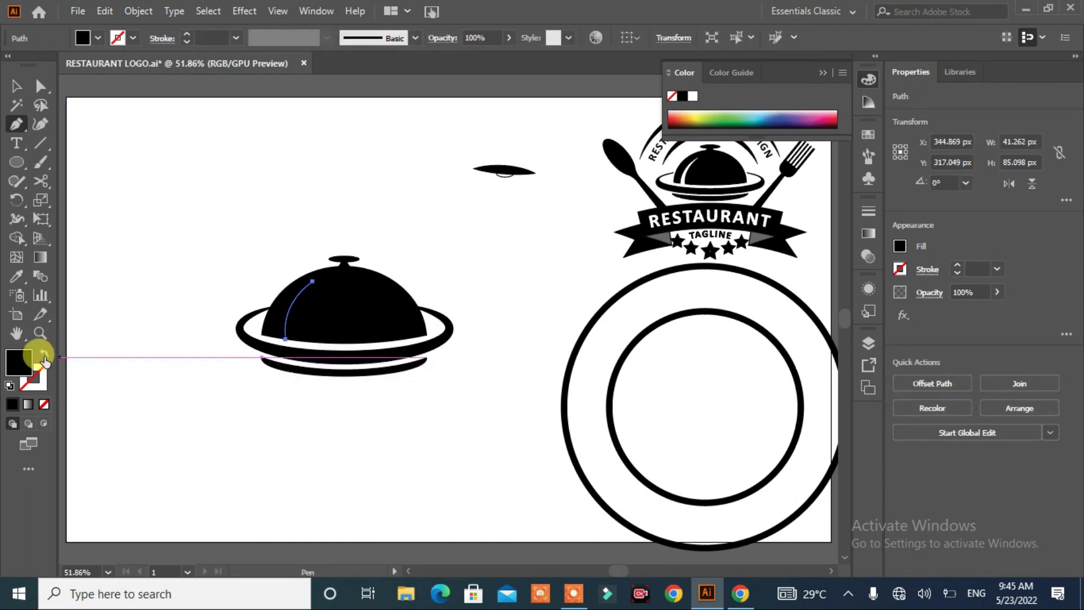
pyautogui.click(44, 354)
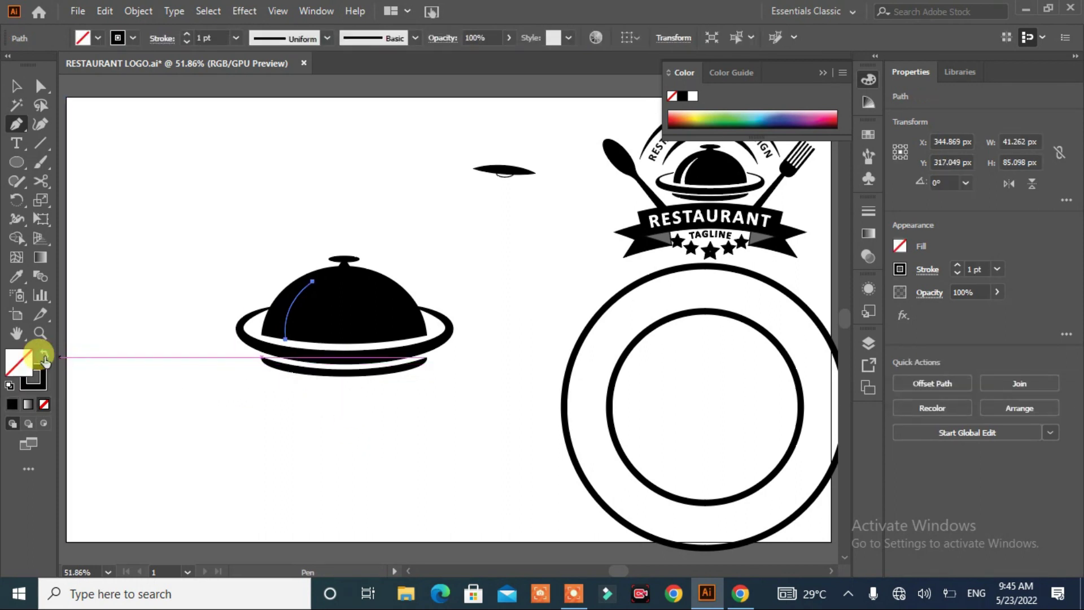
pyautogui.click(133, 38)
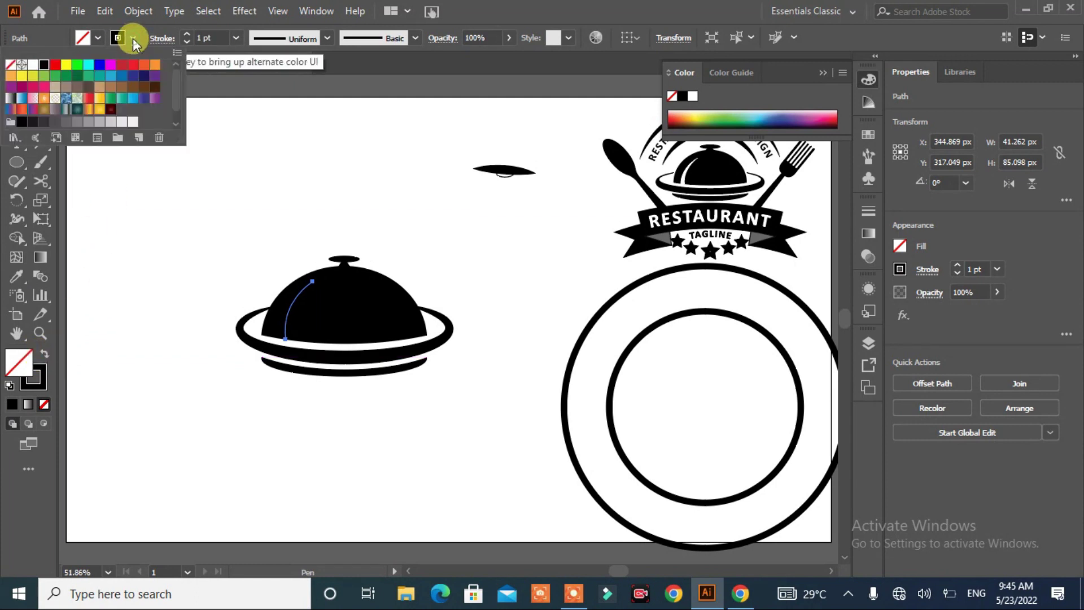
pyautogui.click(32, 66)
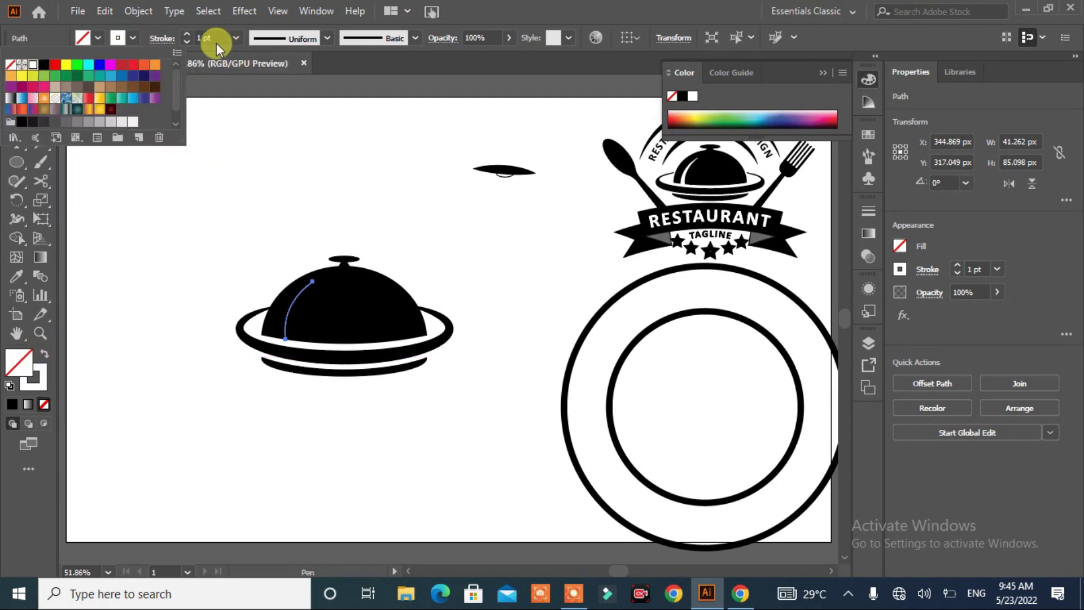
pyautogui.click(188, 36)
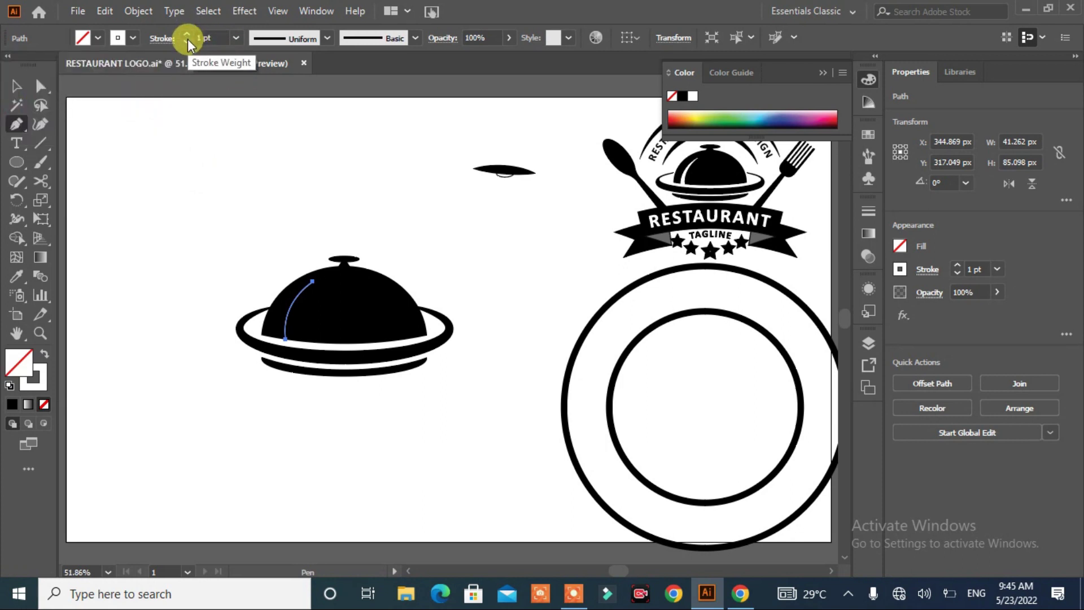
pyautogui.click(184, 35)
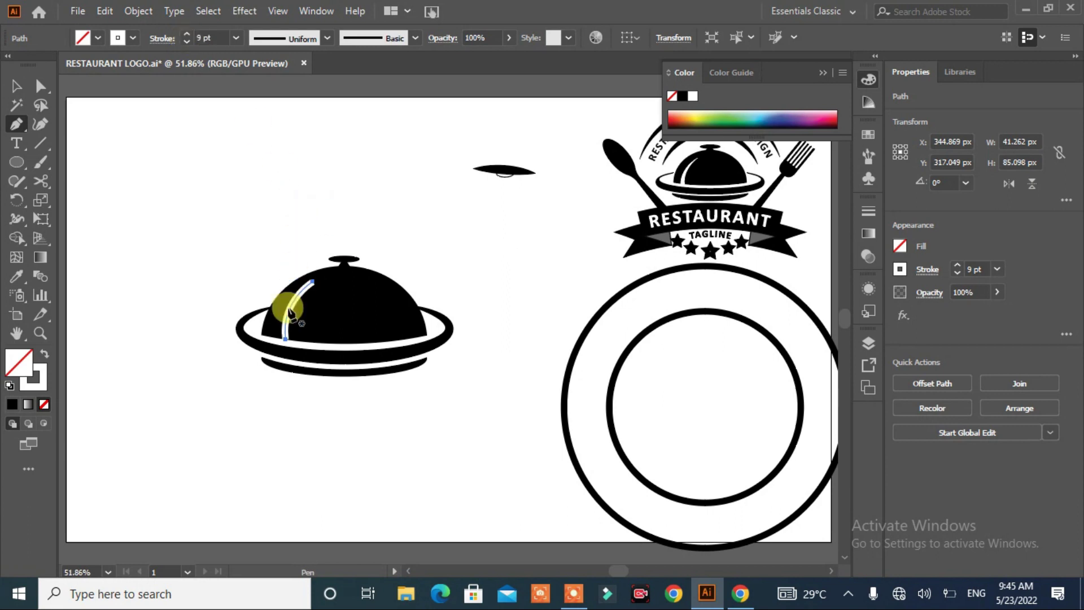
# Straighten the arc's lower end by moving its bottom anchor.
pyautogui.click(40, 88)
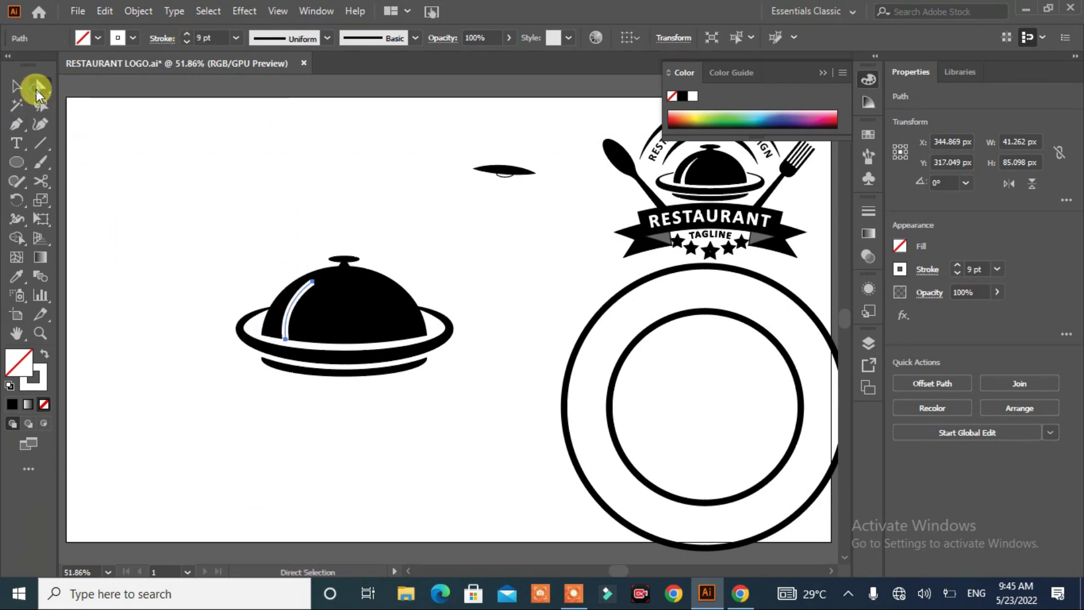
pyautogui.click(286, 337)
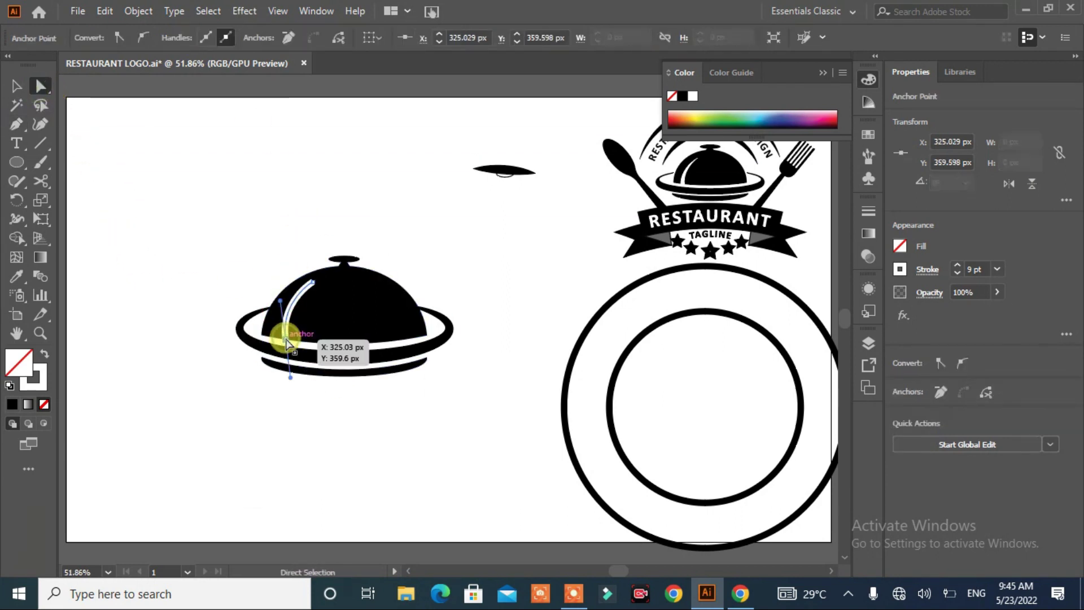
pyautogui.moveTo(290, 377); pyautogui.dragTo(283, 378)
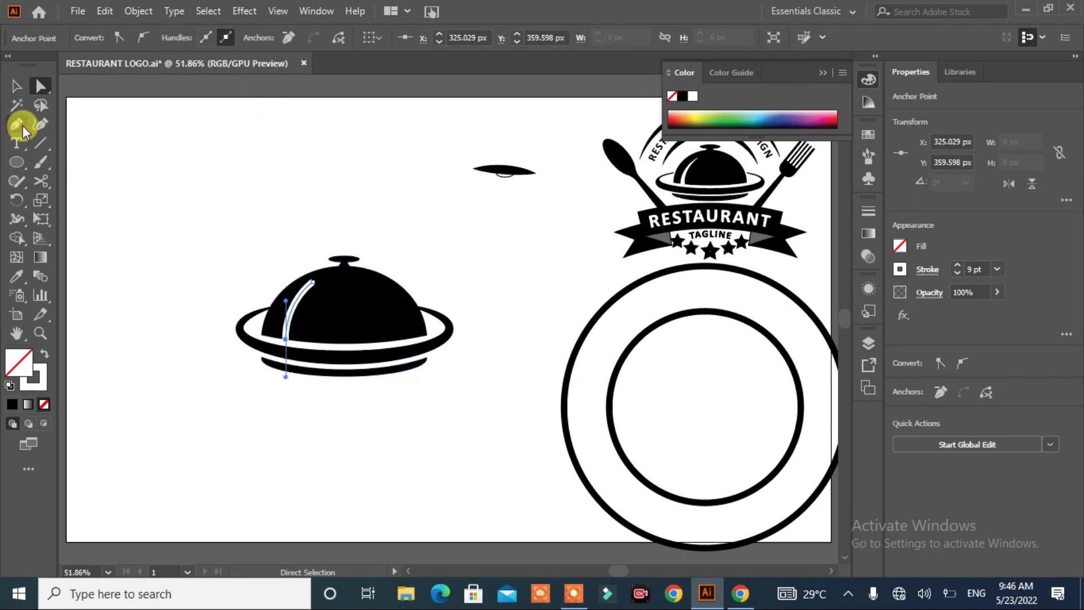
pyautogui.click(19, 89)
pyautogui.click(148, 243)
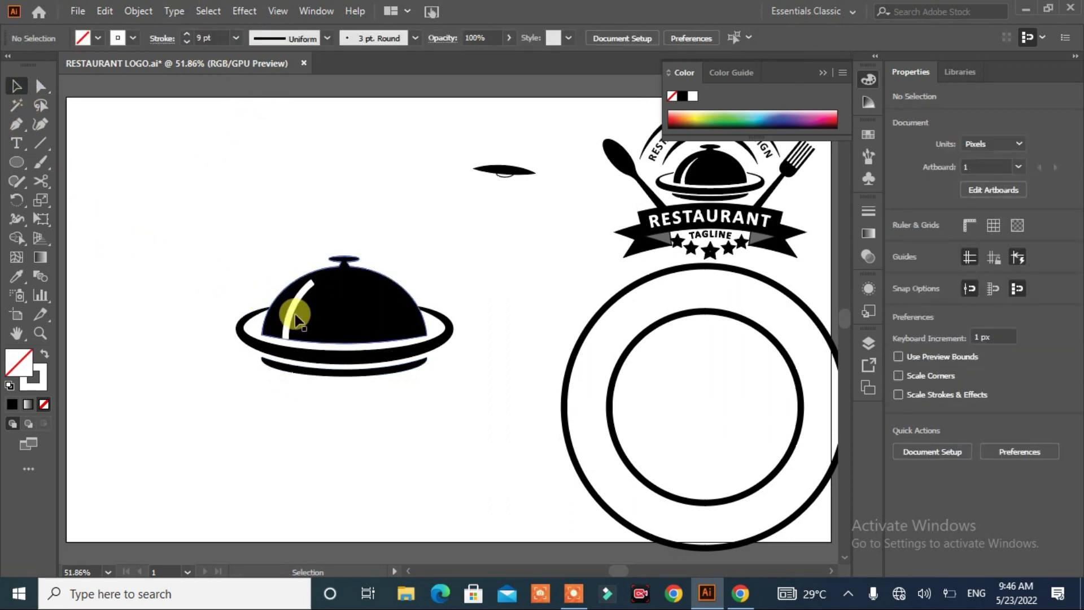
# Set the white highlight arc's stroke weight to about 16 pt.
pyautogui.click(292, 318)
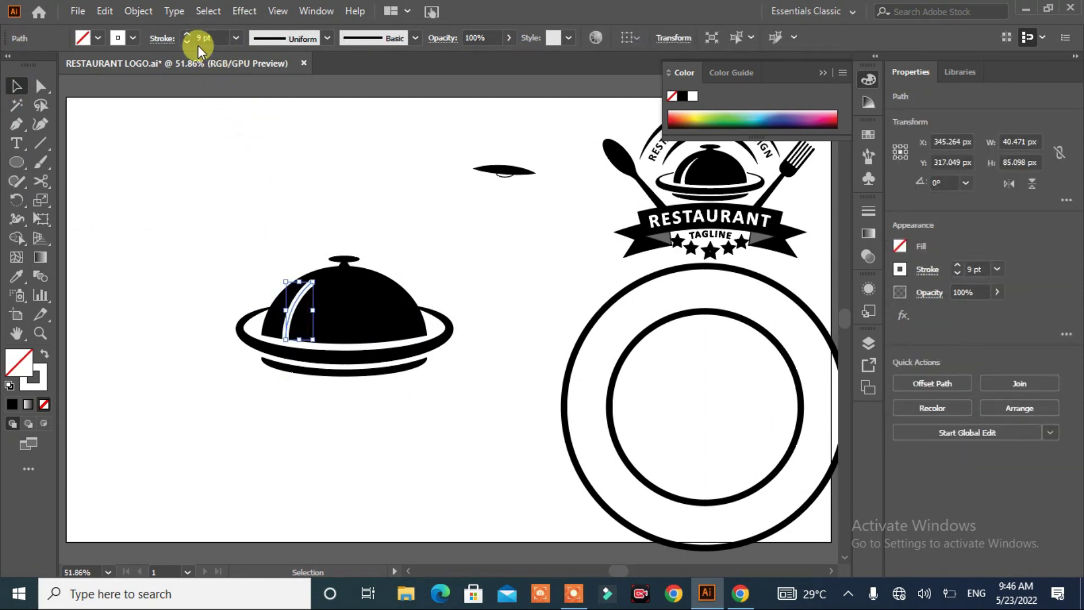
pyautogui.click(186, 34)
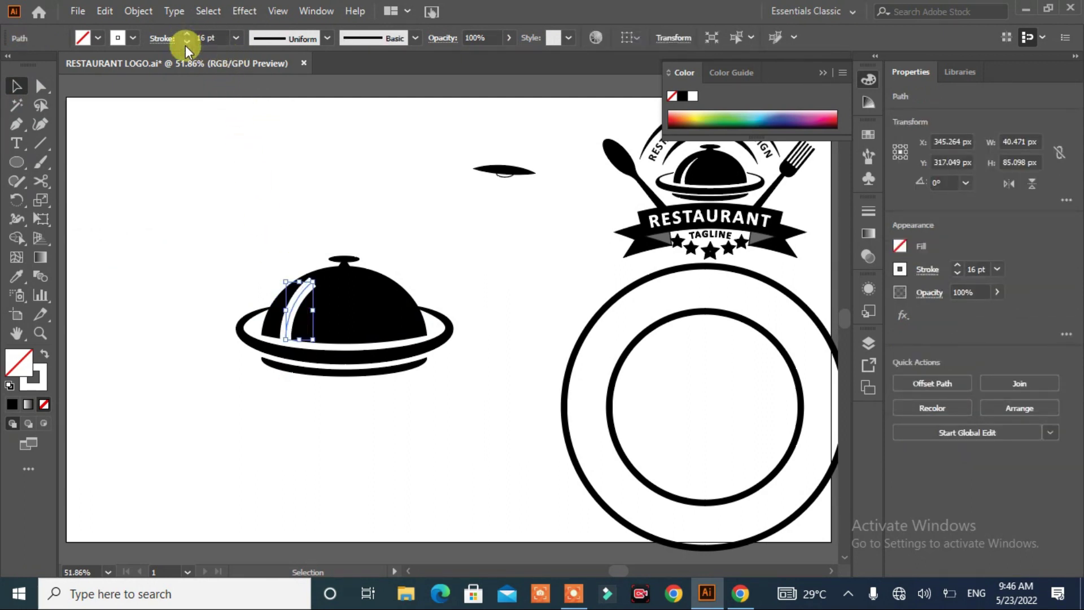
pyautogui.click(186, 43)
# Apply a tapered width profile, flip its direction, and expand the arc into a filled shape.
pyautogui.click(327, 39)
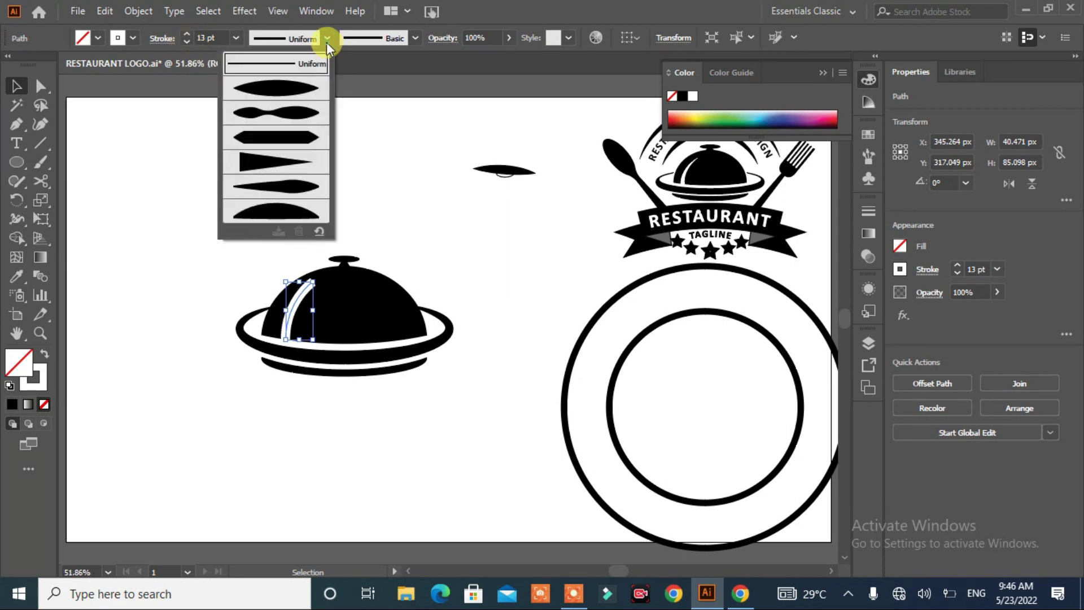
pyautogui.click(266, 160)
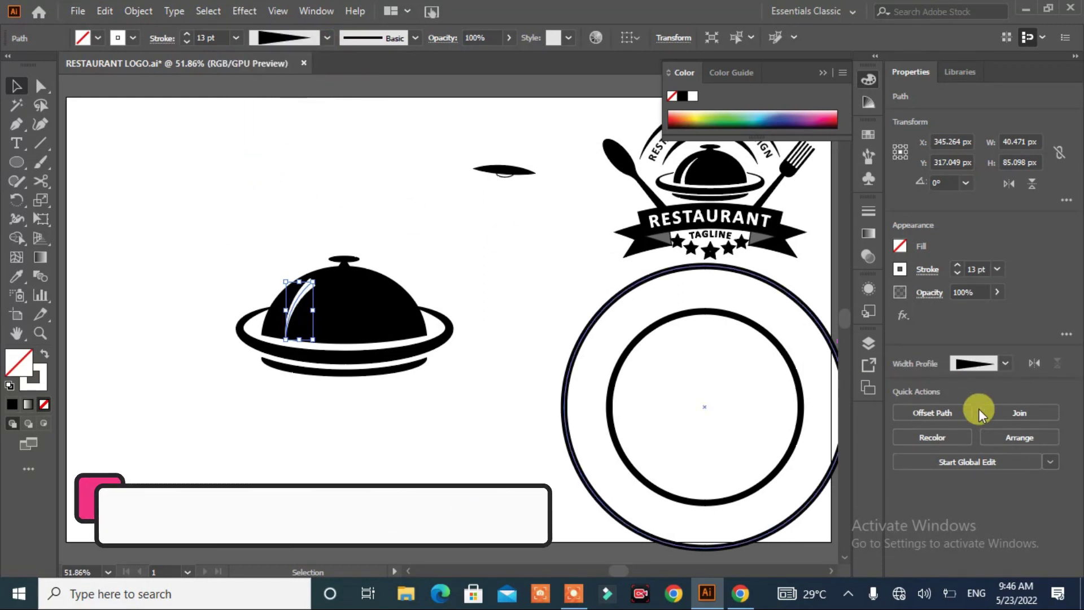
pyautogui.click(1029, 363)
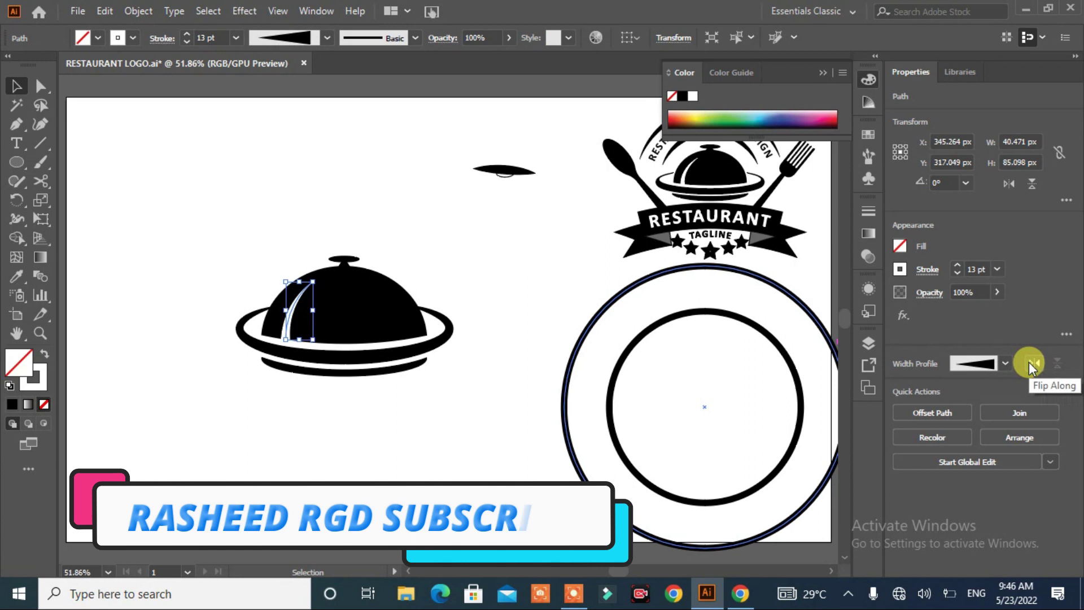
pyautogui.click(144, 11)
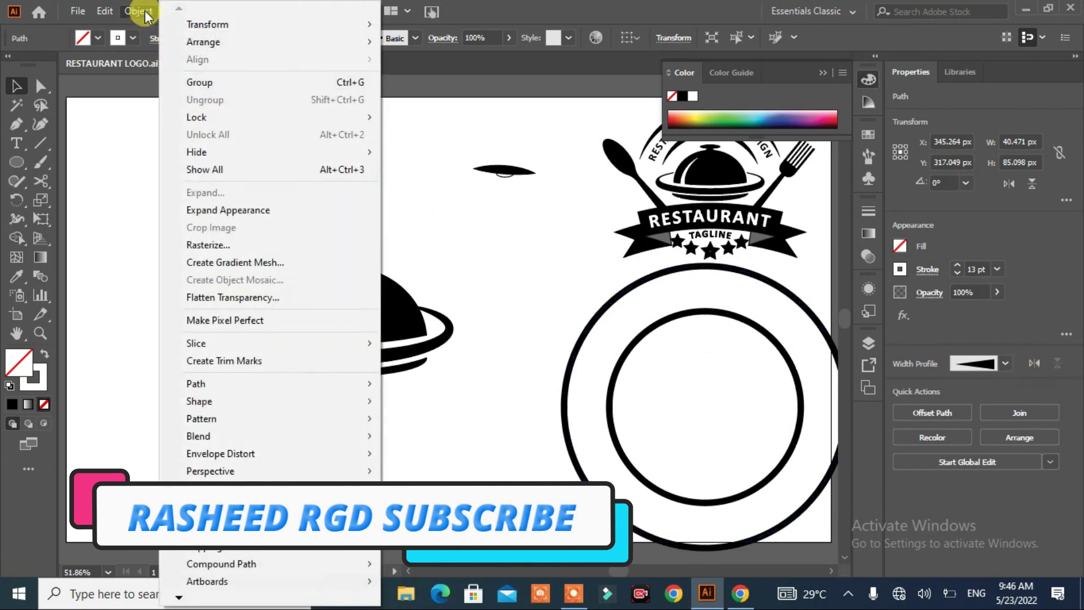
pyautogui.click(206, 209)
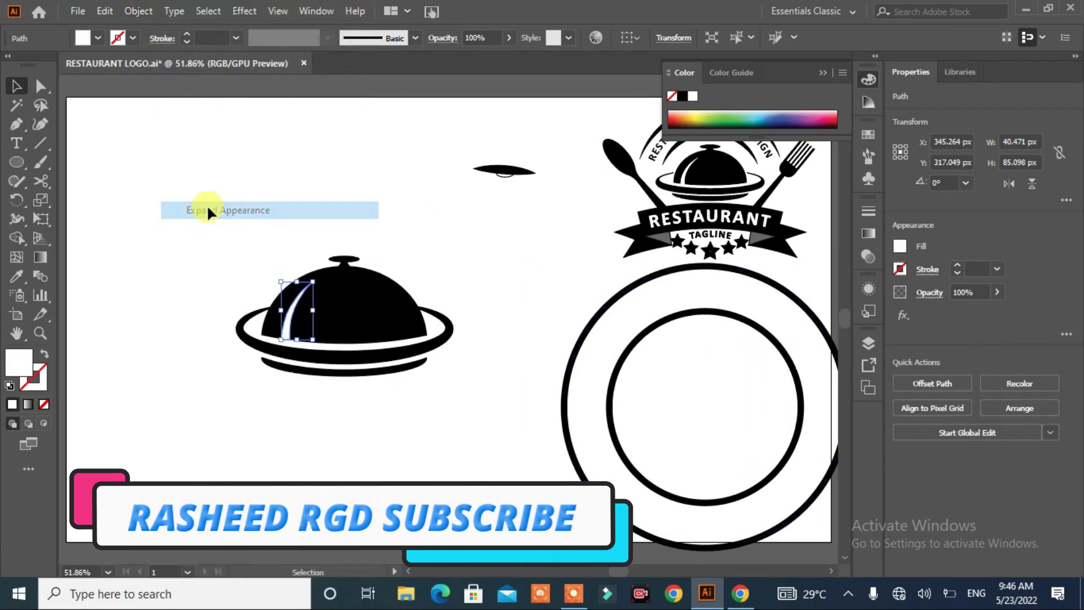
pyautogui.click(237, 413)
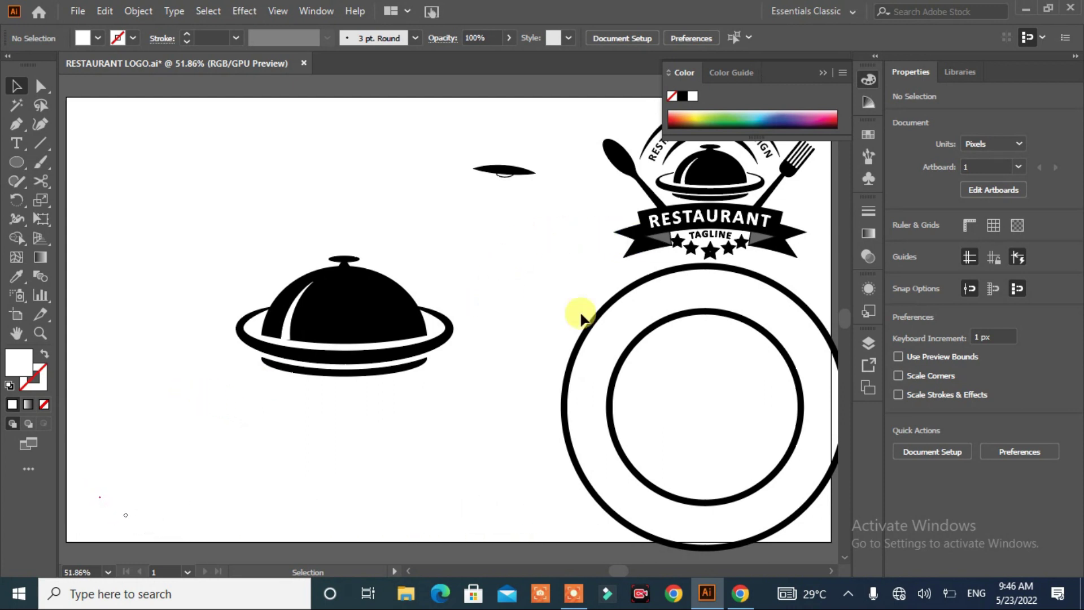
# Scale both plate circles up around the cloche and nudge them slightly left.
pyautogui.moveTo(564, 300)
pyautogui.mouseDown()
pyautogui.moveTo(657, 404)
pyautogui.moveTo(254, 328)
pyautogui.mouseUp()
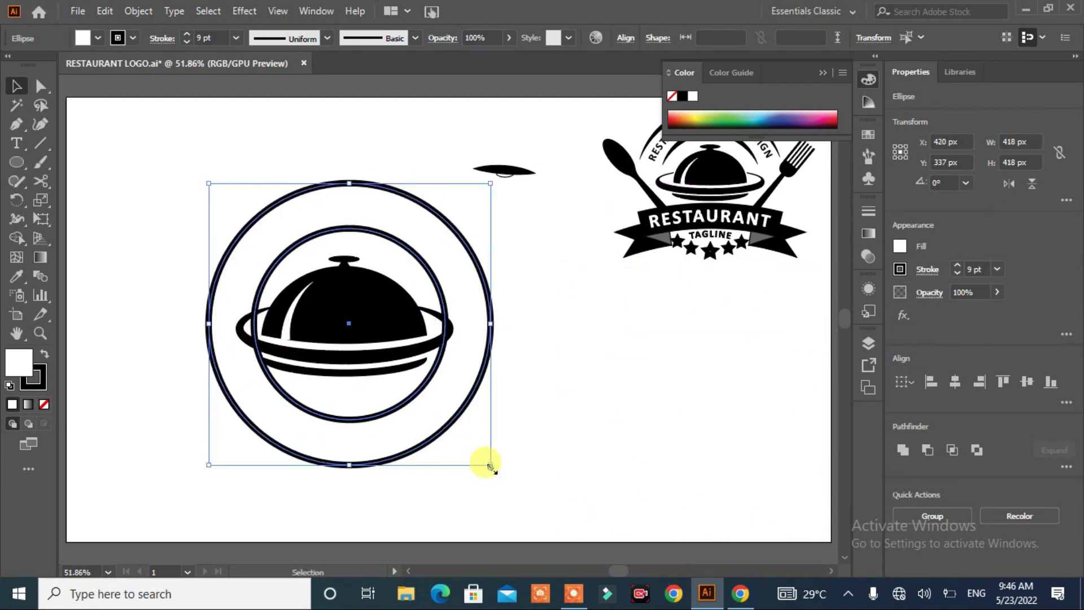
pyautogui.moveTo(490, 466); pyautogui.dragTo(537, 497)
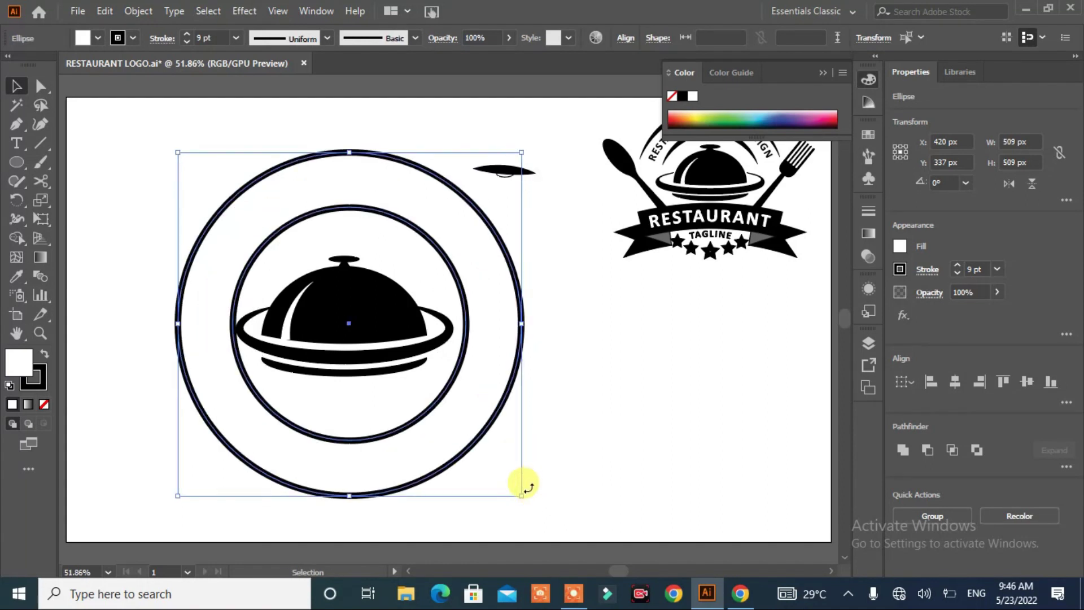
pyautogui.press('Left')
pyautogui.press('Left')
pyautogui.press('Left')
pyautogui.press('Left')
pyautogui.press('Left')
pyautogui.press('Left')
pyautogui.press('Left')
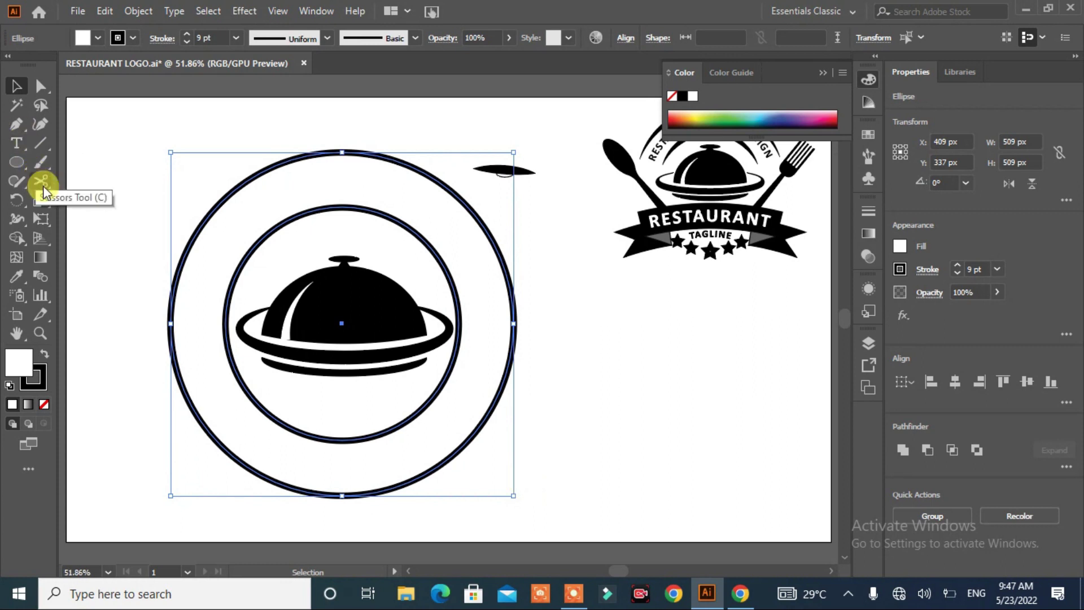
# Cut both circles at their left and right sides and delete their lower halves.
pyautogui.click(43, 186)
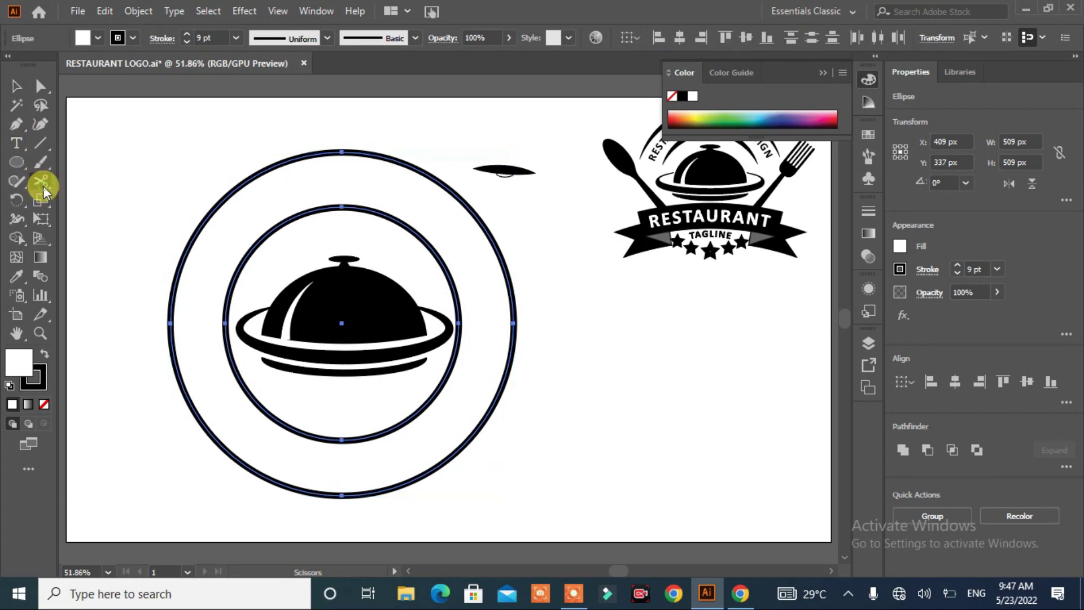
pyautogui.click(187, 246)
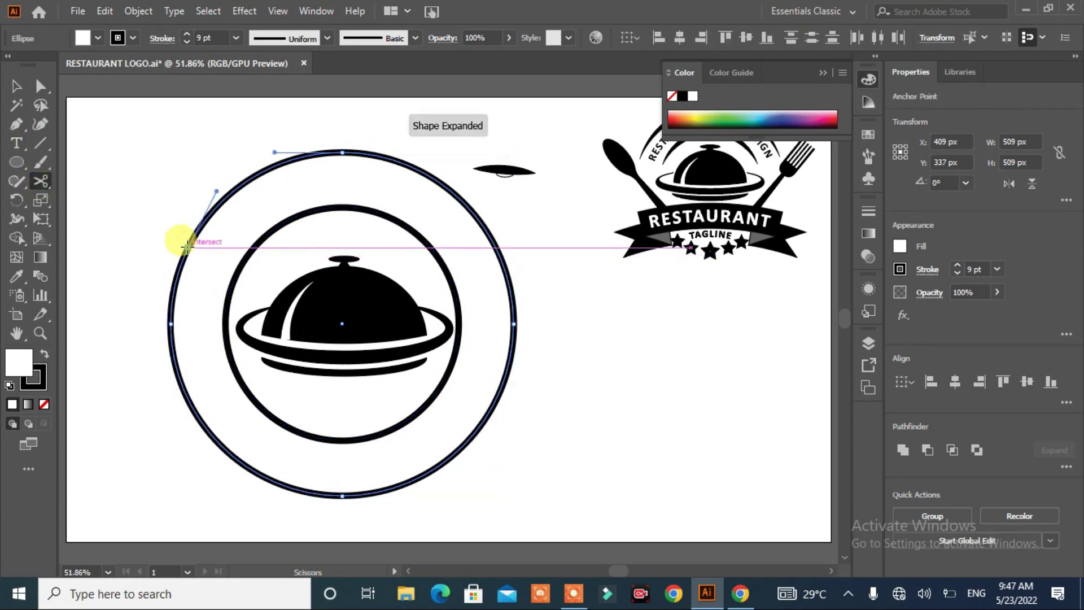
pyautogui.click(231, 278)
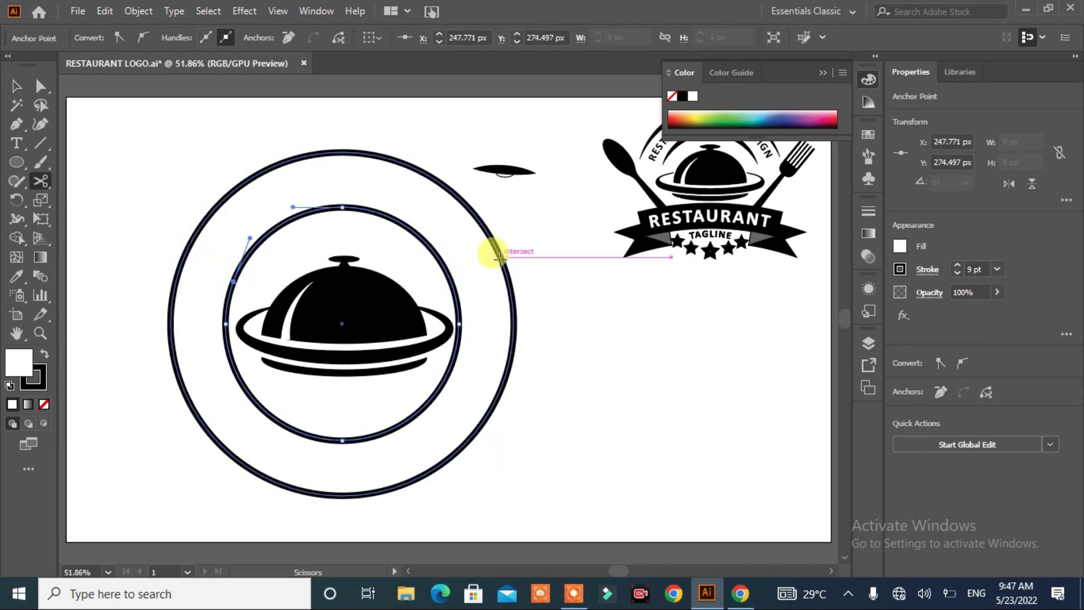
pyautogui.click(500, 258)
pyautogui.click(499, 259)
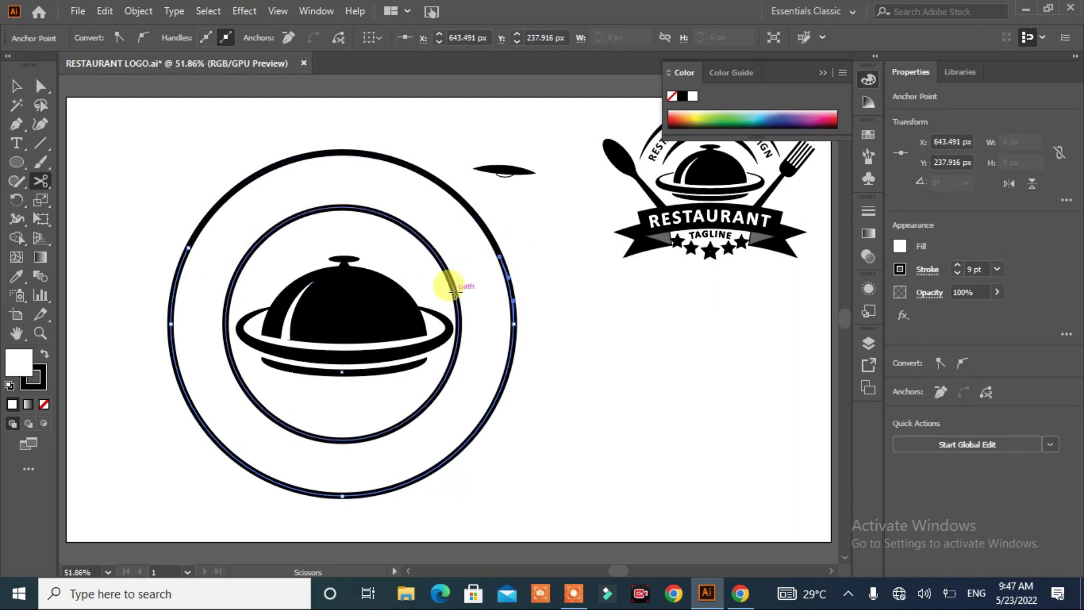
pyautogui.click(453, 289)
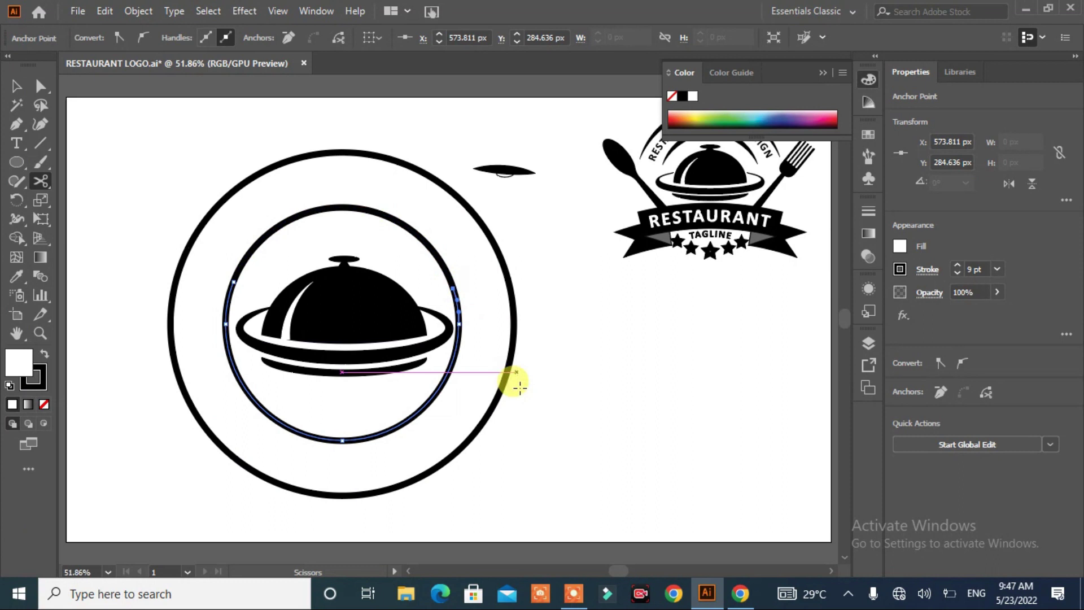
pyautogui.click(16, 91)
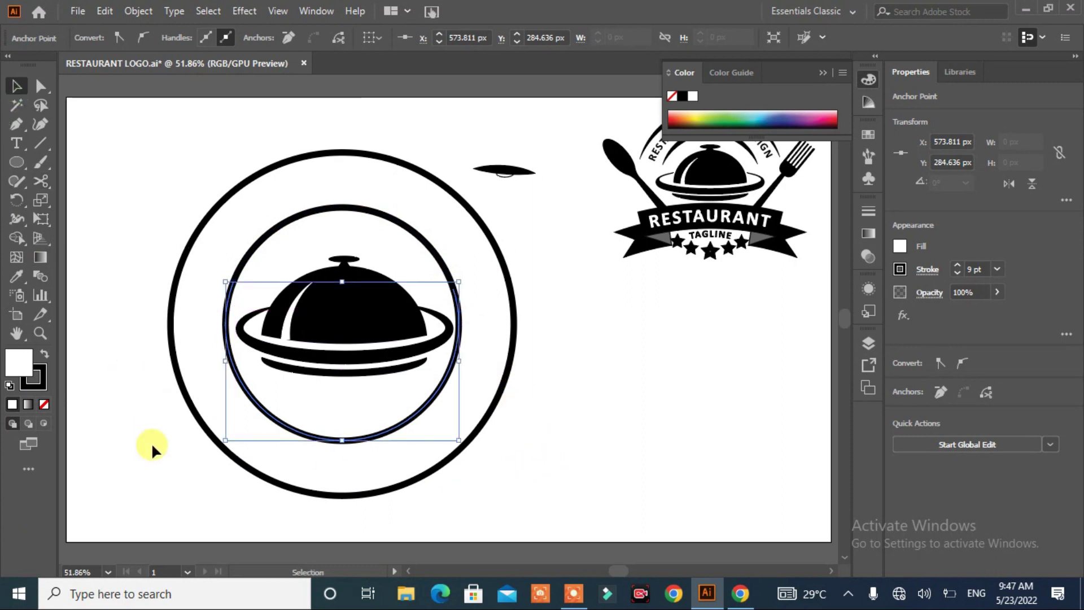
pyautogui.moveTo(286, 522); pyautogui.dragTo(307, 421)
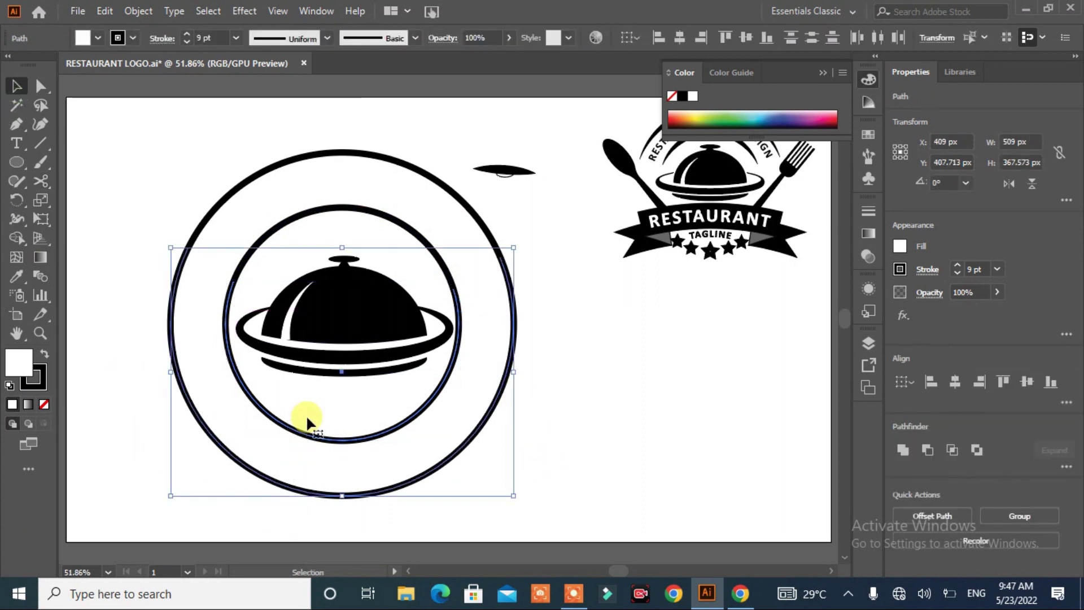
pyautogui.press('Delete')
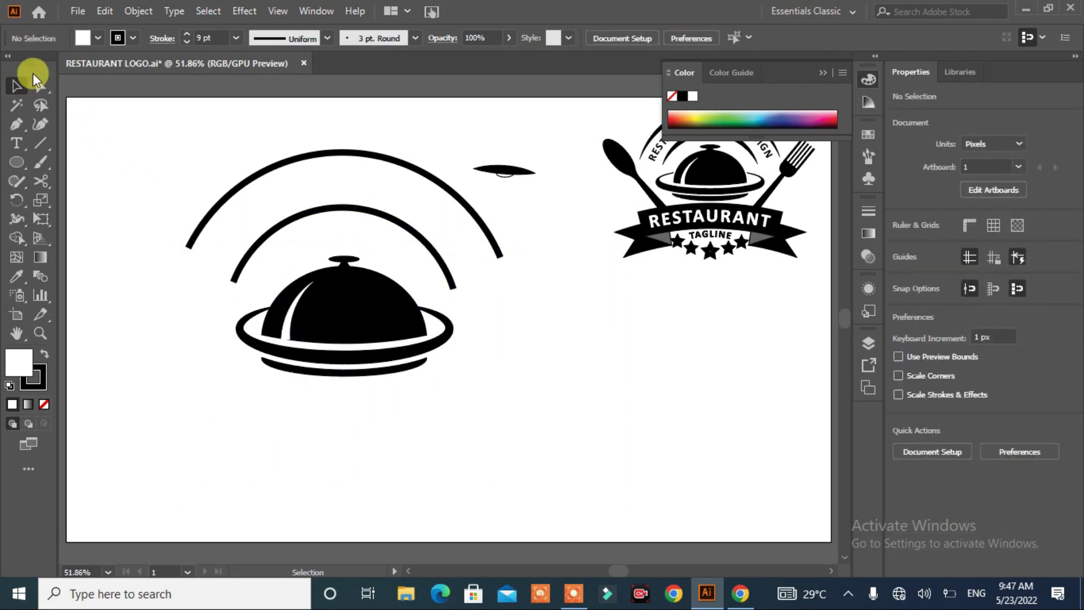
# Give both arcs a tapered width profile so their ends narrow.
pyautogui.moveTo(217, 177); pyautogui.dragTo(287, 262)
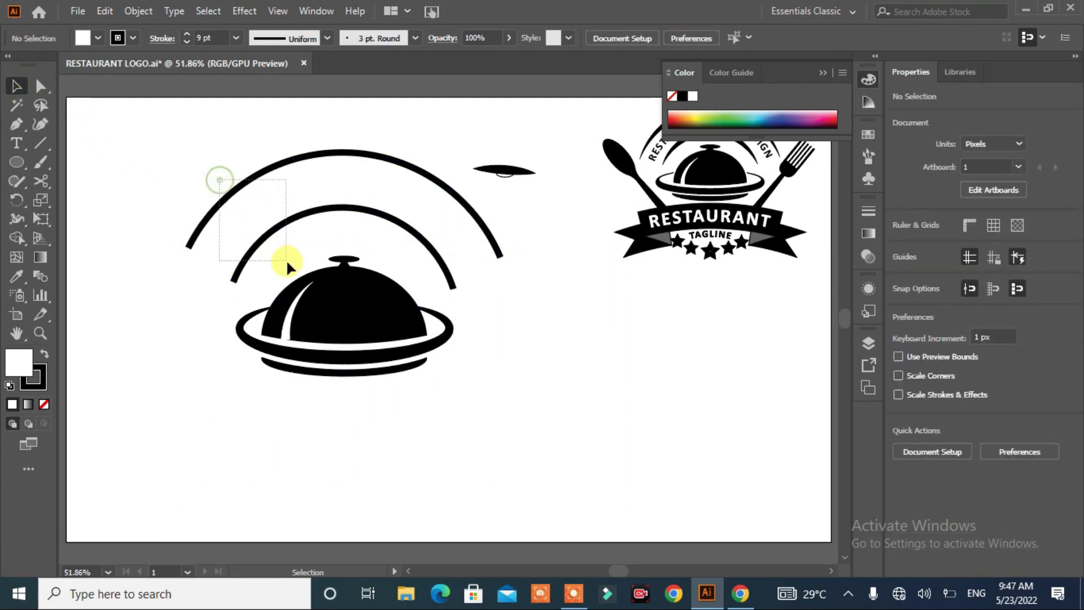
pyautogui.click(326, 39)
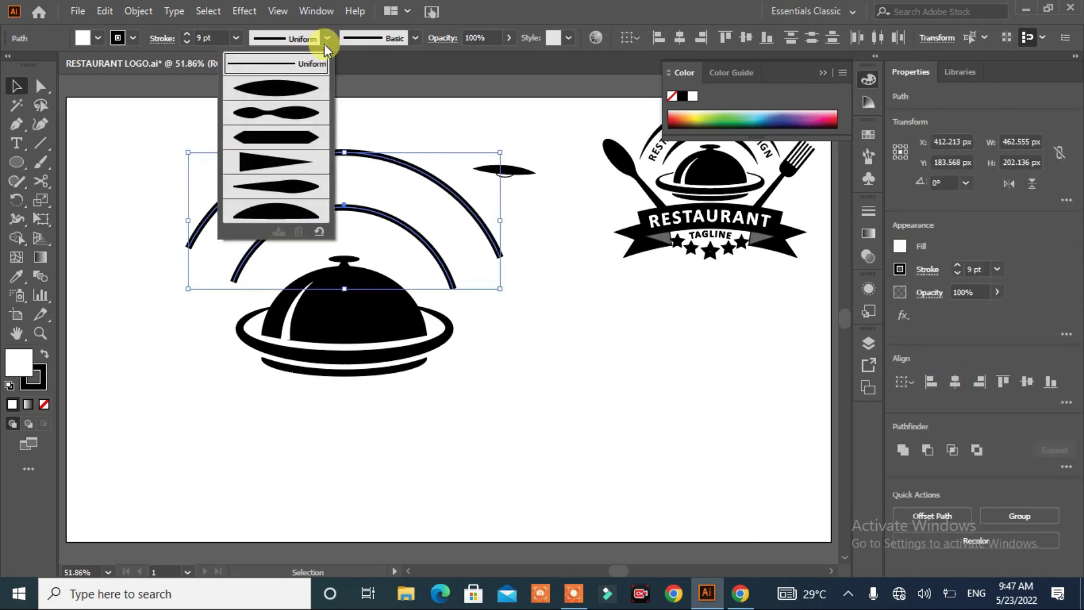
pyautogui.click(295, 90)
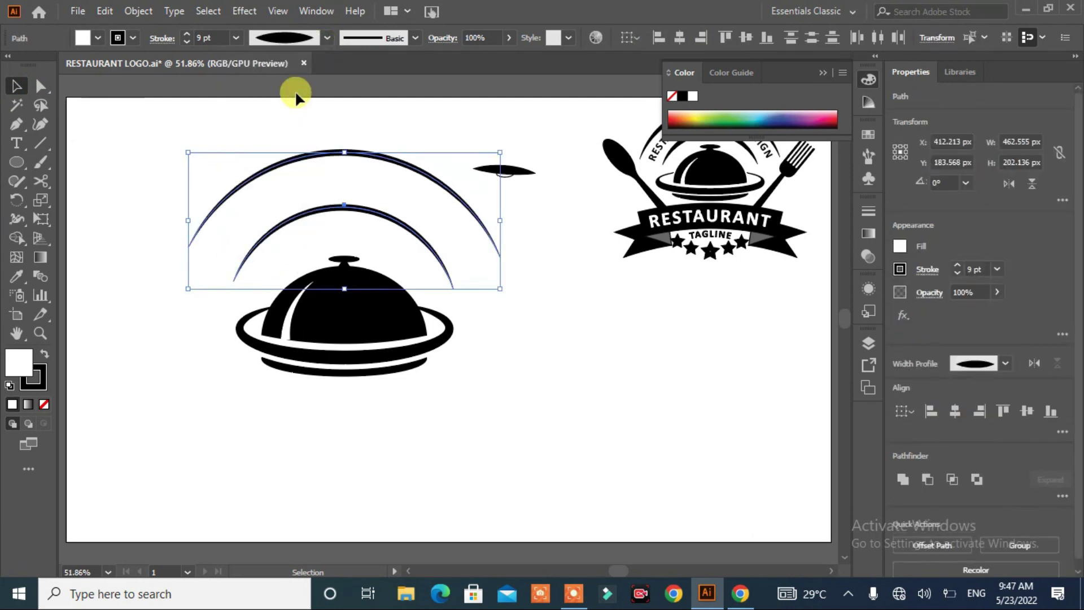
pyautogui.click(502, 368)
# Lower both arcs slightly and delete the small stray lens shape.
pyautogui.moveTo(396, 123)
pyautogui.mouseDown()
pyautogui.moveTo(367, 223)
pyautogui.moveTo(382, 244)
pyautogui.mouseUp()
pyautogui.press('Down')
pyautogui.press('Down')
pyautogui.press('Down')
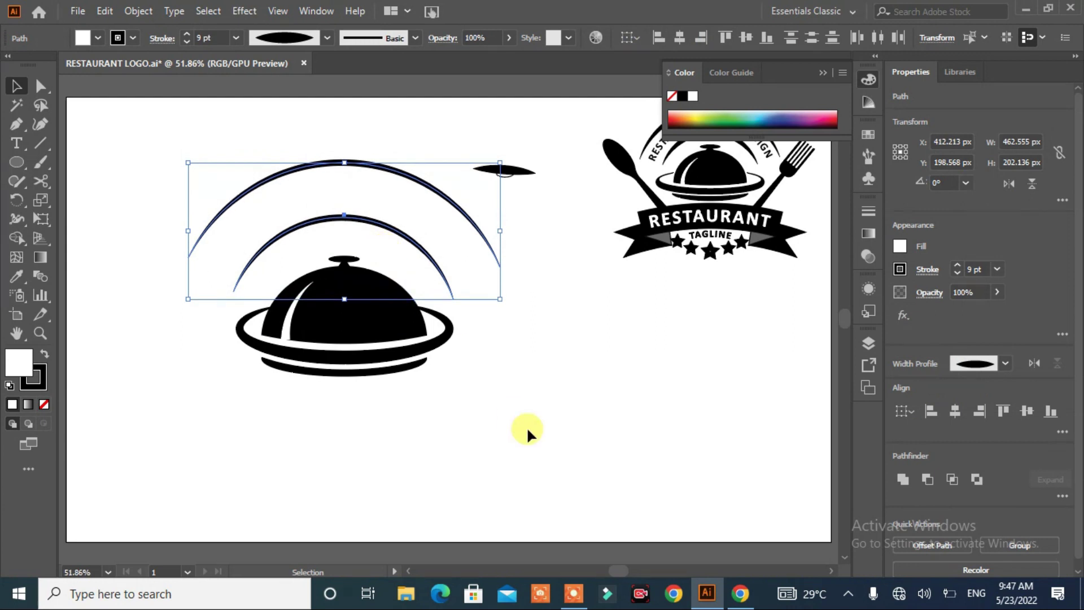
pyautogui.click(527, 427)
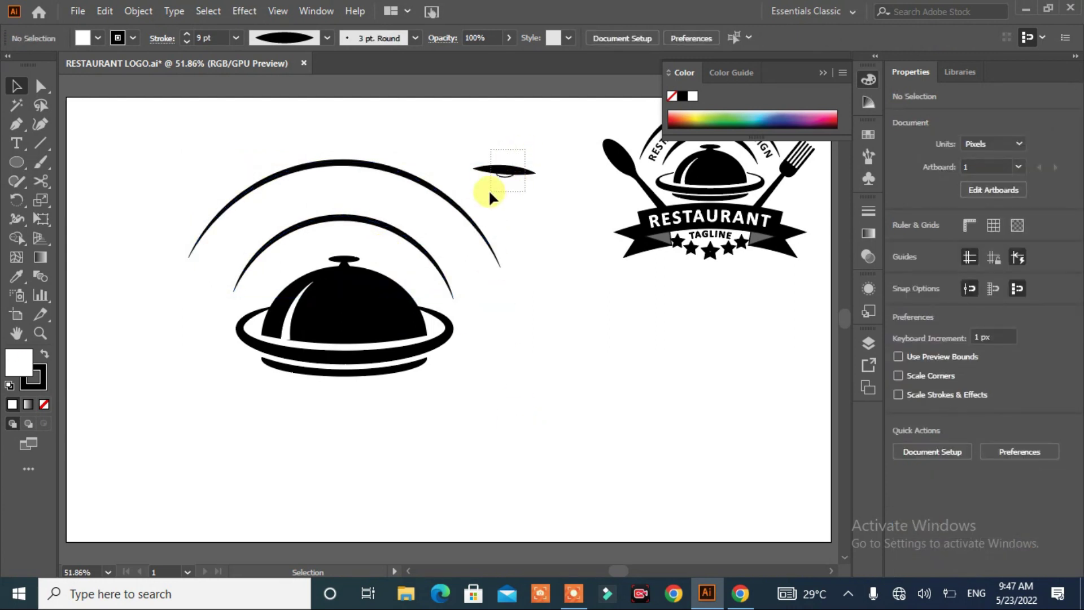
pyautogui.moveTo(501, 180); pyautogui.dragTo(489, 190)
pyautogui.press('Delete')
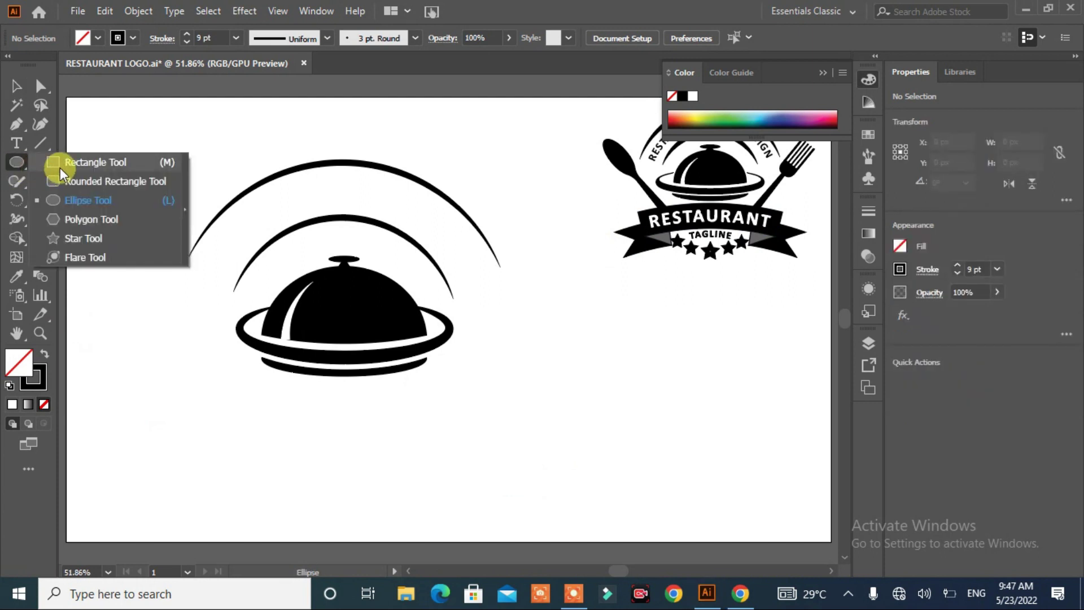
# Draw a long solid black bar with no outline below the cloche.
pyautogui.moveTo(15, 169); pyautogui.dragTo(60, 167)
pyautogui.moveTo(213, 423)
pyautogui.mouseDown()
pyautogui.moveTo(469, 483)
pyautogui.moveTo(473, 473)
pyautogui.mouseUp()
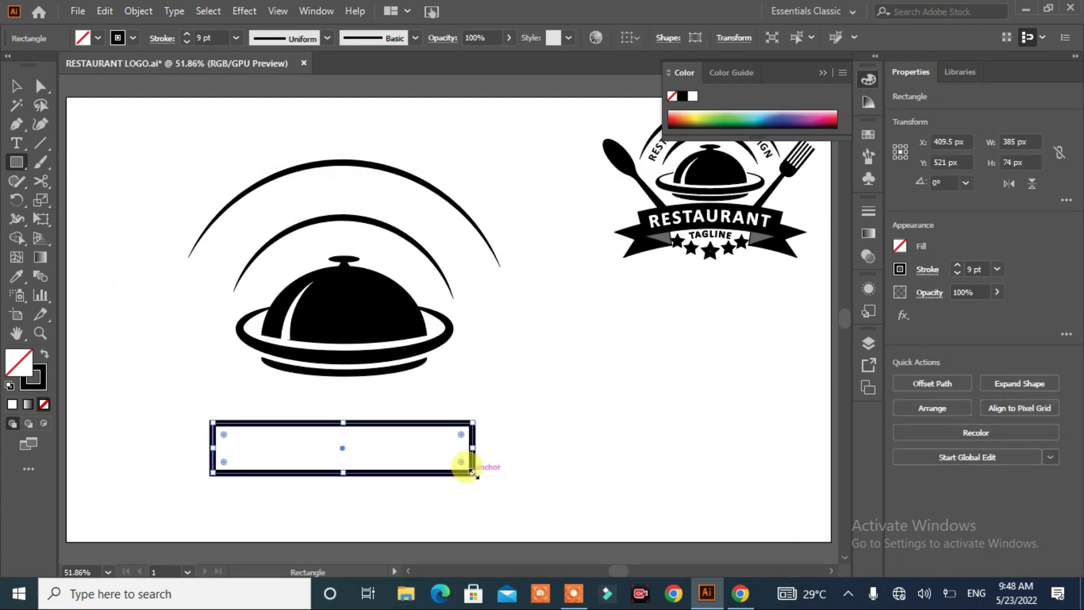
pyautogui.click(44, 354)
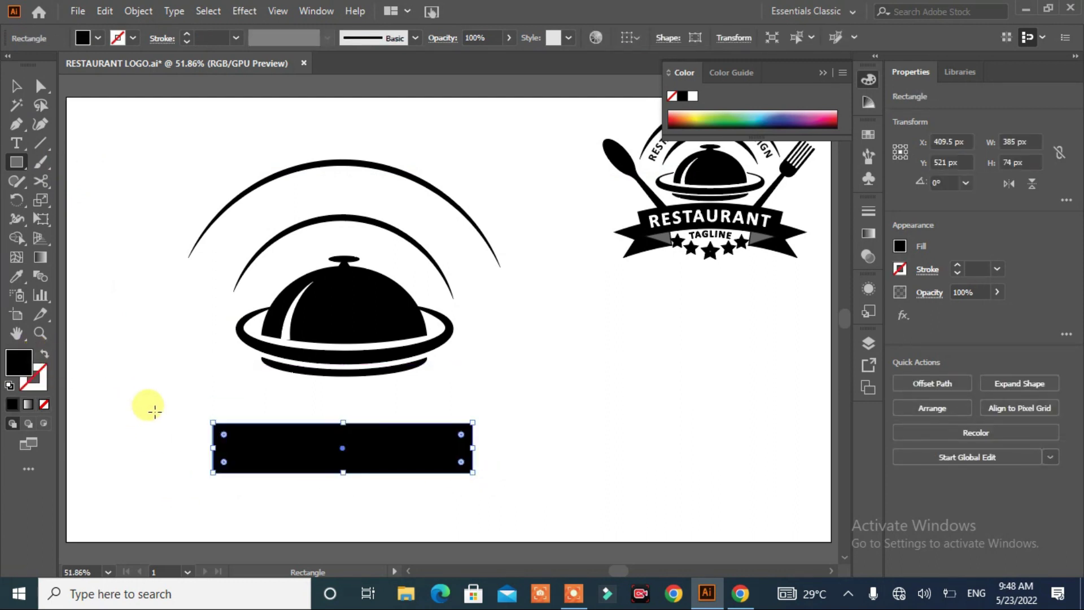
# Add a 144 × 86 px black block at the bar's lower left and duplicate it at the right end.
pyautogui.moveTo(164, 442); pyautogui.dragTo(238, 498)
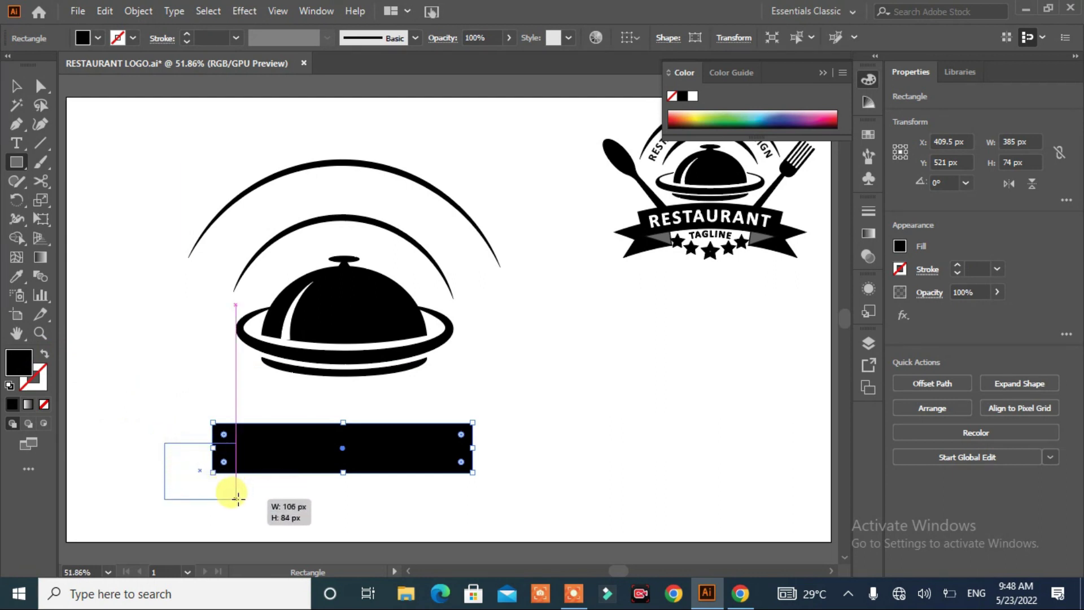
pyautogui.moveTo(235, 499); pyautogui.dragTo(260, 501)
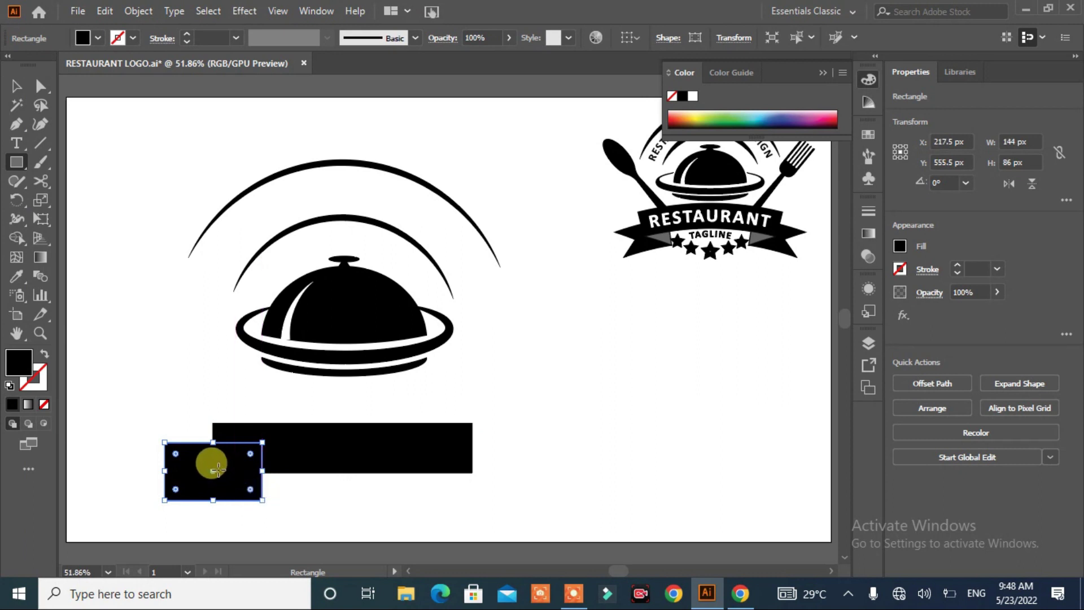
pyautogui.moveTo(213, 477); pyautogui.dragTo(473, 476)
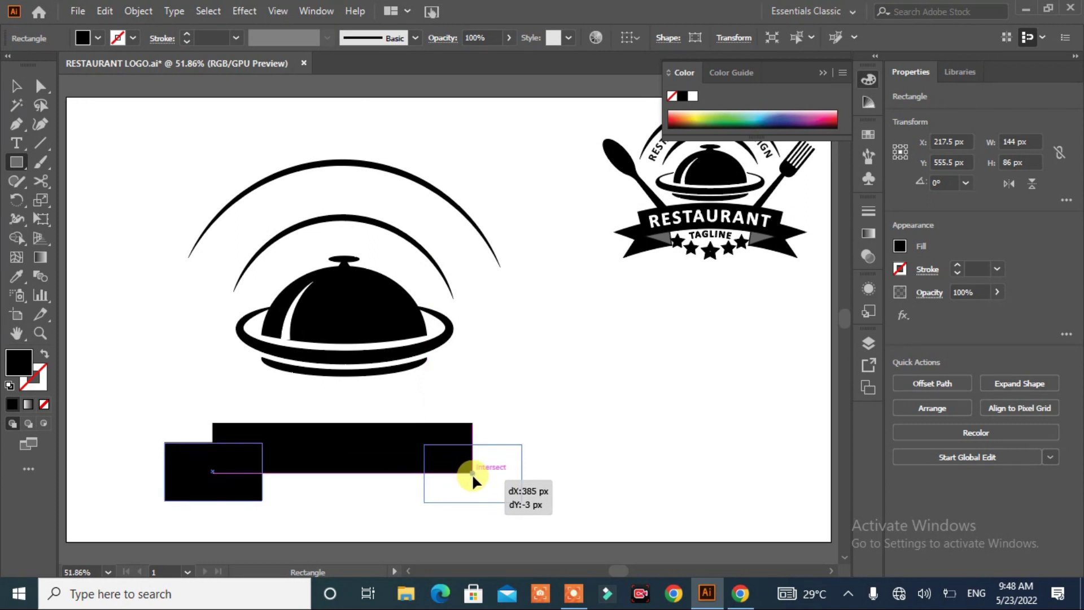
pyautogui.moveTo(472, 475); pyautogui.dragTo(473, 475)
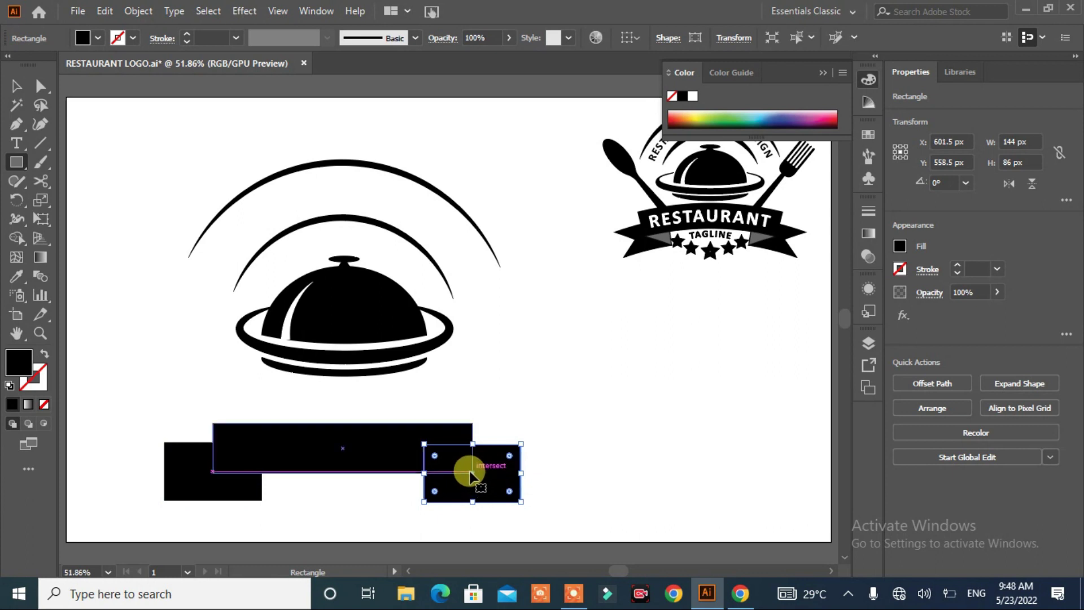
pyautogui.press('Left')
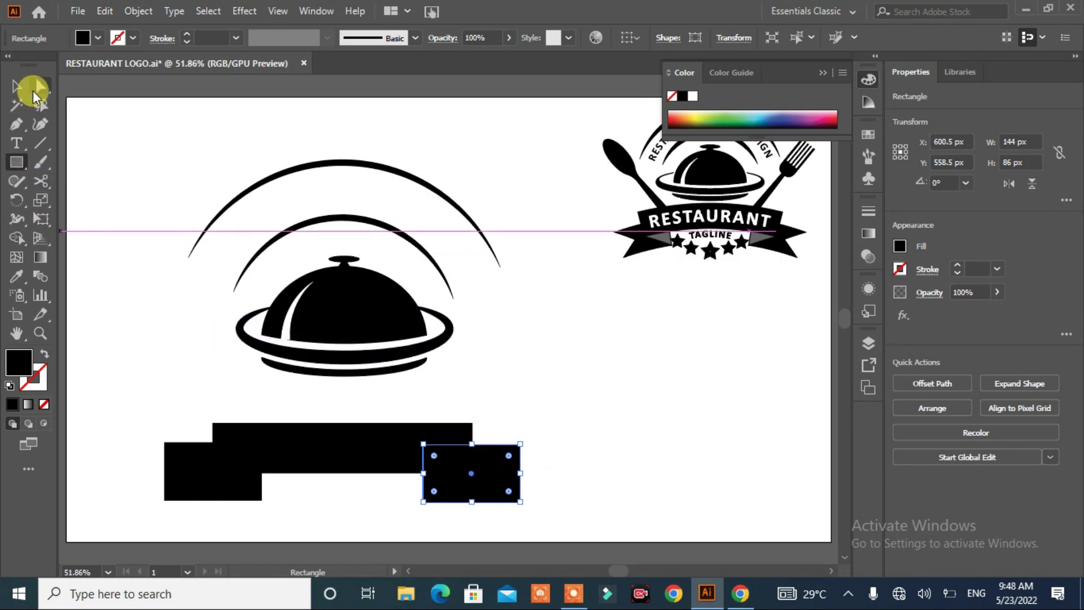
pyautogui.click(18, 126)
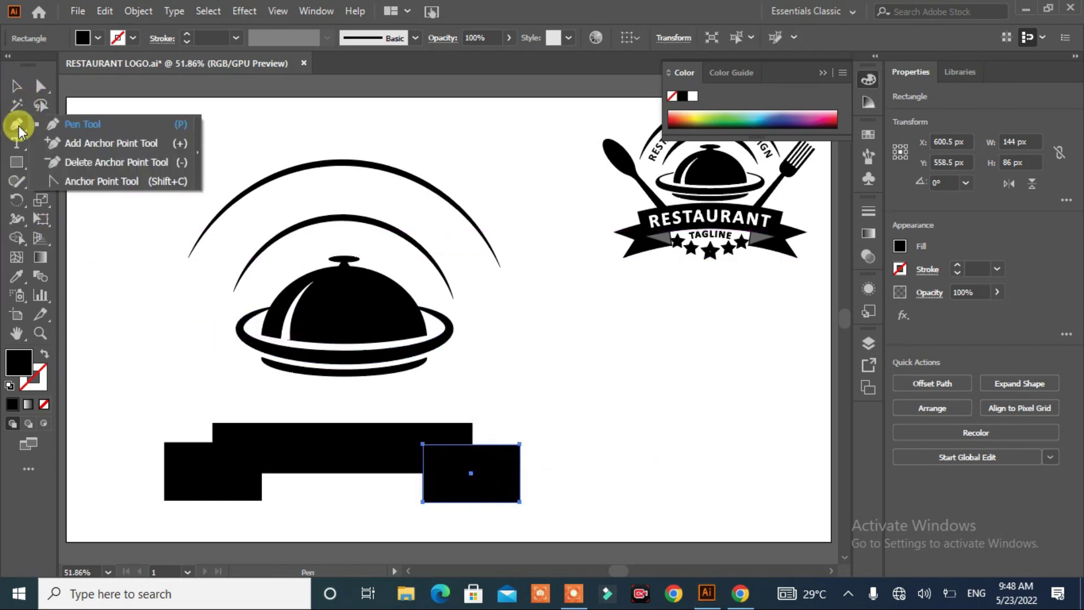
# Add mid-edge anchors to both tail blocks and push the left one inward for a V-notch.
pyautogui.click(52, 148)
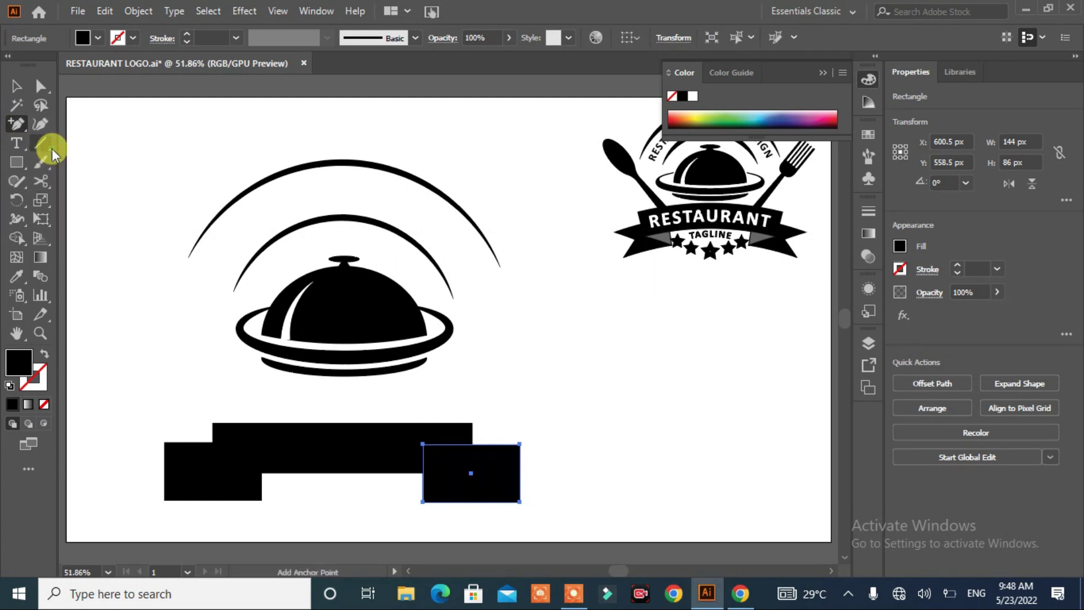
pyautogui.click(164, 471)
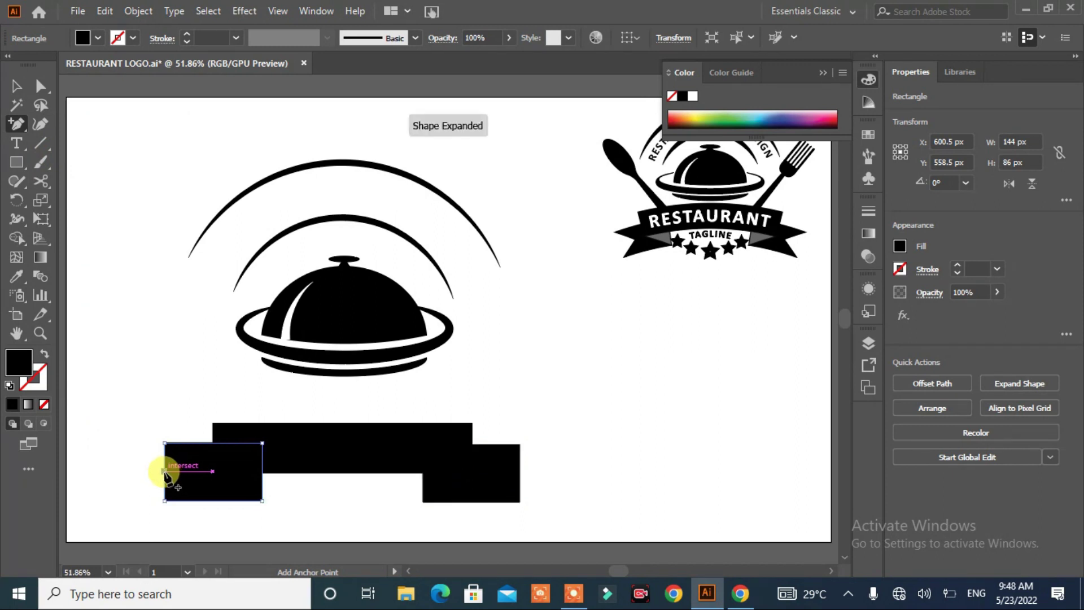
pyautogui.click(520, 474)
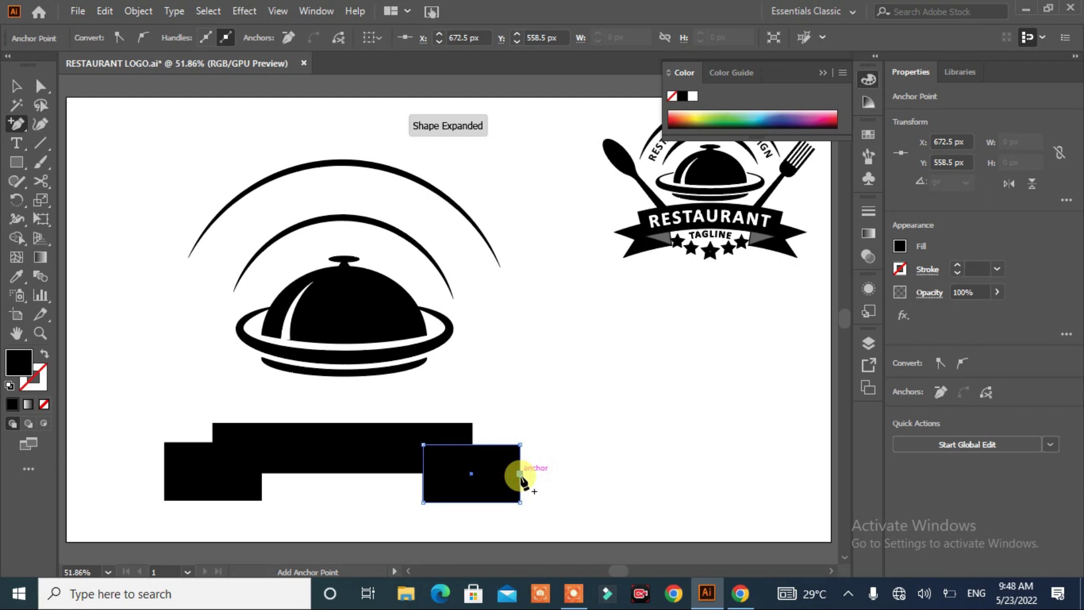
pyautogui.click(44, 92)
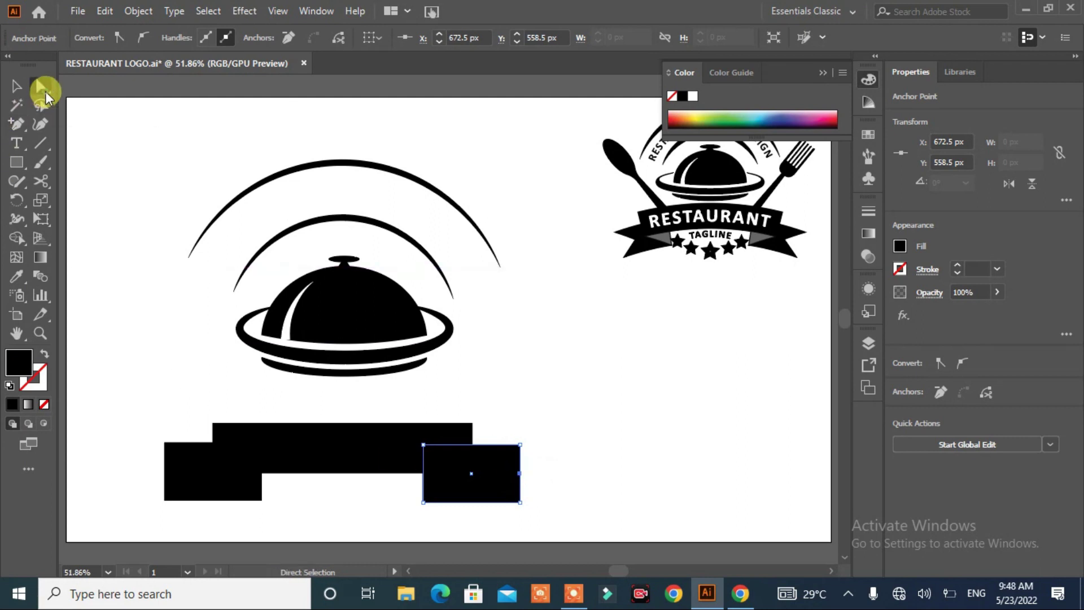
pyautogui.keyDown('shift'); pyautogui.click(164, 480); pyautogui.keyUp('shift')
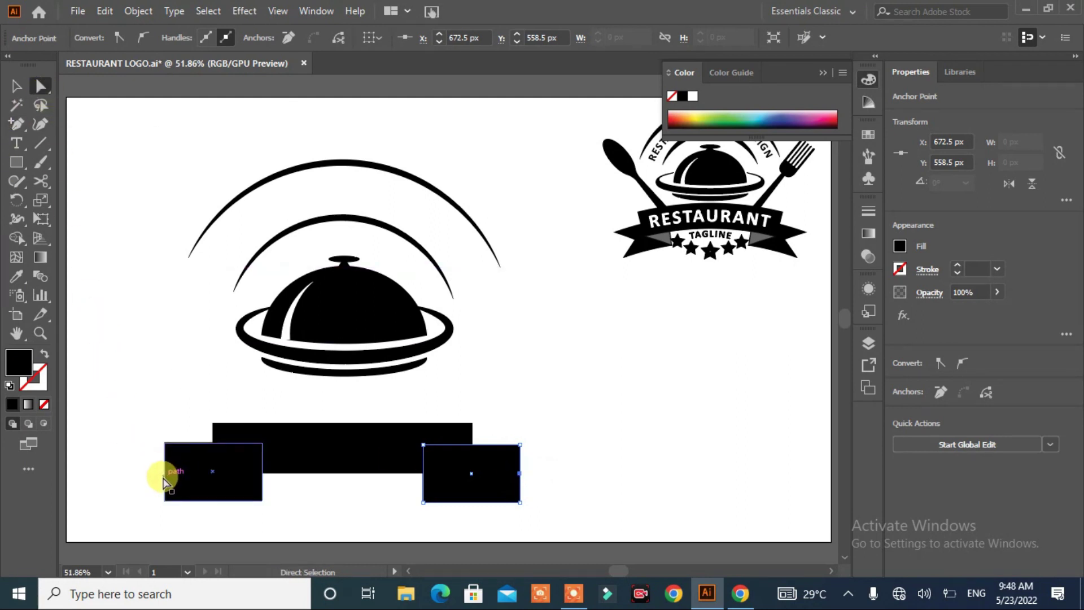
pyautogui.moveTo(165, 473); pyautogui.dragTo(166, 477)
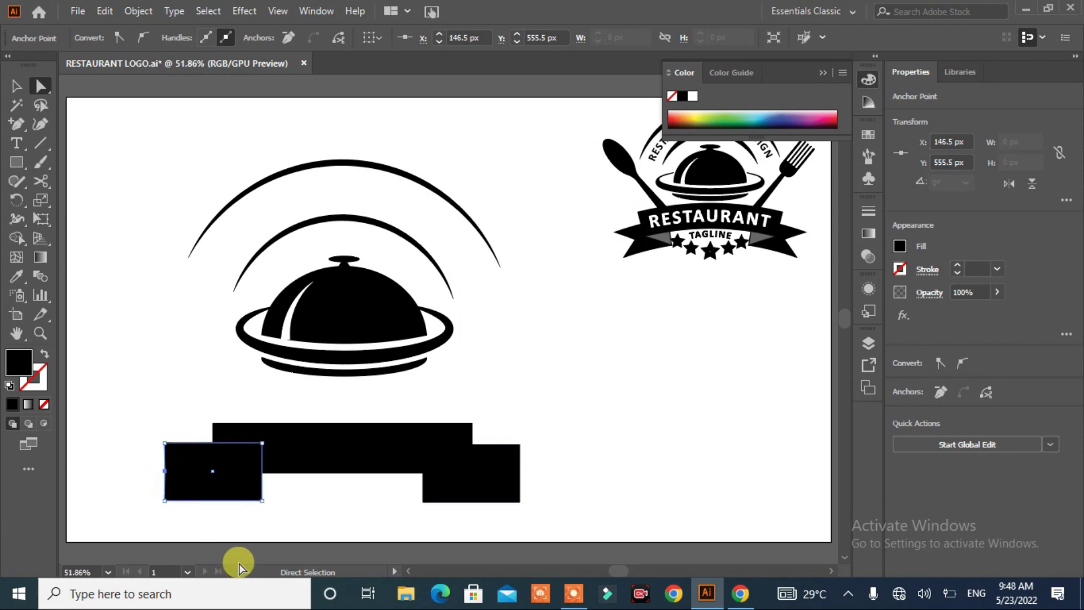
pyautogui.hotkey('shift', 'Right')
pyautogui.hotkey('shift', 'Right')
pyautogui.hotkey('shift', 'Right')
pyautogui.hotkey('shift', 'Right')
pyautogui.hotkey('shift', 'Right')
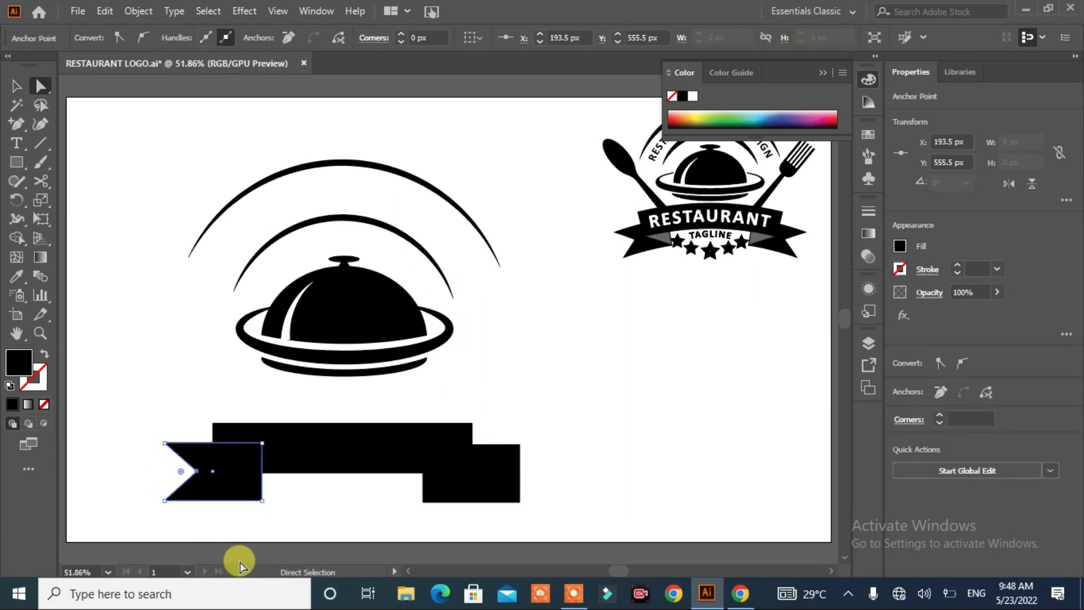
pyautogui.click(520, 474)
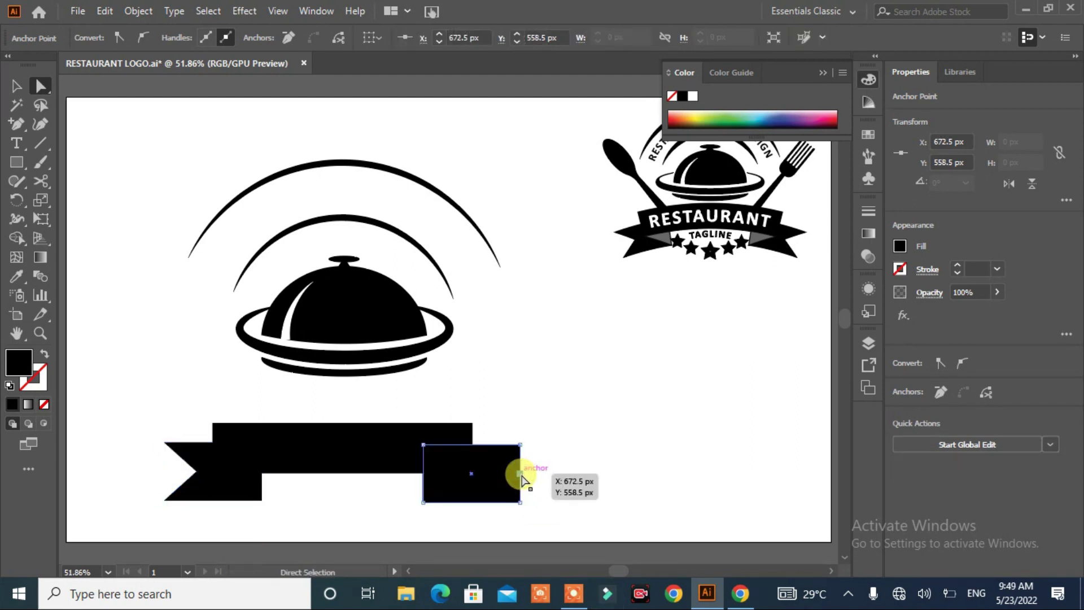
pyautogui.click(521, 474)
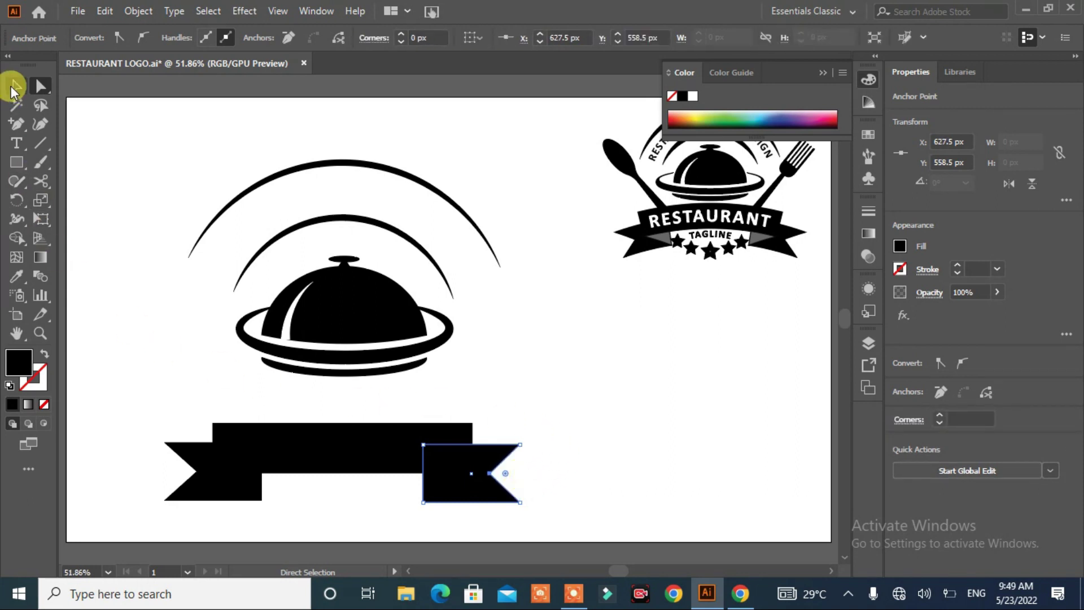
# Draw a small fold triangle where the left tail meets the central band.
pyautogui.click(13, 86)
pyautogui.click(170, 336)
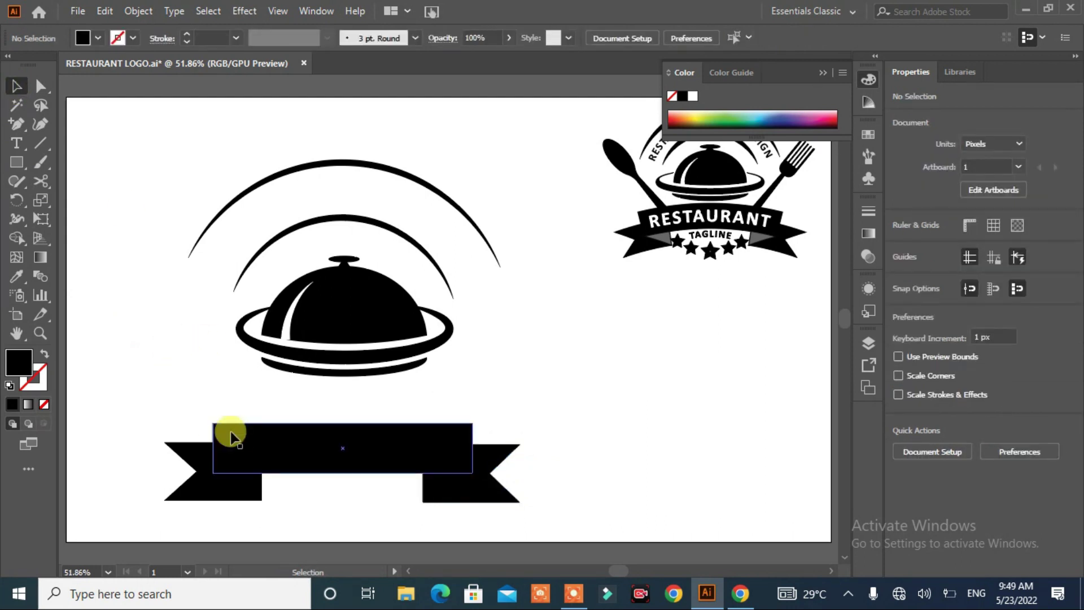
pyautogui.moveTo(17, 127); pyautogui.dragTo(46, 128)
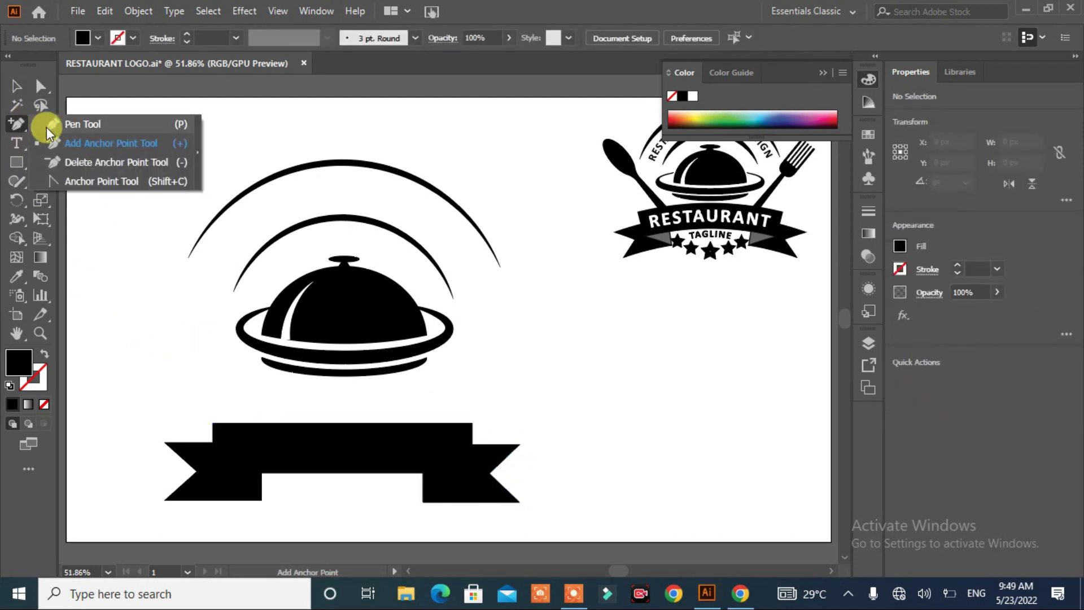
pyautogui.click(48, 125)
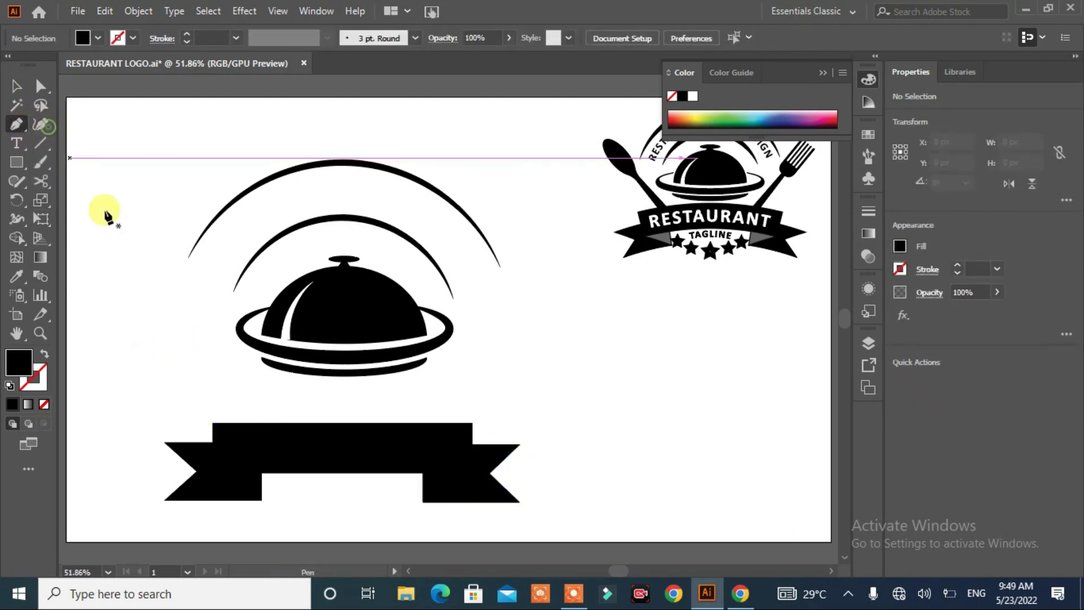
pyautogui.click(213, 473)
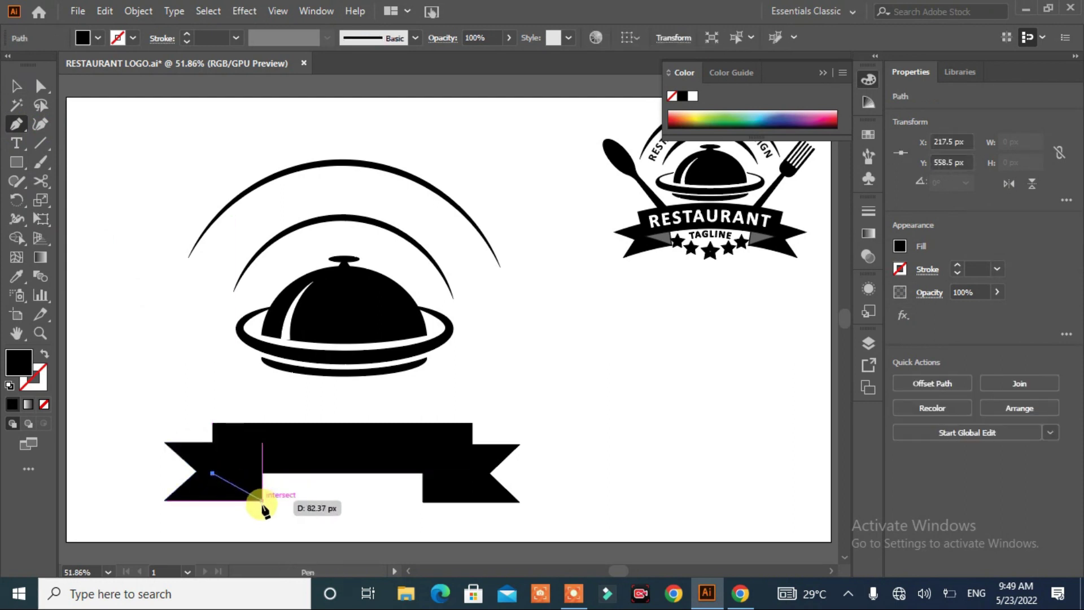
pyautogui.click(261, 501)
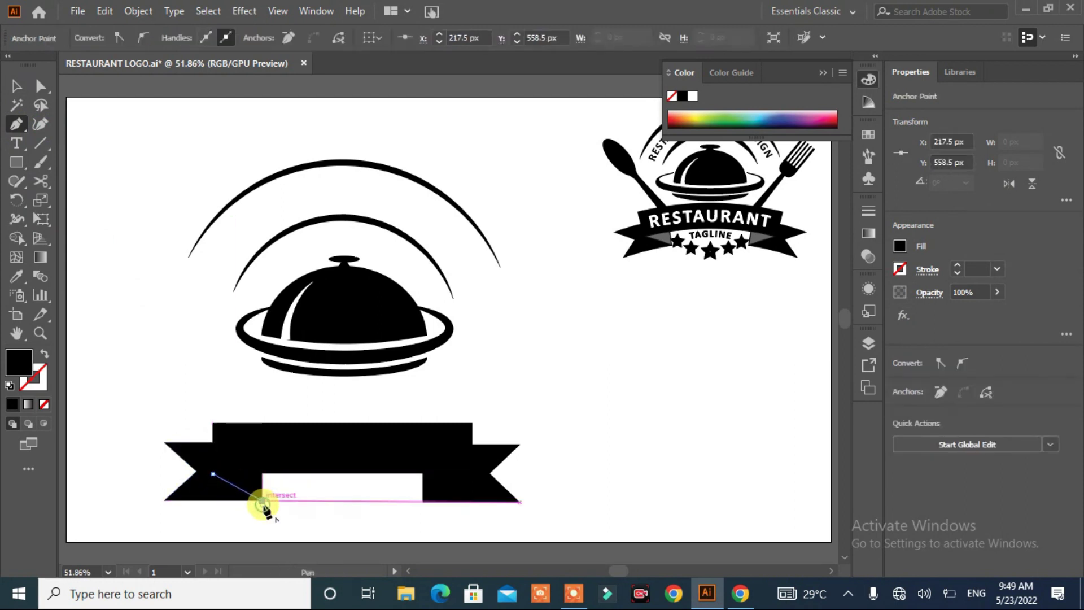
pyautogui.click(261, 475)
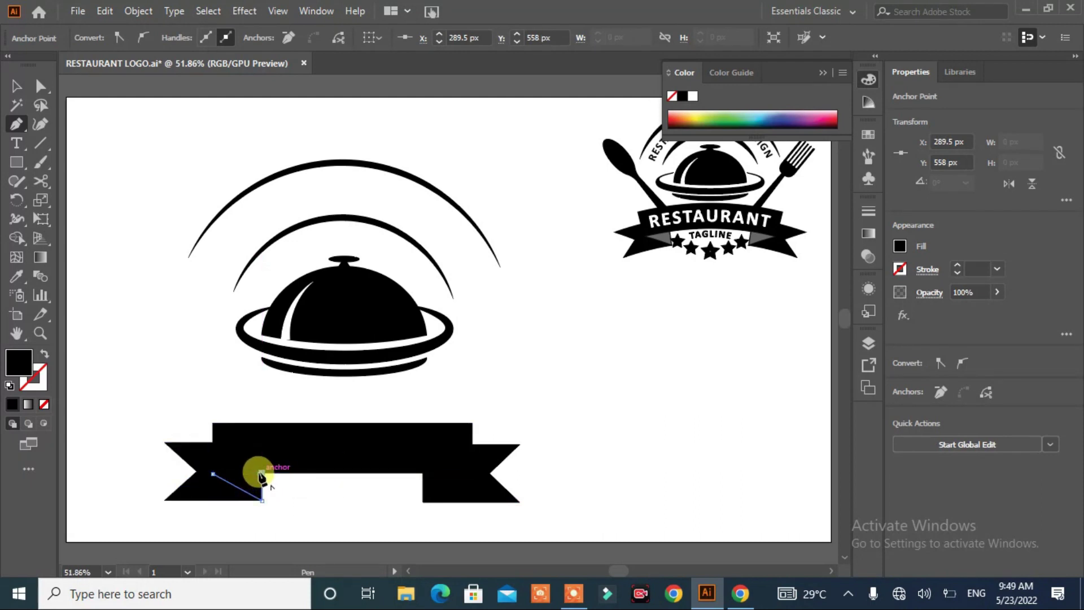
pyautogui.click(213, 473)
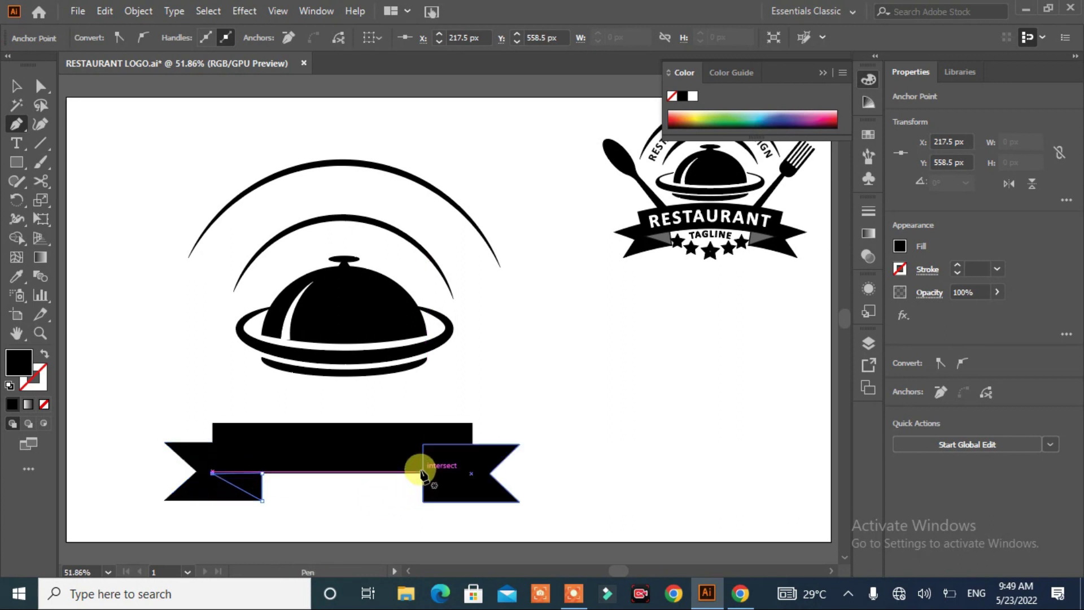
# Draw a matching fold triangle where the right tail meets the band.
pyautogui.click(472, 474)
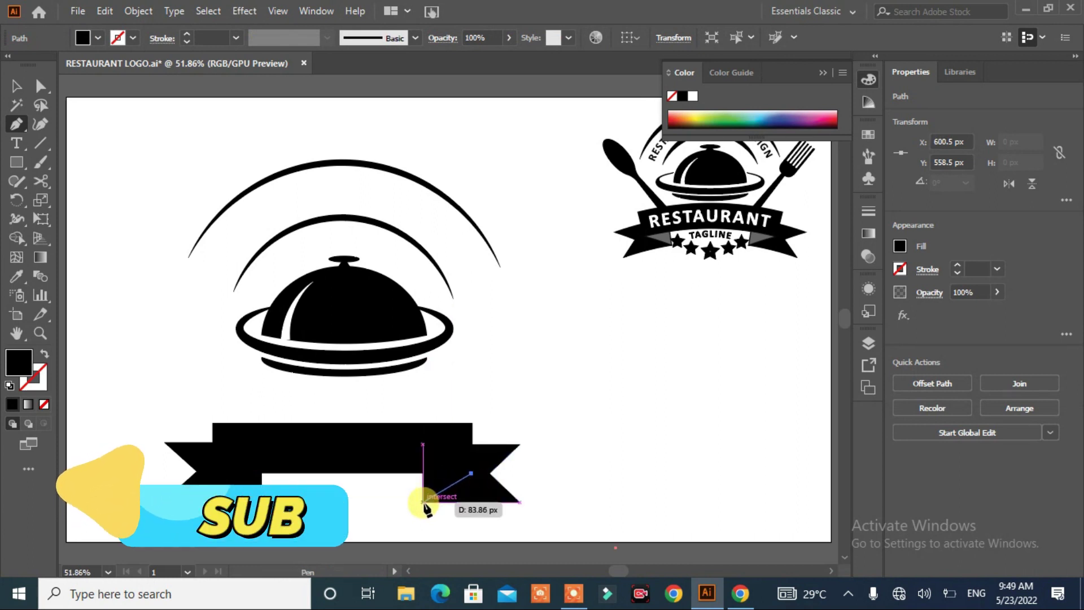
pyautogui.click(424, 502)
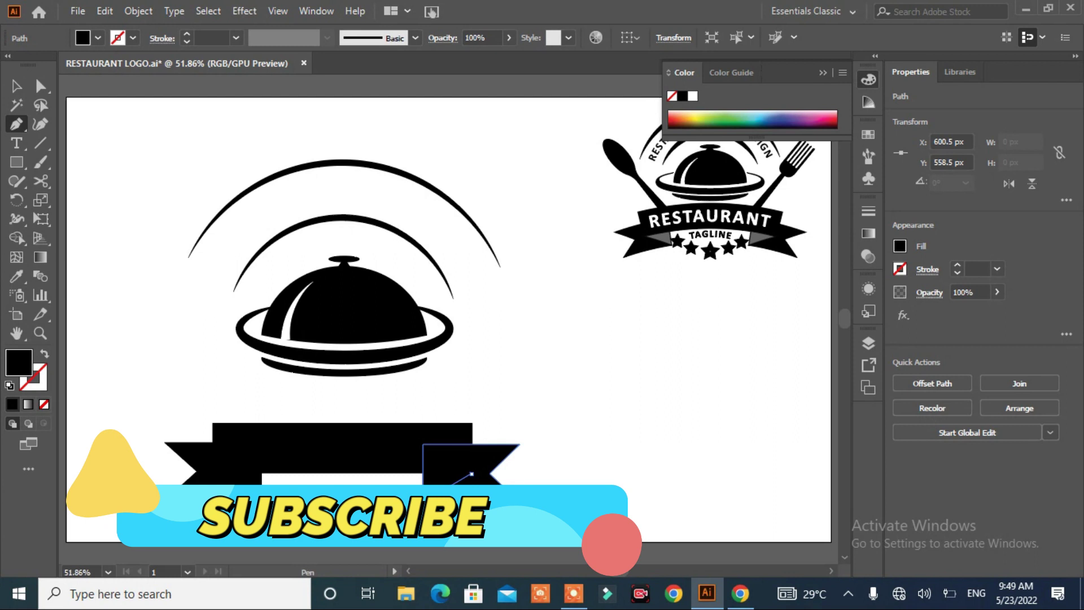
pyautogui.click(423, 489)
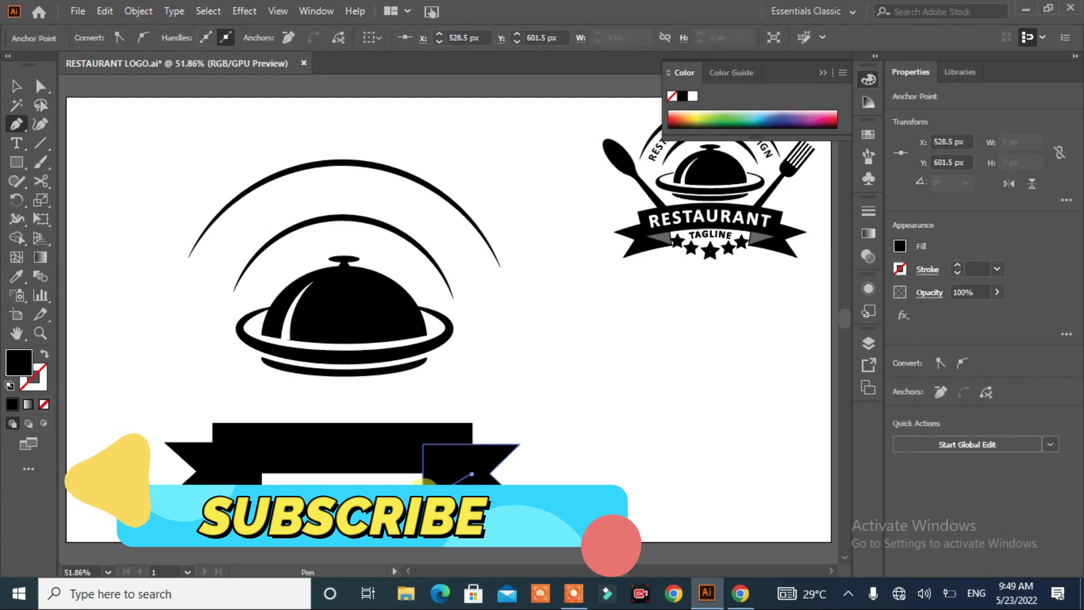
pyautogui.click(424, 474)
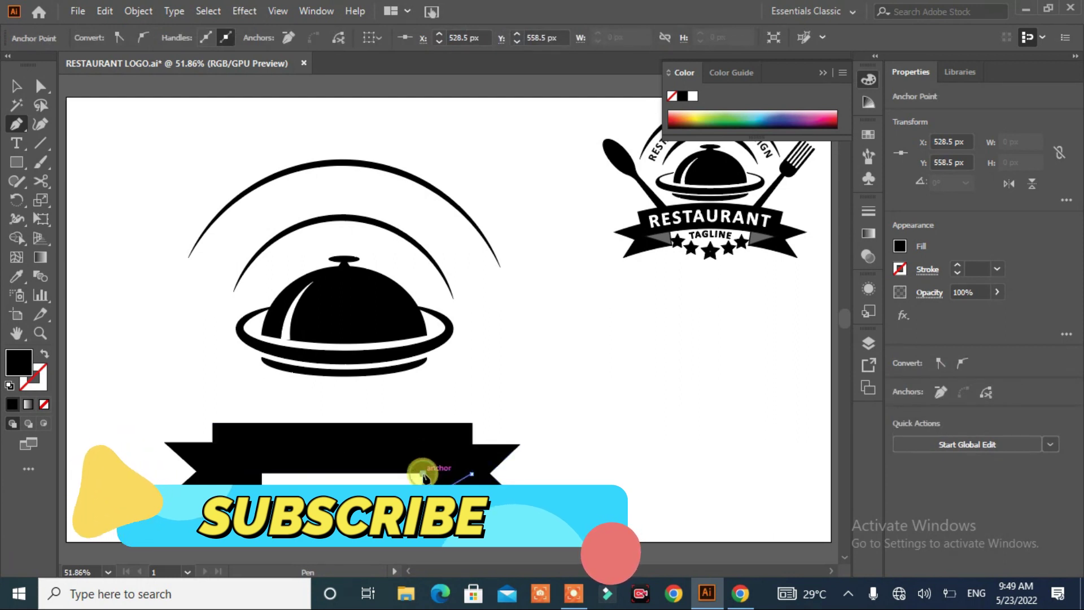
pyautogui.click(473, 474)
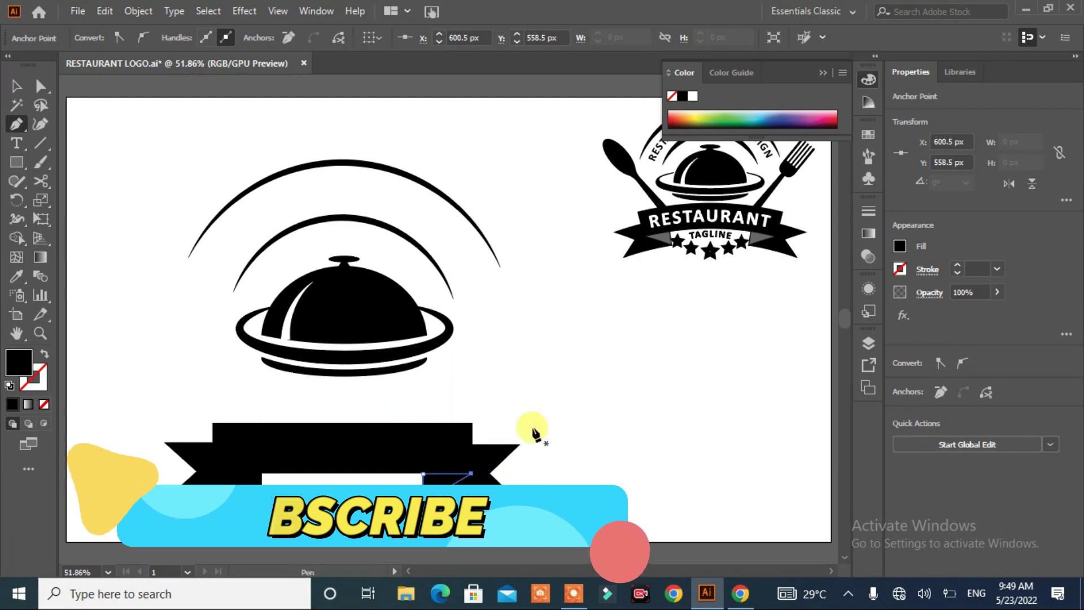
pyautogui.click(15, 89)
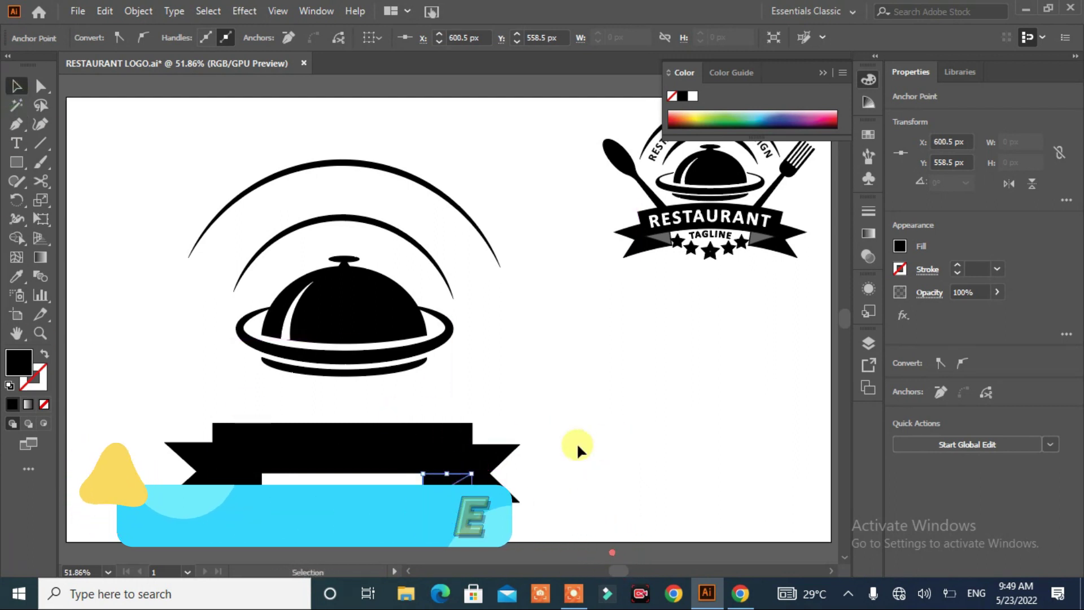
# Unite the central band, both notched tails and fold triangles with the Shape Builder.
pyautogui.moveTo(545, 410); pyautogui.dragTo(118, 497)
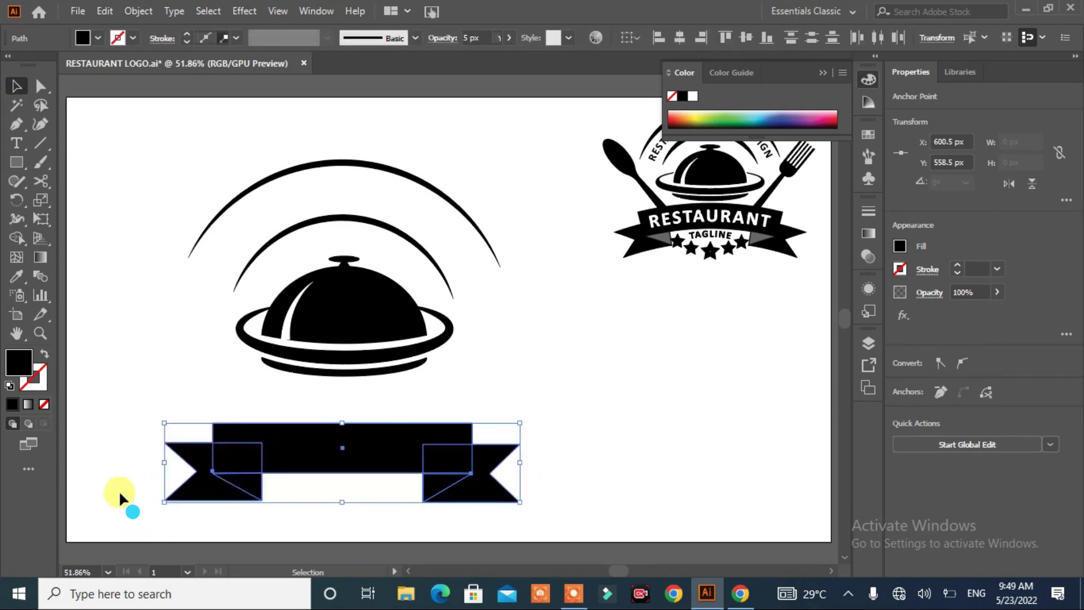
pyautogui.click(16, 238)
pyautogui.moveTo(238, 446); pyautogui.dragTo(450, 465)
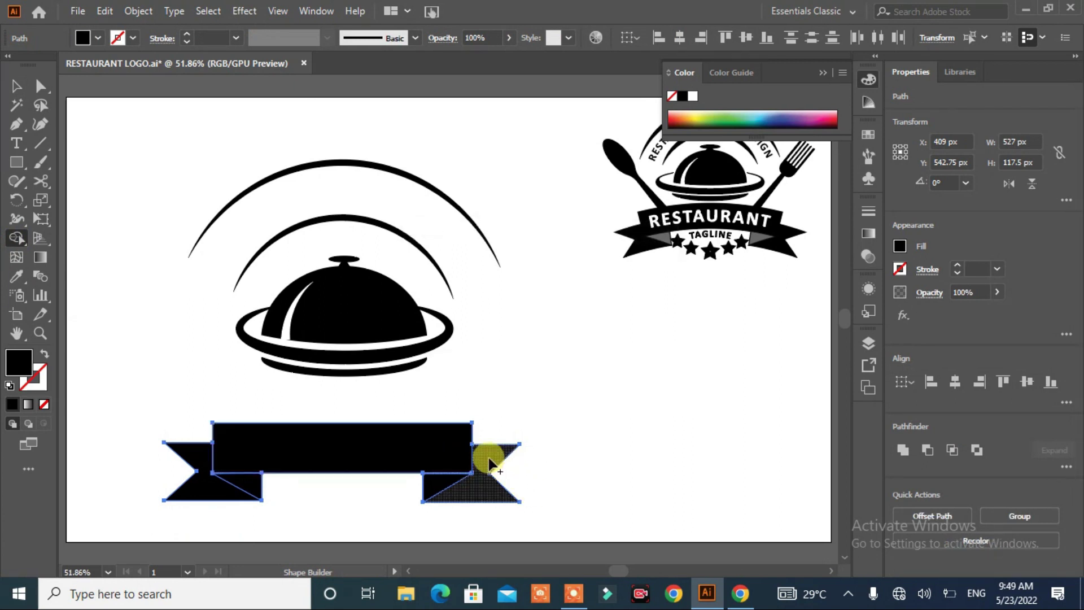
pyautogui.click(489, 464)
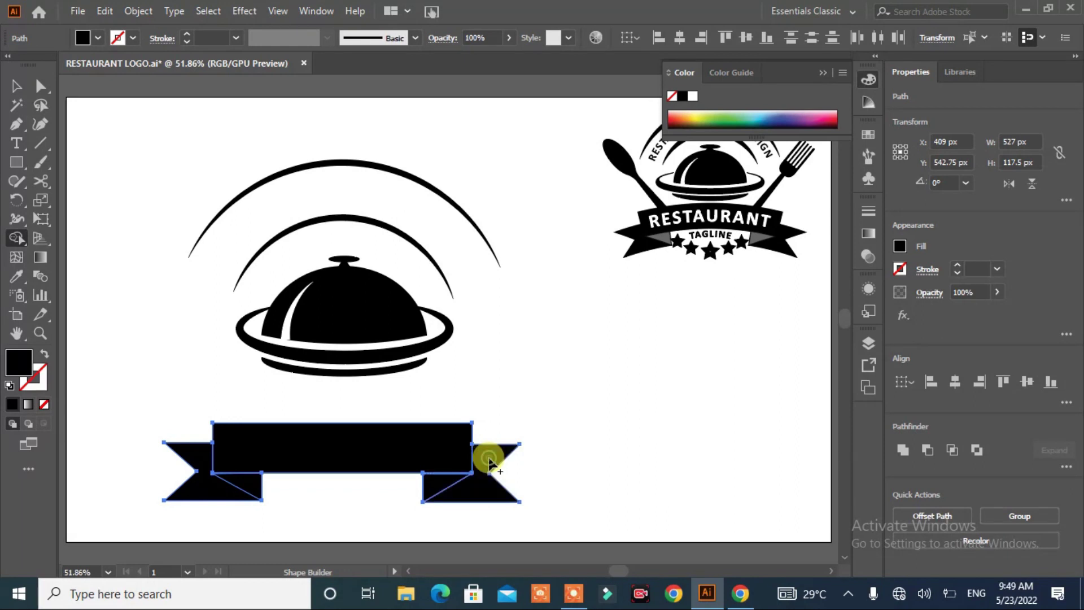
pyautogui.click(203, 487)
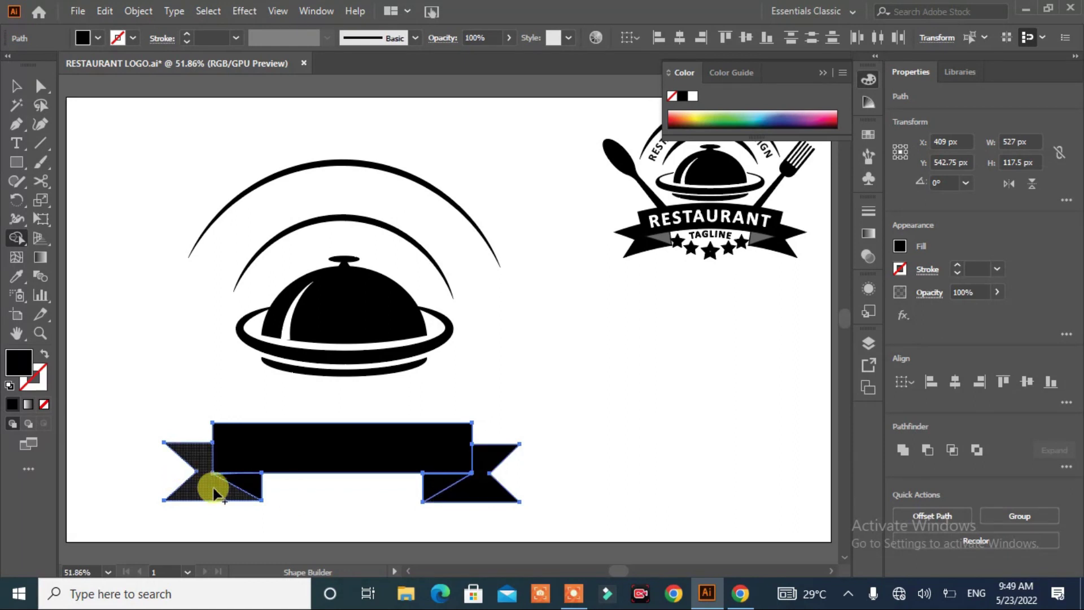
pyautogui.click(247, 484)
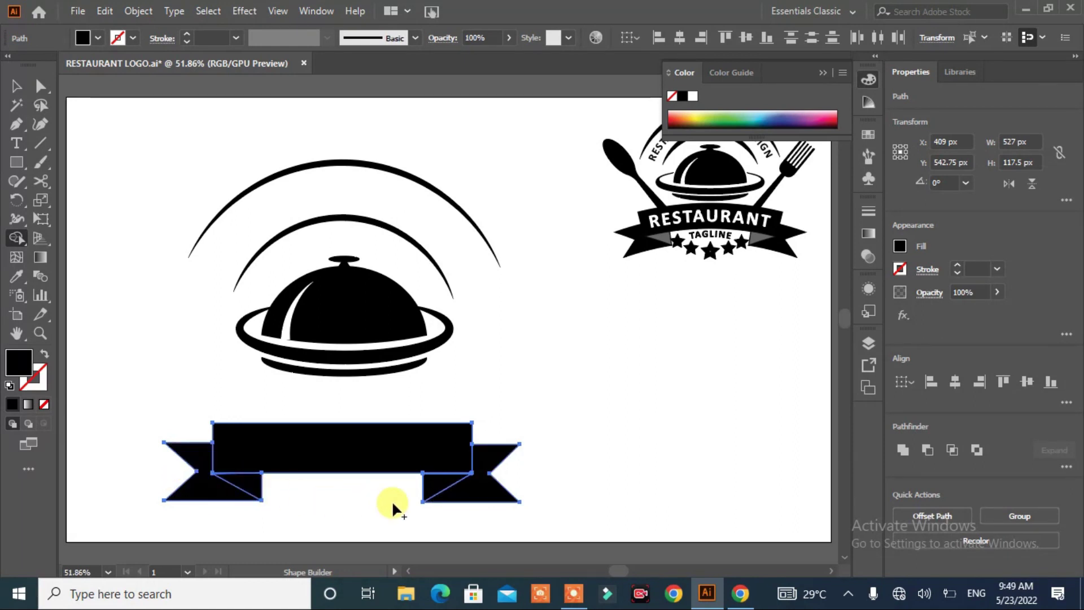
pyautogui.click(430, 489)
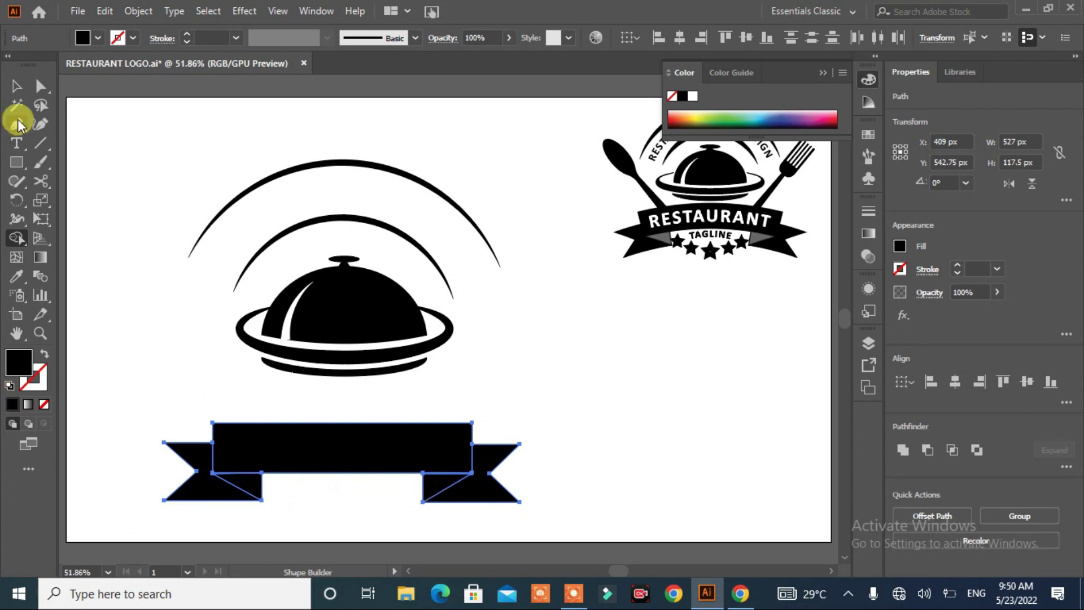
pyautogui.click(16, 86)
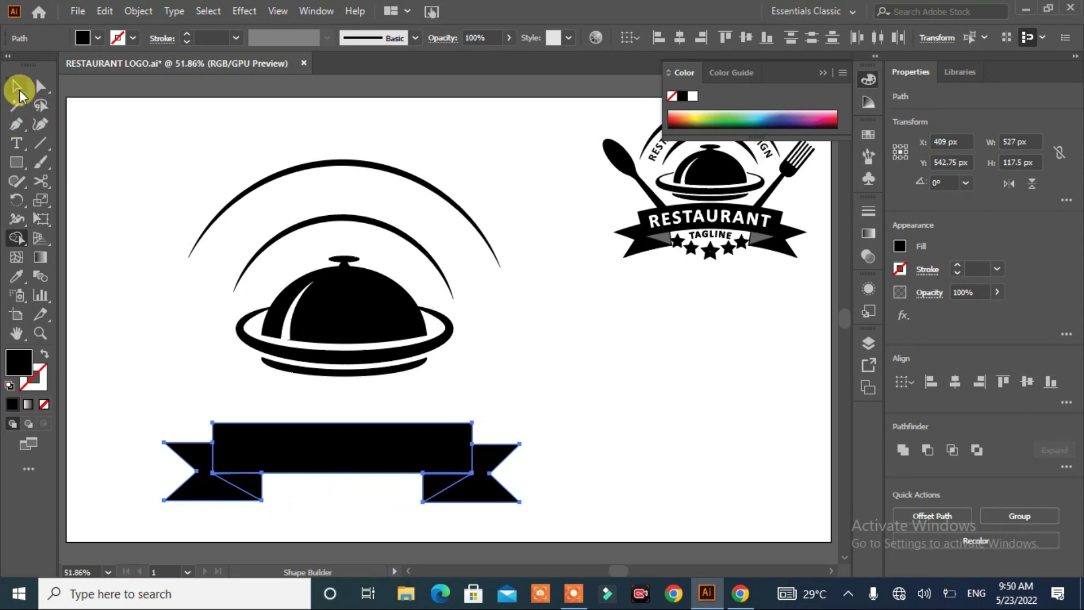
pyautogui.click(131, 211)
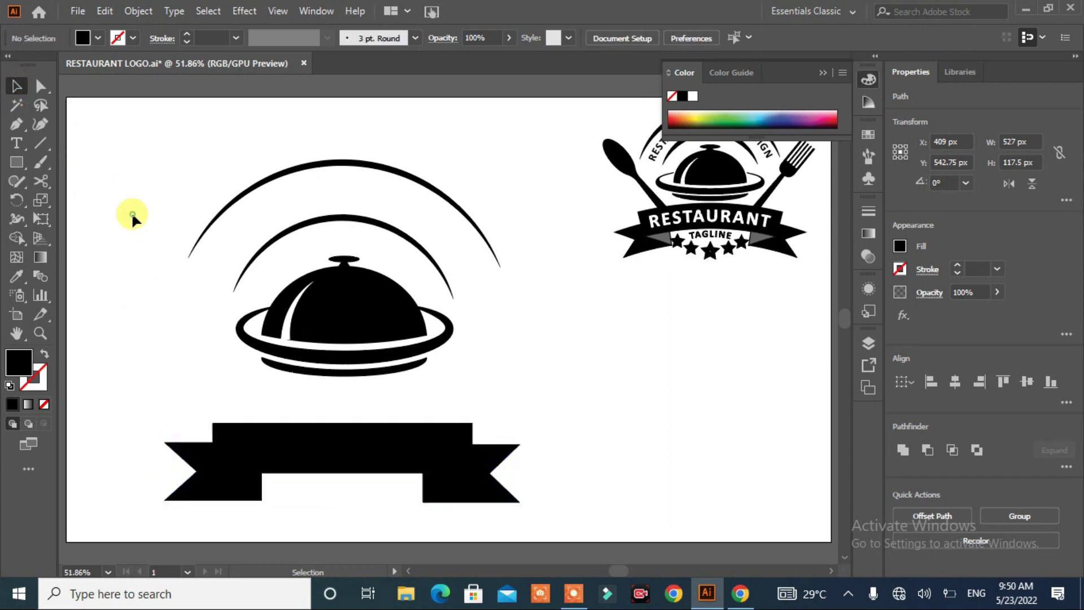
# Fill both ribbon fold triangles with mid-grey (R=102 G=102 B=102).
pyautogui.click(251, 492)
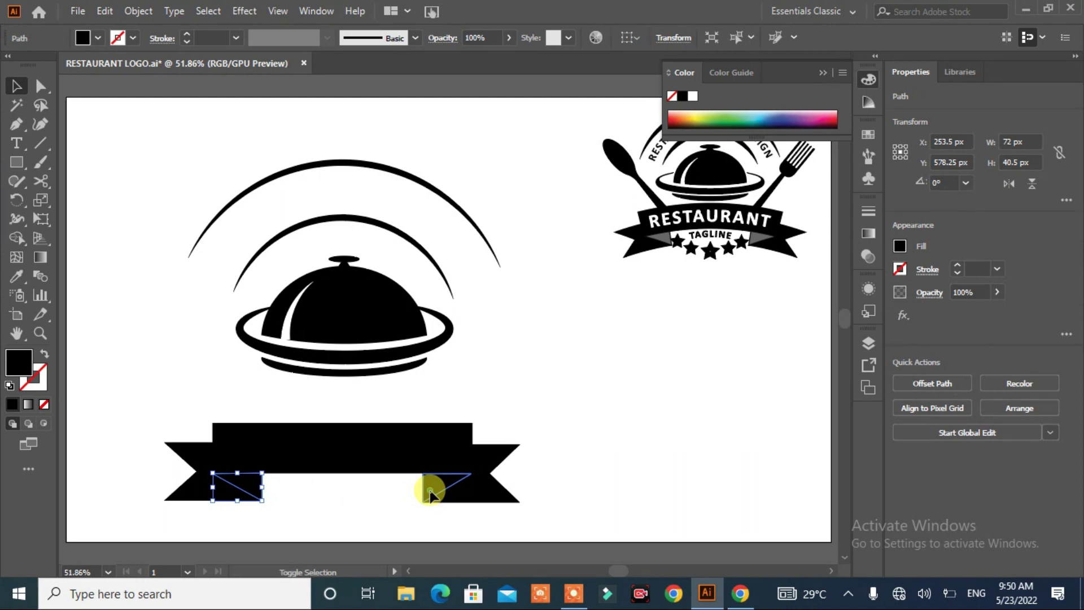
pyautogui.keyDown('shift'); pyautogui.click(431, 491); pyautogui.keyUp('shift')
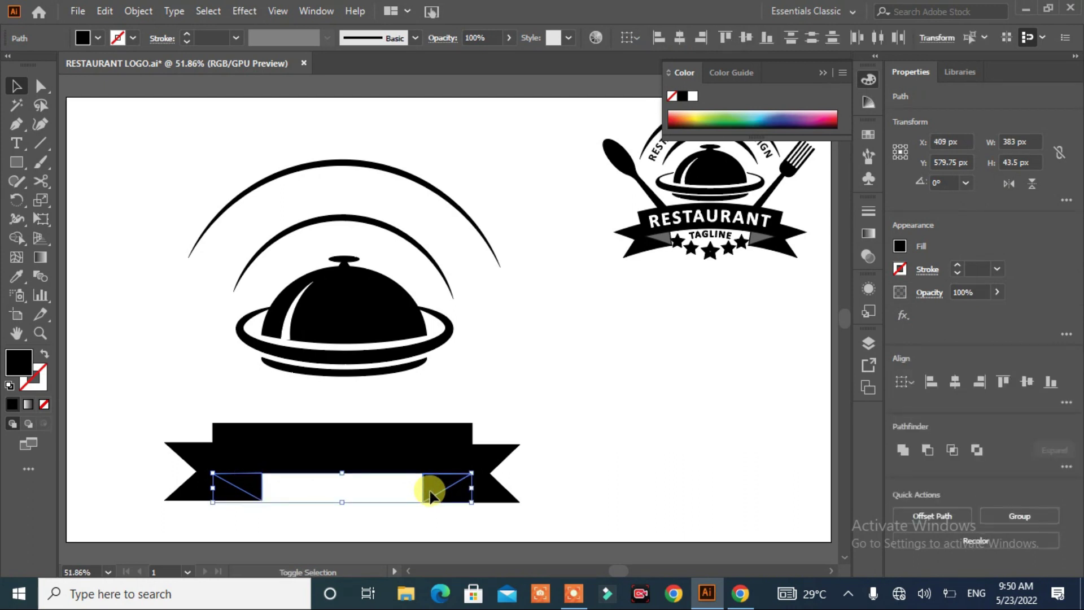
pyautogui.click(97, 38)
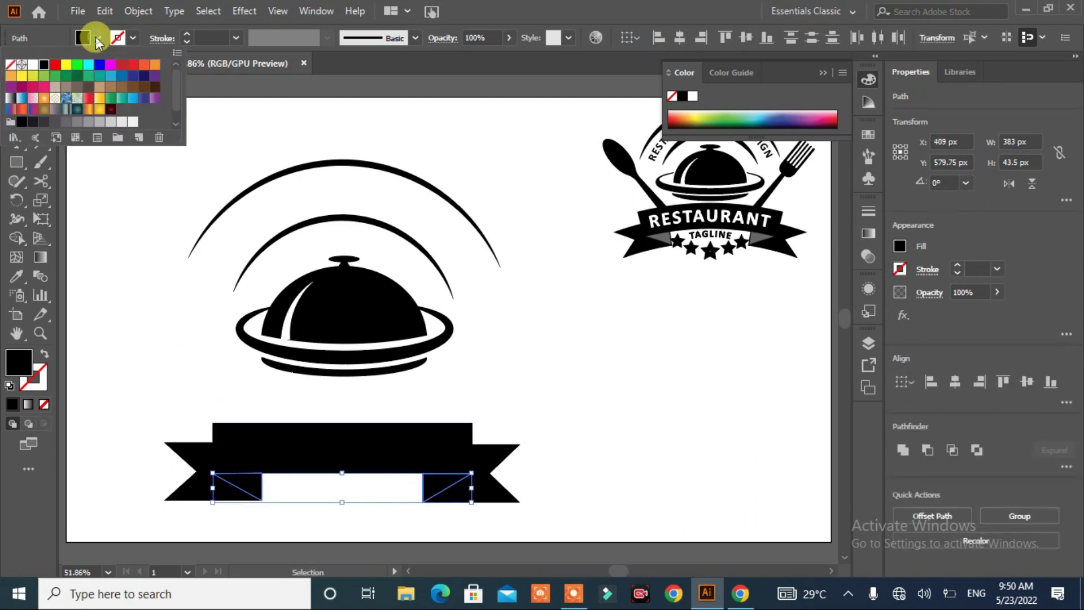
pyautogui.click(65, 123)
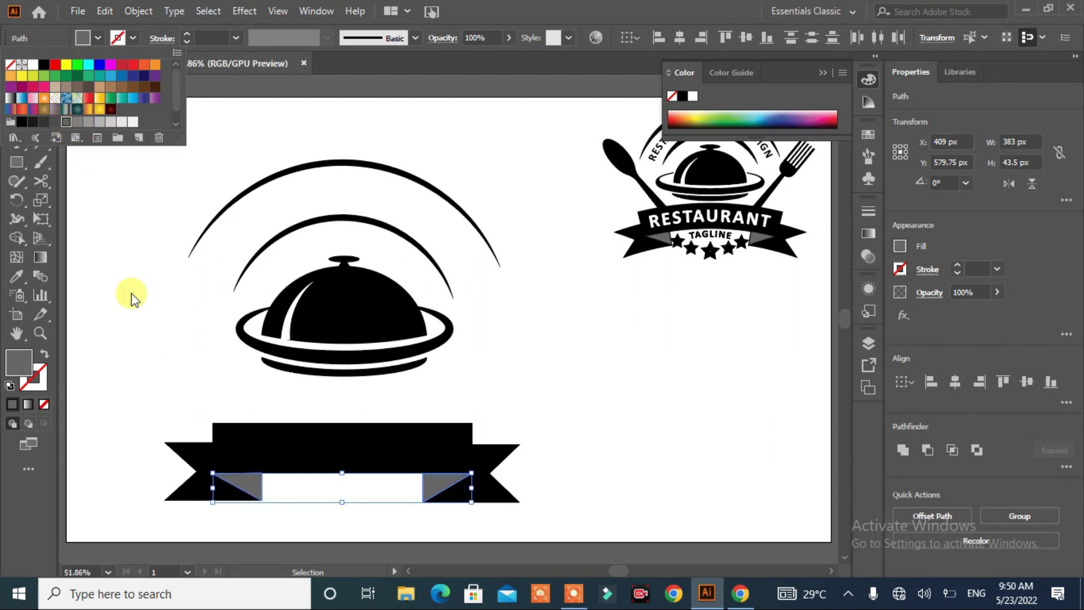
pyautogui.click(183, 278)
pyautogui.moveTo(577, 422); pyautogui.dragTo(97, 488)
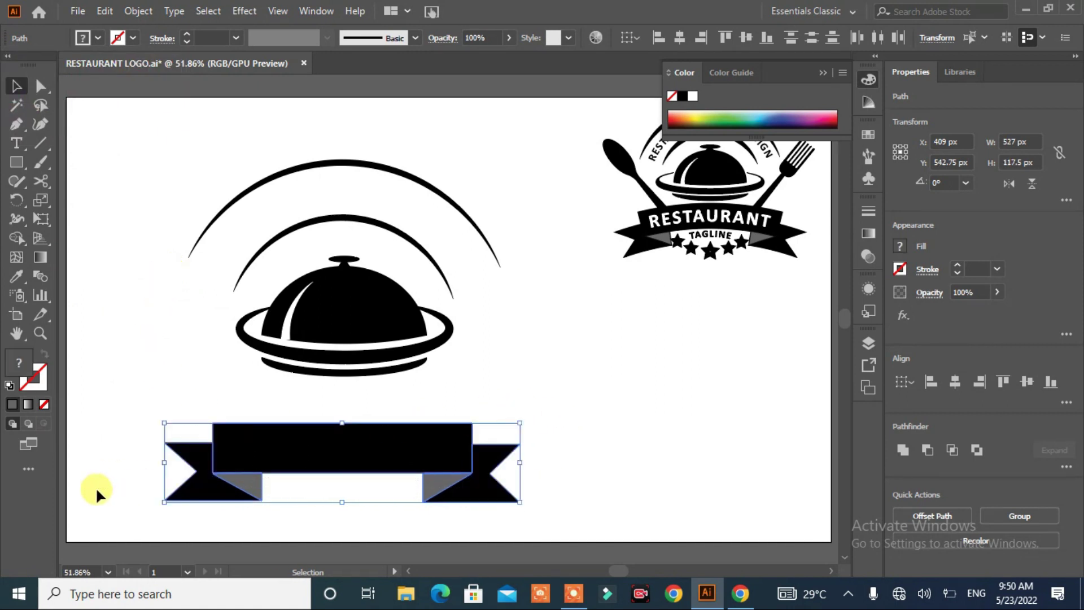
# Group the banner and warp it with an Arc envelope at 24% bend.
pyautogui.click(1020, 516)
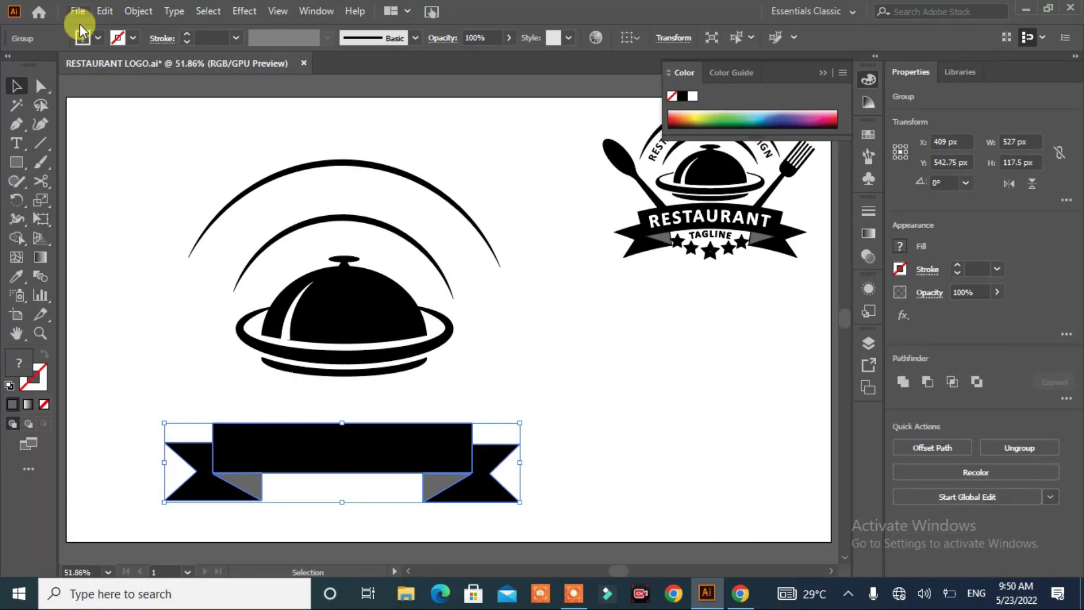
pyautogui.click(135, 13)
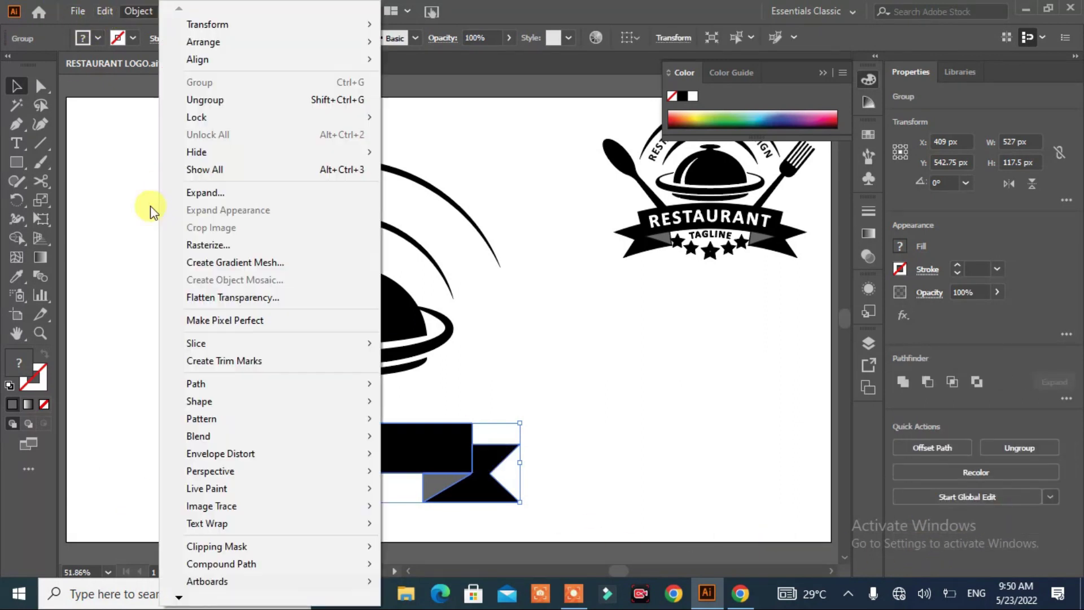
pyautogui.click(141, 13)
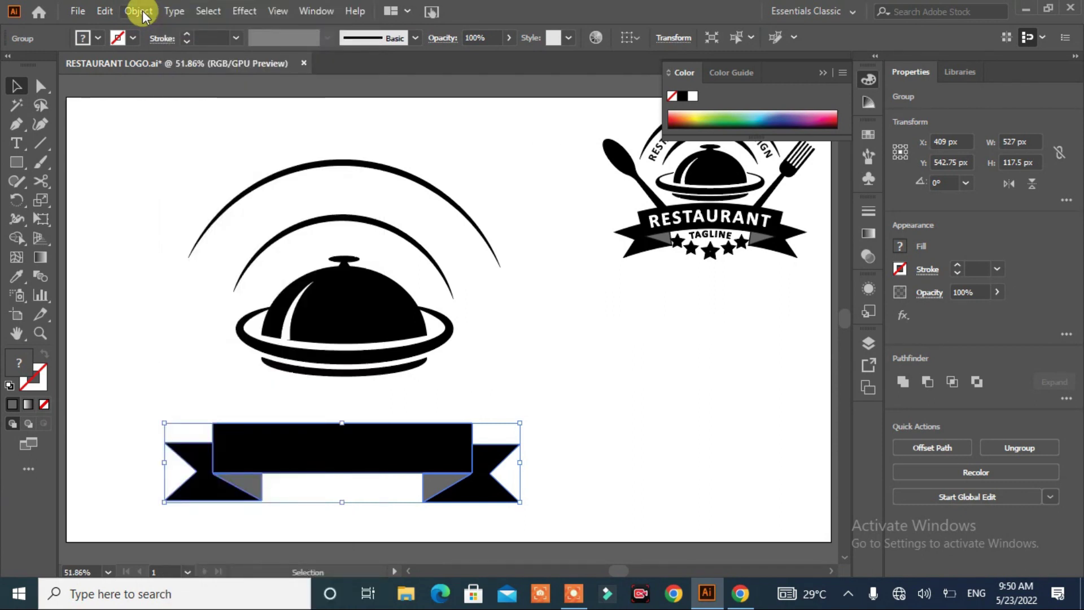
pyautogui.click(142, 16)
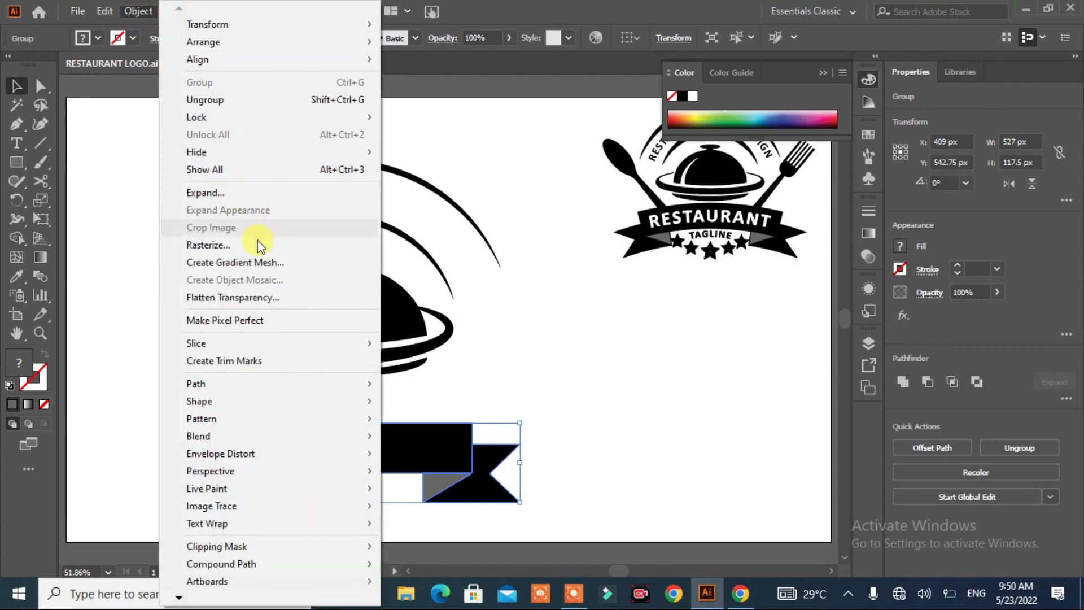
pyautogui.moveTo(221, 453)
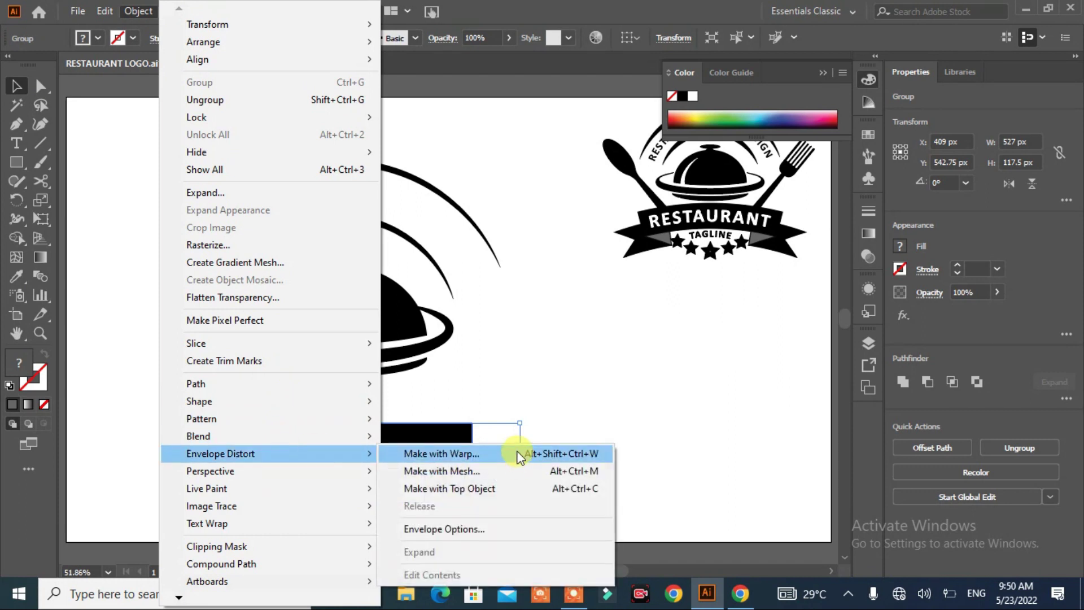
pyautogui.click(519, 455)
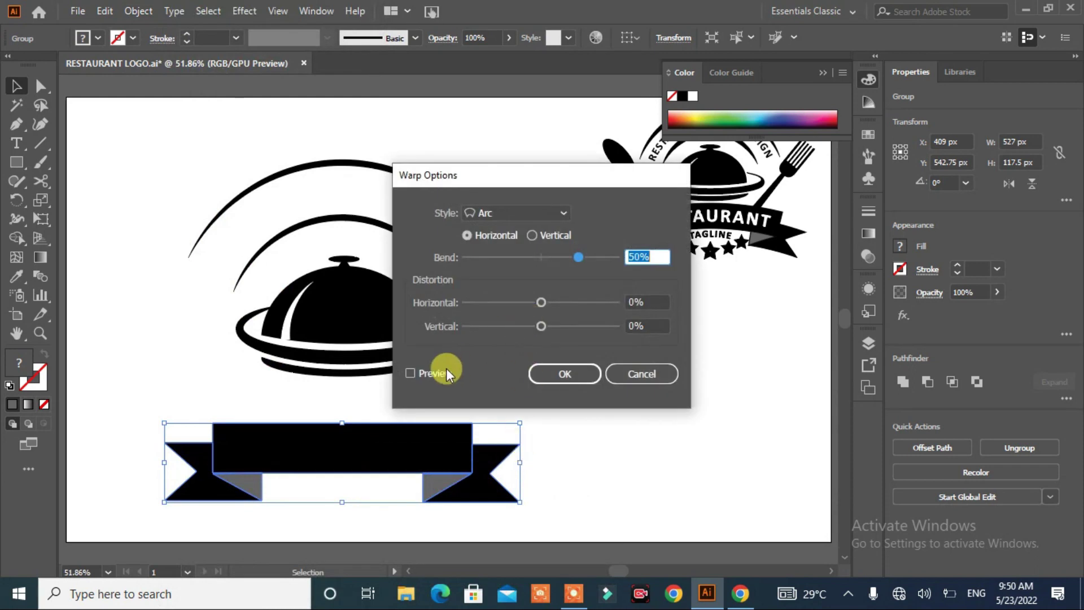
pyautogui.click(435, 373)
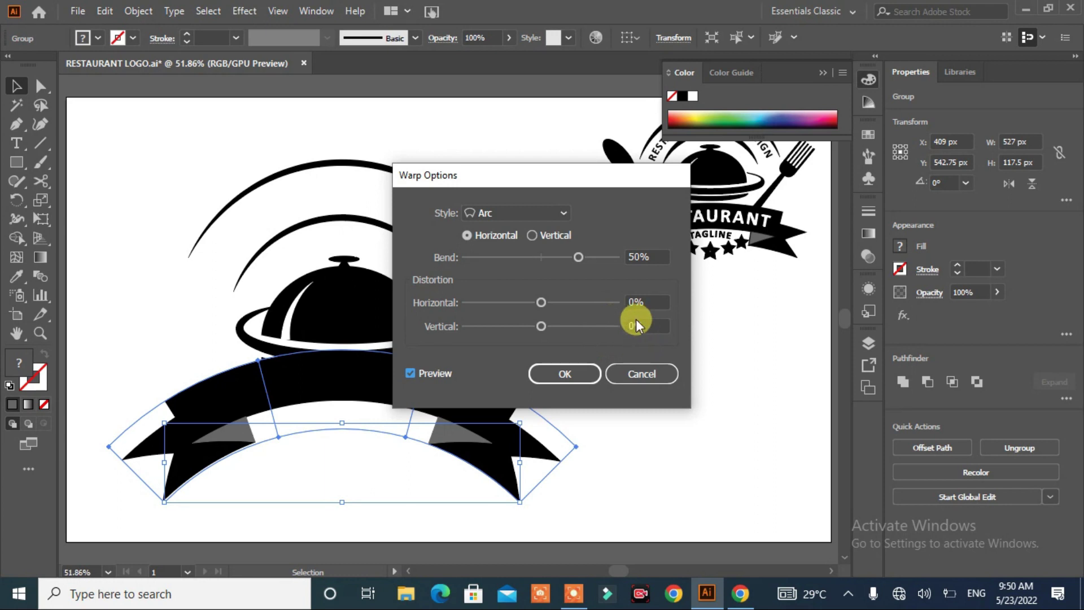
pyautogui.press('Down')
pyautogui.press('Down')
pyautogui.press('Down')
pyautogui.press('Down')
pyautogui.press('Down')
pyautogui.press('Down')
pyautogui.press('Down')
pyautogui.press('Down')
pyautogui.press('Down')
pyautogui.press('Down')
pyautogui.press('Down')
pyautogui.press('Down')
pyautogui.press('Down')
pyautogui.press('Down')
pyautogui.press('Down')
pyautogui.press('Down')
pyautogui.press('Down')
pyautogui.press('Down')
pyautogui.press('Down')
pyautogui.press('Down')
pyautogui.press('Down')
pyautogui.press('Down')
pyautogui.press('Down')
pyautogui.press('Down')
pyautogui.press('Down')
pyautogui.press('Down')
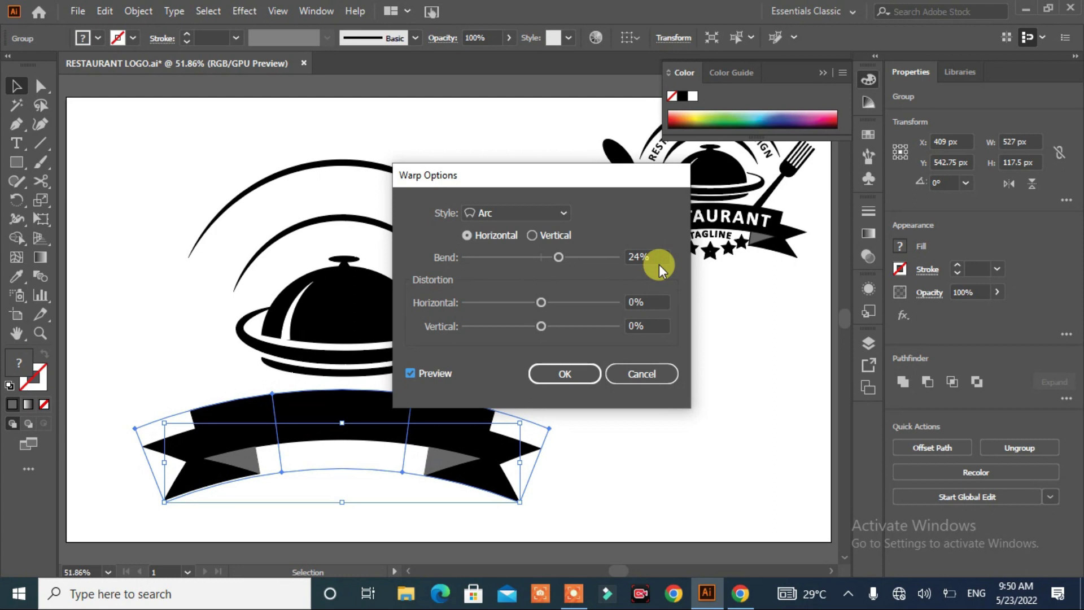
pyautogui.click(566, 374)
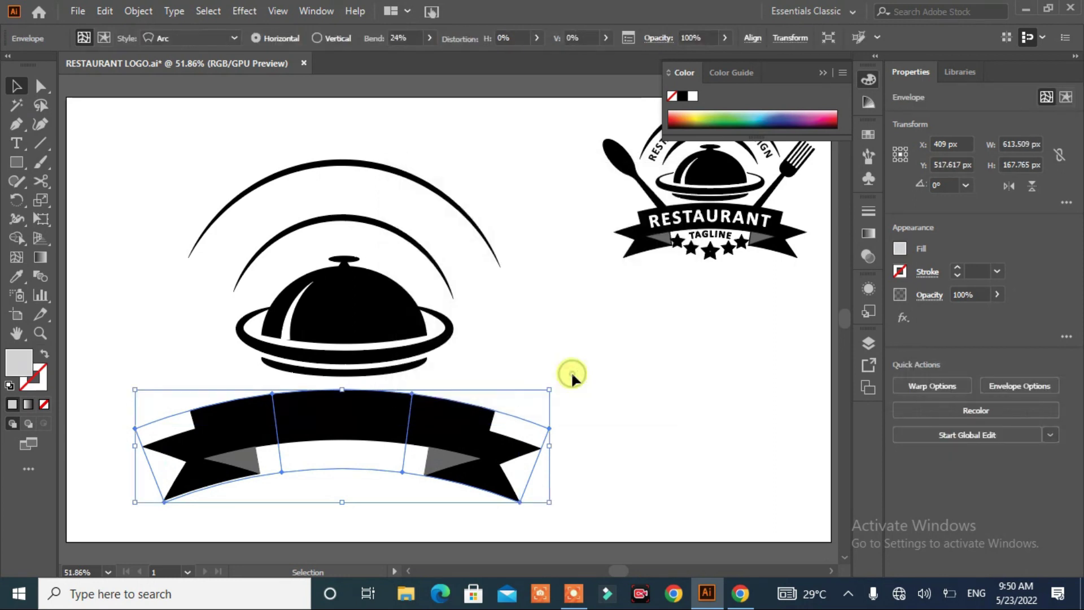
# Expand the warped banner into plain shapes, narrow it and move it up toward the cloche.
pyautogui.click(131, 16)
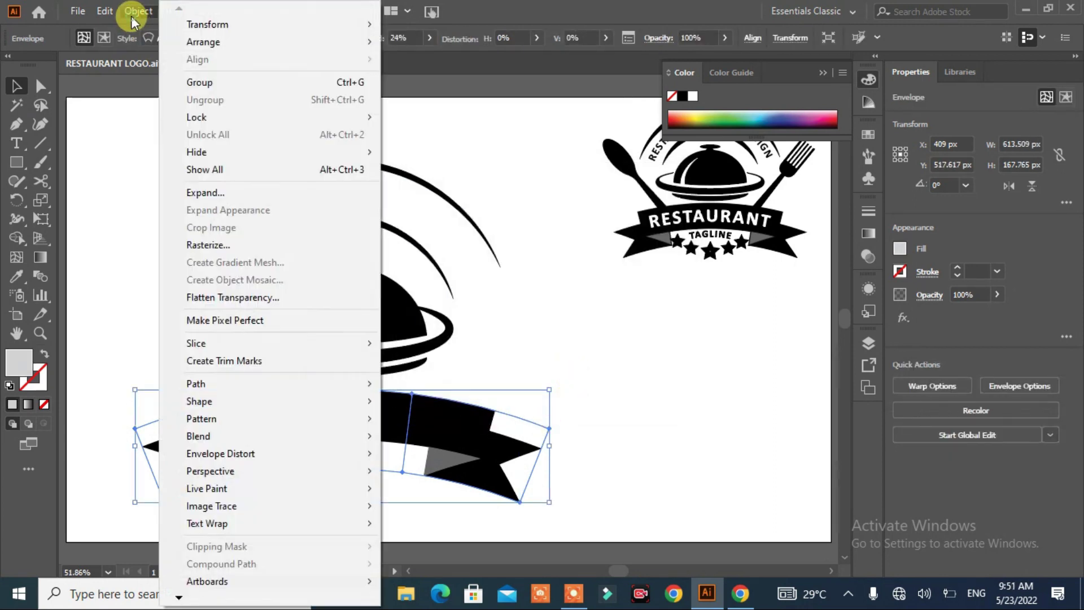
pyautogui.click(211, 194)
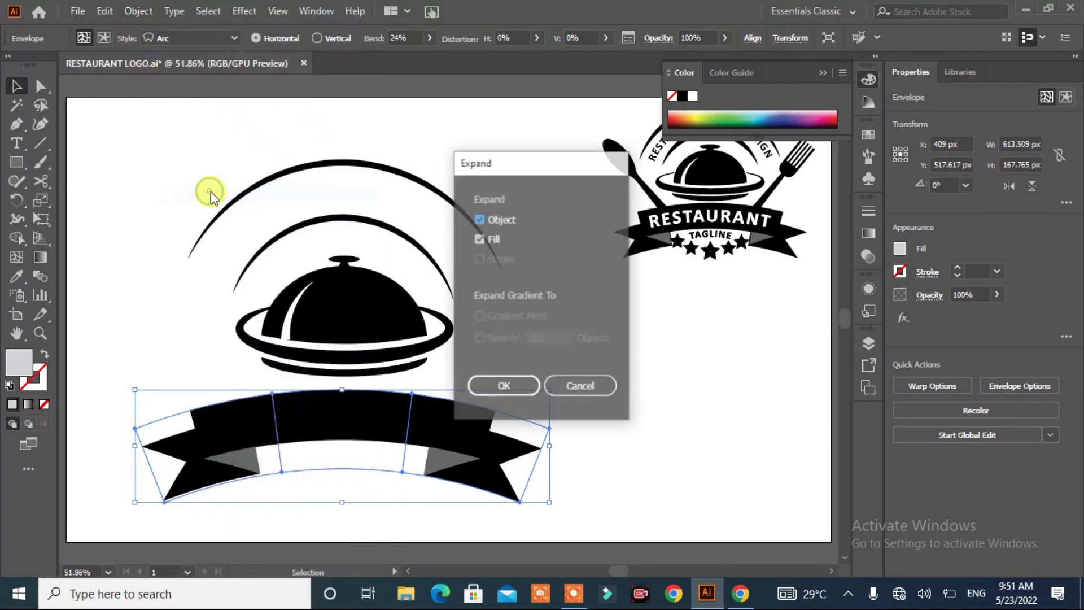
pyautogui.click(524, 385)
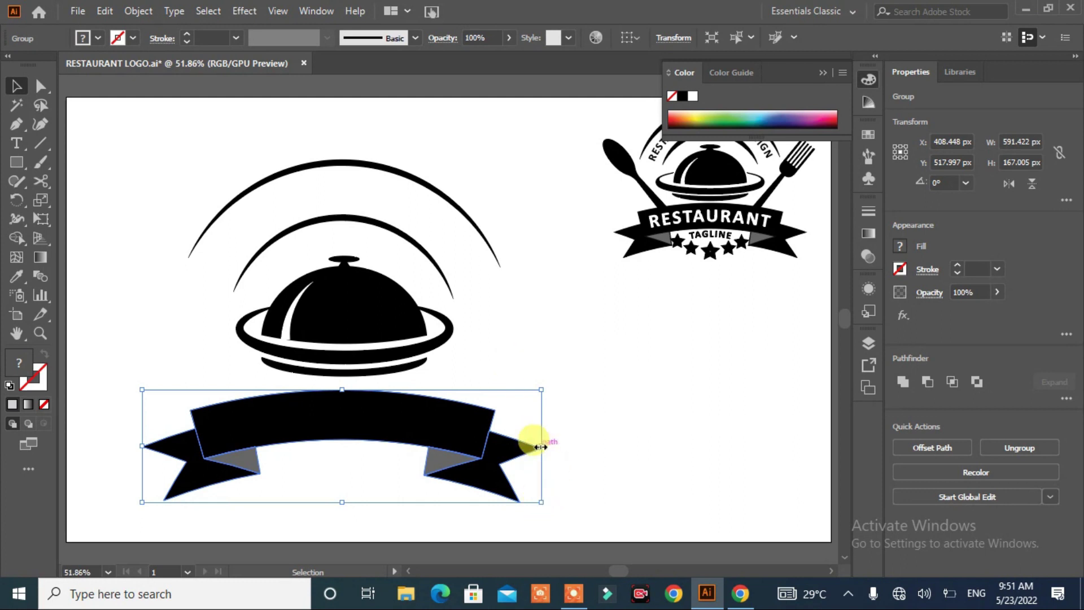
pyautogui.moveTo(541, 446); pyautogui.dragTo(518, 446)
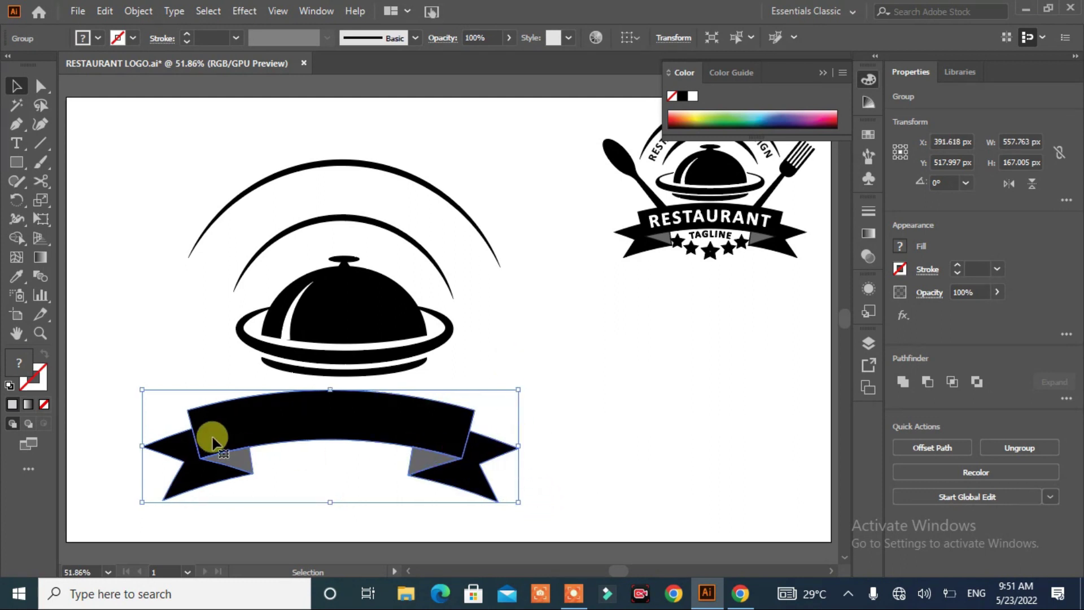
pyautogui.moveTo(279, 422); pyautogui.dragTo(301, 418)
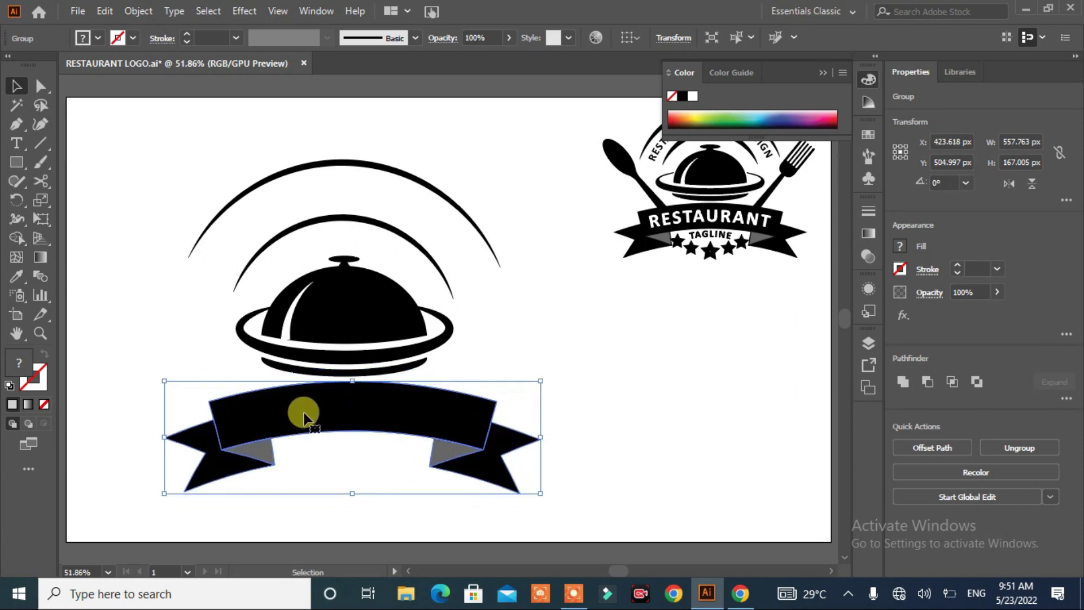
# Centre arcs, cloche and banner horizontally, then nudge cloche and banner up about 15 px.
pyautogui.moveTo(500, 150); pyautogui.dragTo(180, 520)
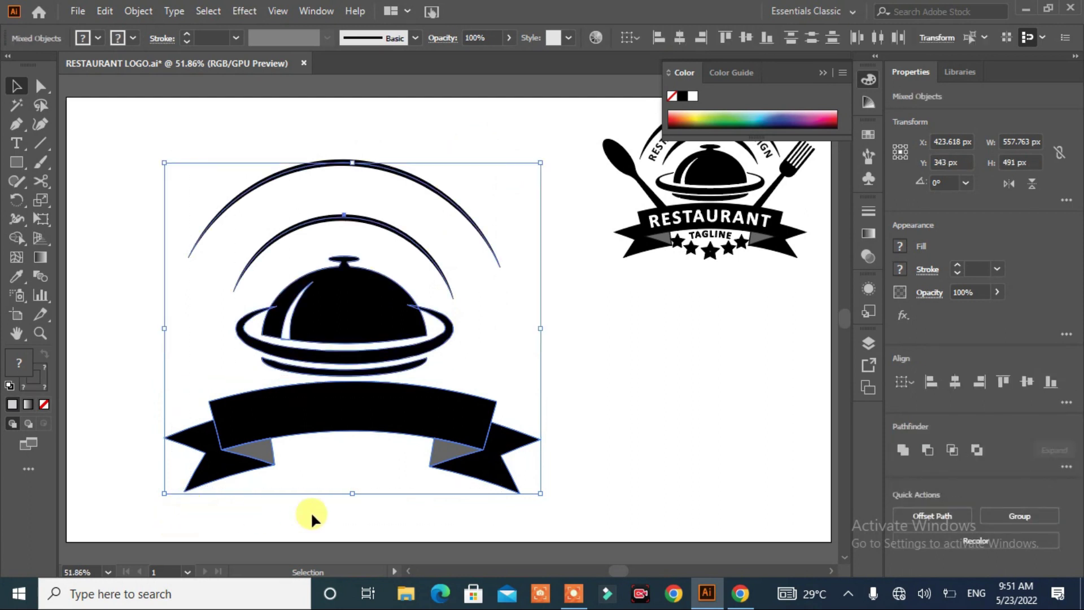
pyautogui.click(955, 380)
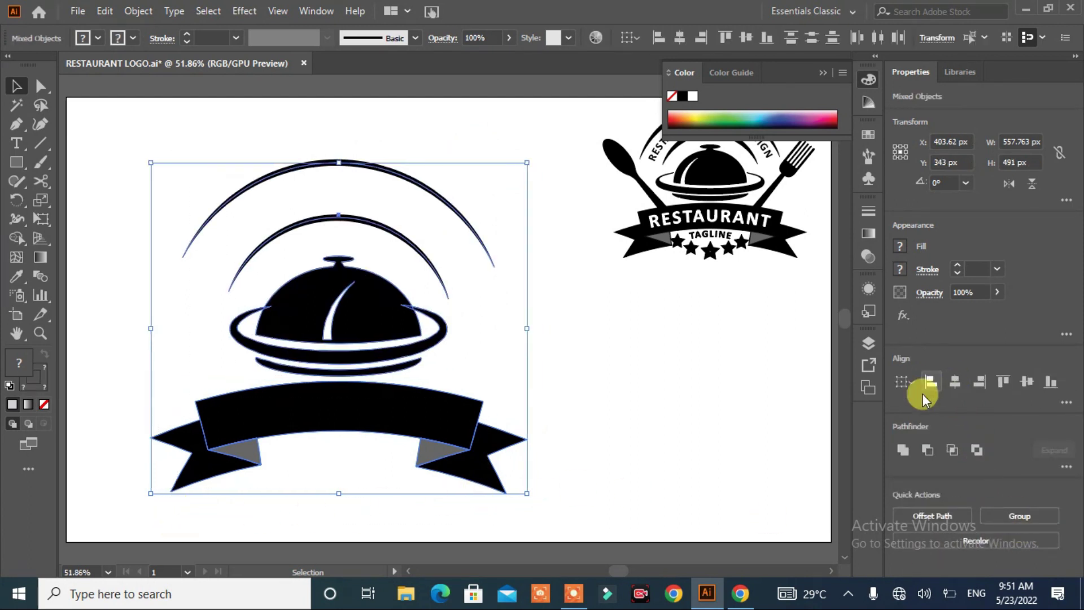
pyautogui.click(557, 392)
pyautogui.moveTo(487, 308); pyautogui.dragTo(262, 439)
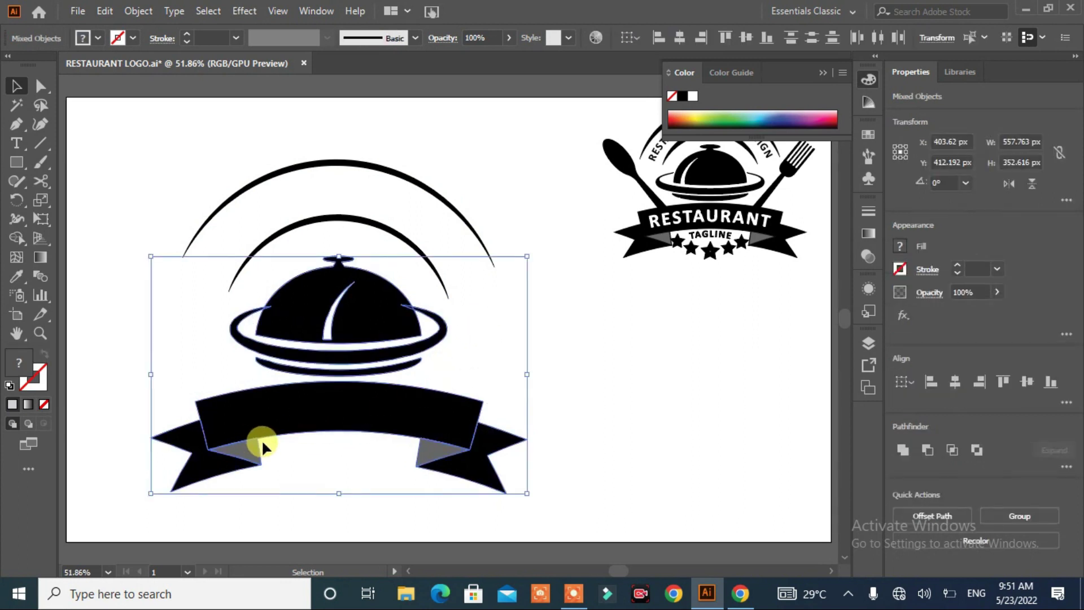
pyautogui.press('Up')
pyautogui.press('Up')
pyautogui.press('Up')
pyautogui.press('Up')
pyautogui.press('Up')
pyautogui.press('Up')
pyautogui.press('Up')
pyautogui.press('Up')
pyautogui.press('Up')
pyautogui.press('Up')
pyautogui.press('Up')
pyautogui.press('Up')
pyautogui.press('Up')
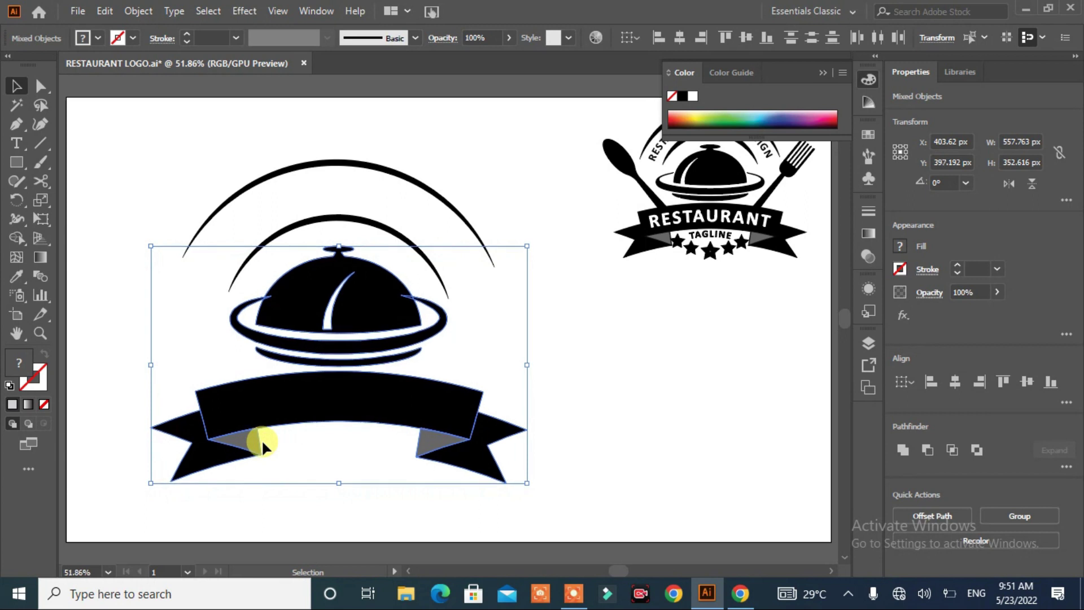
pyautogui.click(655, 378)
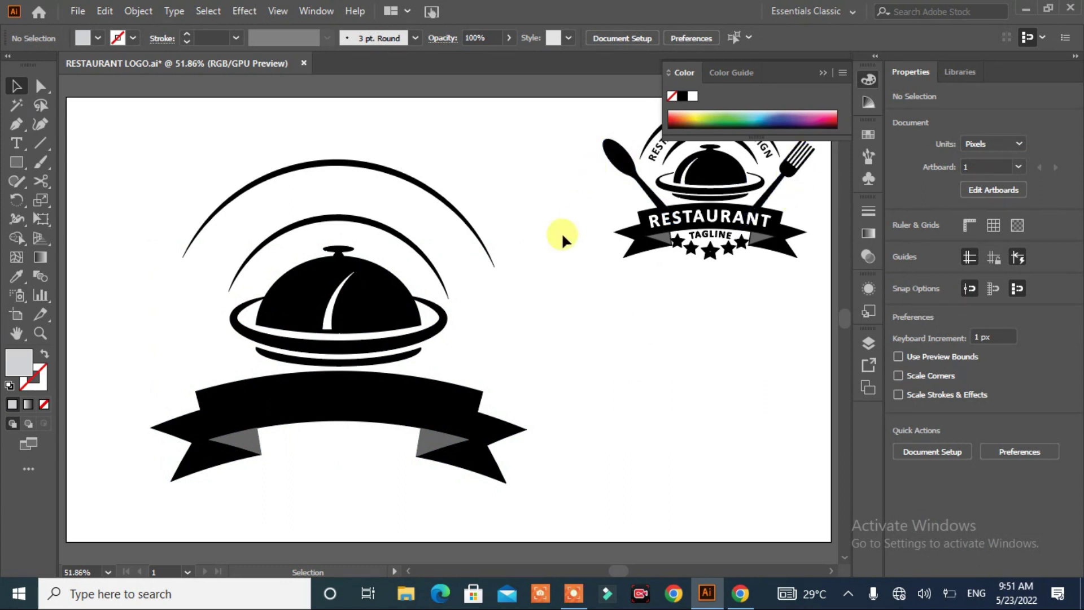
# Group the cloche logo, scale it to about 286 × 244 px and place it under the reference logo.
pyautogui.moveTo(497, 161)
pyautogui.mouseDown()
pyautogui.moveTo(364, 433)
pyautogui.moveTo(313, 476)
pyautogui.mouseUp()
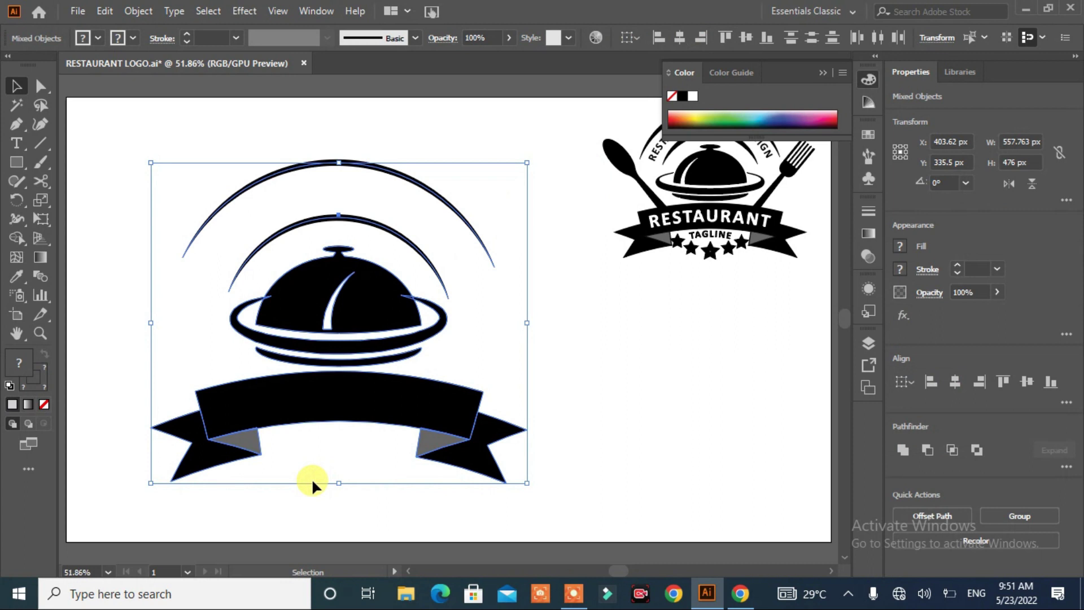
pyautogui.hotkey('ctrl', 'g')
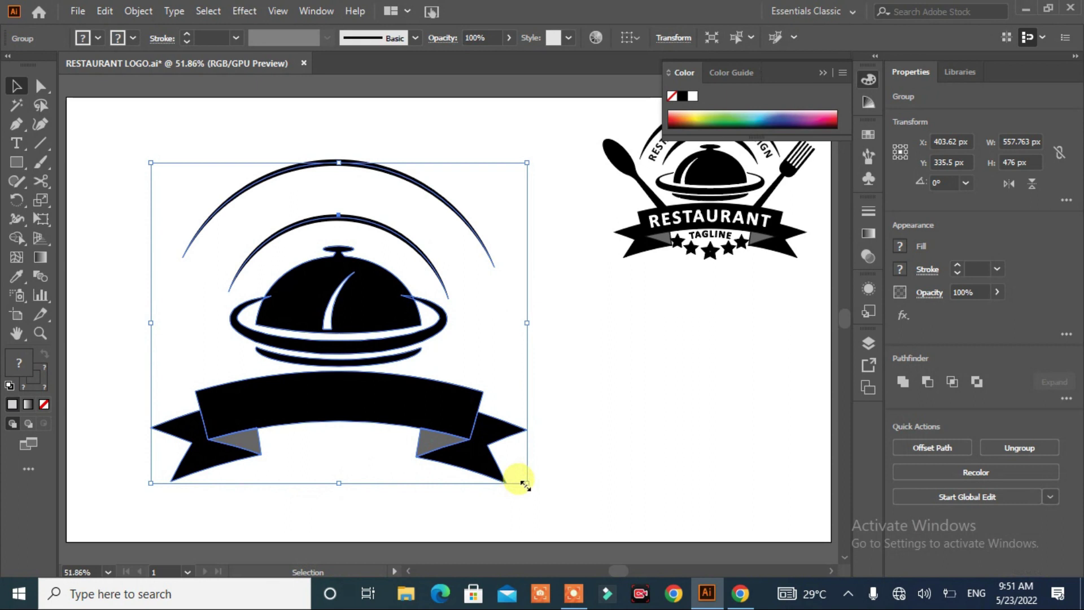
pyautogui.moveTo(526, 485); pyautogui.dragTo(436, 405)
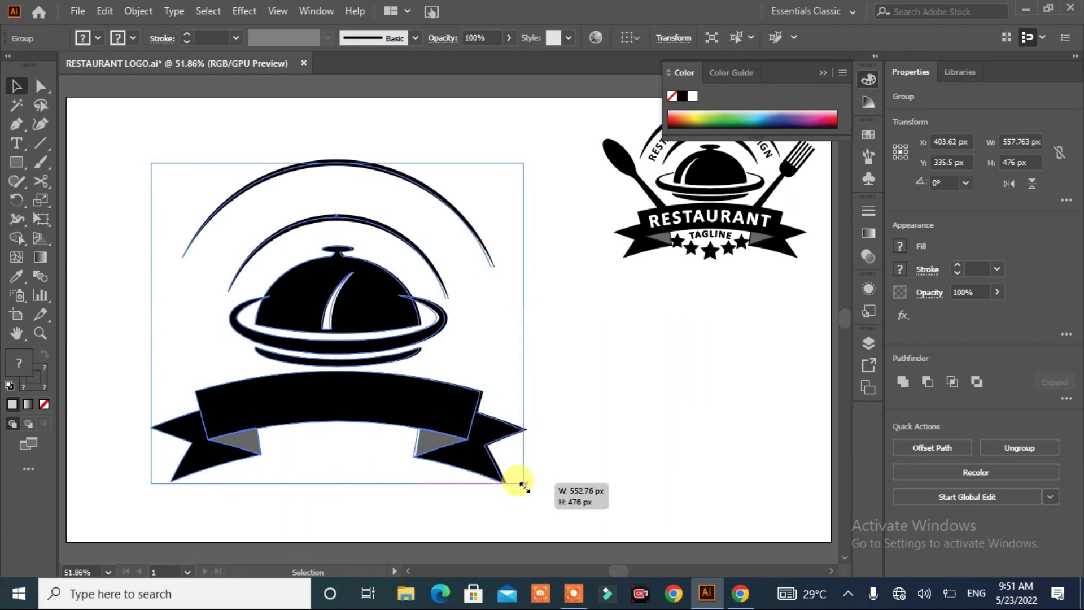
pyautogui.moveTo(351, 297); pyautogui.dragTo(700, 367)
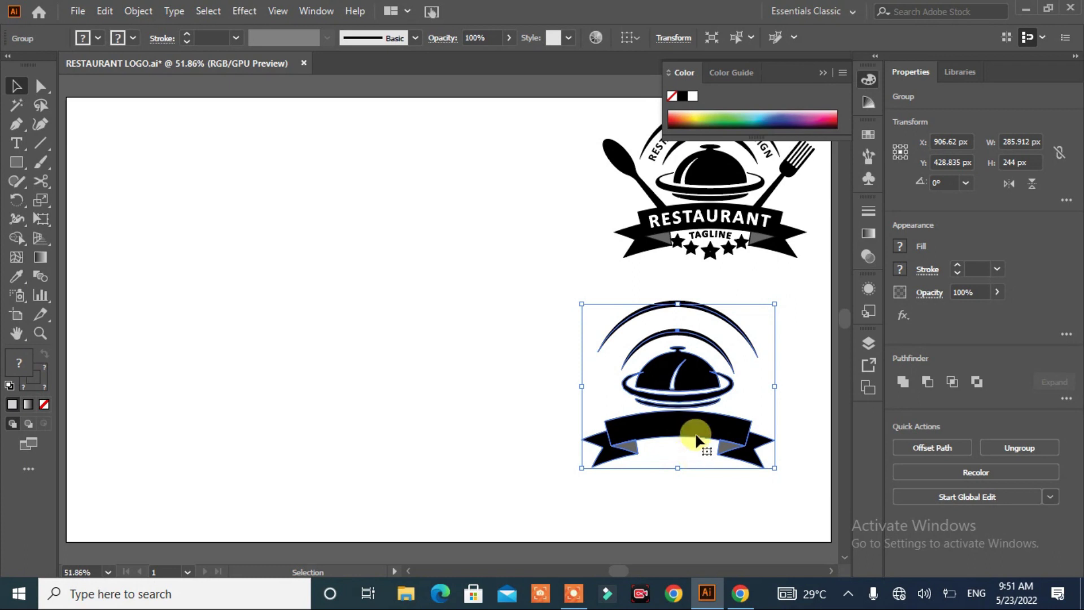
# Draw a 67 × 134 px black ellipse with a 25 × 212 px black bar beneath it.
pyautogui.click(16, 163)
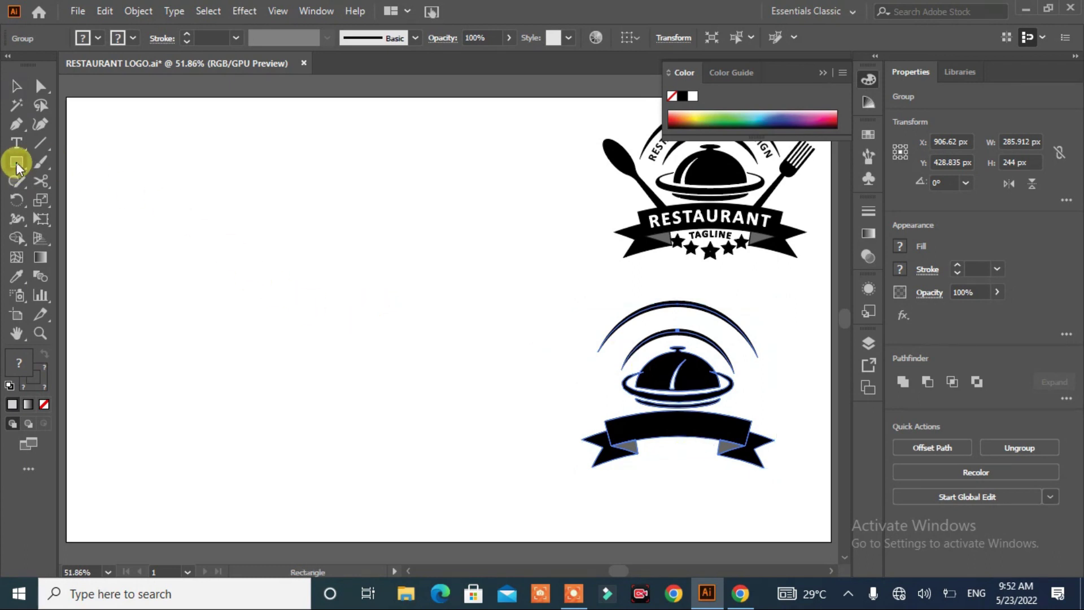
pyautogui.click(54, 200)
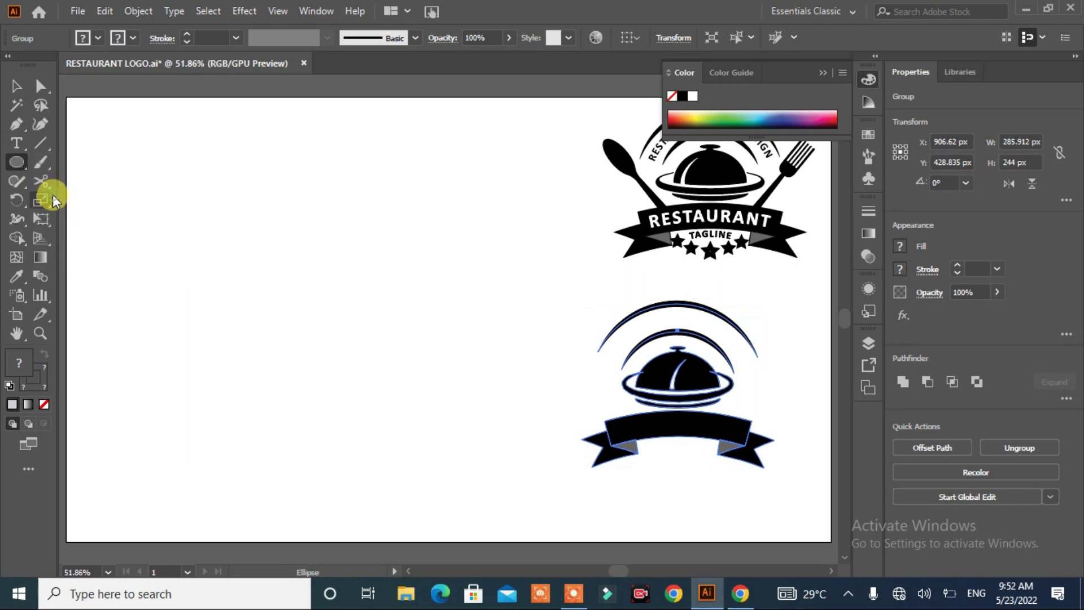
pyautogui.moveTo(134, 170); pyautogui.dragTo(180, 260)
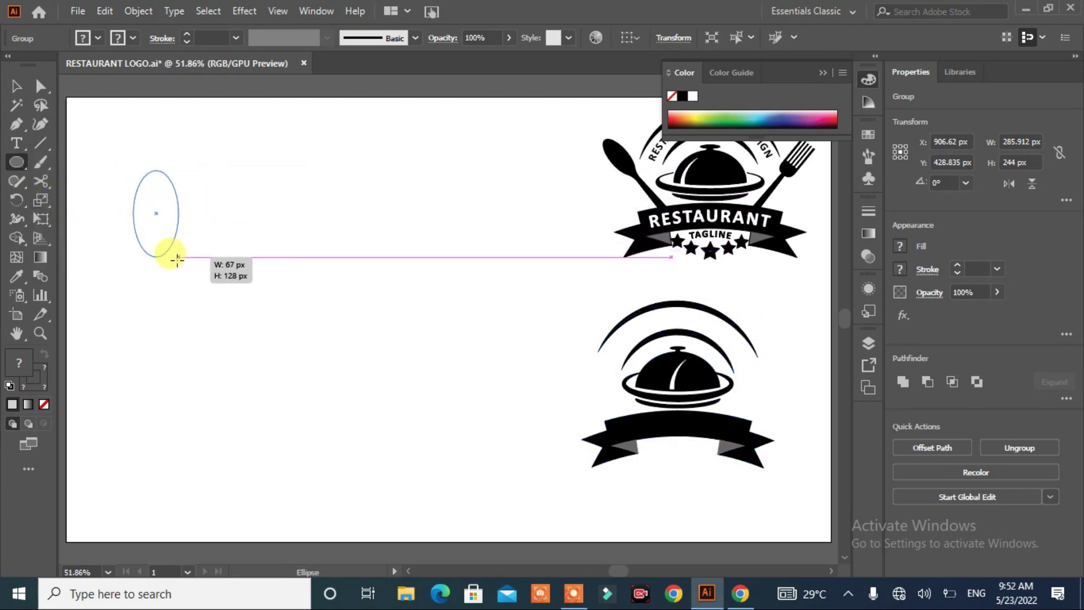
pyautogui.moveTo(180, 259); pyautogui.dragTo(179, 261)
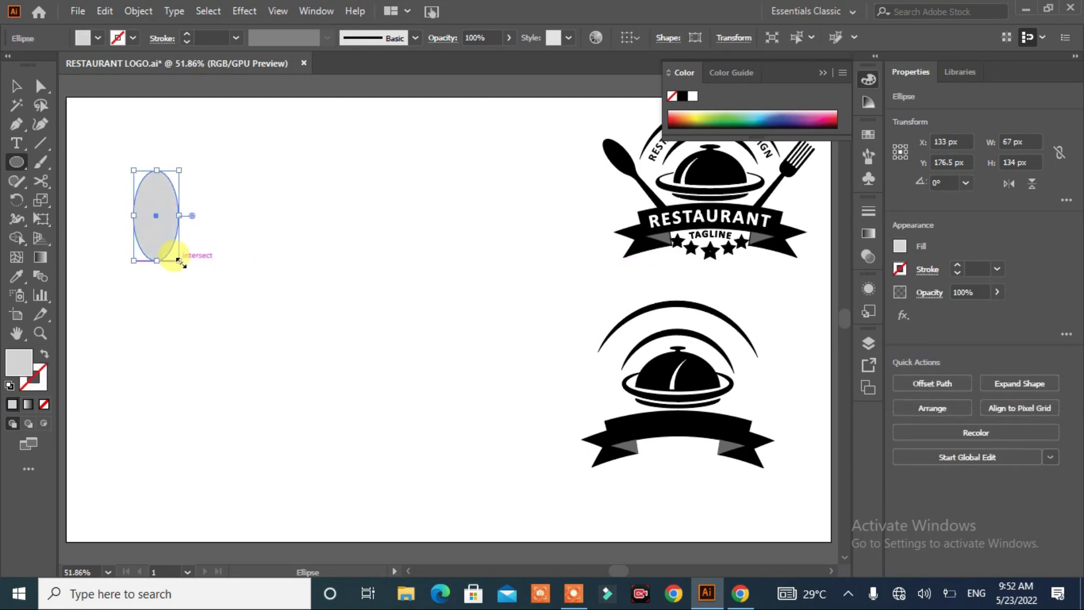
pyautogui.click(97, 39)
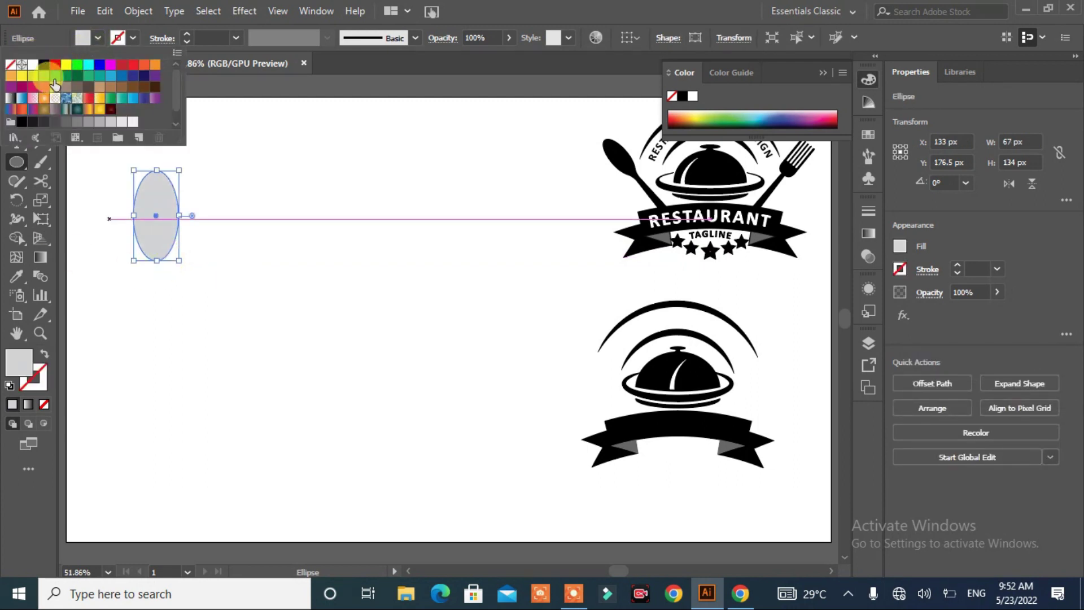
pyautogui.click(44, 65)
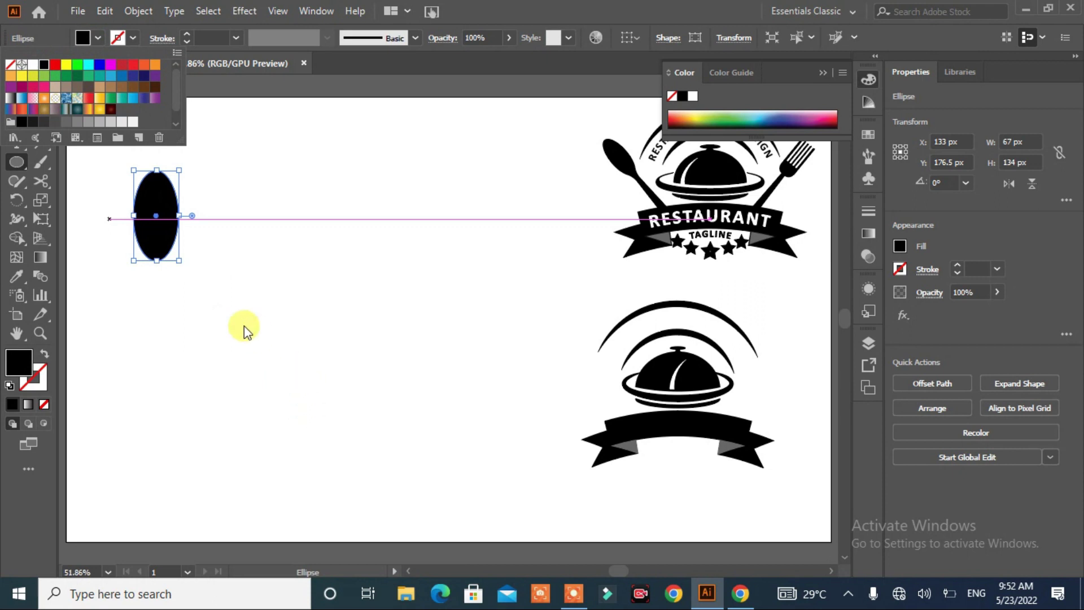
pyautogui.click(19, 169)
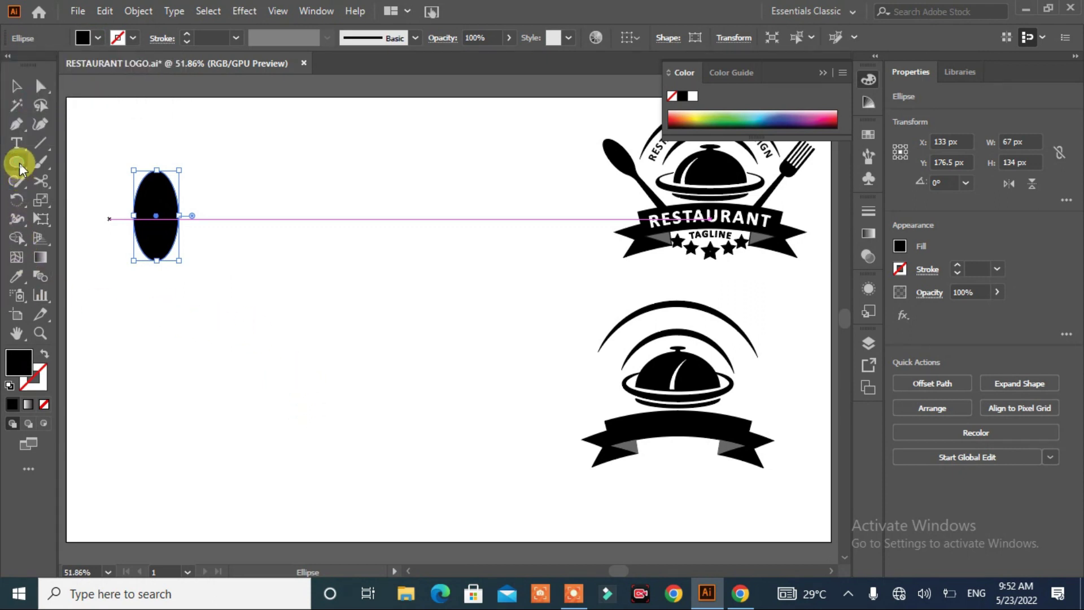
pyautogui.moveTo(19, 162); pyautogui.dragTo(66, 161)
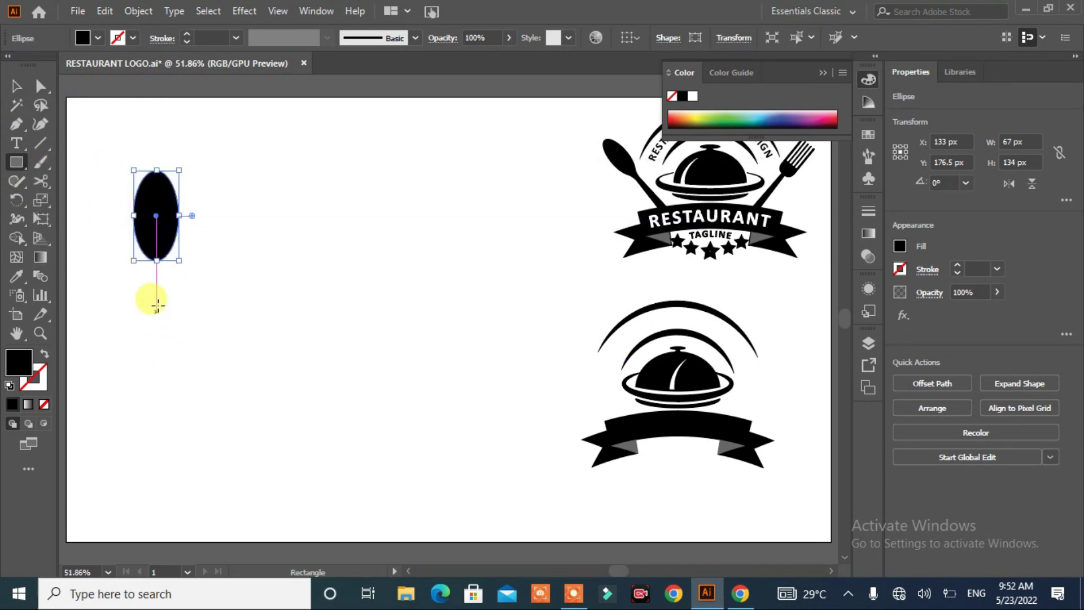
pyautogui.moveTo(148, 278); pyautogui.dragTo(166, 419)
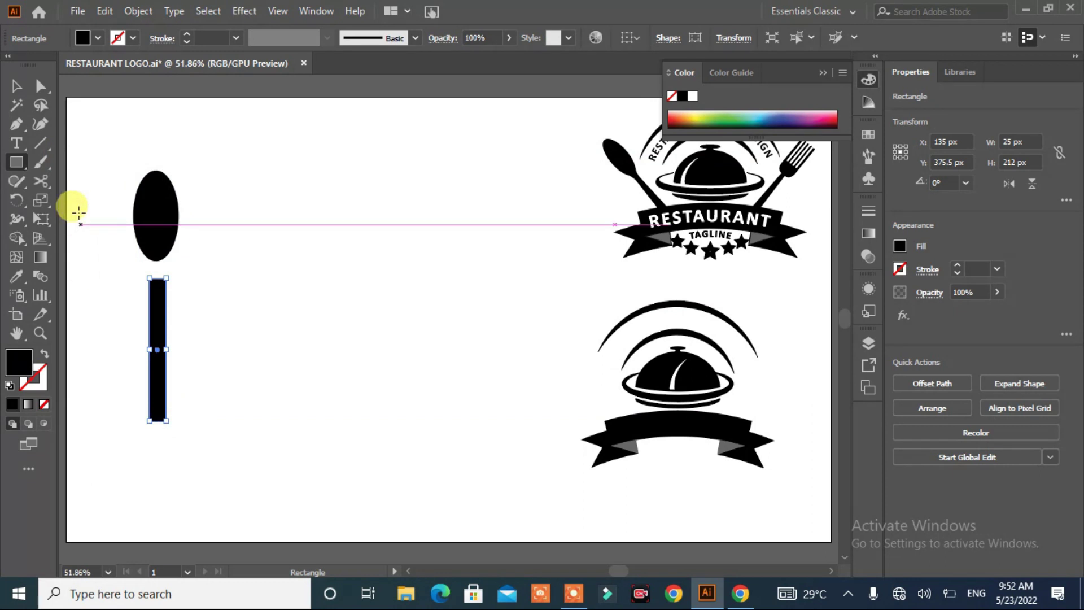
# Taper the bar by nudging its two top corner anchors inward.
pyautogui.click(39, 85)
pyautogui.click(149, 278)
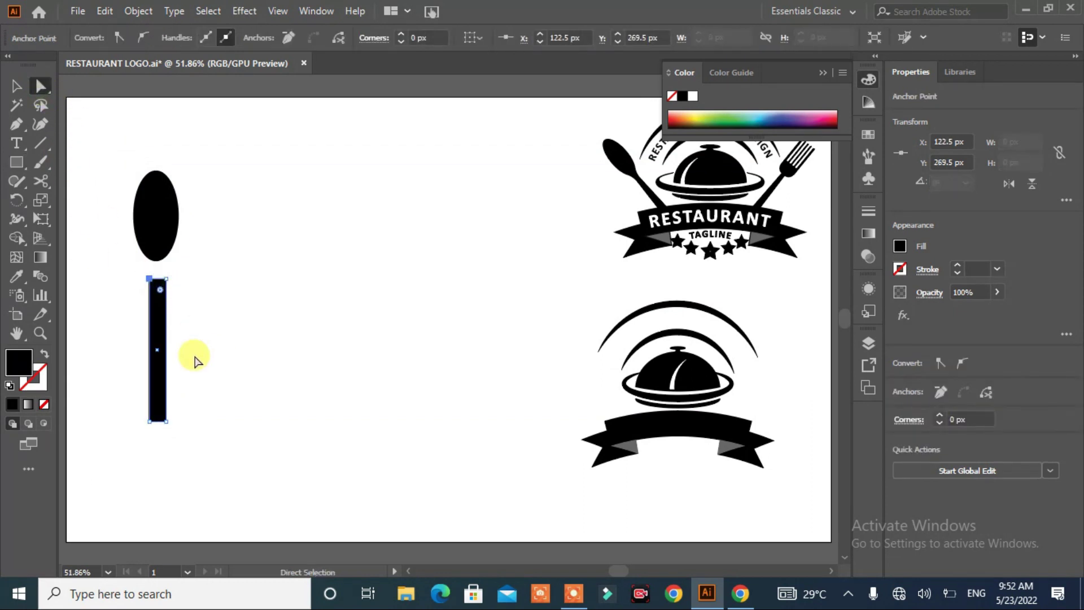
pyautogui.press('Right')
pyautogui.press('Right')
pyautogui.press('Right')
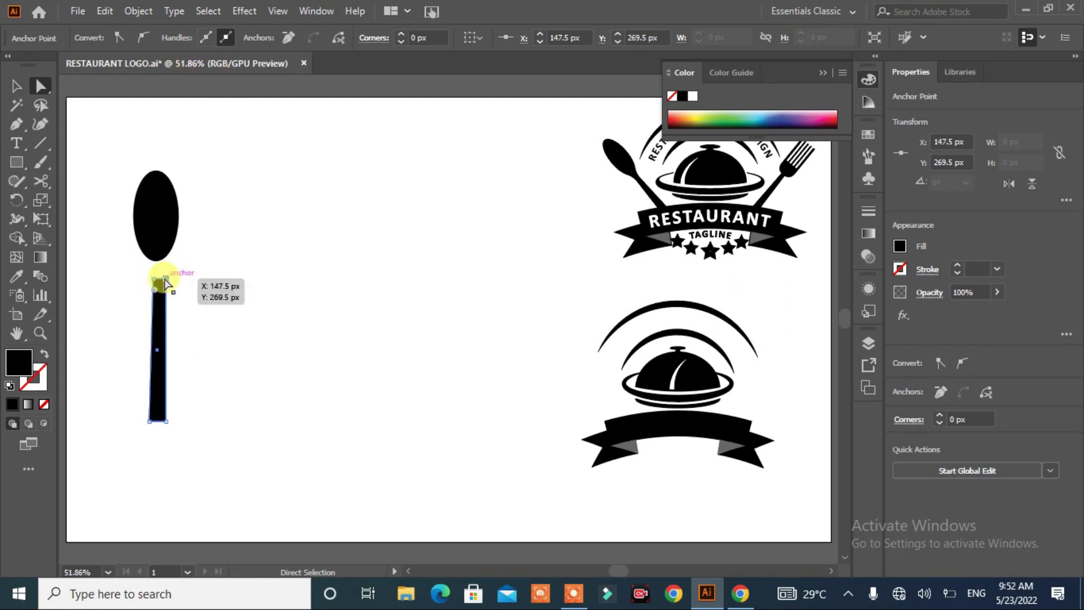
pyautogui.press('Left')
pyautogui.press('Left')
pyautogui.press('Left')
pyautogui.press('Left')
pyautogui.press('Left')
pyautogui.press('Left')
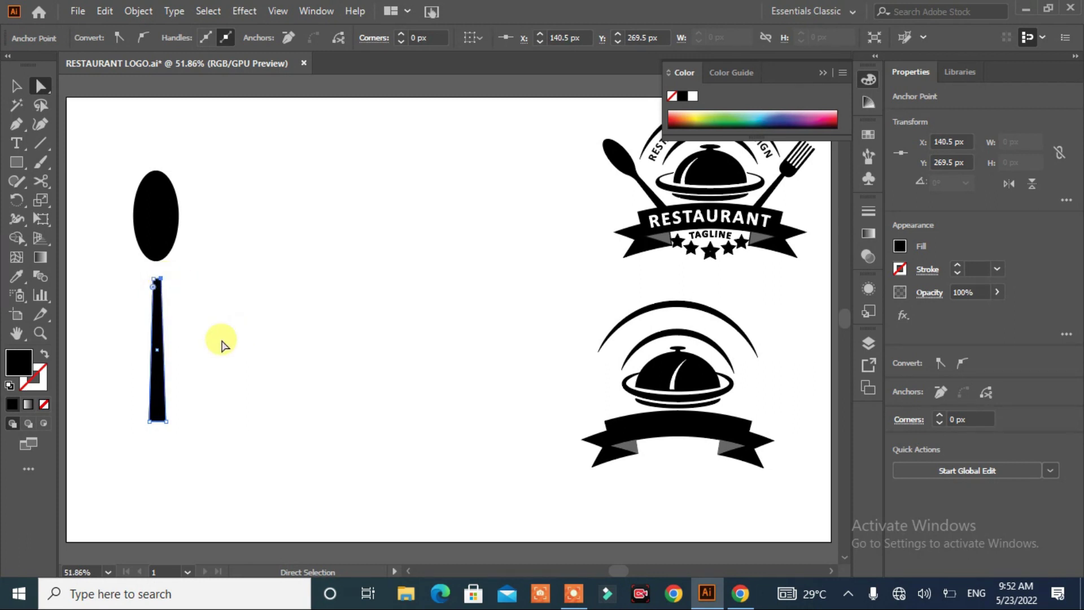
pyautogui.click(208, 321)
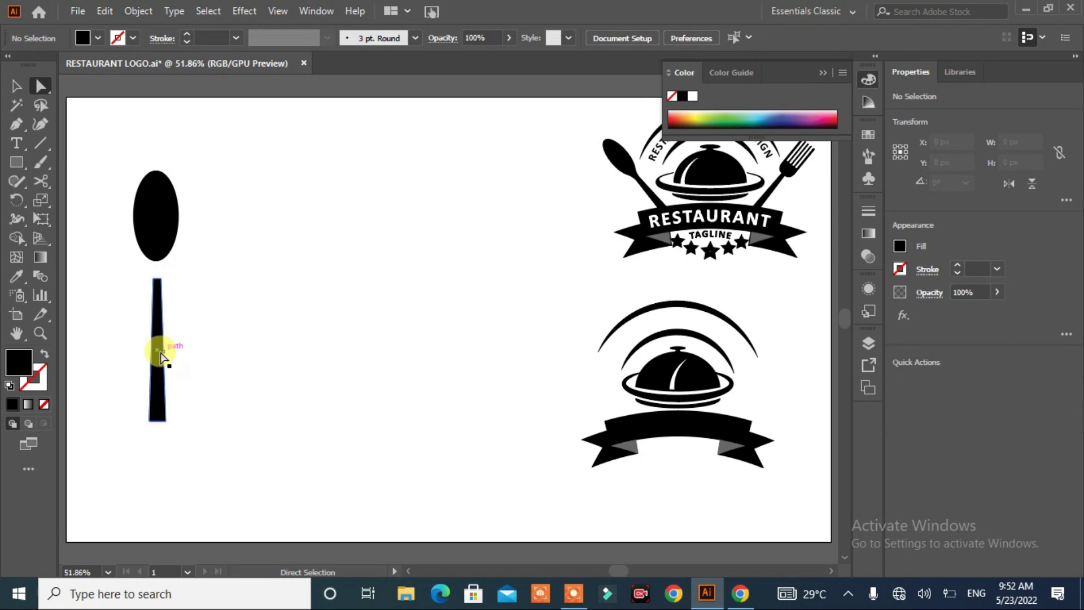
# Place a copy of the tapered bar 100 px to the right and raise the original against the ellipse.
pyautogui.moveTo(160, 351); pyautogui.dragTo(226, 351)
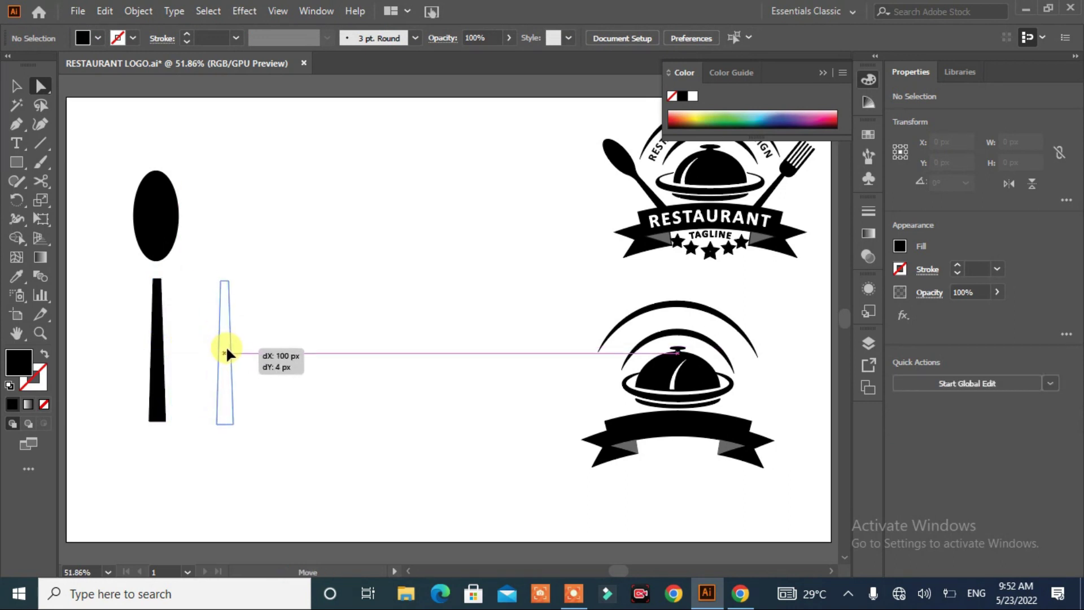
pyautogui.moveTo(226, 352); pyautogui.dragTo(228, 353)
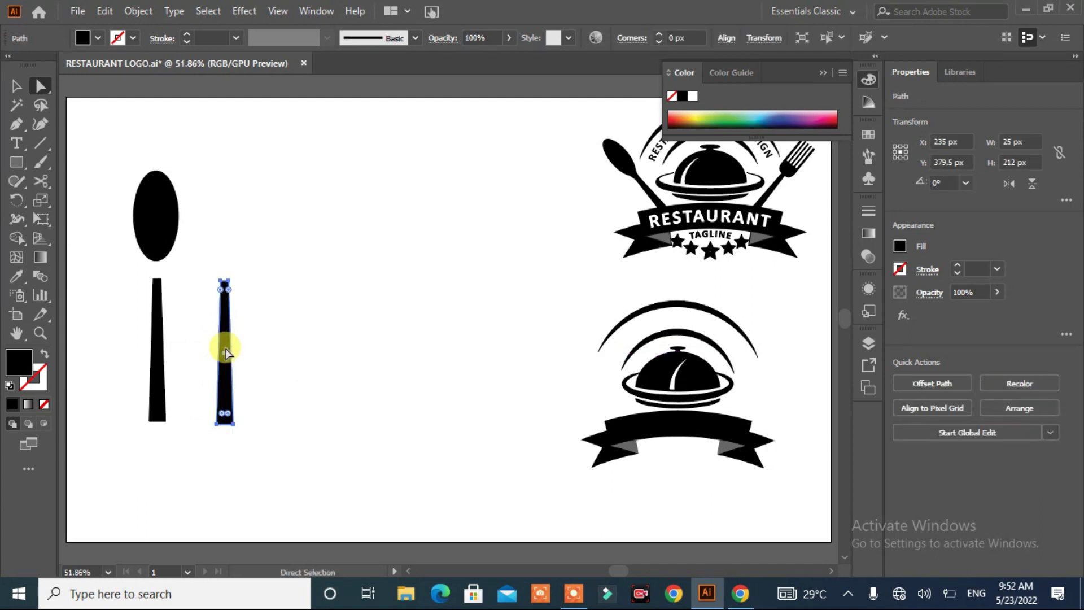
pyautogui.click(159, 314)
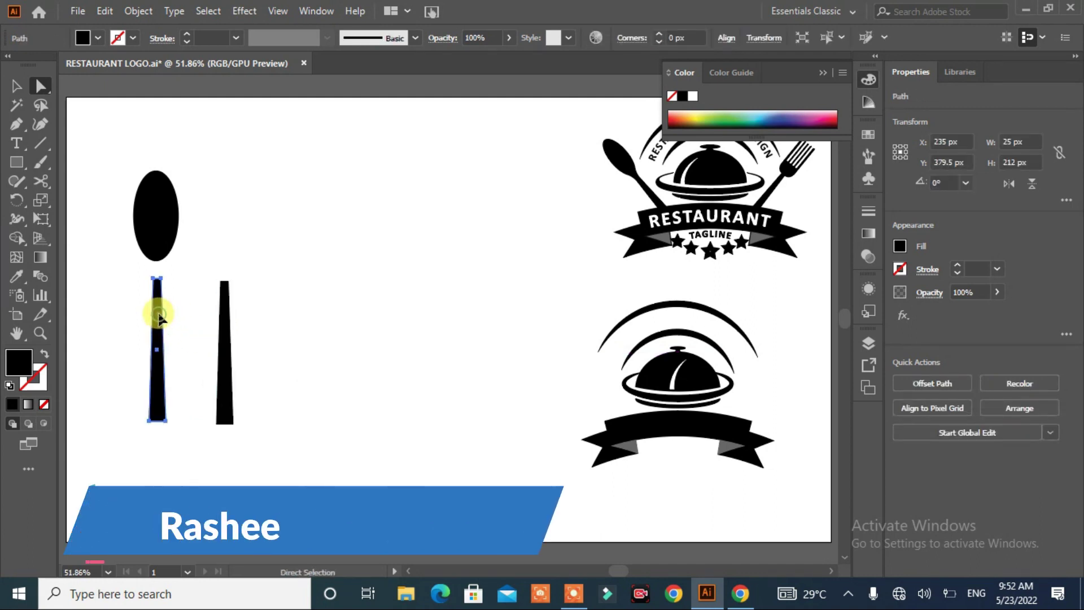
pyautogui.click(16, 89)
pyautogui.click(164, 387)
pyautogui.moveTo(160, 388); pyautogui.dragTo(160, 363)
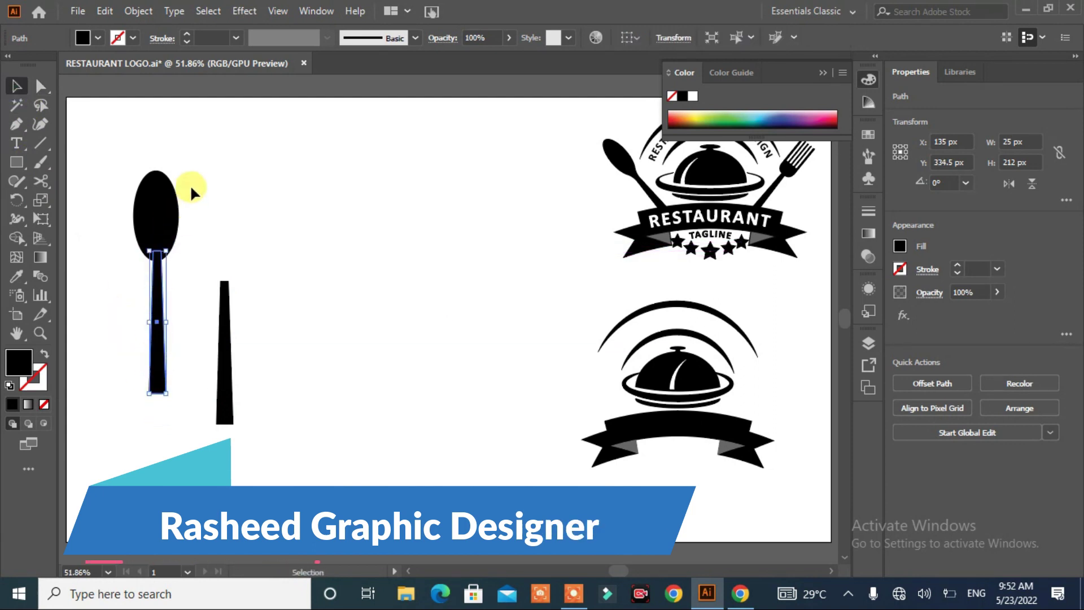
# Centre the handle under the ellipse and round the handle's bottom corners.
pyautogui.moveTo(118, 309); pyautogui.dragTo(119, 309)
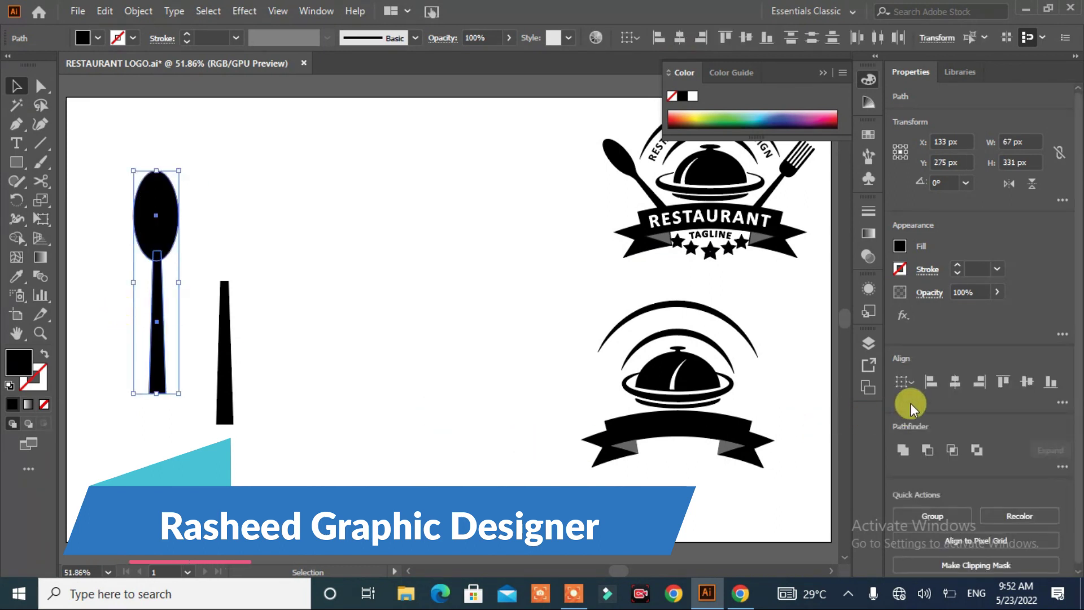
pyautogui.click(954, 382)
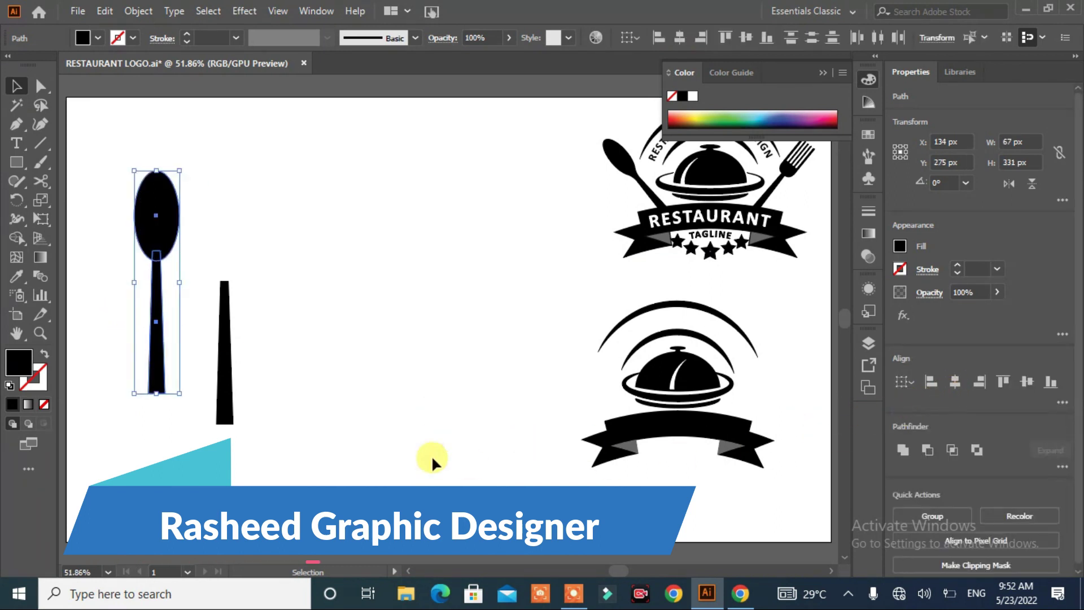
pyautogui.click(40, 88)
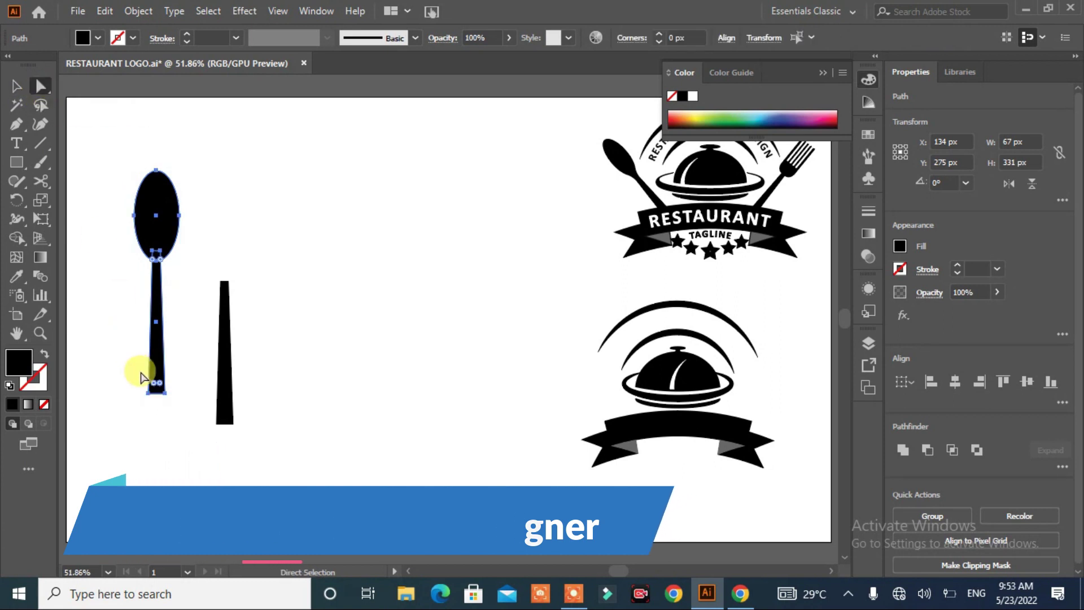
pyautogui.moveTo(133, 377); pyautogui.dragTo(179, 423)
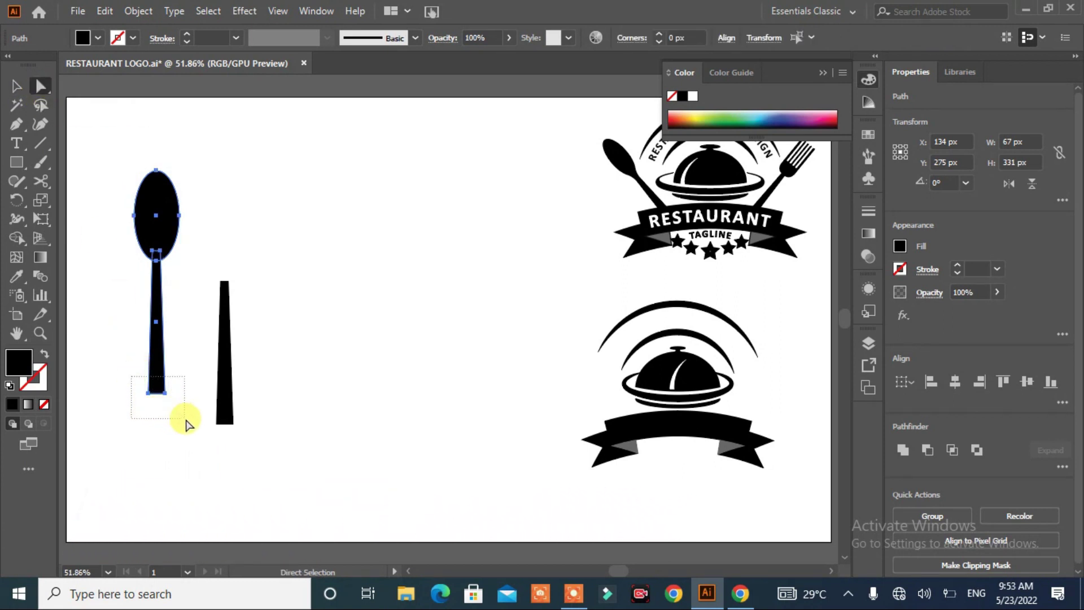
pyautogui.moveTo(156, 392); pyautogui.dragTo(159, 374)
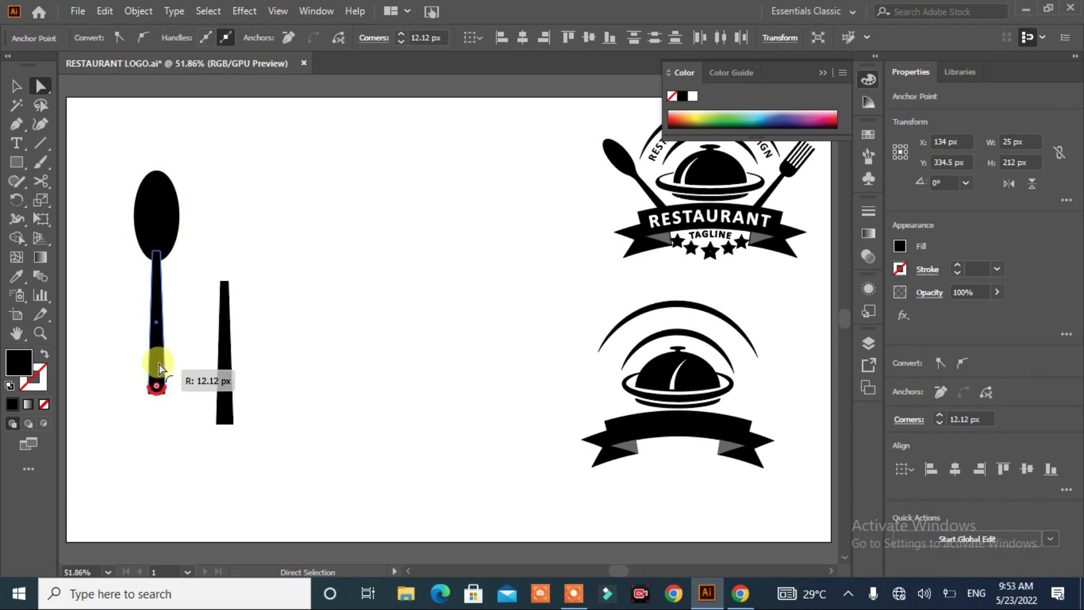
pyautogui.click(181, 354)
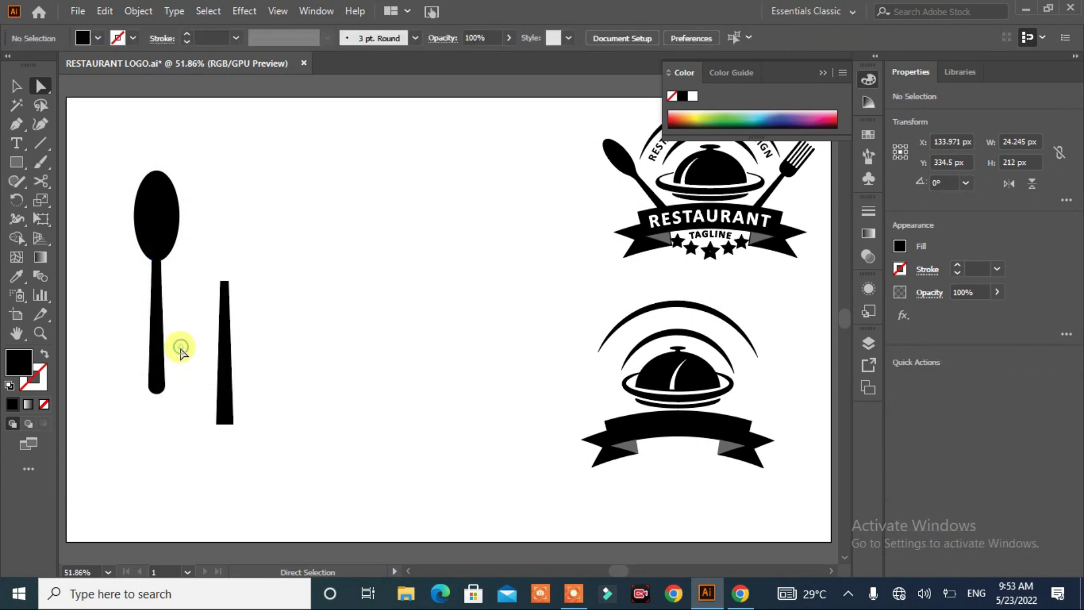
# Unite the ellipse and handle into a single spoon shape.
pyautogui.moveTo(195, 175); pyautogui.dragTo(117, 303)
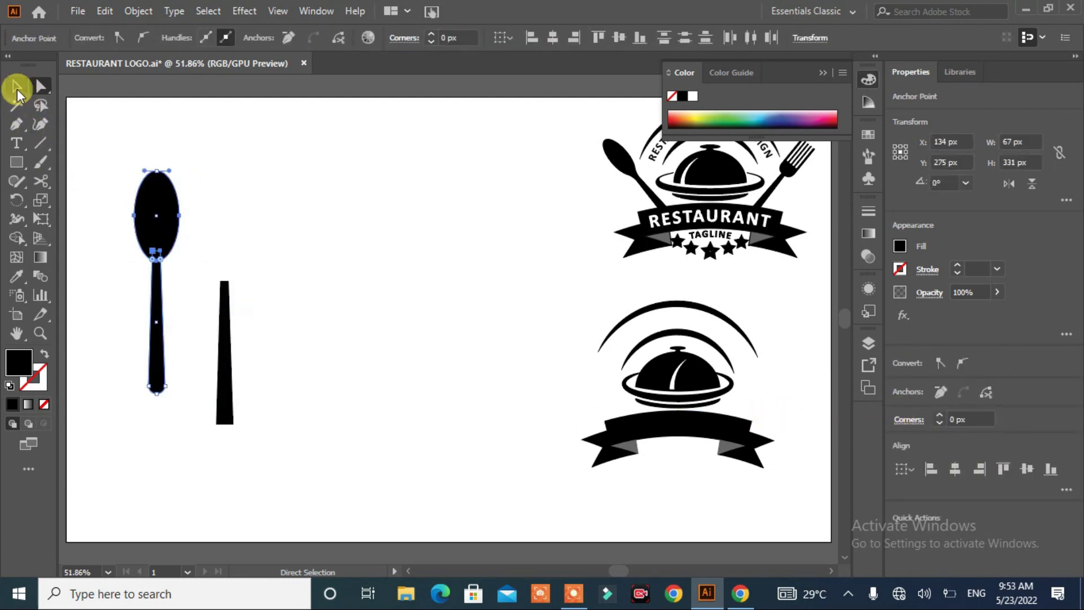
pyautogui.click(14, 86)
pyautogui.click(85, 191)
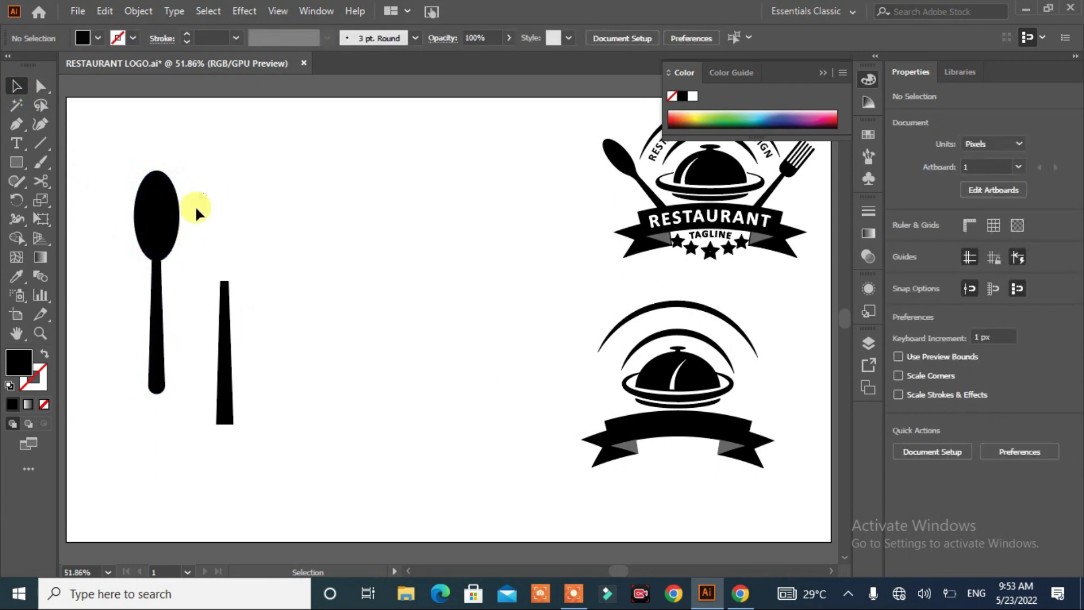
pyautogui.moveTo(195, 205); pyautogui.dragTo(124, 259)
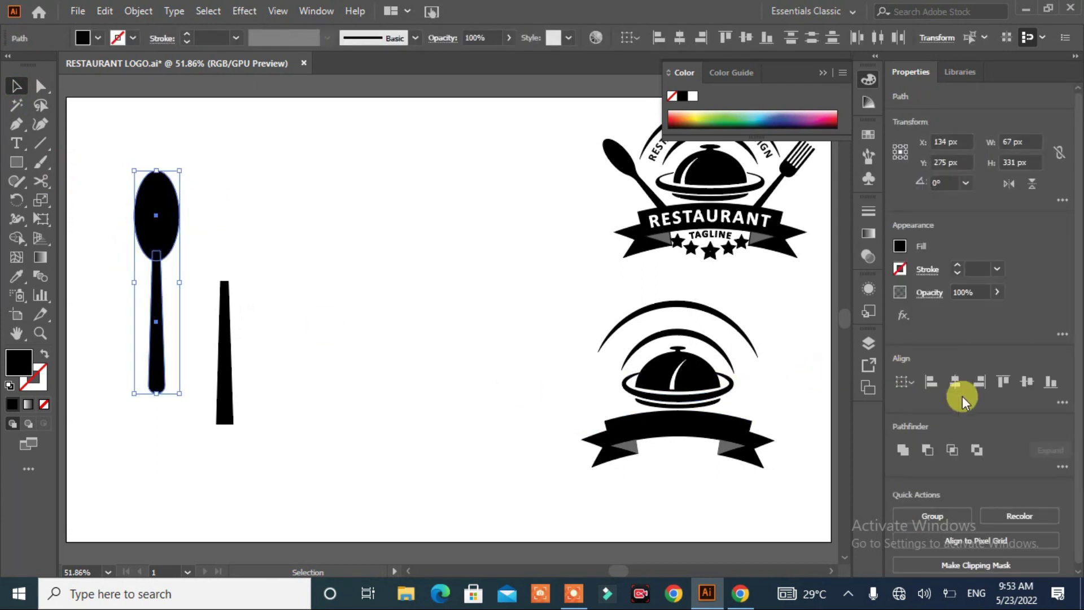
pyautogui.click(904, 449)
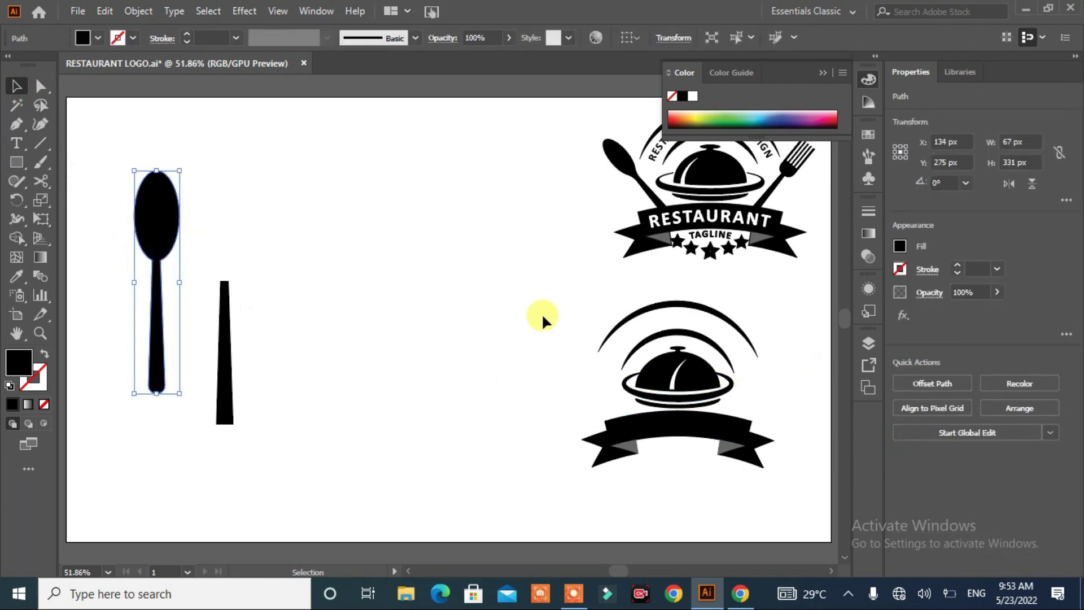
# Round the corners at the spoon's neck into a smooth curve.
pyautogui.click(40, 85)
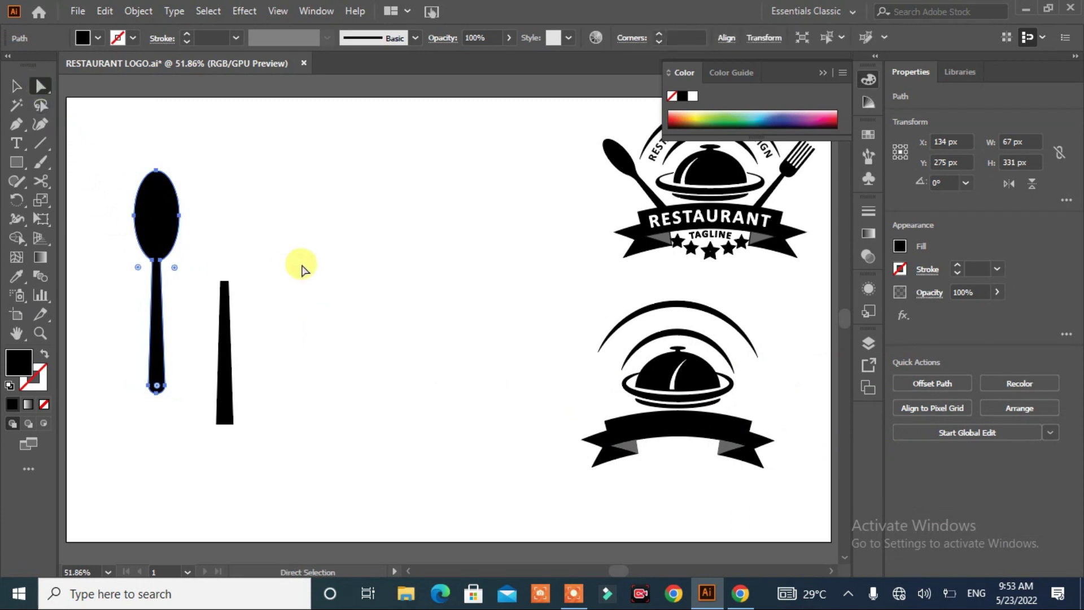
pyautogui.click(292, 221)
pyautogui.moveTo(187, 254)
pyautogui.mouseDown()
pyautogui.moveTo(121, 265)
pyautogui.moveTo(204, 292)
pyautogui.mouseUp()
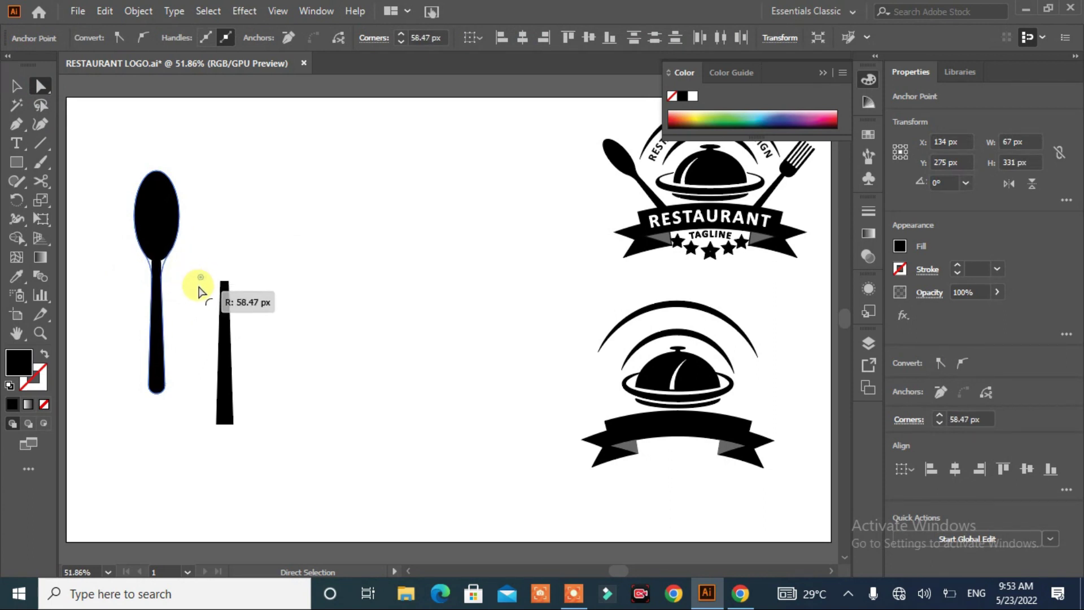
pyautogui.moveTo(204, 292); pyautogui.dragTo(208, 282)
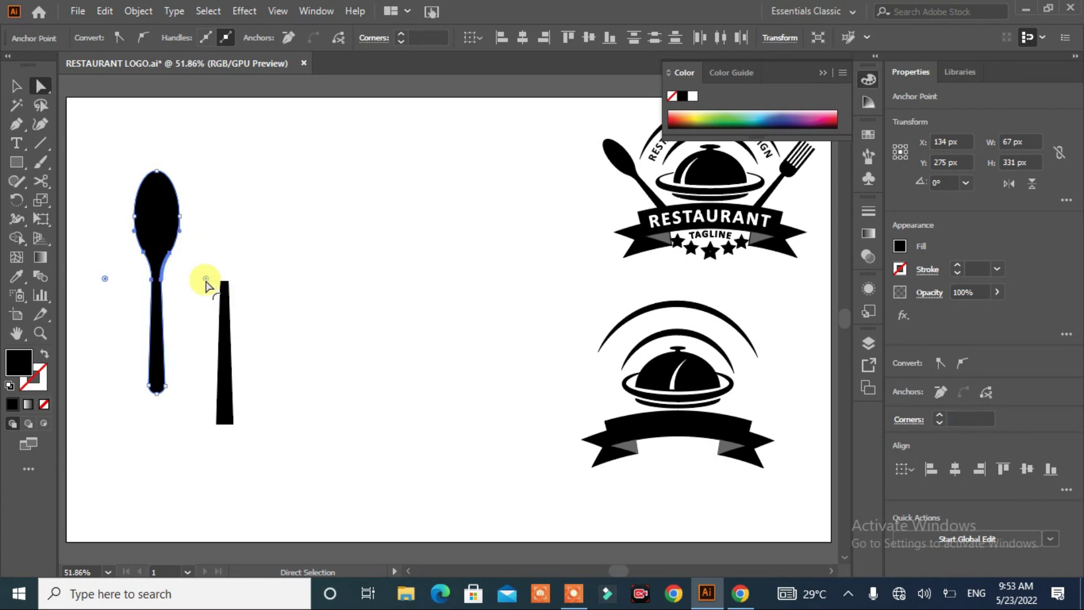
pyautogui.click(272, 281)
# Draw the fork base rectangle and a thin tine bar beside it.
pyautogui.press('v')
pyautogui.click(16, 164)
pyautogui.moveTo(237, 159)
pyautogui.mouseDown()
pyautogui.moveTo(278, 247)
pyautogui.moveTo(278, 238)
pyautogui.mouseUp()
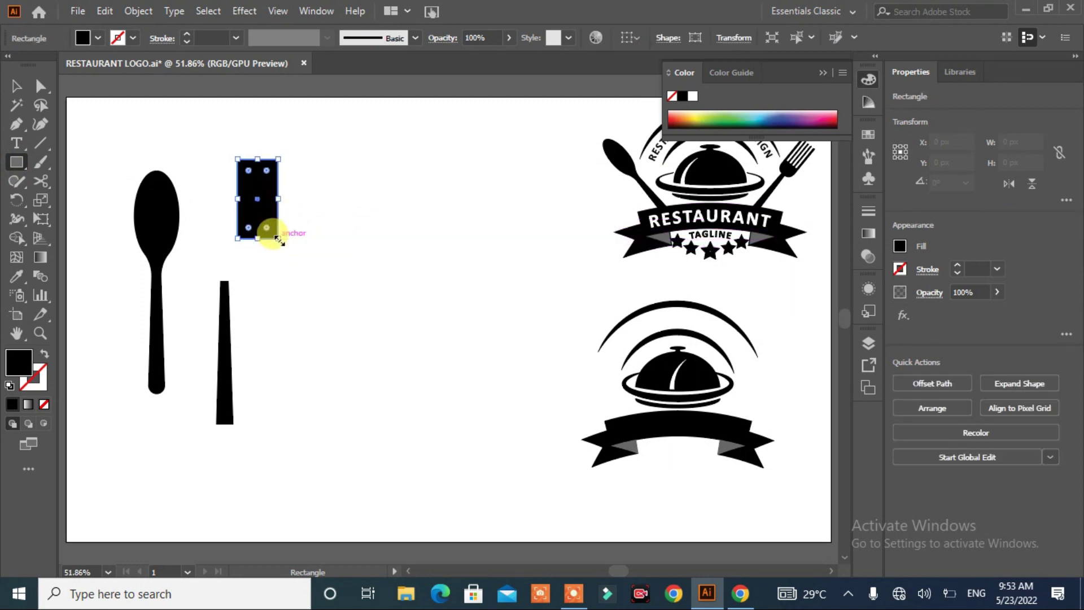
pyautogui.moveTo(344, 166); pyautogui.dragTo(348, 241)
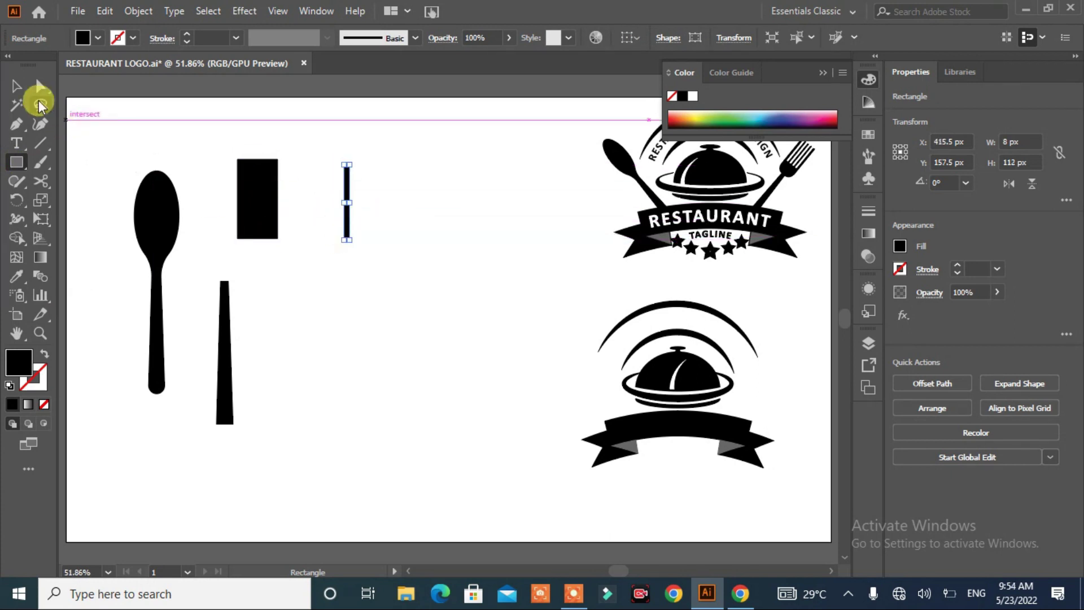
# Move the tine bar over the base and repeat it into four evenly spaced 8 × 112 px tines.
pyautogui.click(17, 87)
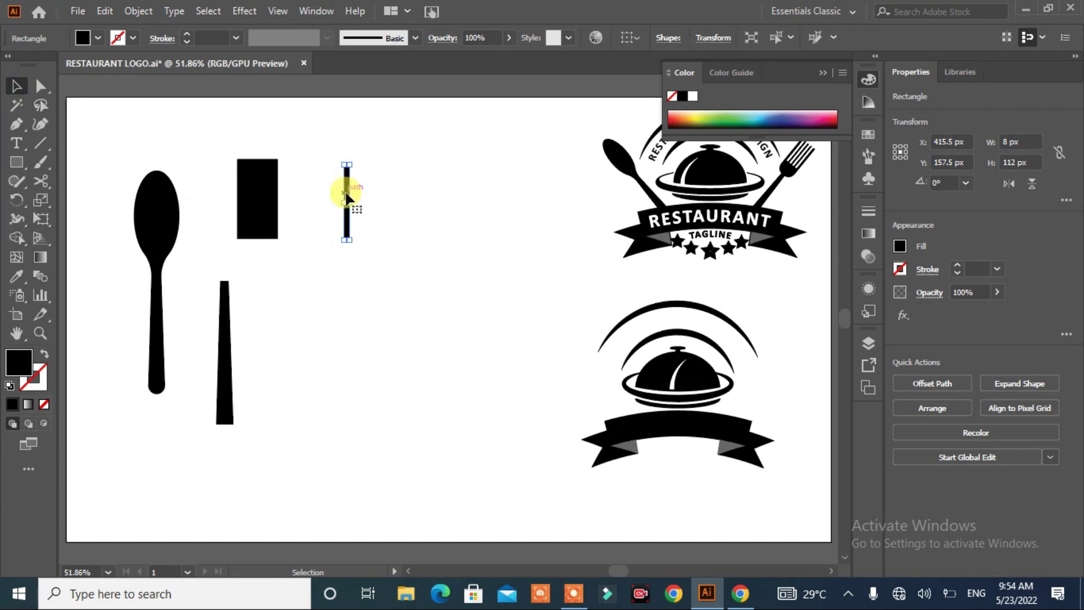
pyautogui.moveTo(349, 200)
pyautogui.mouseDown()
pyautogui.moveTo(249, 171)
pyautogui.moveTo(258, 158)
pyautogui.mouseUp()
pyautogui.press('a')
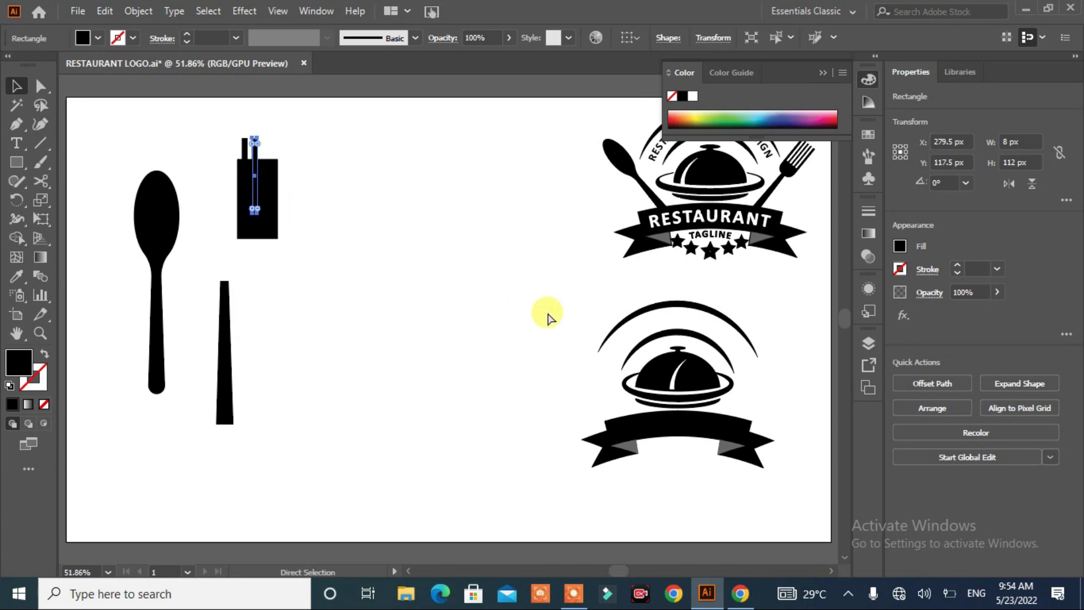
pyautogui.hotkey('ctrl', 'd')
pyautogui.hotkey('ctrl', 'd')
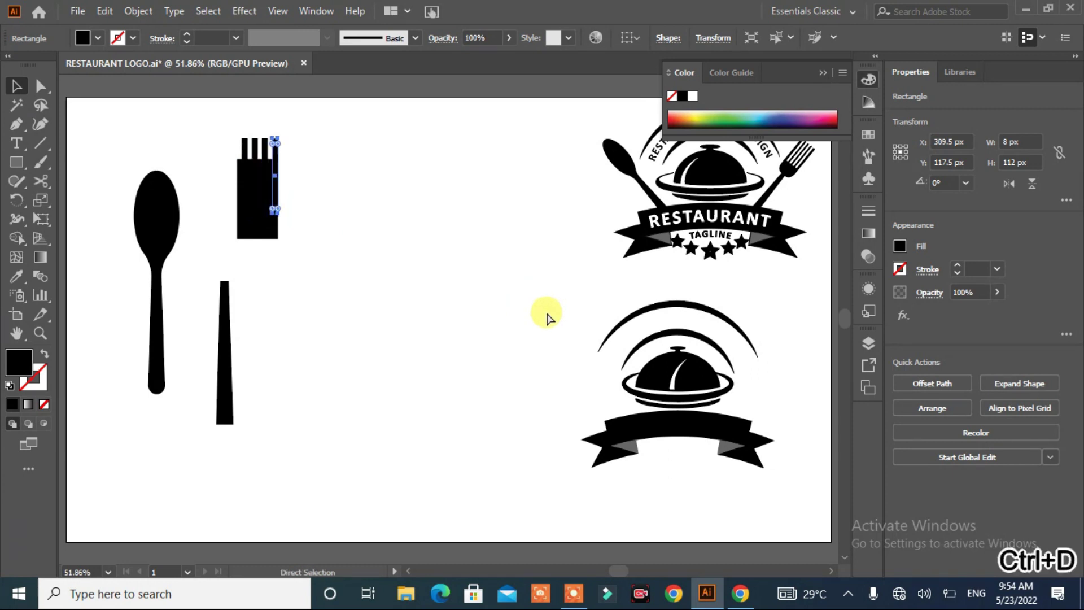
pyautogui.press('v')
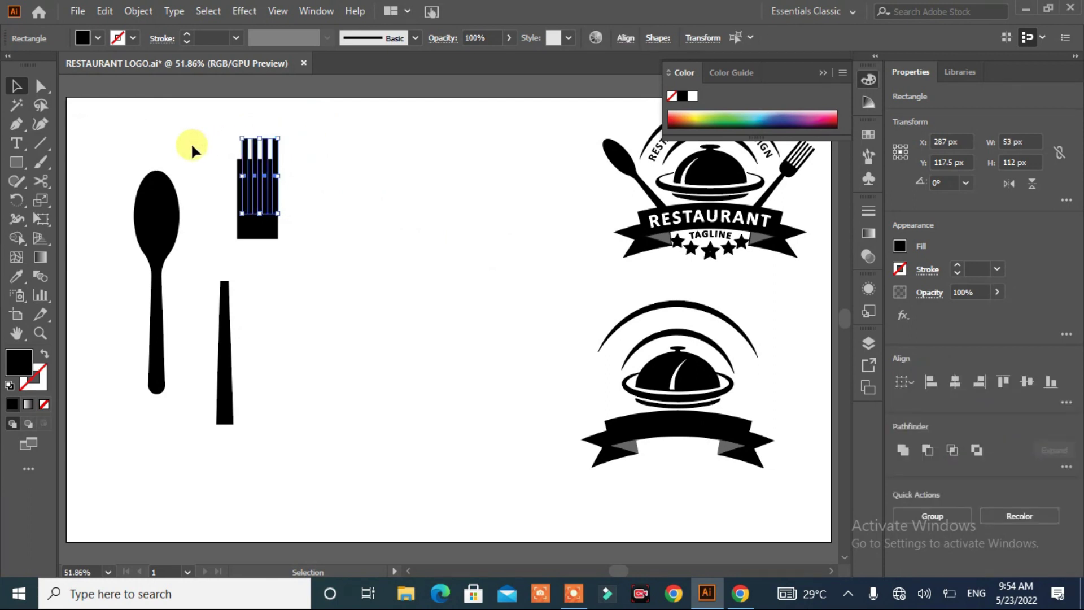
pyautogui.press('Left')
pyautogui.press('Left')
pyautogui.press('Left')
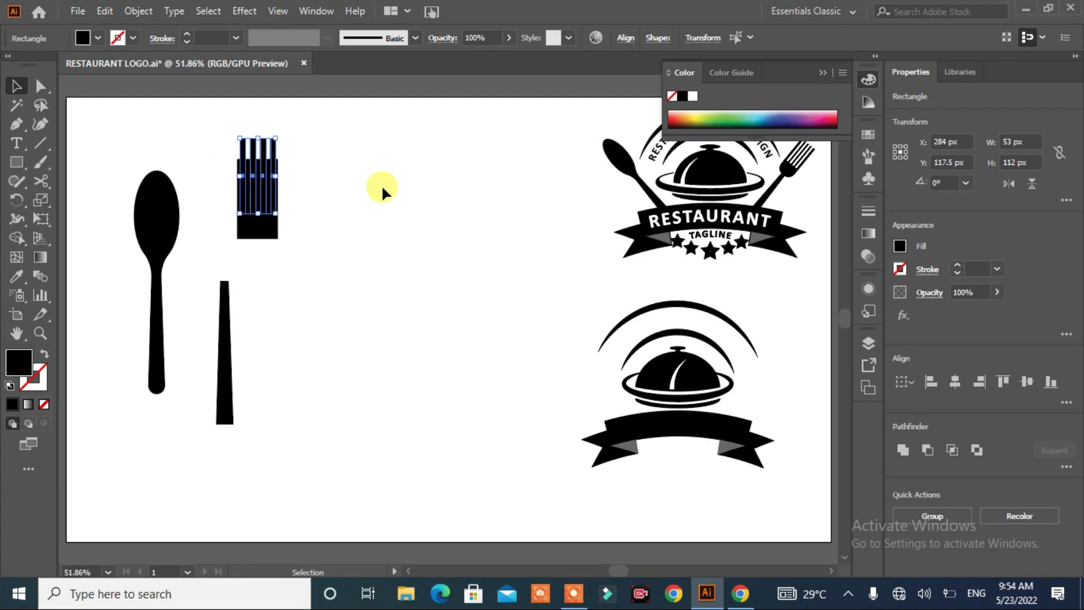
# Widen the base rectangle and nudge the four tine strips 2 px right and slightly up.
pyautogui.click(261, 232)
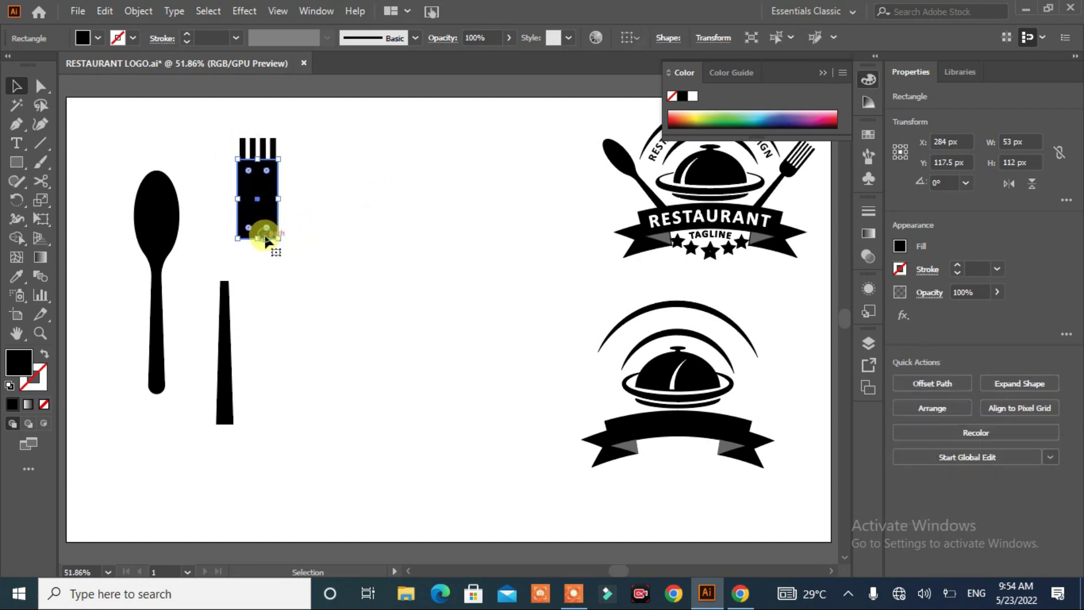
pyautogui.moveTo(279, 200); pyautogui.dragTo(285, 202)
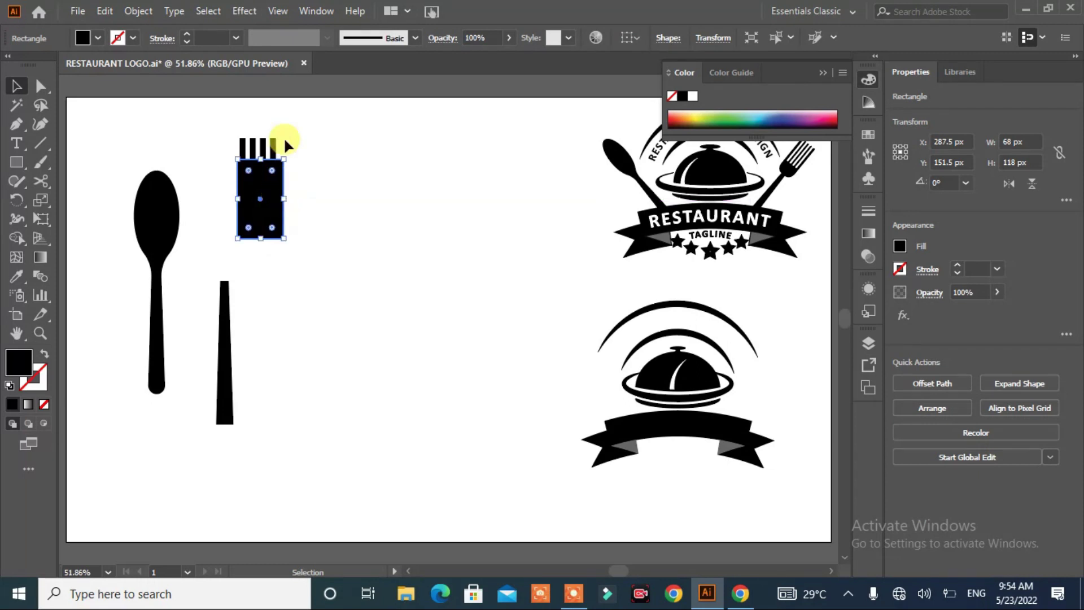
pyautogui.moveTo(308, 131); pyautogui.dragTo(193, 146)
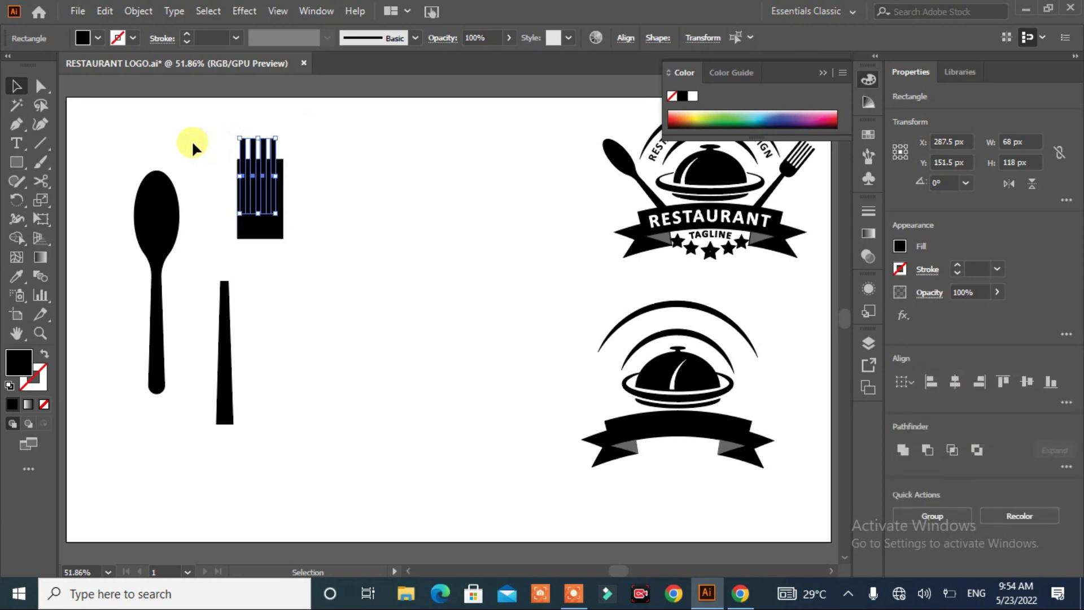
pyautogui.press('Right')
pyautogui.press('Right')
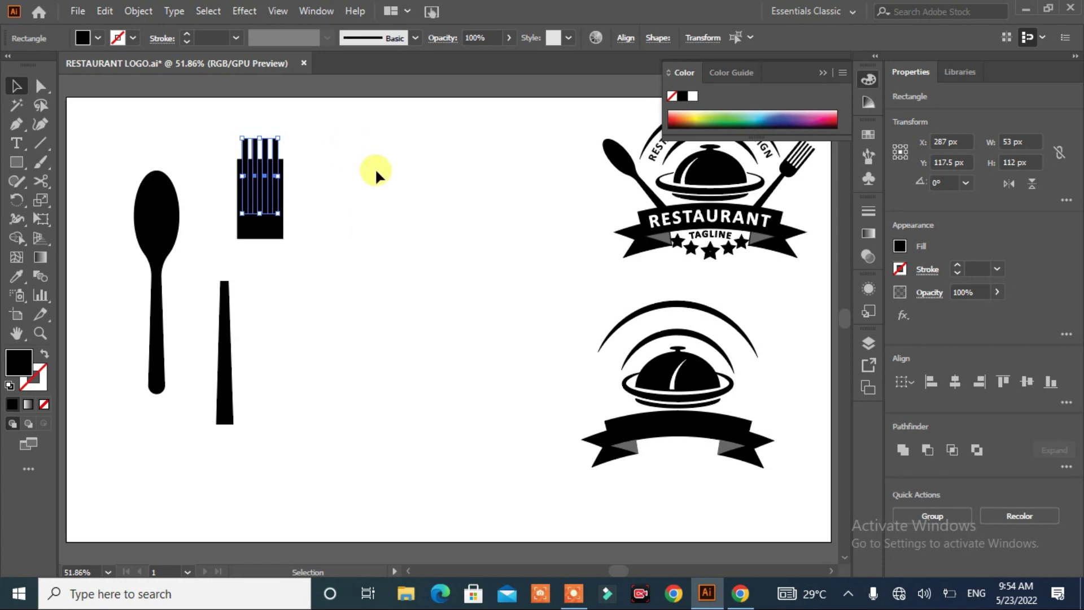
pyautogui.press('Up')
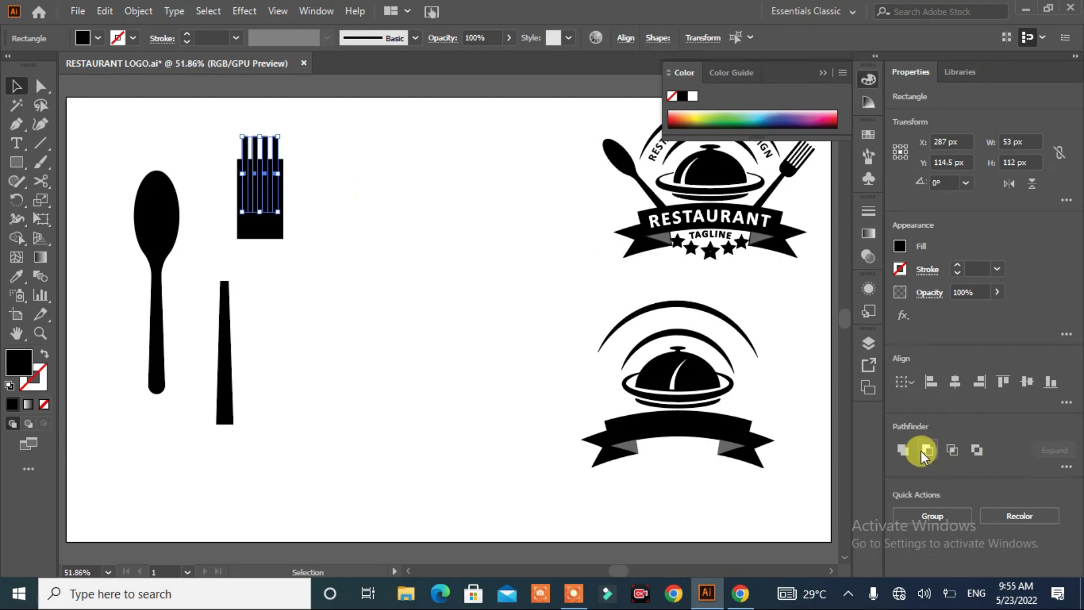
# Unite the tines and subtract them from the base, leaving a 68 × 118 px slotted head.
pyautogui.click(904, 455)
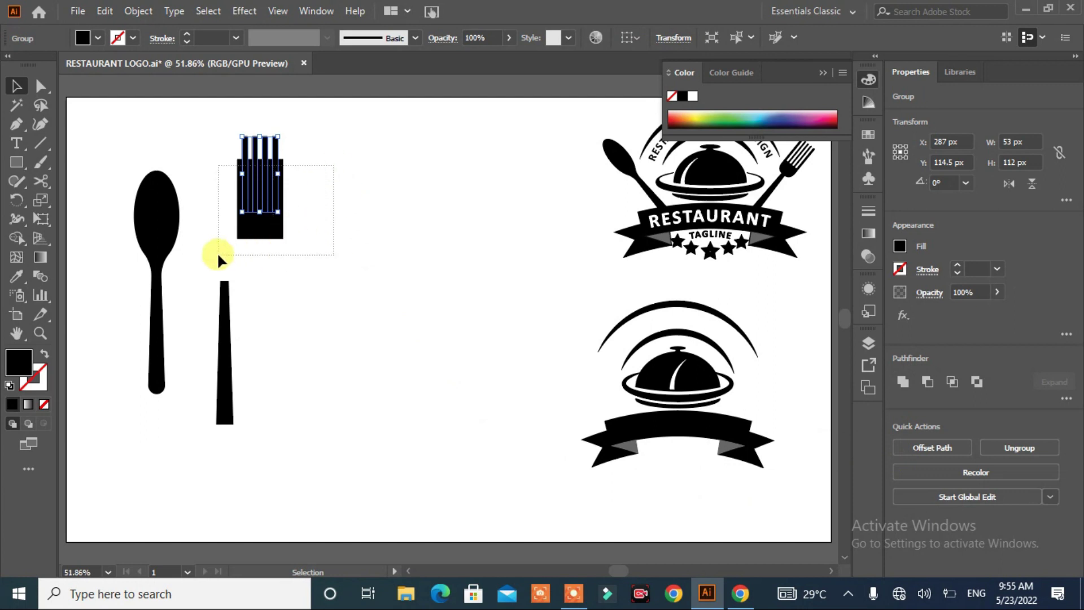
pyautogui.moveTo(217, 252); pyautogui.dragTo(224, 249)
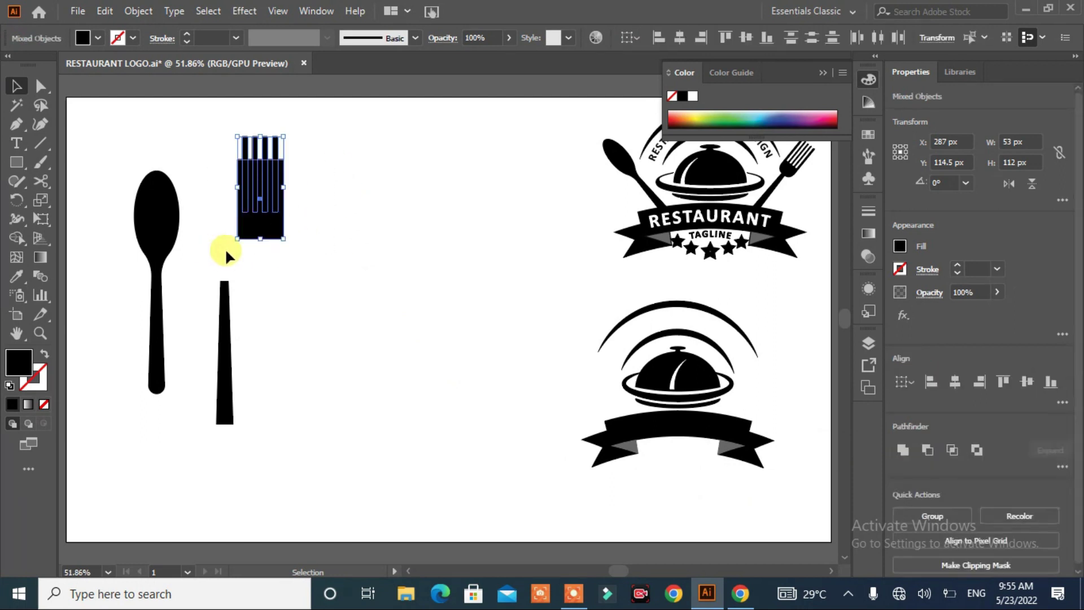
pyautogui.click(926, 455)
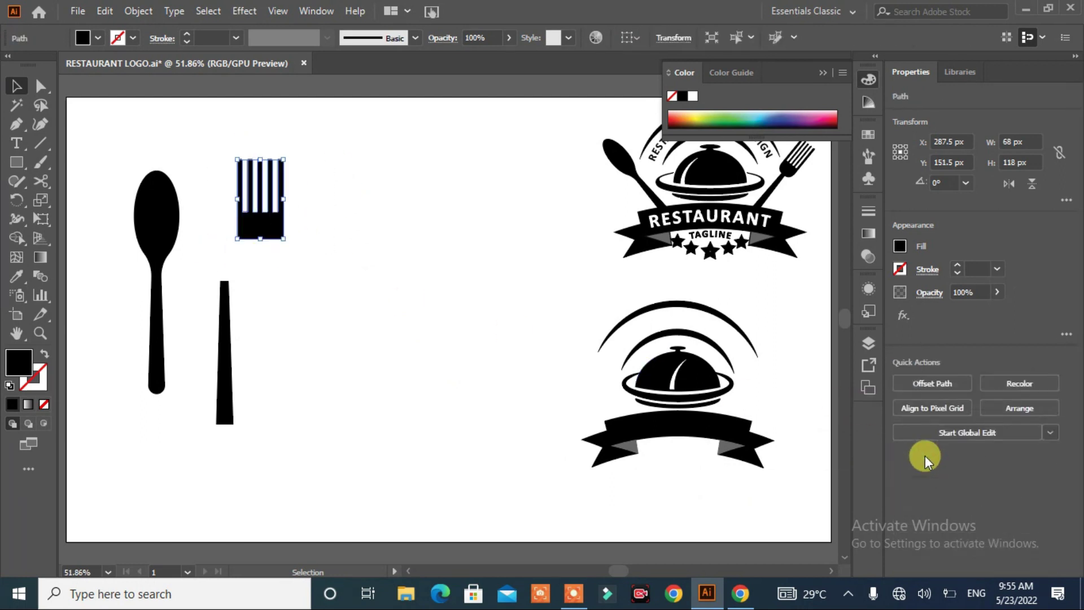
# Round the fork head's bottom corners to a 34 px radius with live corners.
pyautogui.click(323, 270)
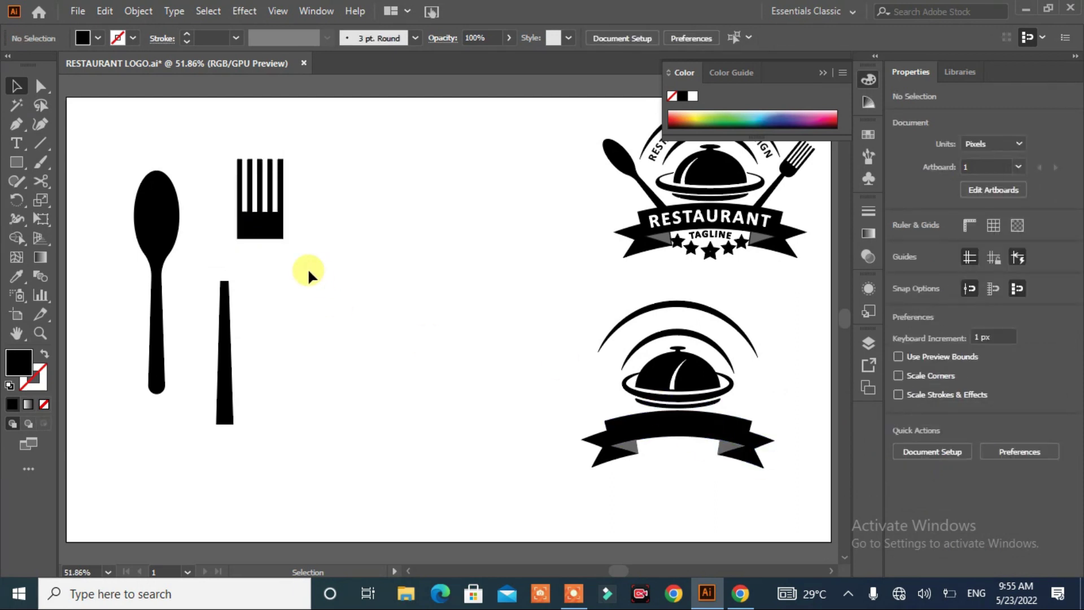
pyautogui.click(274, 238)
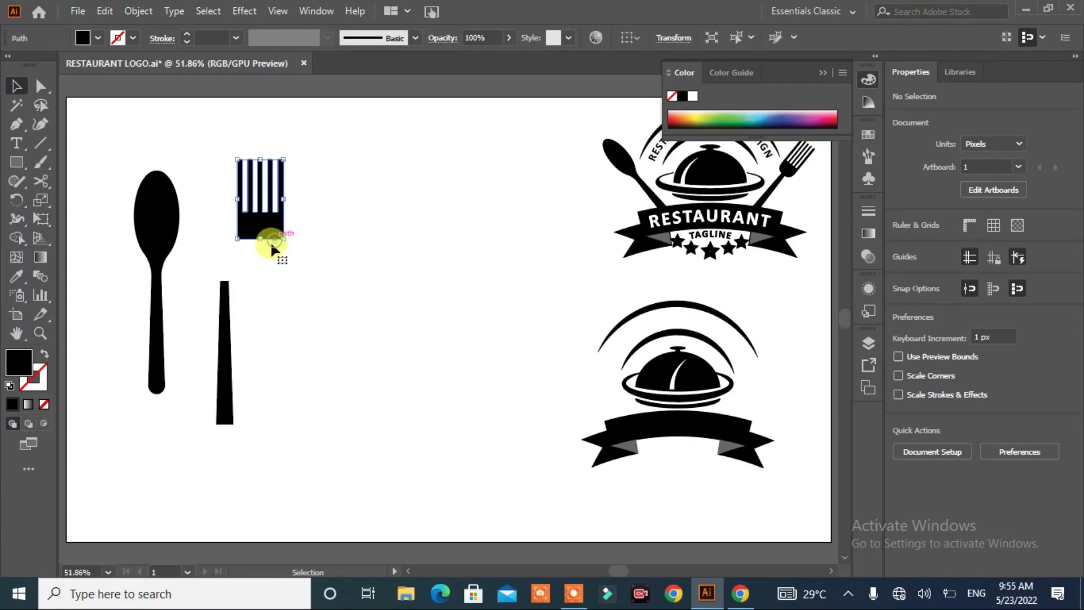
pyautogui.click(40, 88)
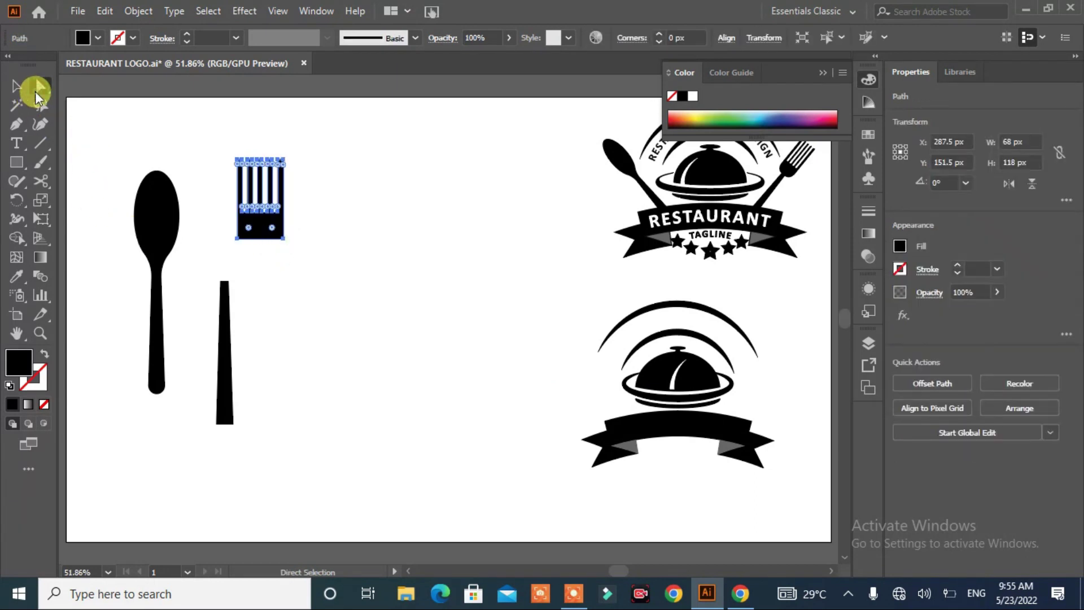
pyautogui.moveTo(301, 233)
pyautogui.mouseDown()
pyautogui.moveTo(193, 245)
pyautogui.moveTo(269, 194)
pyautogui.mouseUp()
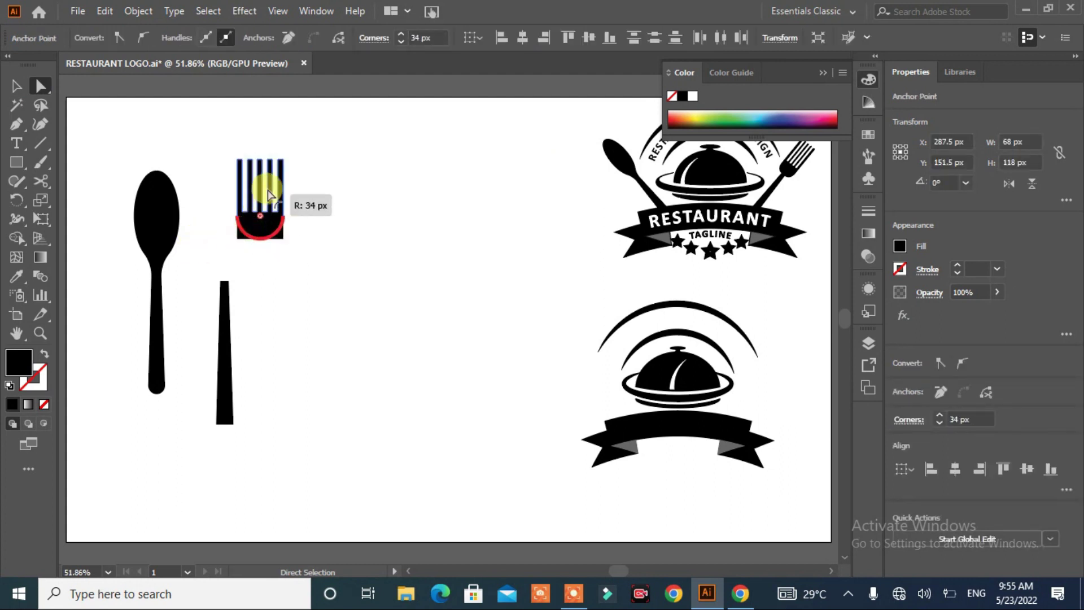
pyautogui.click(291, 180)
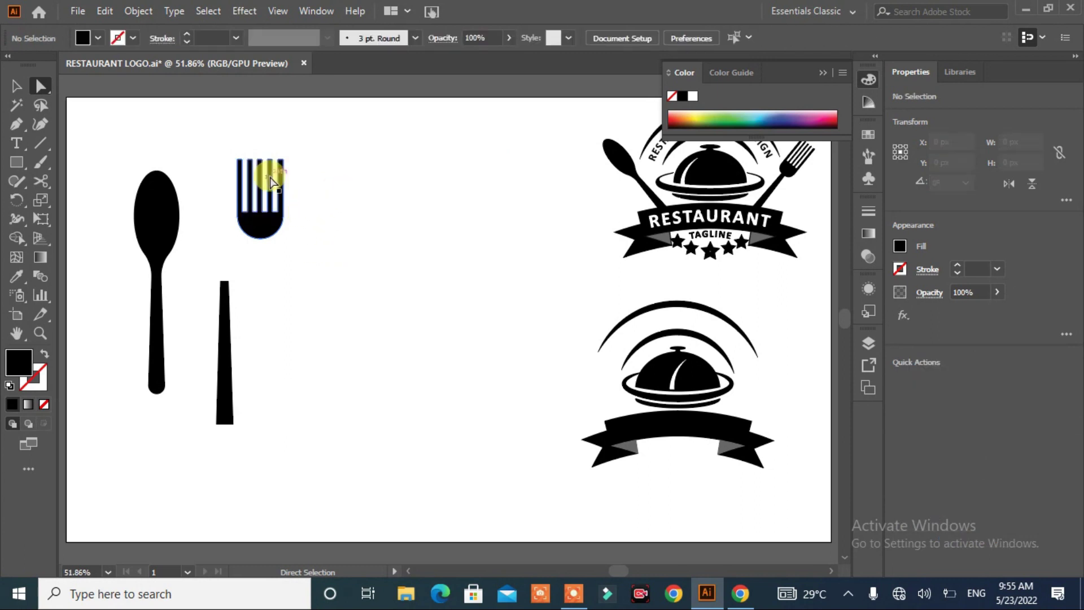
pyautogui.moveTo(302, 150); pyautogui.dragTo(218, 169)
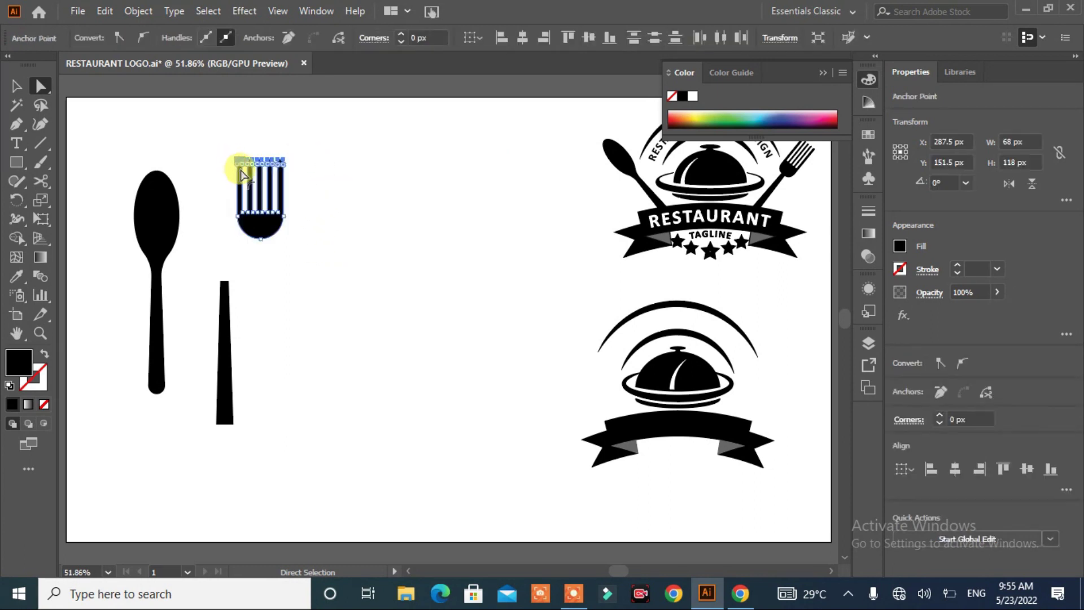
pyautogui.click(406, 177)
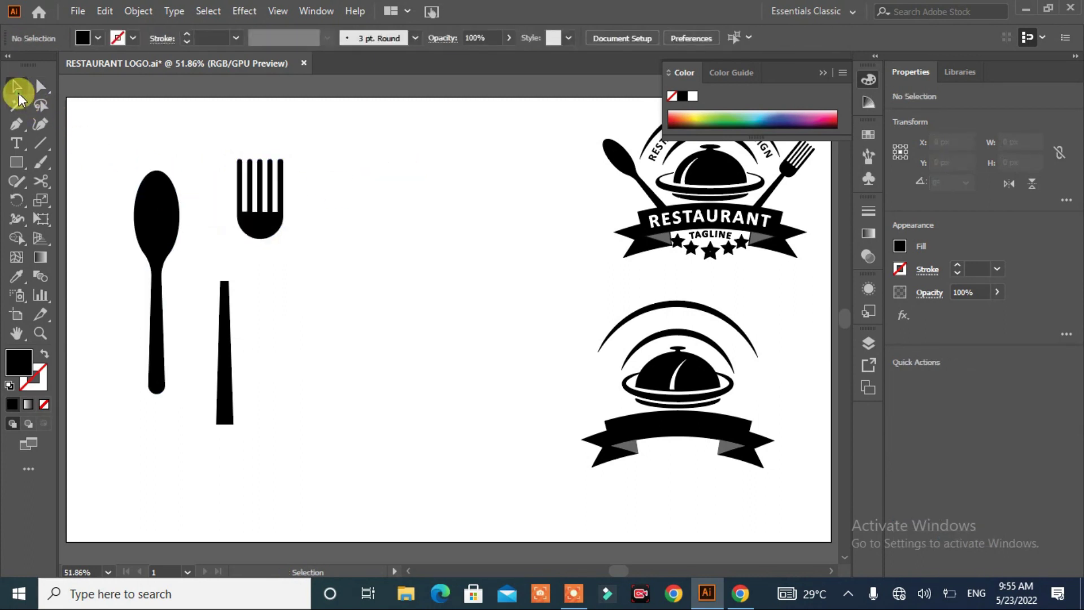
# Fit the 60 px wide fork head onto the handle, centre them and unite into one fork.
pyautogui.click(17, 88)
pyautogui.moveTo(255, 231)
pyautogui.mouseDown()
pyautogui.moveTo(224, 252)
pyautogui.moveTo(222, 277)
pyautogui.moveTo(240, 247)
pyautogui.mouseUp()
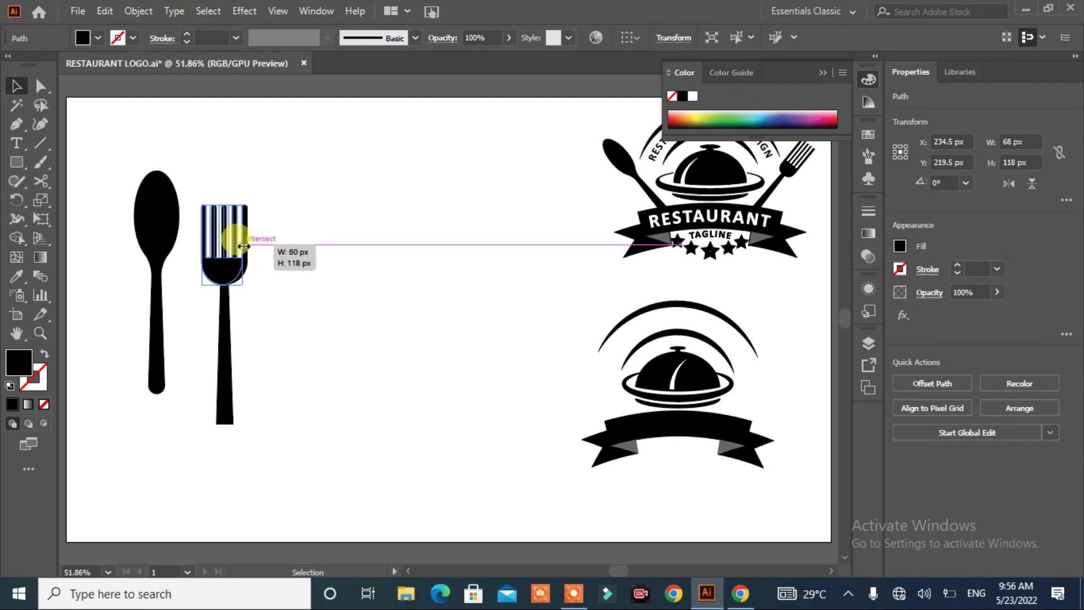
pyautogui.moveTo(239, 246); pyautogui.dragTo(229, 276)
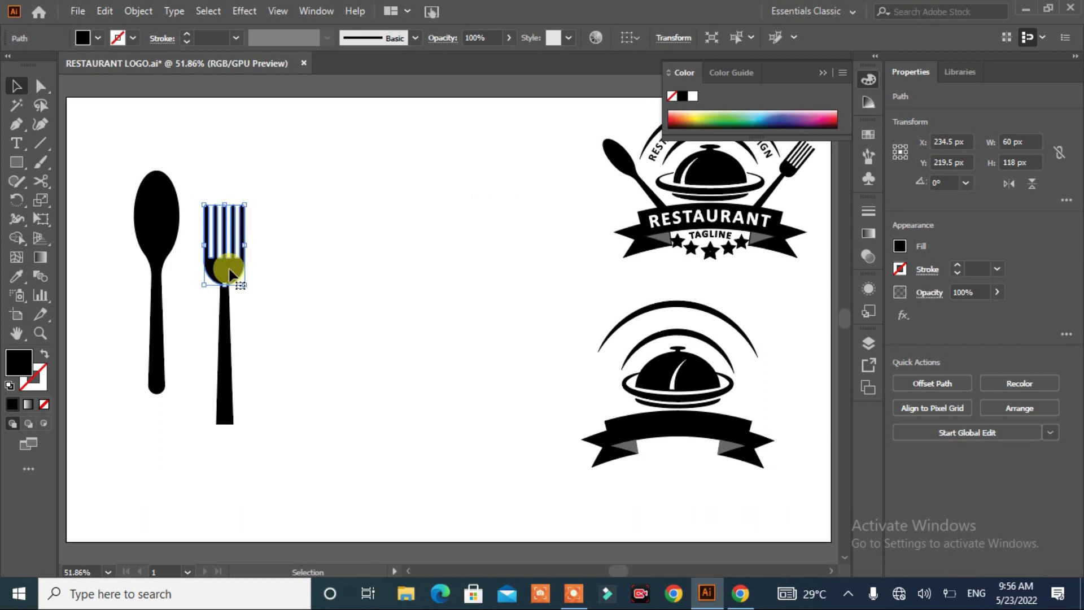
pyautogui.click(302, 298)
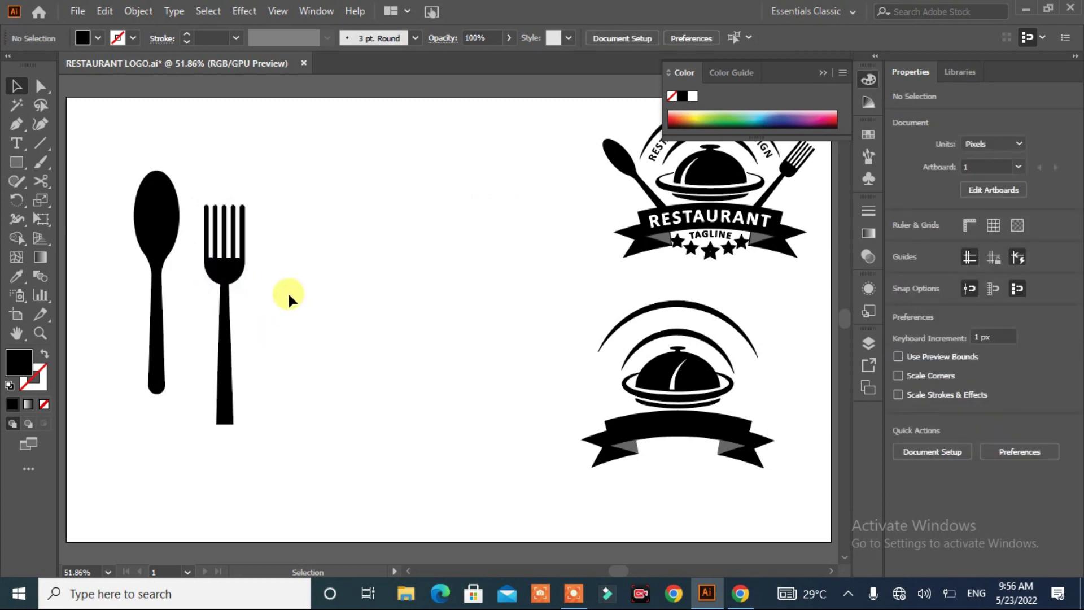
pyautogui.moveTo(285, 270)
pyautogui.mouseDown()
pyautogui.moveTo(219, 307)
pyautogui.moveTo(177, 354)
pyautogui.mouseUp()
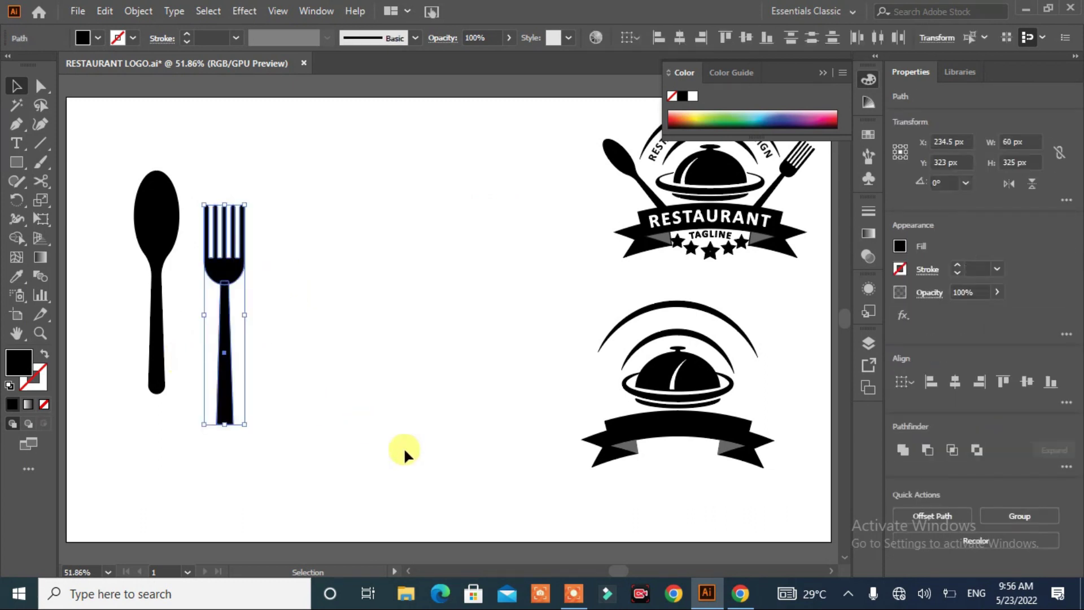
pyautogui.click(959, 385)
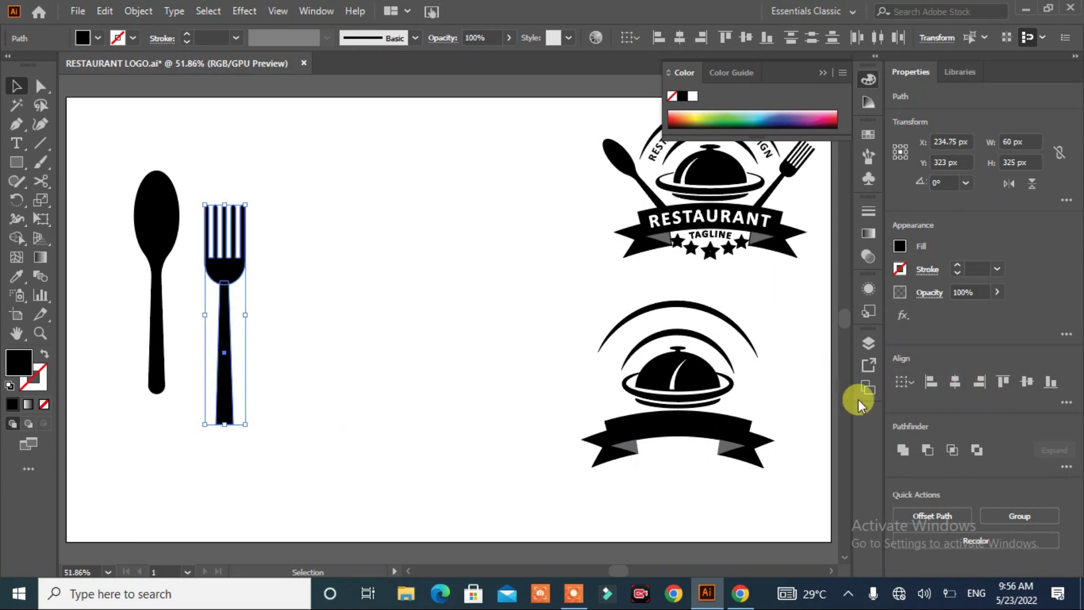
pyautogui.click(904, 453)
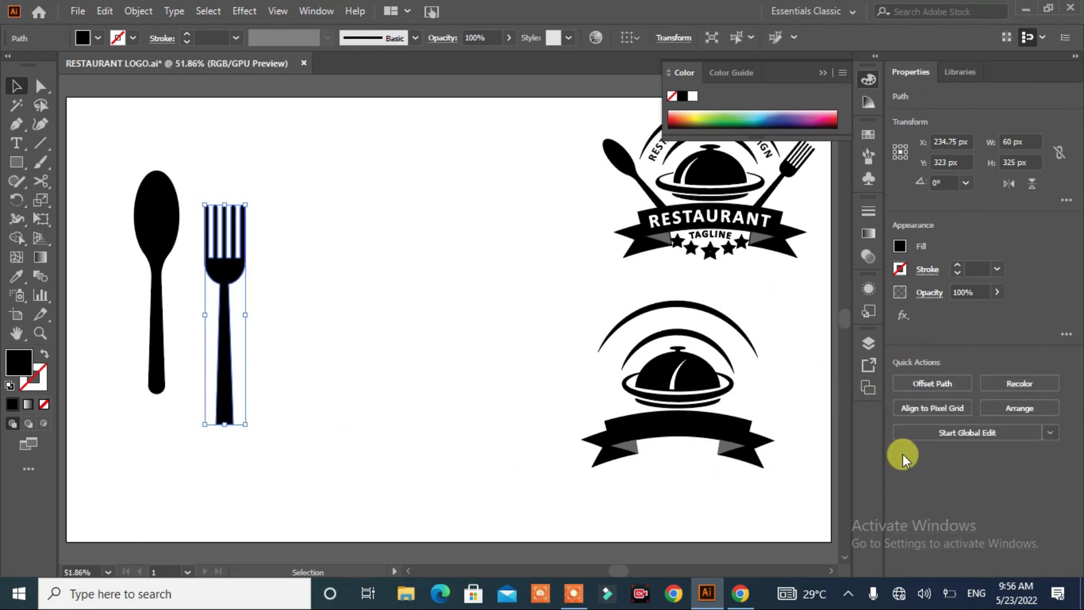
# Round the fork handle's bottom end to a 12.12 px corner radius.
pyautogui.click(375, 416)
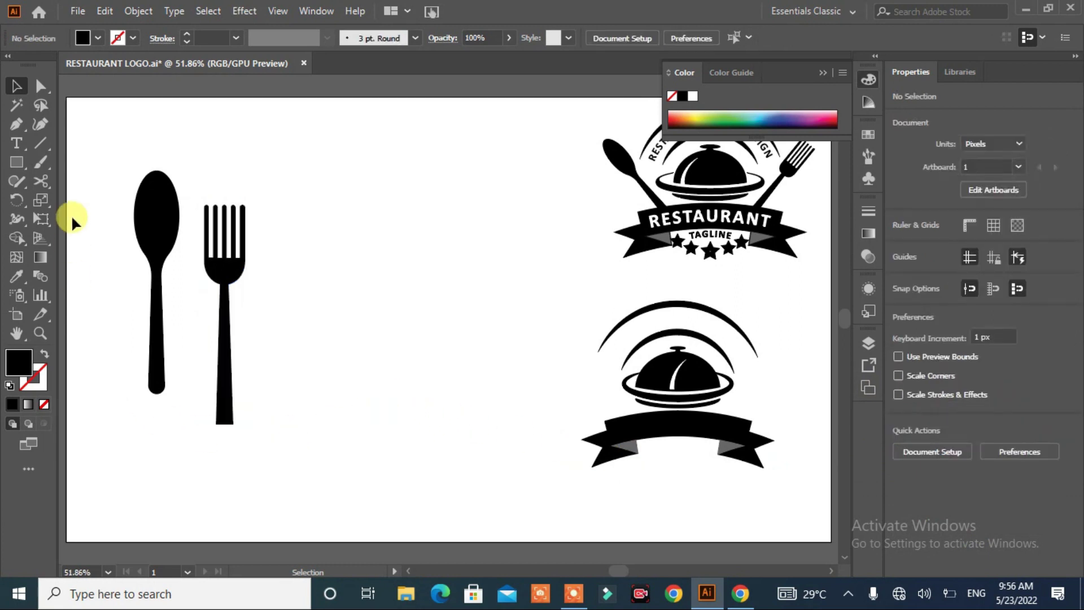
pyautogui.click(40, 87)
pyautogui.moveTo(273, 399)
pyautogui.mouseDown()
pyautogui.moveTo(195, 443)
pyautogui.moveTo(224, 408)
pyautogui.mouseUp()
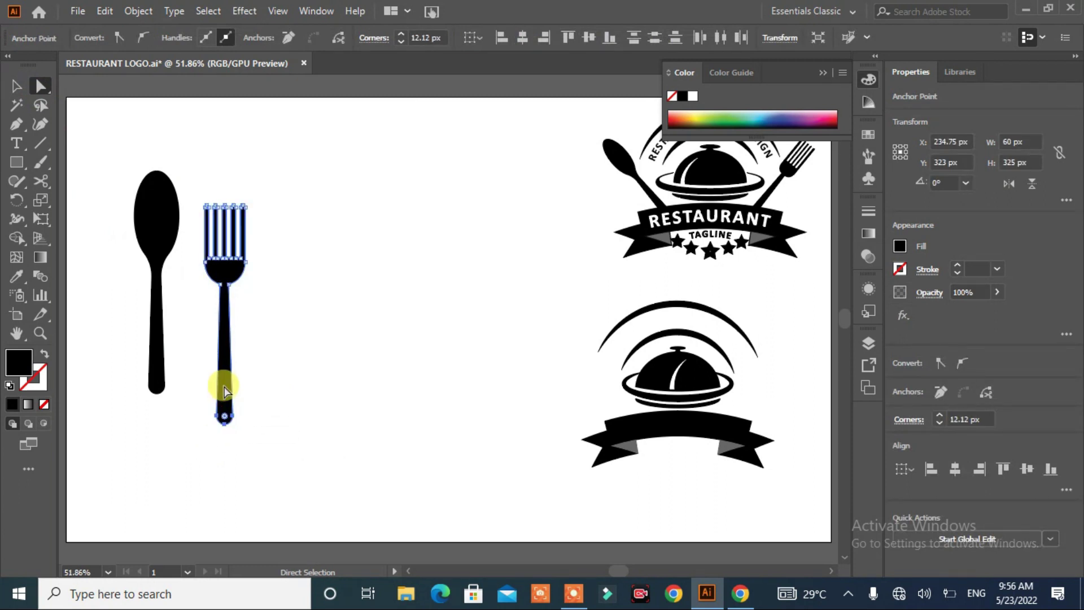
pyautogui.click(275, 409)
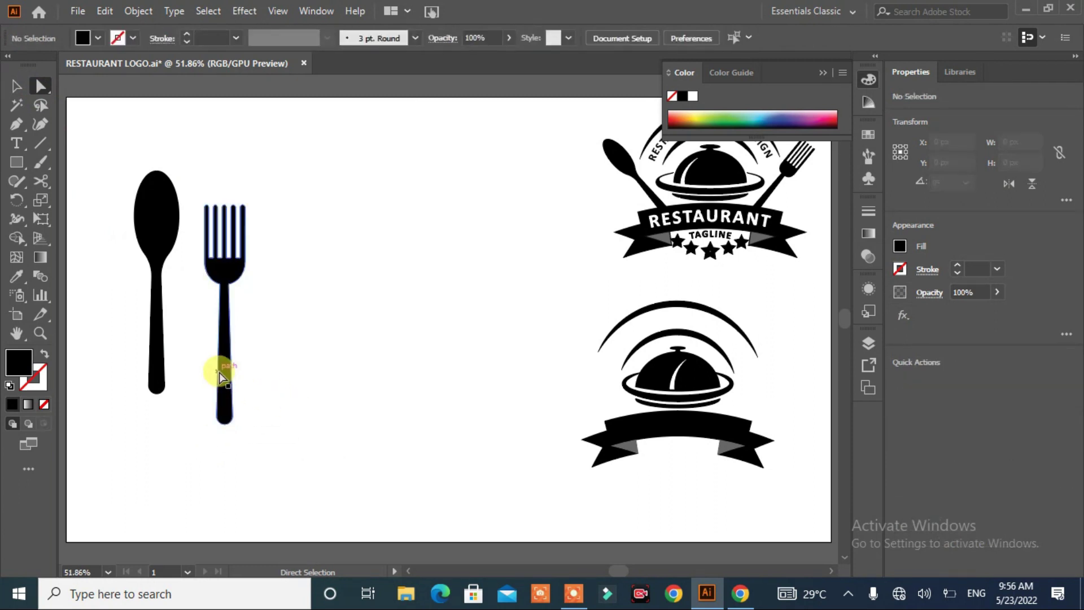
# Place the fork right of the cloche and tilt the spoon about 39° left behind the banner.
pyautogui.click(18, 86)
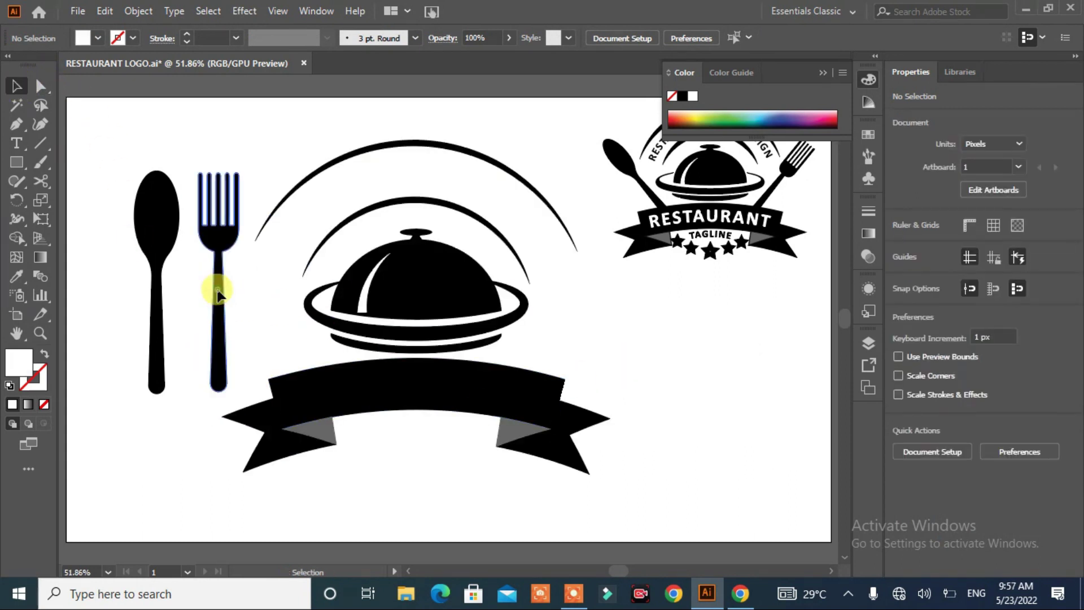
pyautogui.moveTo(217, 294); pyautogui.dragTo(565, 303)
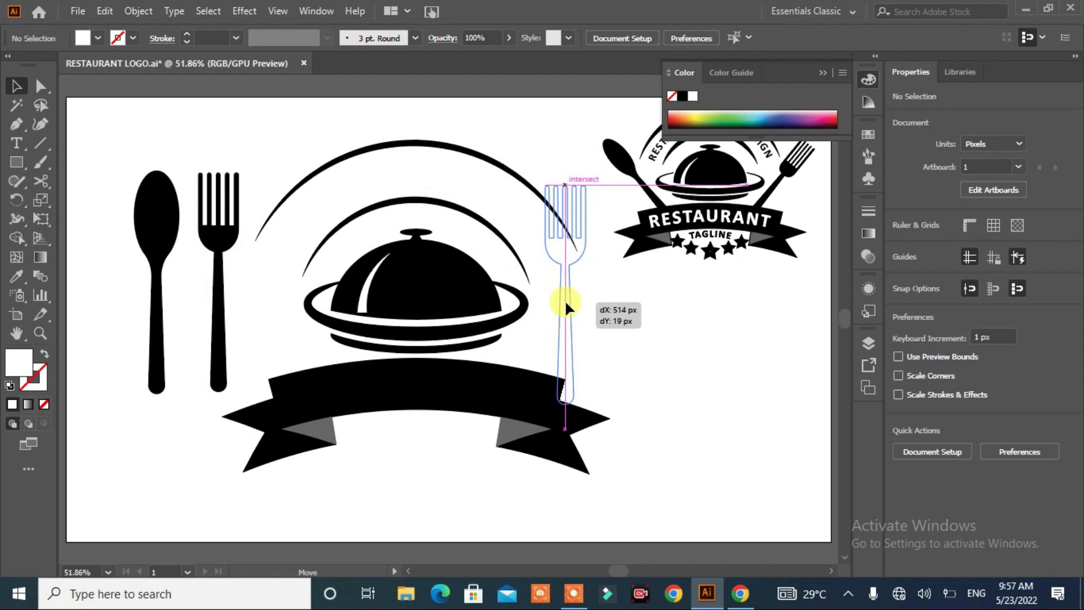
pyautogui.moveTo(152, 335); pyautogui.dragTo(287, 339)
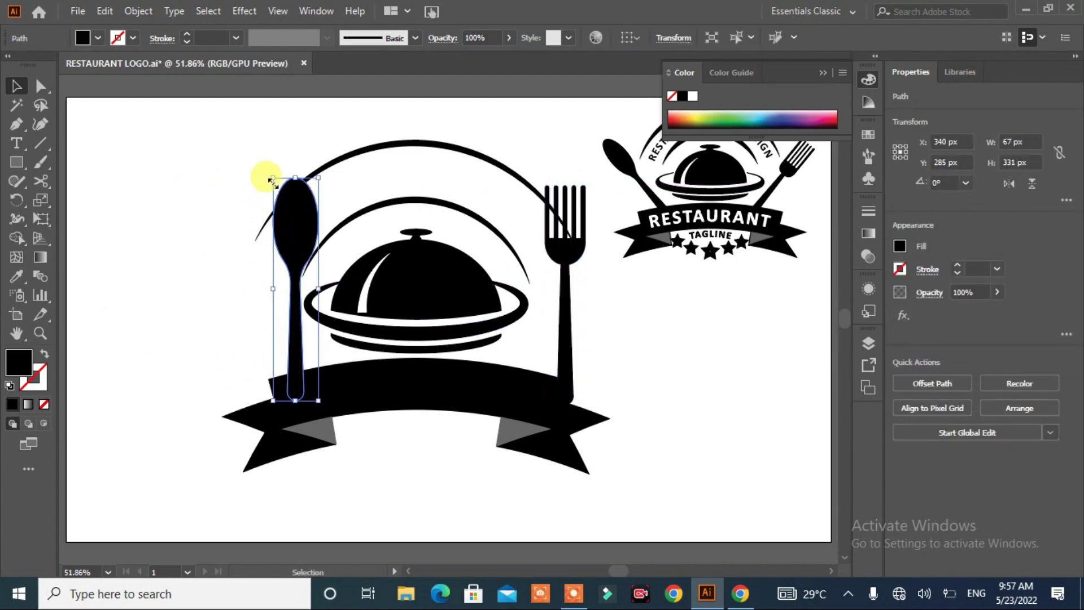
pyautogui.moveTo(274, 172); pyautogui.dragTo(168, 180)
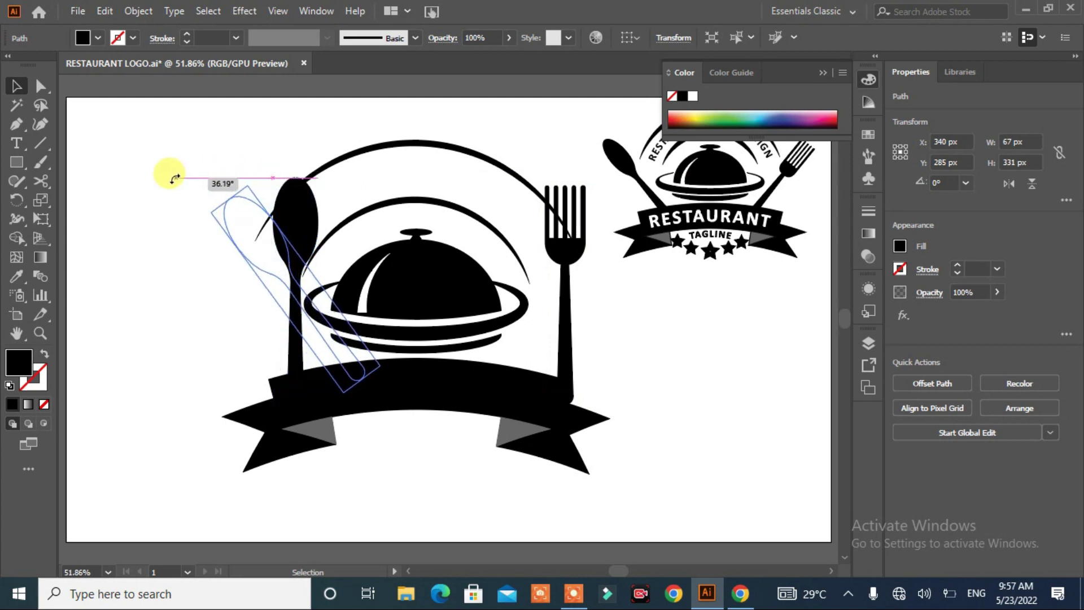
pyautogui.moveTo(330, 370); pyautogui.dragTo(313, 379)
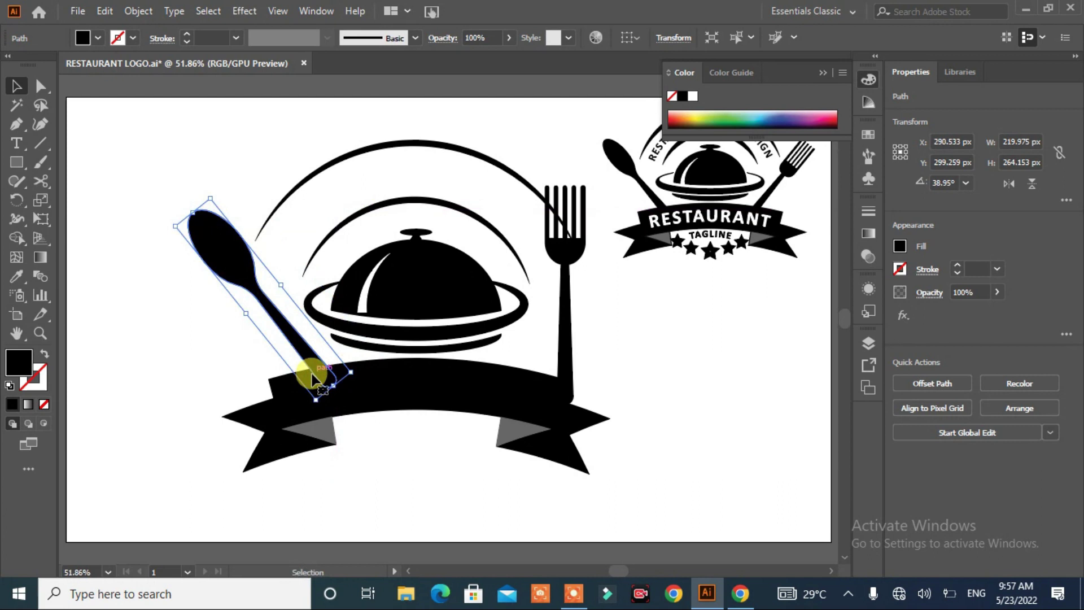
# Rotate the fork clockwise to about 330.5° so it leans right.
pyautogui.click(570, 379)
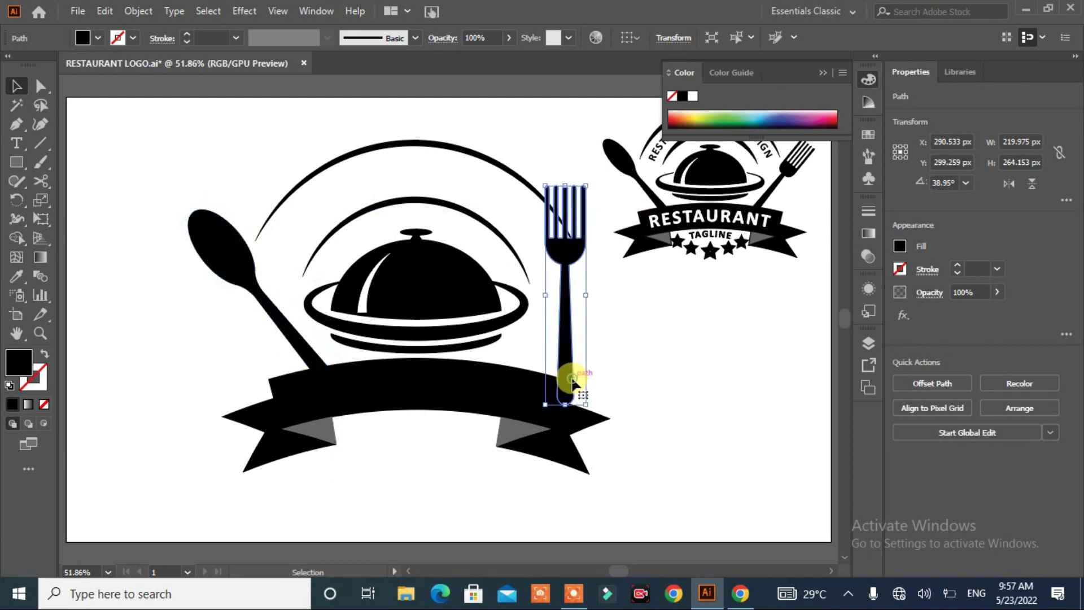
pyautogui.moveTo(596, 177); pyautogui.dragTo(634, 218)
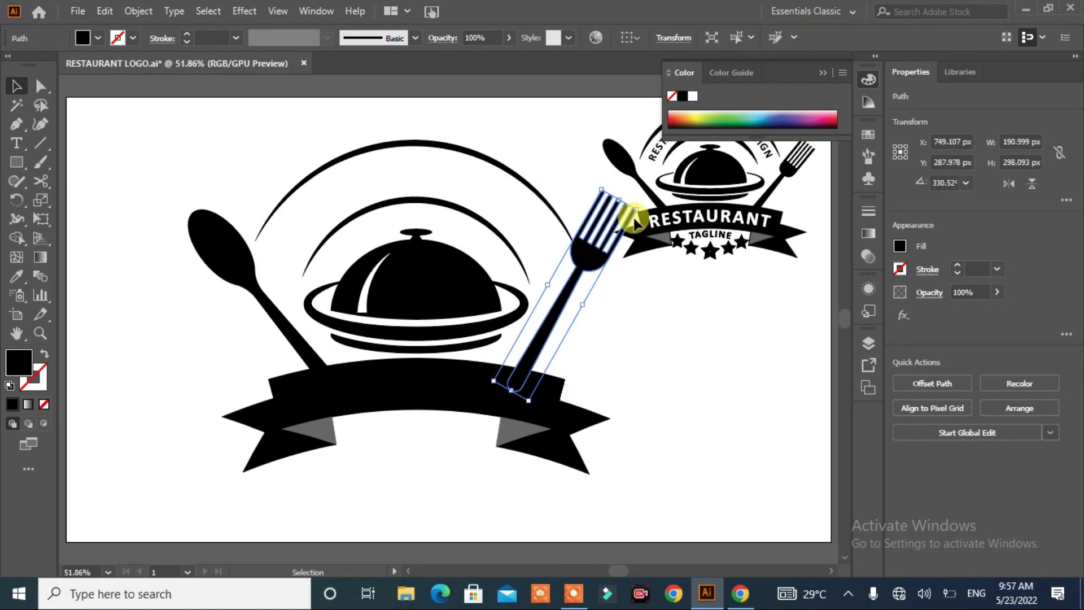
pyautogui.moveTo(634, 218); pyautogui.dragTo(633, 217)
pyautogui.click(616, 317)
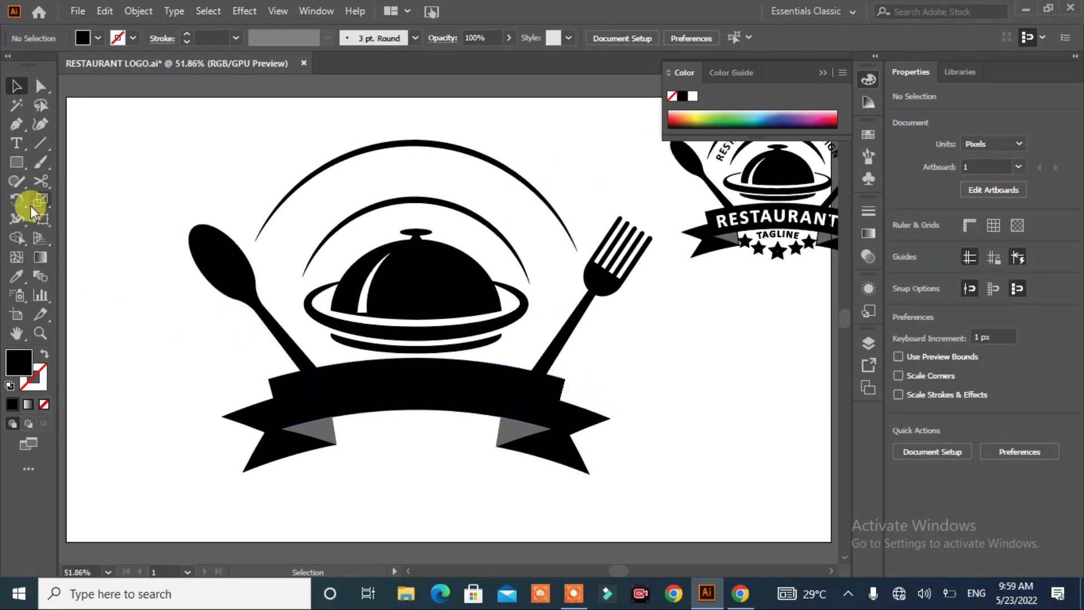
# Type RESTAURANT, enlarge it, and move it onto the ribbon banner.
pyautogui.click(19, 144)
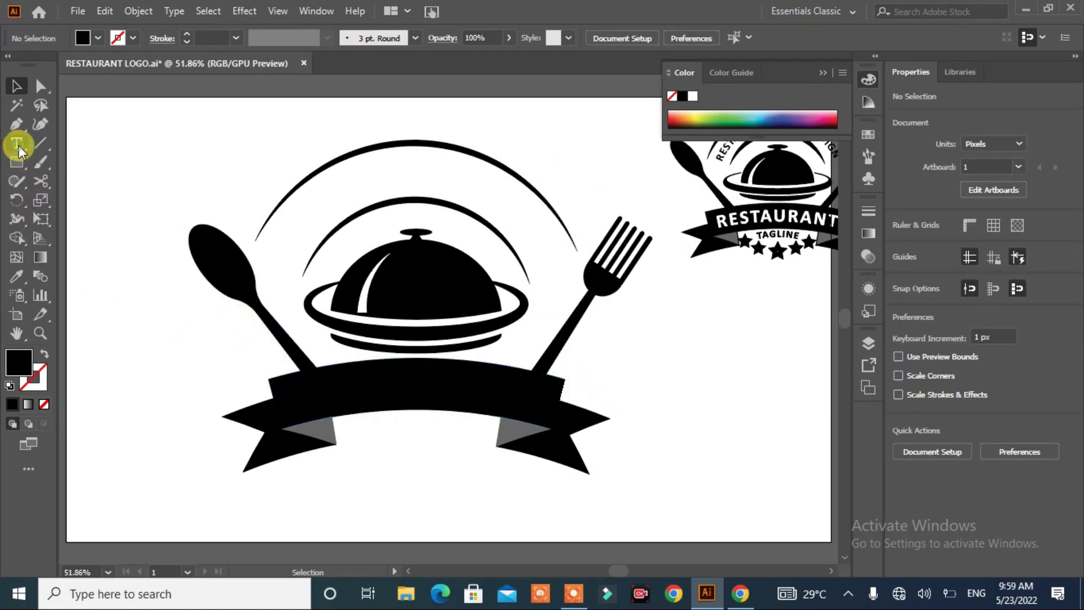
pyautogui.click(115, 152)
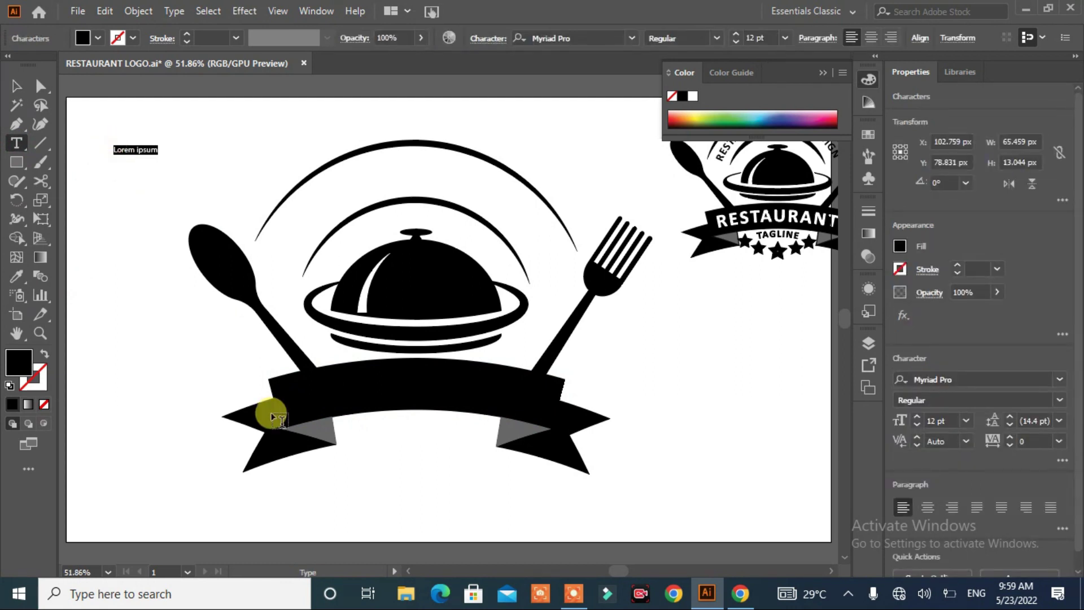
pyautogui.write('RESTAURANT')
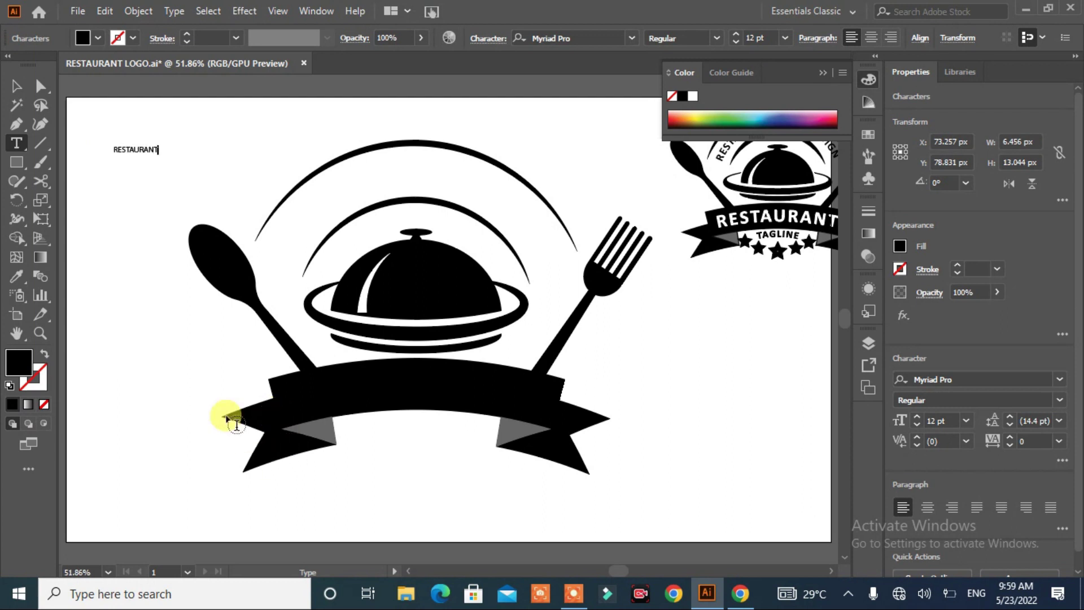
pyautogui.click(16, 87)
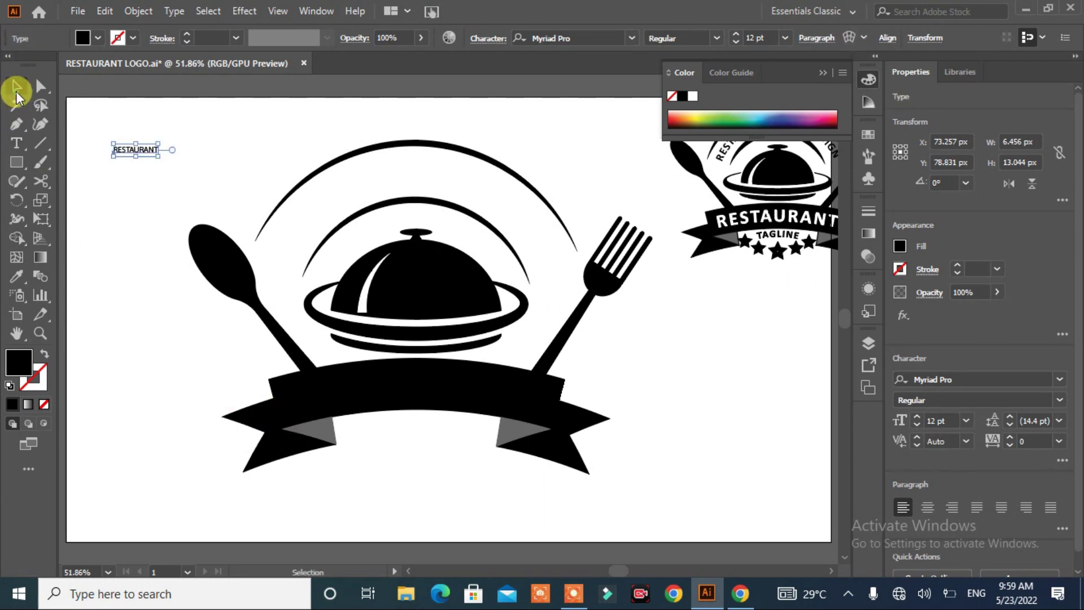
pyautogui.moveTo(160, 159); pyautogui.dragTo(303, 229)
pyautogui.moveTo(239, 174); pyautogui.dragTo(232, 160)
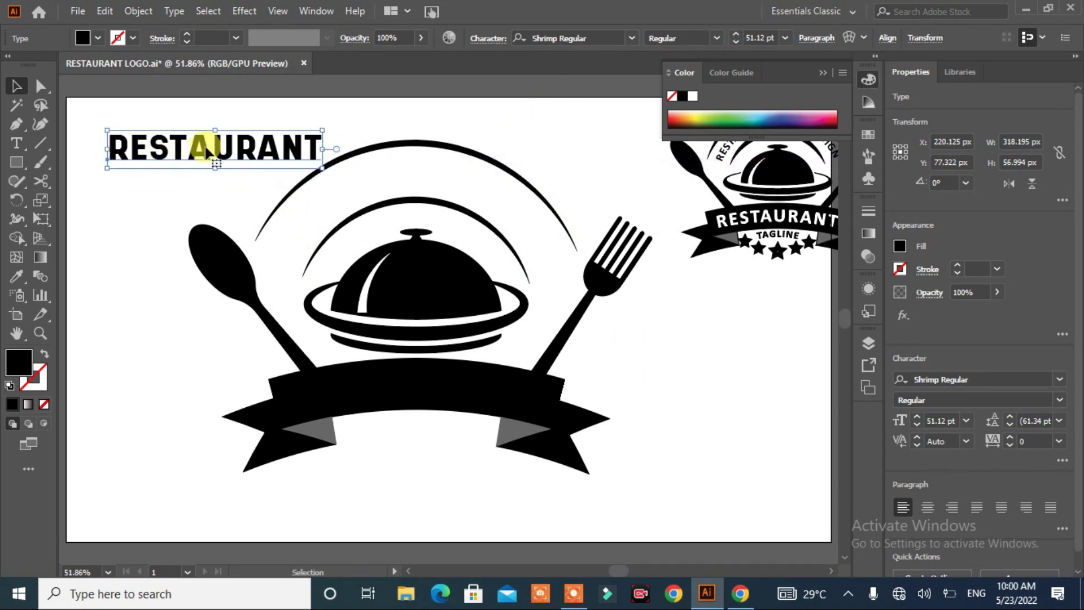
pyautogui.moveTo(202, 148); pyautogui.dragTo(399, 388)
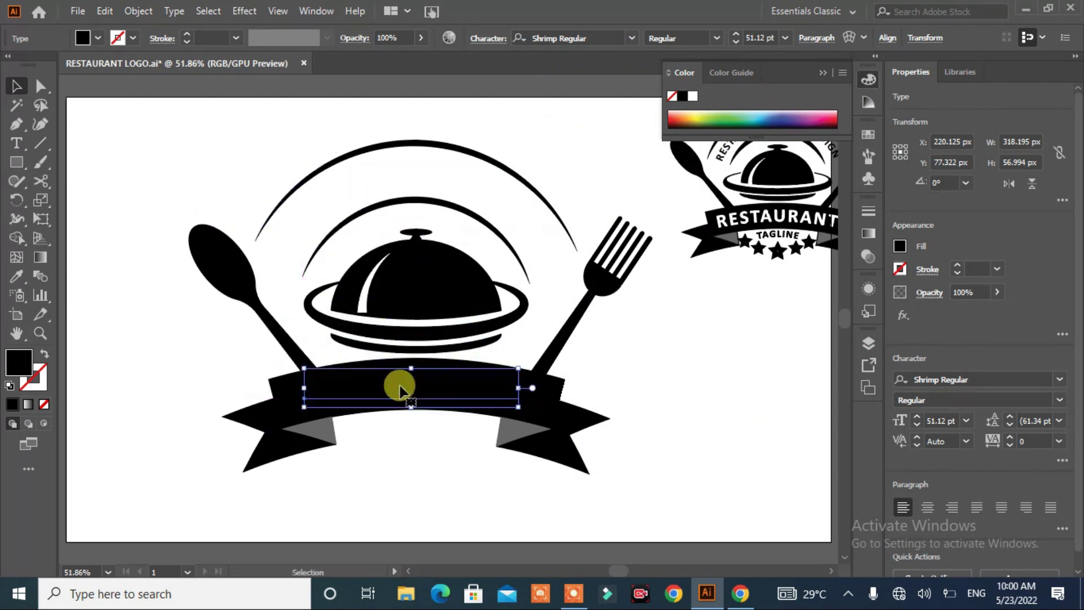
# Give the RESTAURANT text a white fill and tracking of 100.
pyautogui.click(99, 40)
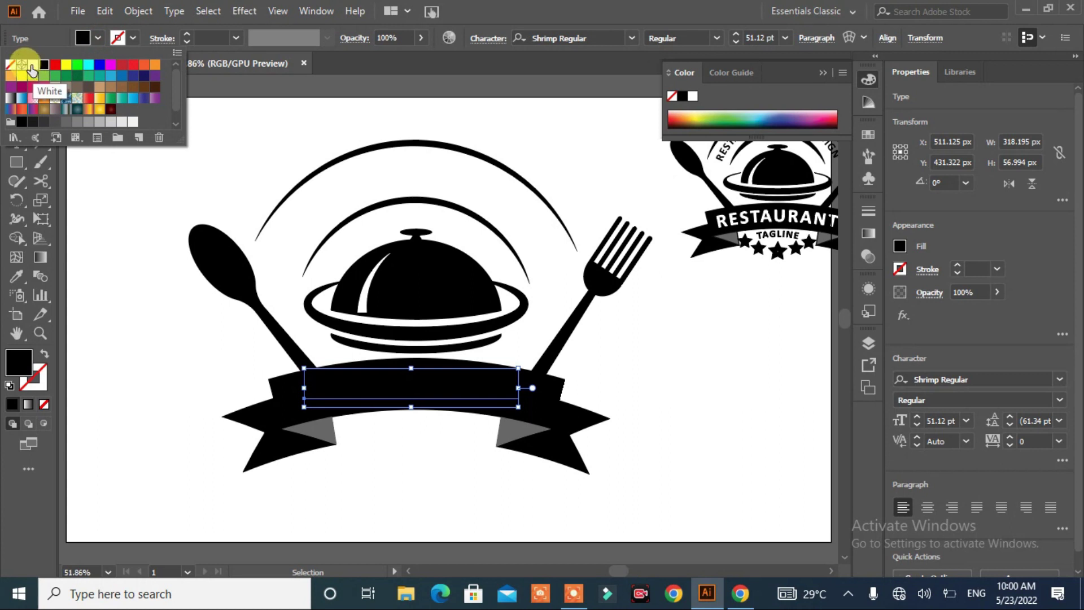
pyautogui.click(31, 66)
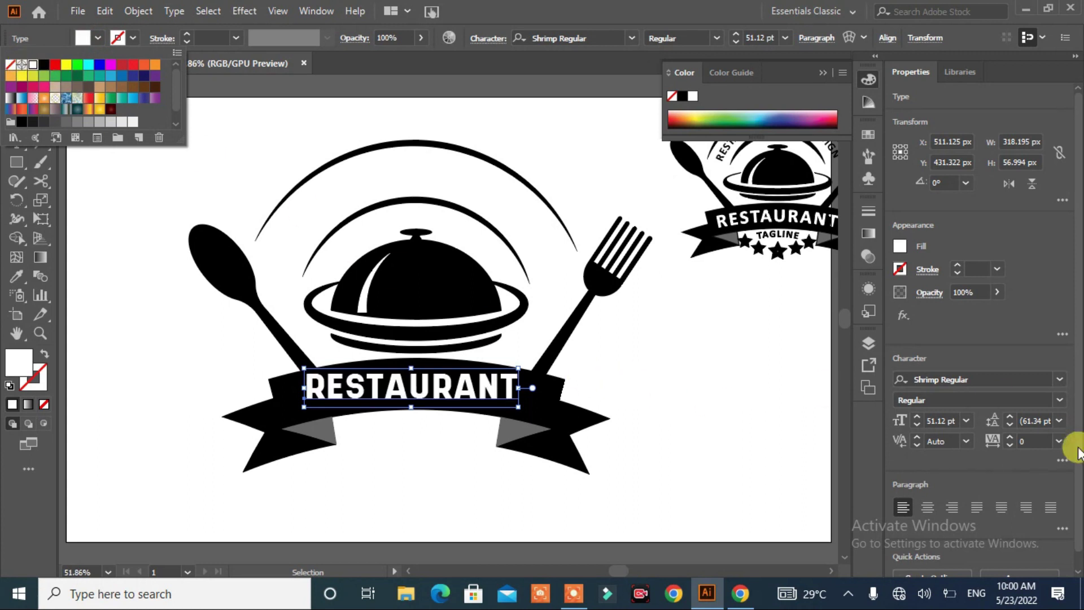
pyautogui.click(1055, 446)
pyautogui.click(1057, 442)
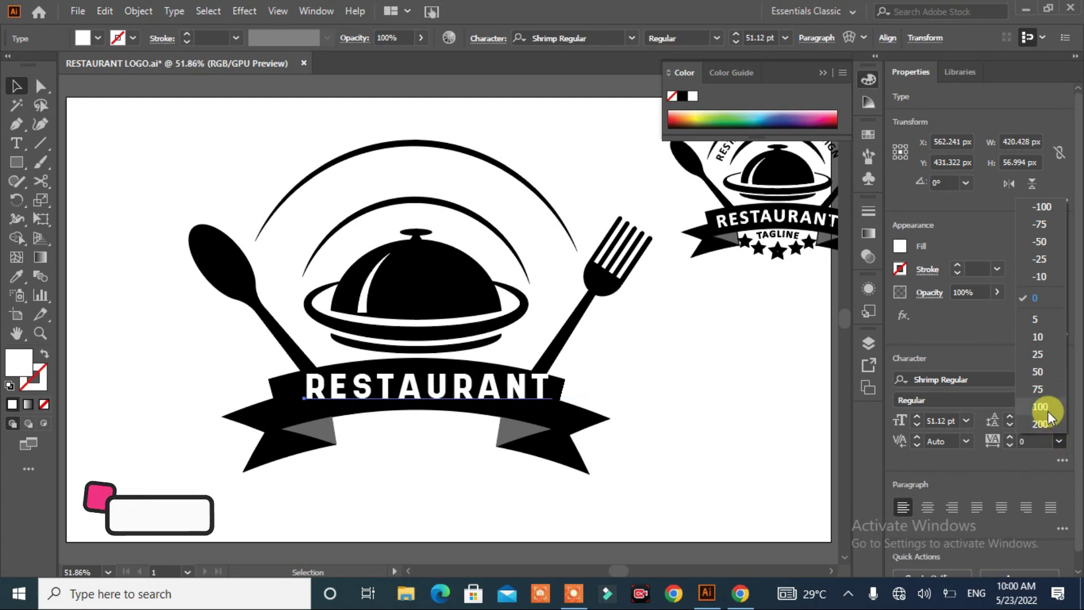
pyautogui.click(1048, 411)
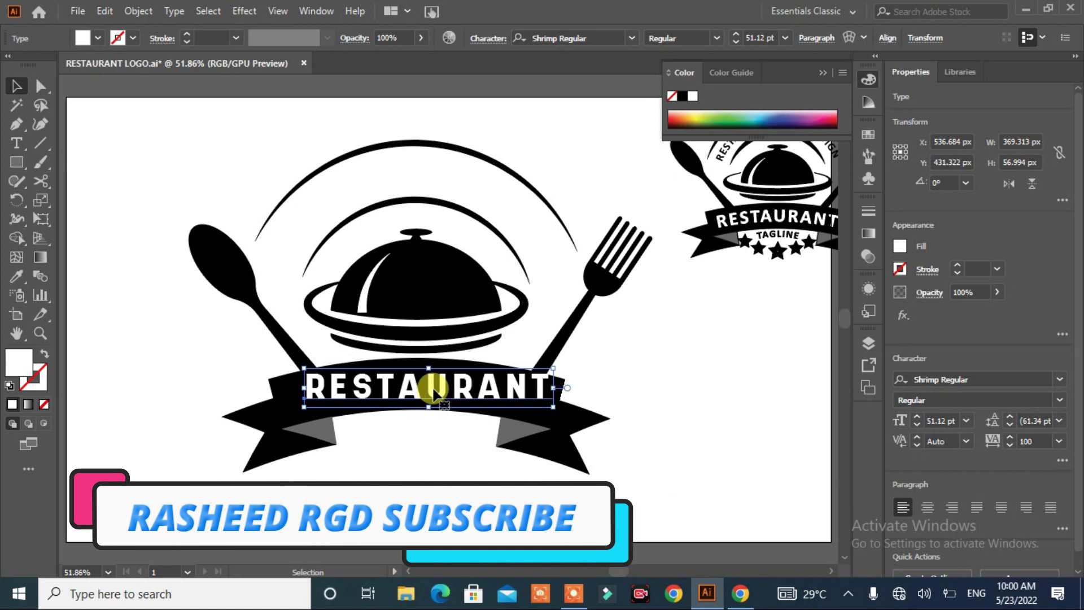
pyautogui.moveTo(434, 390); pyautogui.dragTo(508, 148)
pyautogui.scroll(-3, 805, 430)
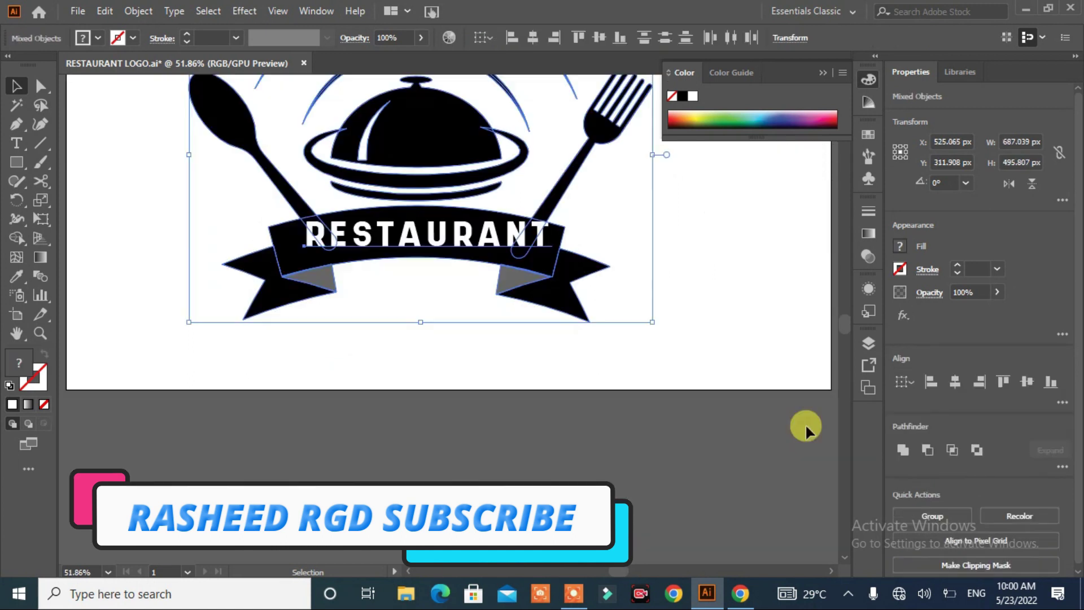
# Warp RESTAURANT with a 13% Arc envelope and nudge it down onto the ribbon.
pyautogui.click(954, 387)
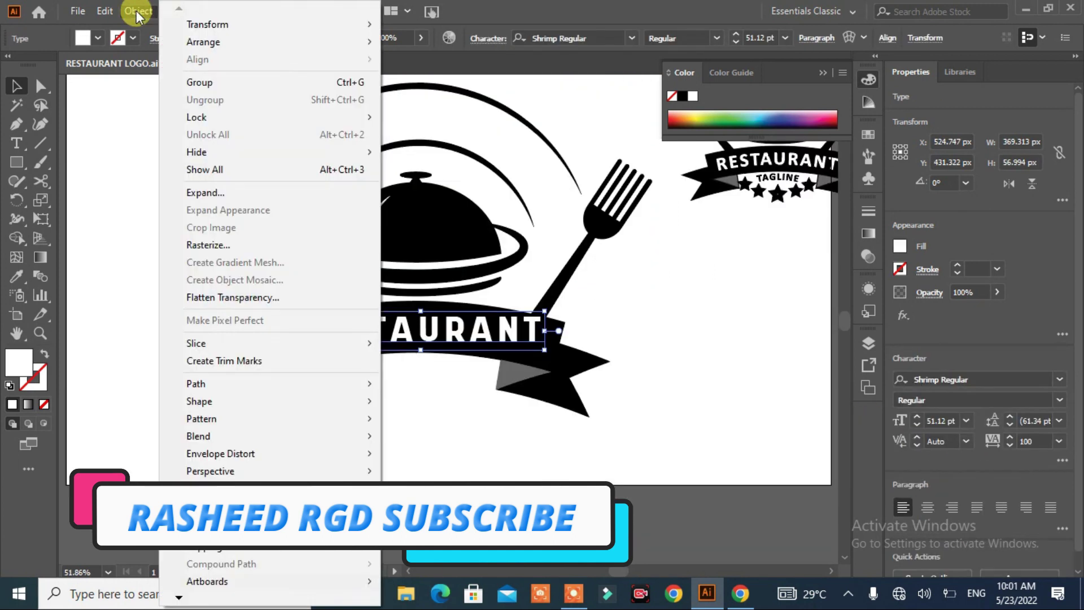
pyautogui.moveTo(218, 453)
pyautogui.click(465, 456)
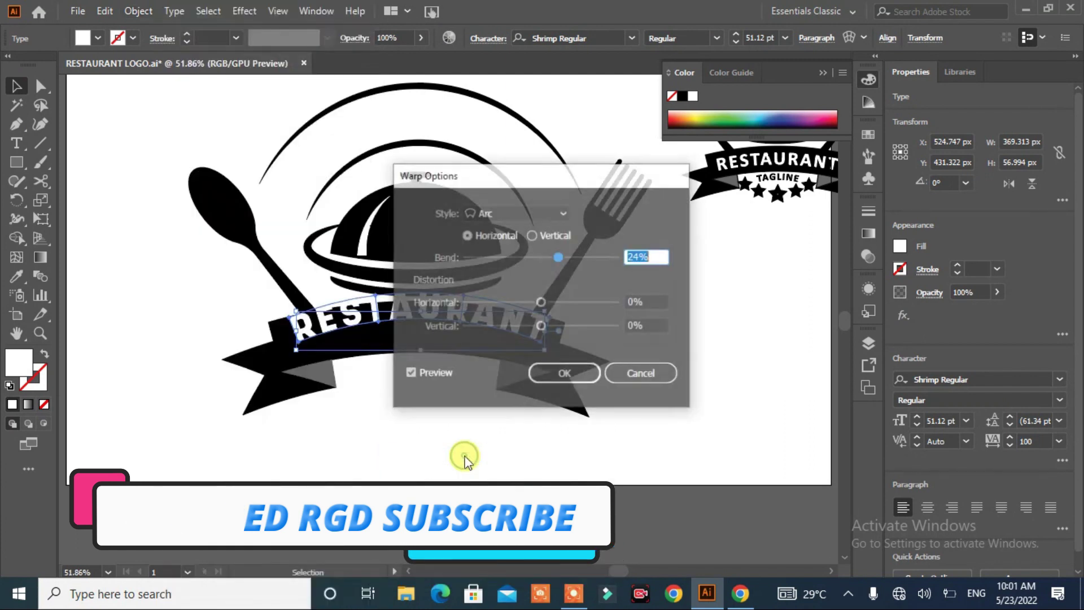
pyautogui.moveTo(597, 178); pyautogui.dragTo(790, 223)
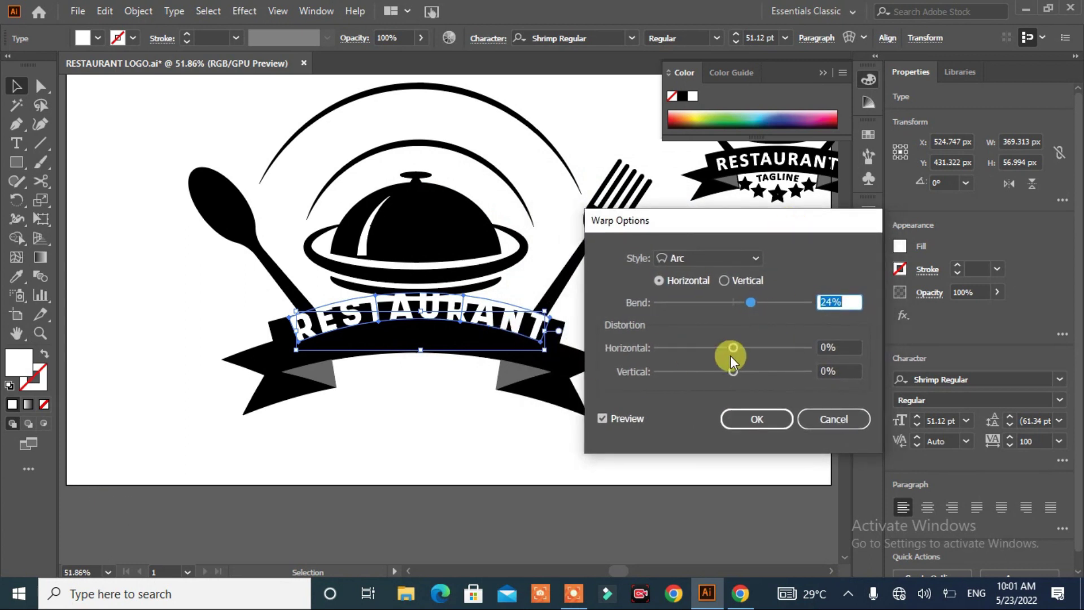
pyautogui.press('Down')
pyautogui.press('Down')
pyautogui.press('Down')
pyautogui.press('Down')
pyautogui.press('Down')
pyautogui.press('Down')
pyautogui.press('Down')
pyautogui.press('Down')
pyautogui.press('Down')
pyautogui.press('Down')
pyautogui.press('Down')
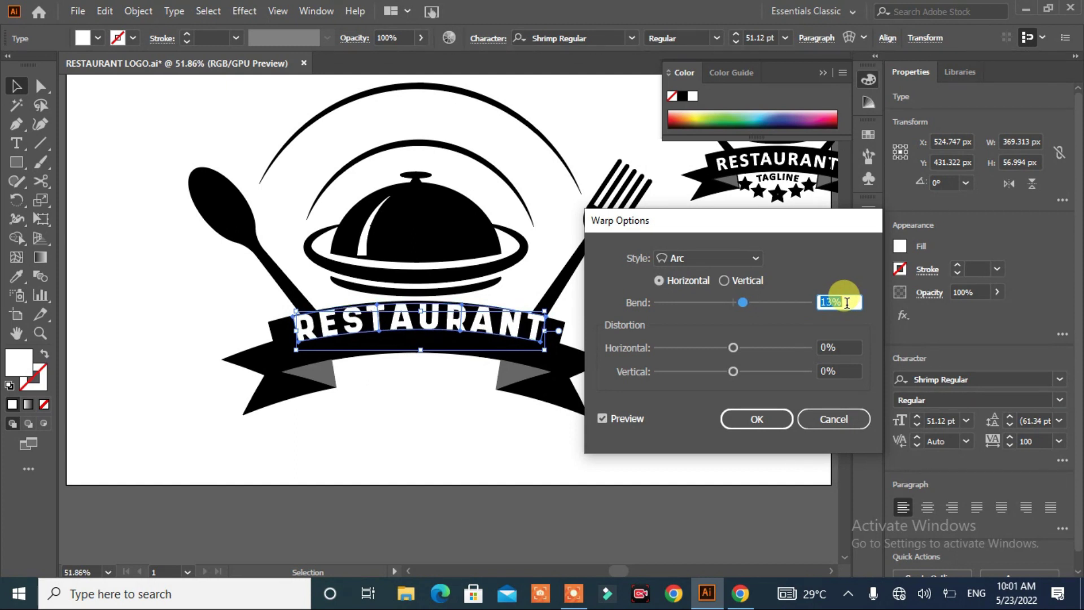
pyautogui.click(760, 418)
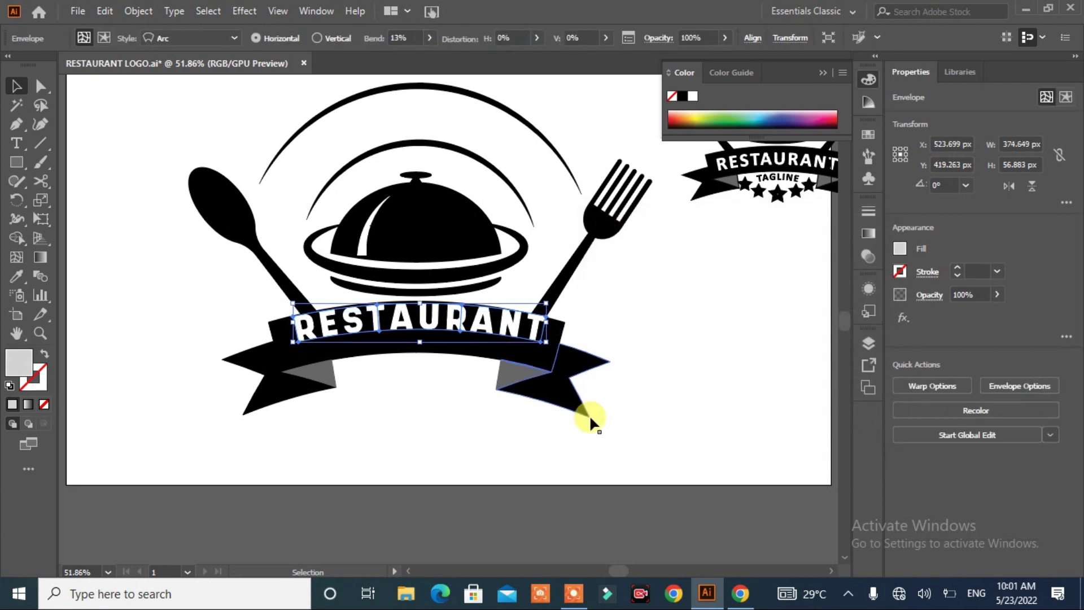
pyautogui.press('Down')
pyautogui.press('Down')
pyautogui.press('Down')
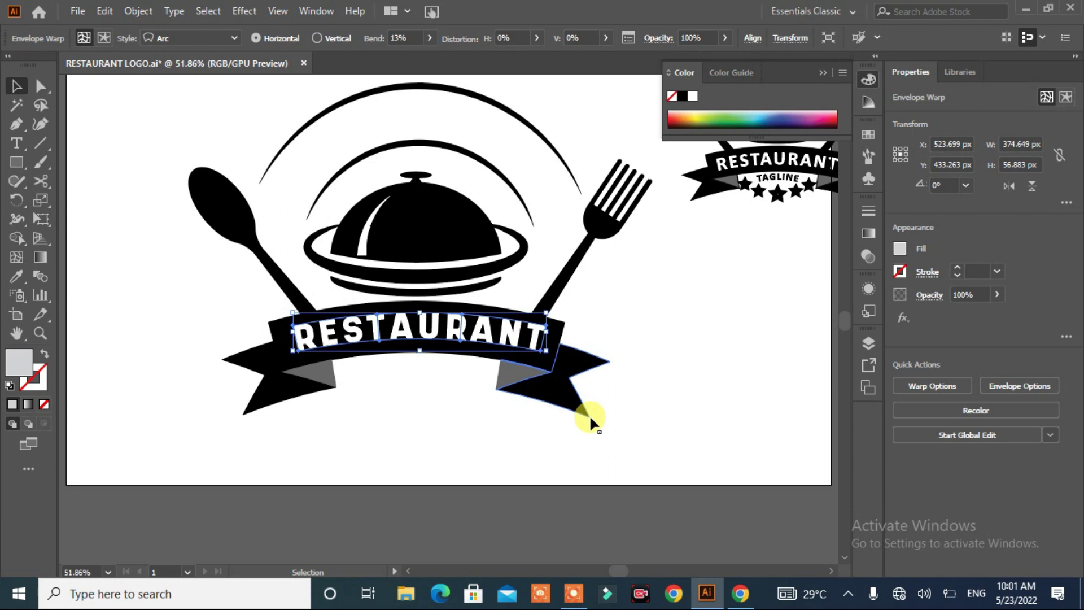
pyautogui.click(477, 421)
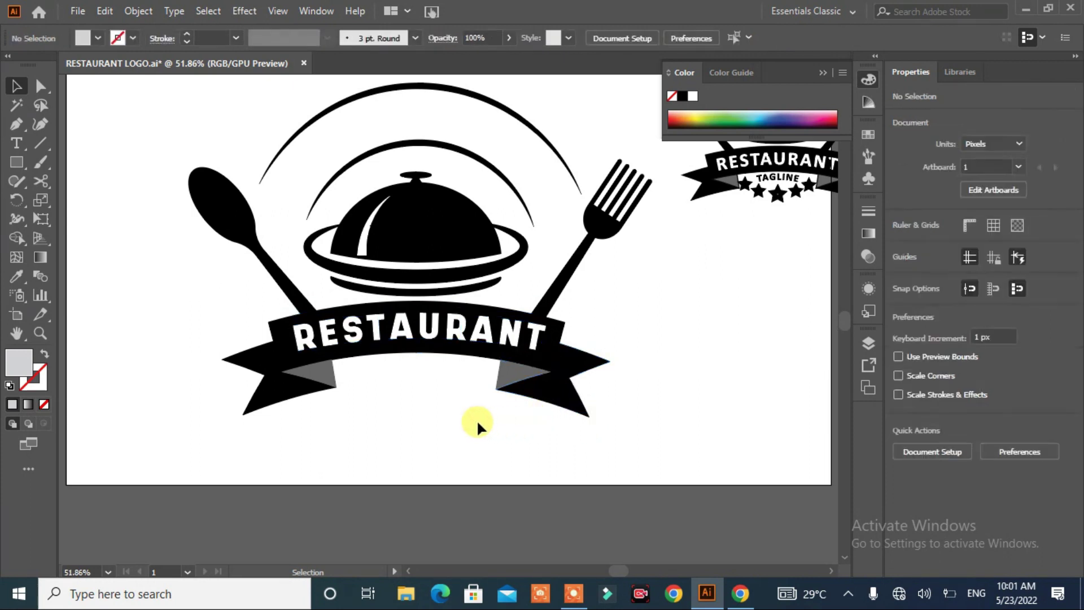
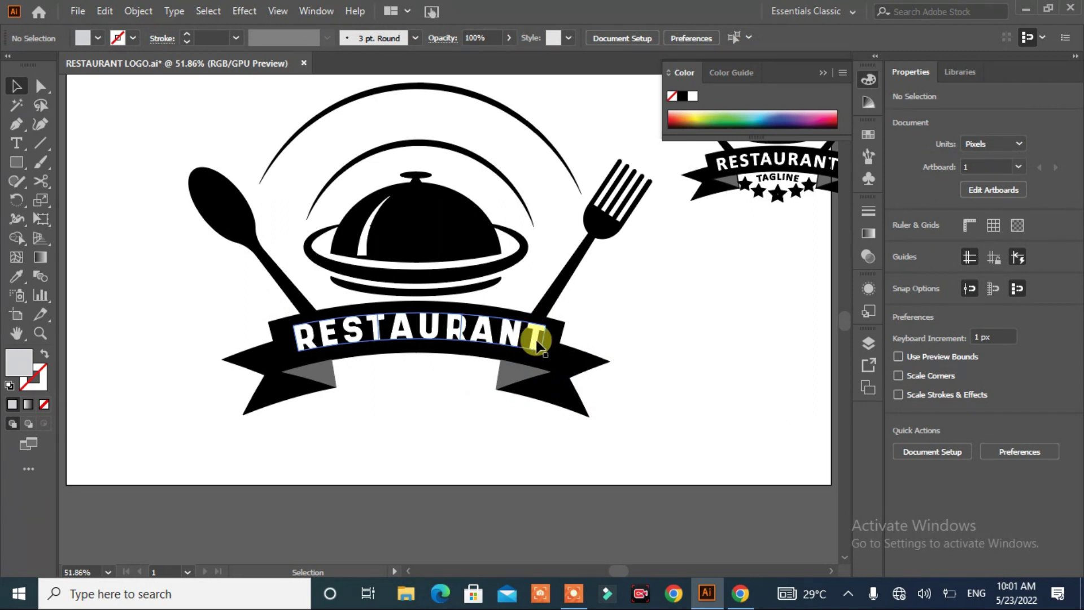
# Draw a circle about 398 px wide with an outline-only stroke and no fill.
pyautogui.moveTo(20, 163); pyautogui.dragTo(52, 198)
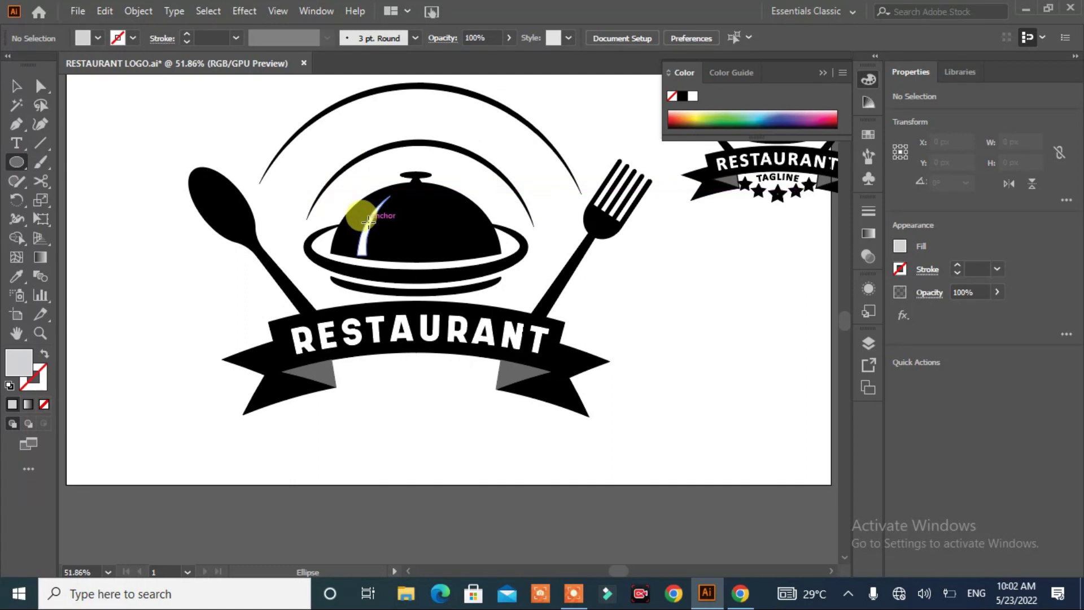
pyautogui.moveTo(124, 249); pyautogui.dragTo(398, 503)
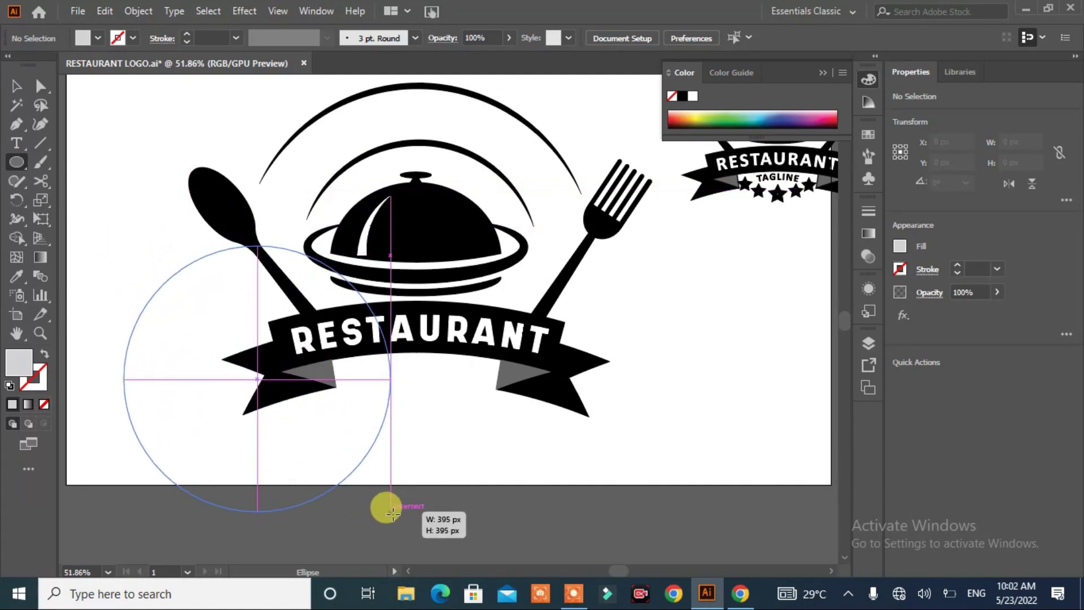
pyautogui.moveTo(398, 502); pyautogui.dragTo(393, 514)
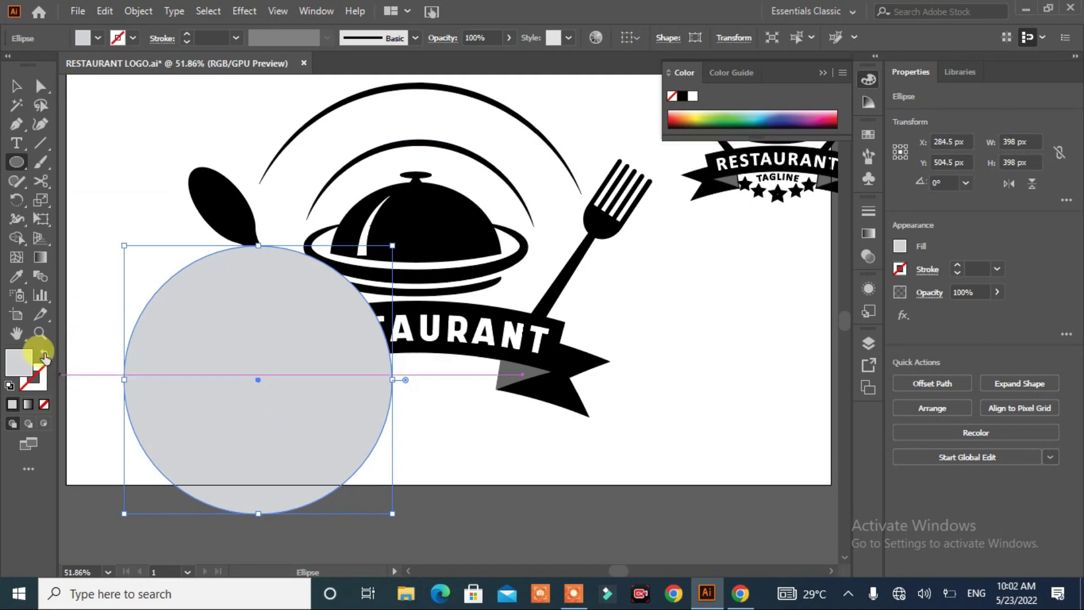
pyautogui.click(44, 353)
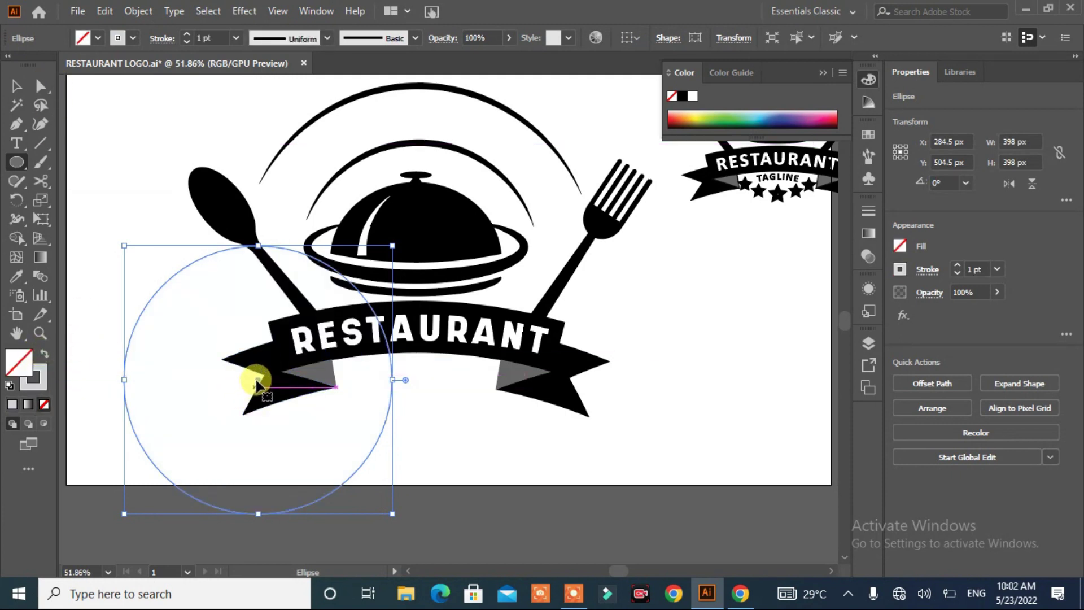
# Centre the outline circle on the cloche and widen it to 447 × 426 px, reaching the spoon and fork handles.
pyautogui.moveTo(257, 386); pyautogui.dragTo(415, 252)
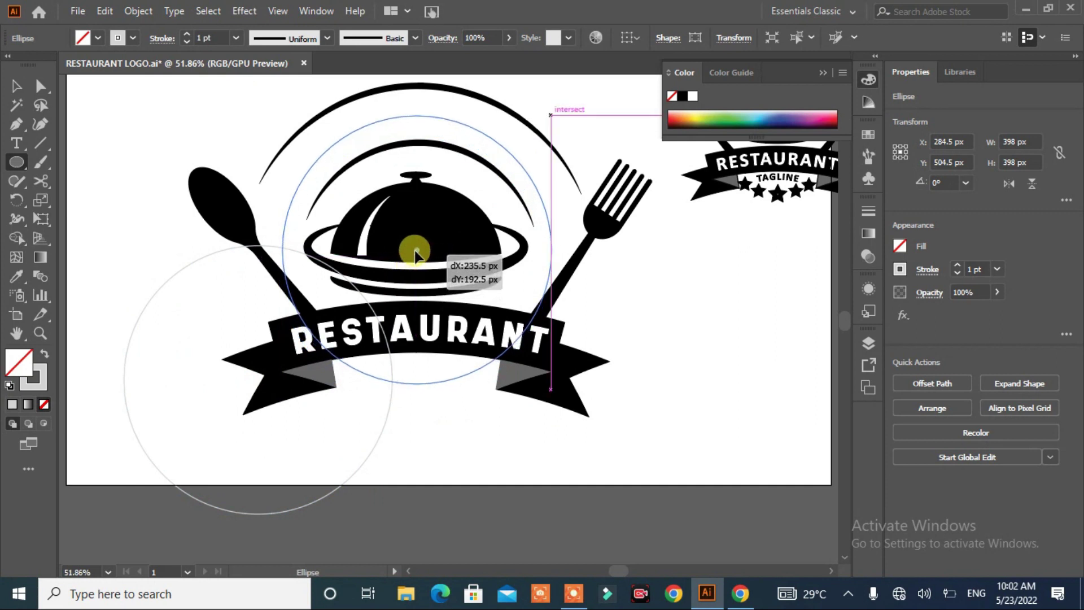
pyautogui.moveTo(415, 254); pyautogui.dragTo(416, 253)
pyautogui.moveTo(552, 385); pyautogui.dragTo(575, 394)
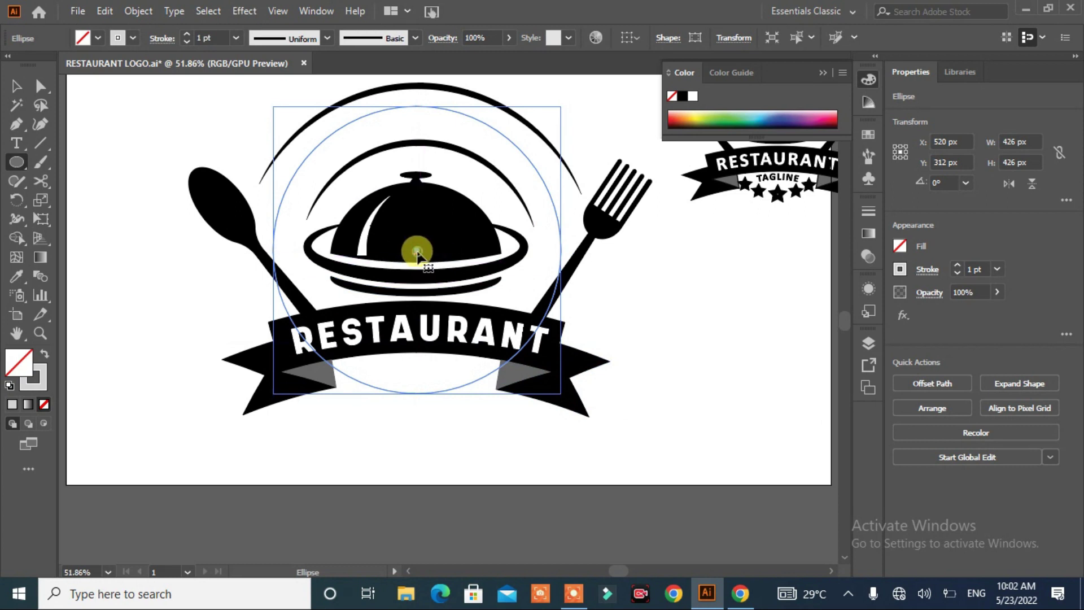
pyautogui.moveTo(417, 253); pyautogui.dragTo(417, 258)
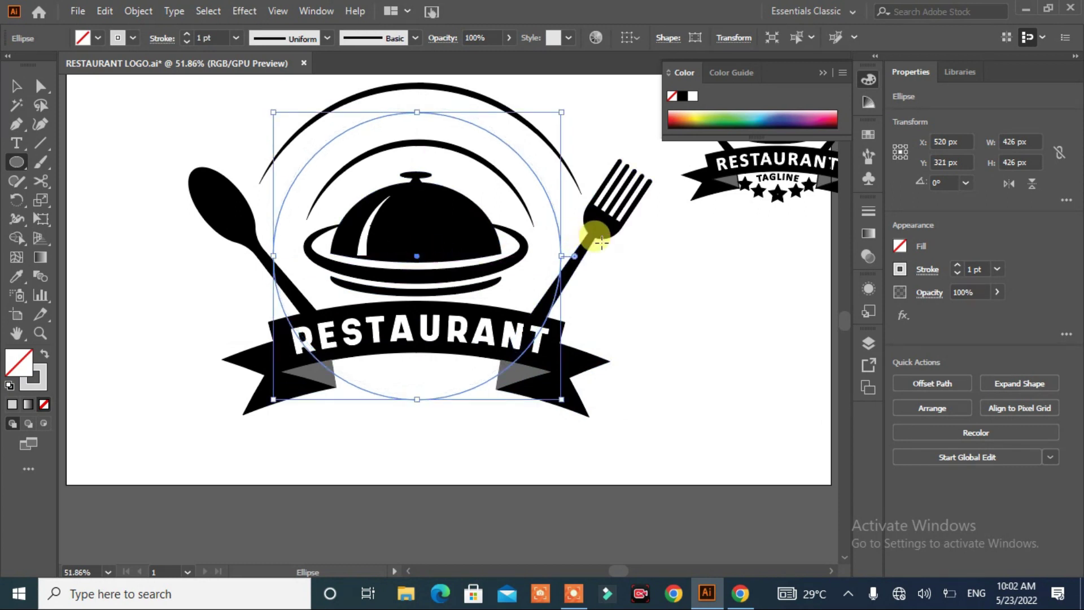
pyautogui.moveTo(562, 256); pyautogui.dragTo(572, 257)
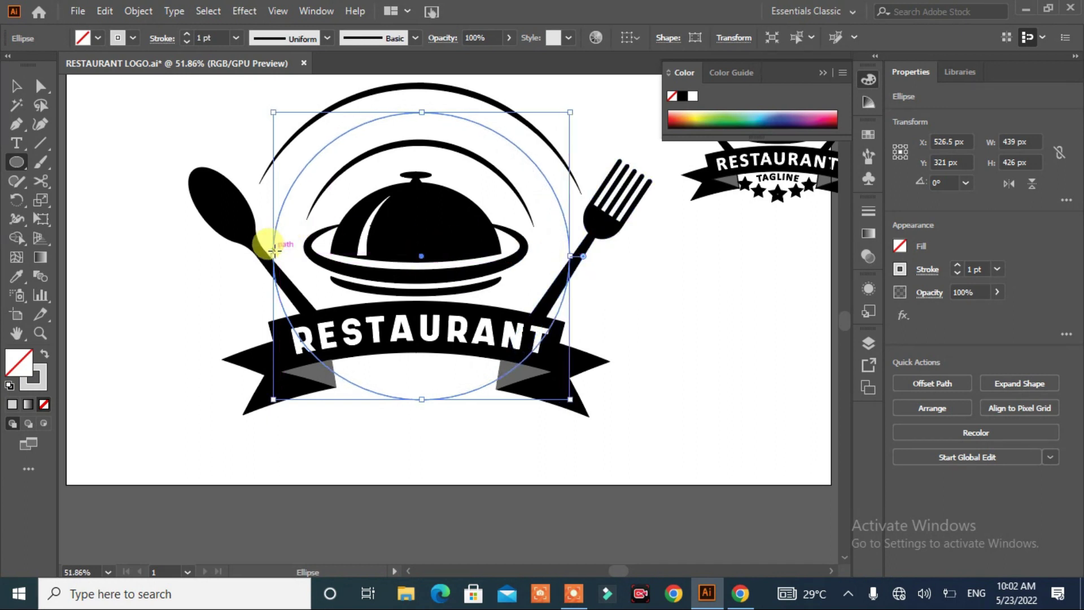
pyautogui.moveTo(274, 256); pyautogui.dragTo(268, 259)
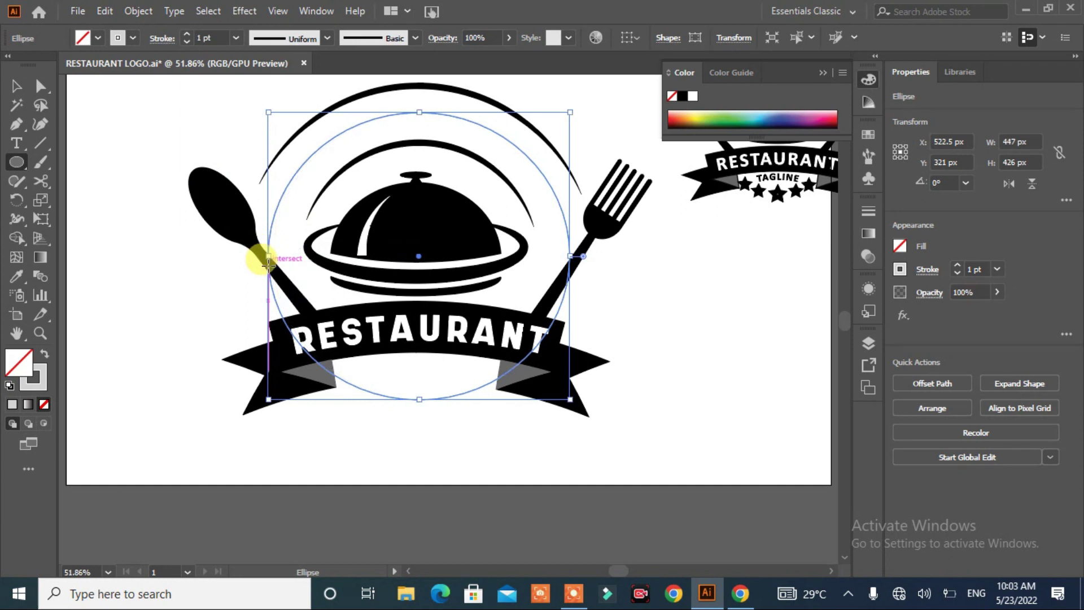
pyautogui.press('Down')
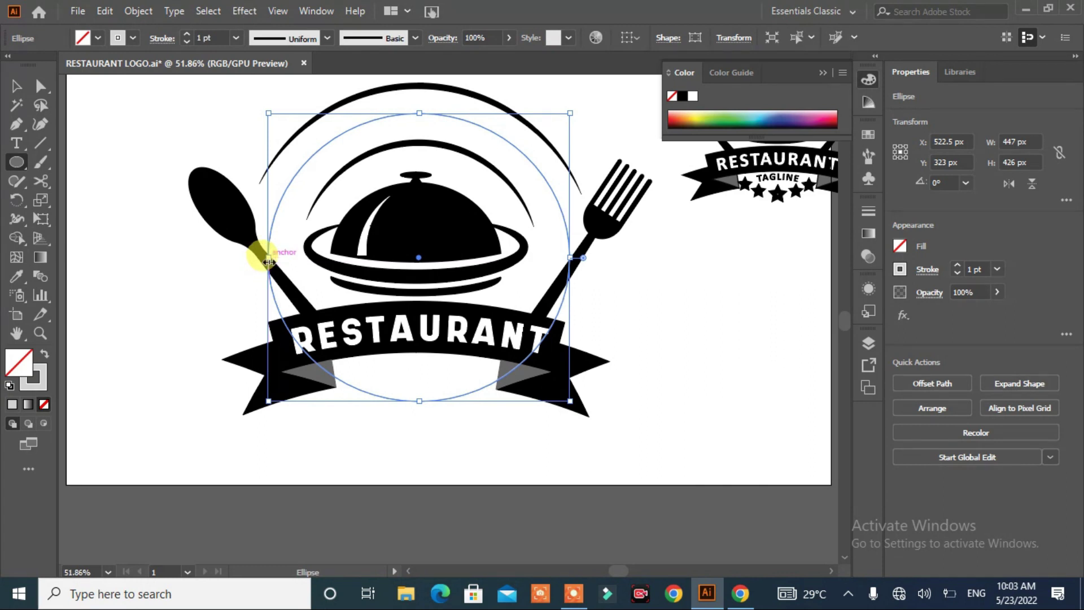
pyautogui.click(15, 88)
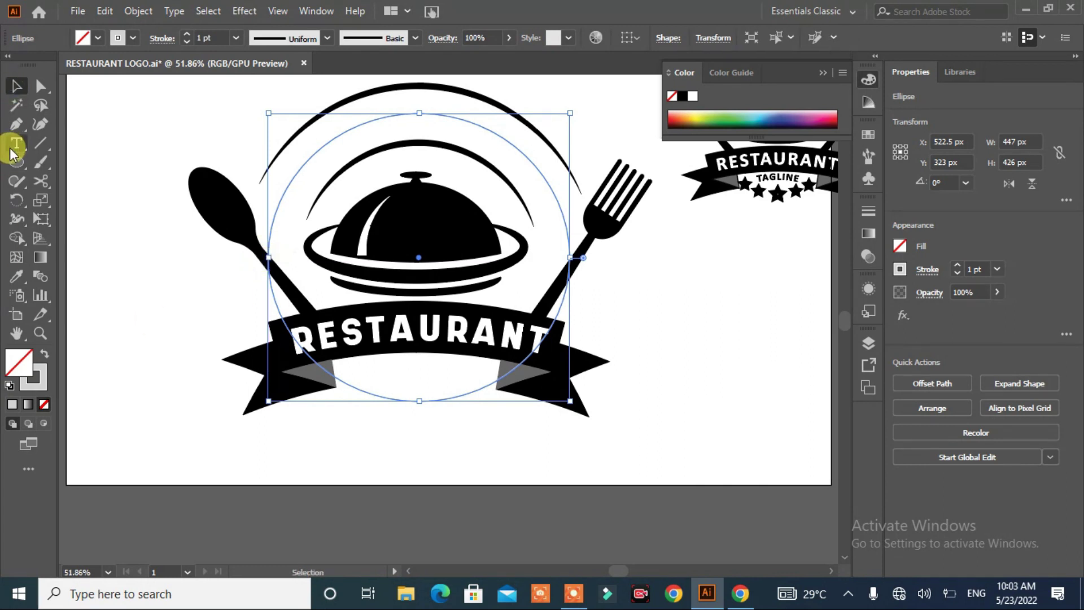
# Cut the circle at its left and right sides with Scissors and delete the lower half.
pyautogui.click(40, 181)
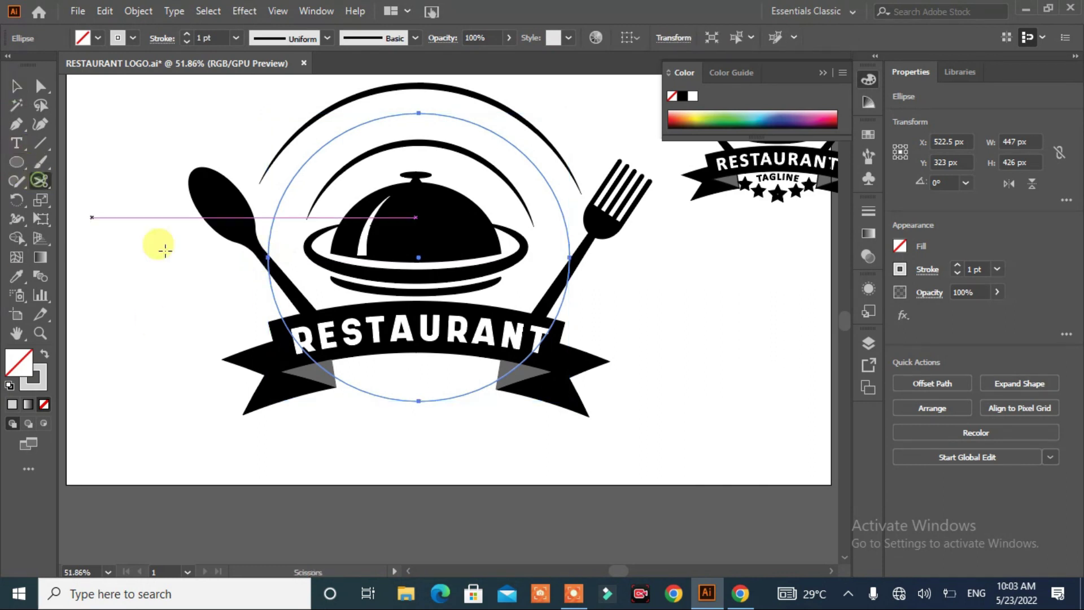
pyautogui.click(280, 202)
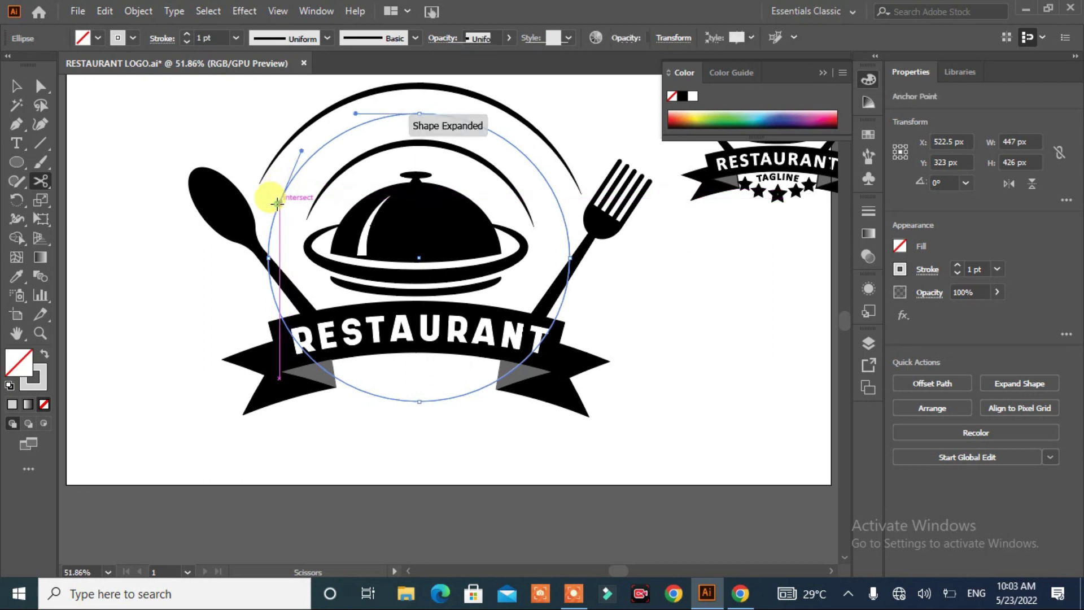
pyautogui.click(564, 221)
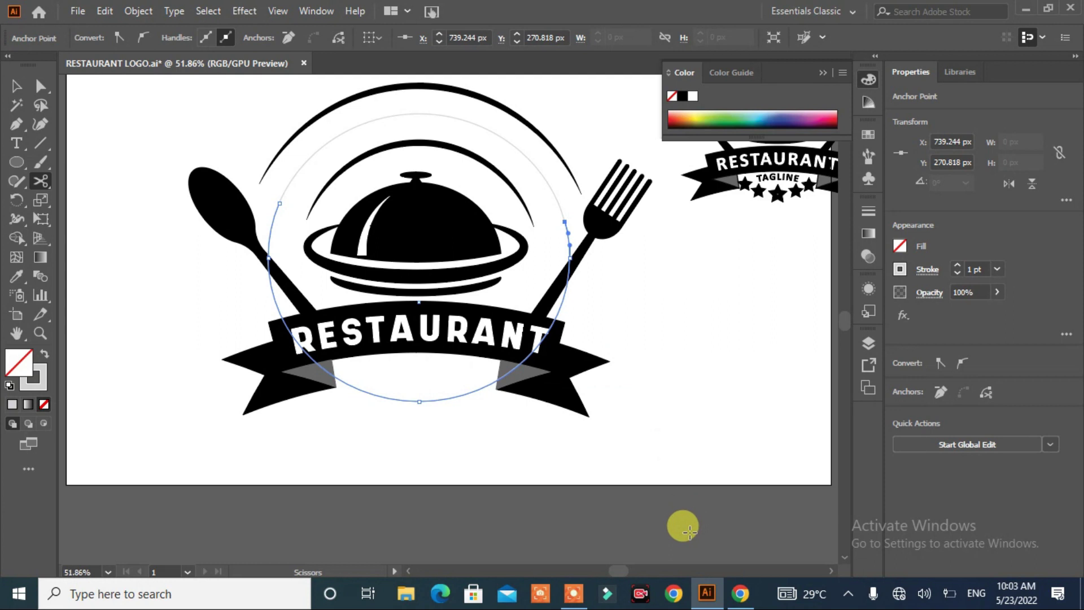
pyautogui.press('Delete')
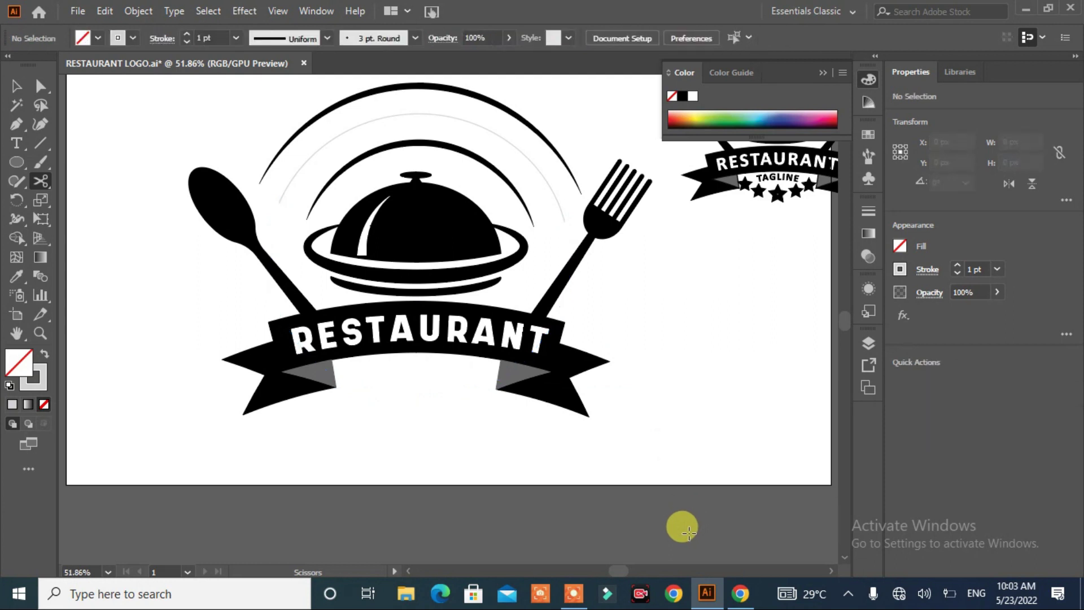
pyautogui.click(18, 142)
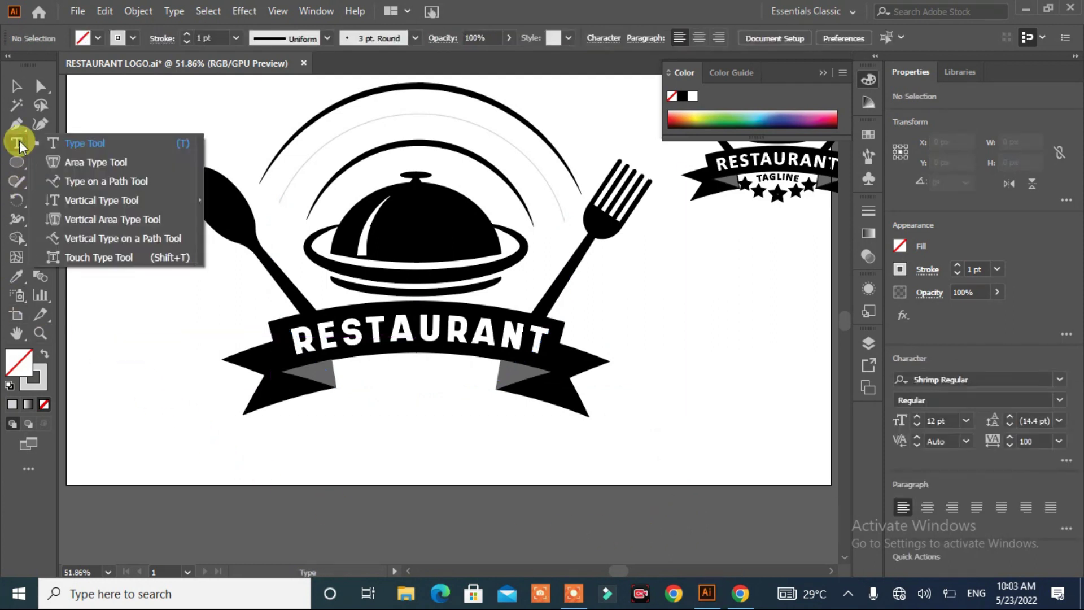
# Set 'RESTAURAN LOGO DESIGN' along the upper arc in place of the placeholder text.
pyautogui.click(62, 185)
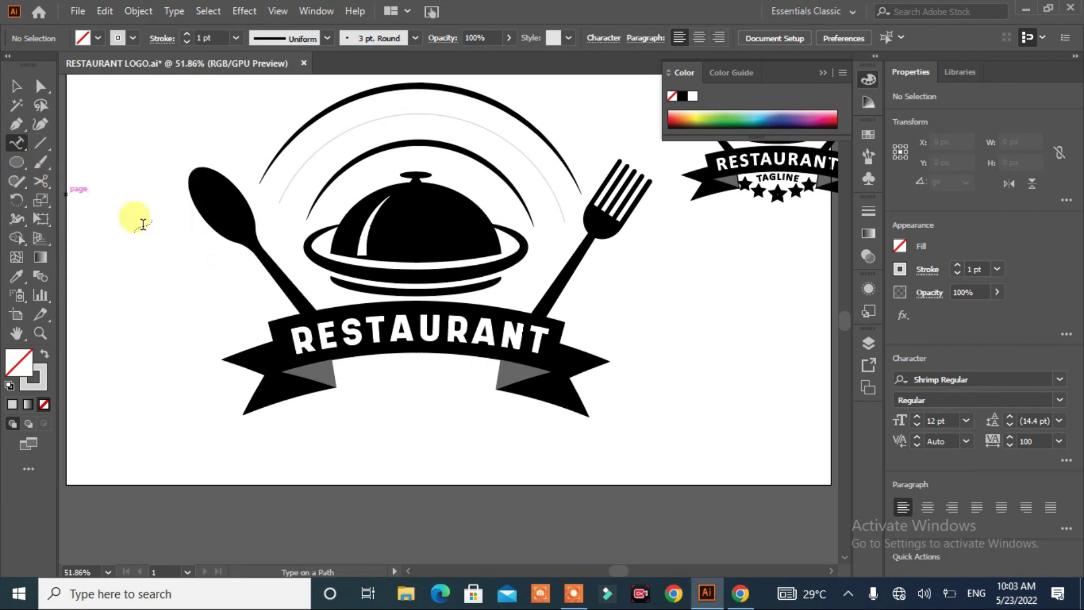
pyautogui.click(280, 197)
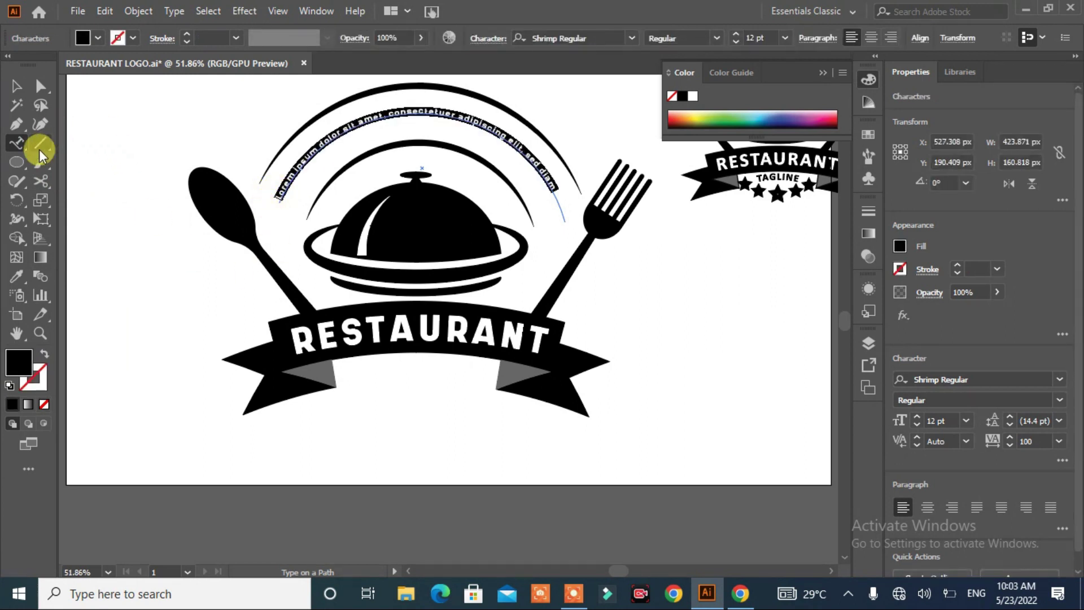
pyautogui.click(18, 144)
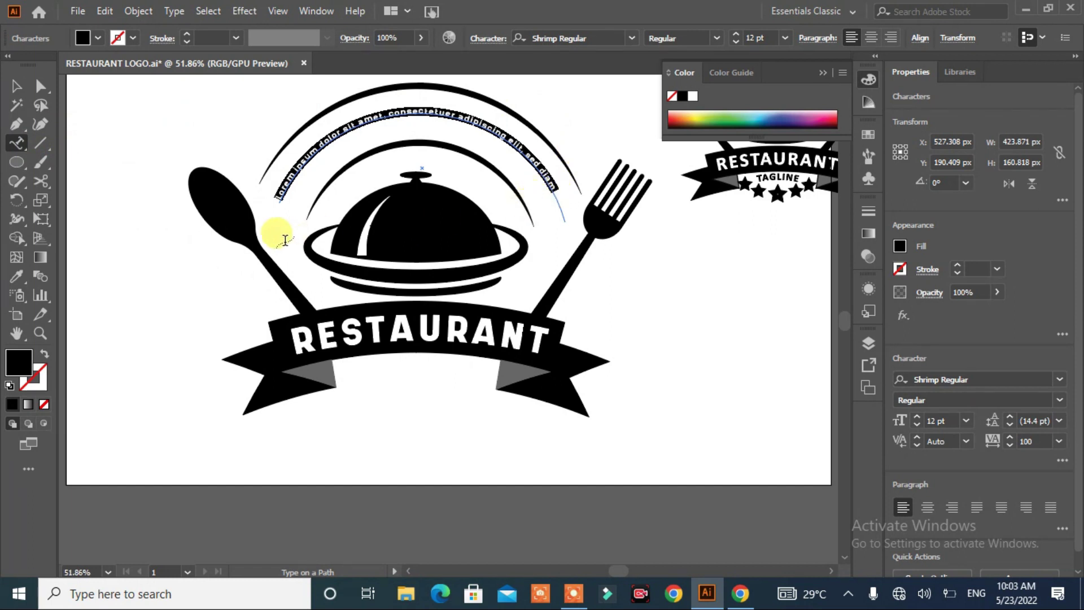
pyautogui.press('BackSpace')
pyautogui.write('RESTAURAN LOGO DE')
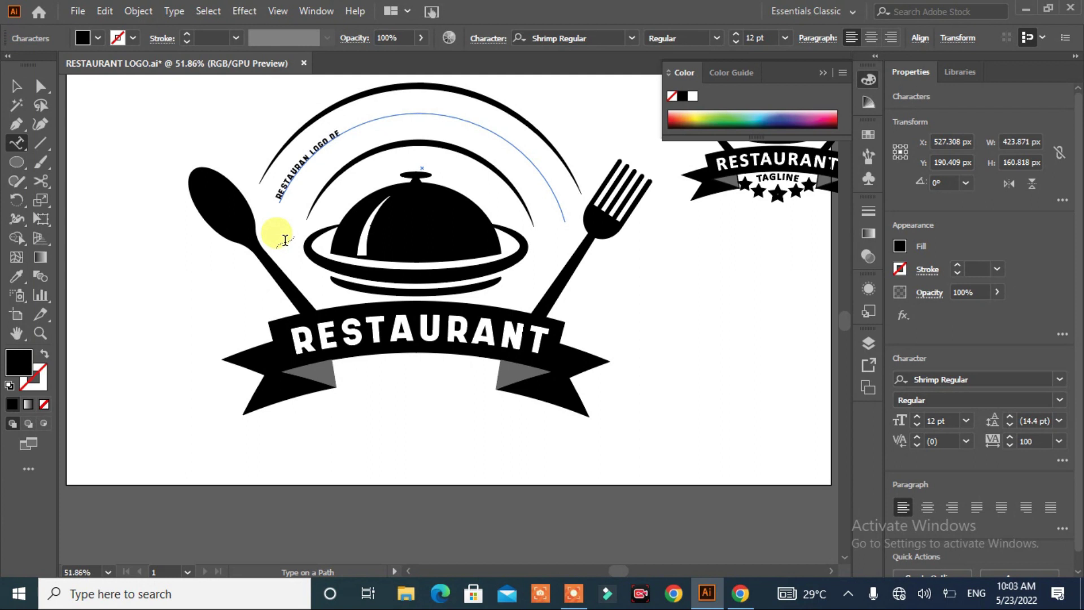
pyautogui.write('SIGN')
pyautogui.press('Escape')
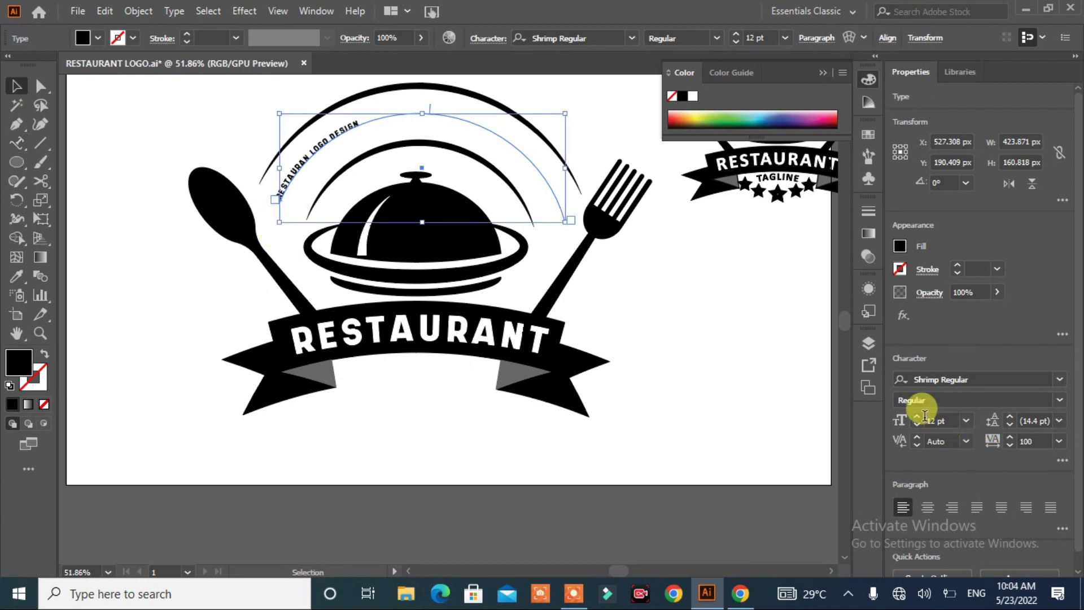
# Increase the arc text's font size to 39 pt.
pyautogui.click(917, 425)
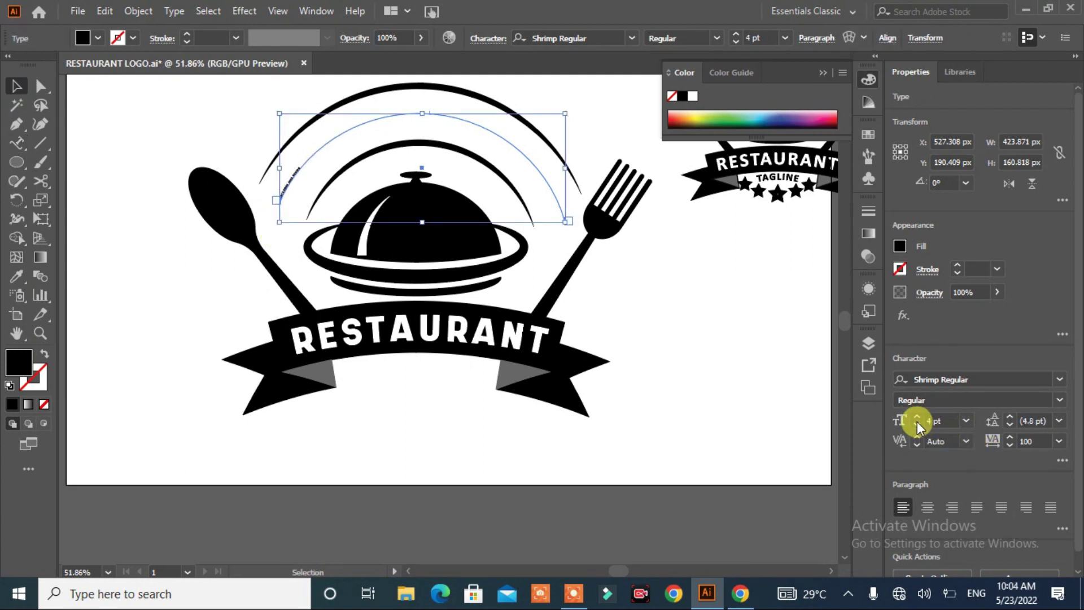
pyautogui.click(918, 417)
pyautogui.click(917, 418)
pyautogui.click(917, 418)
pyautogui.click(917, 419)
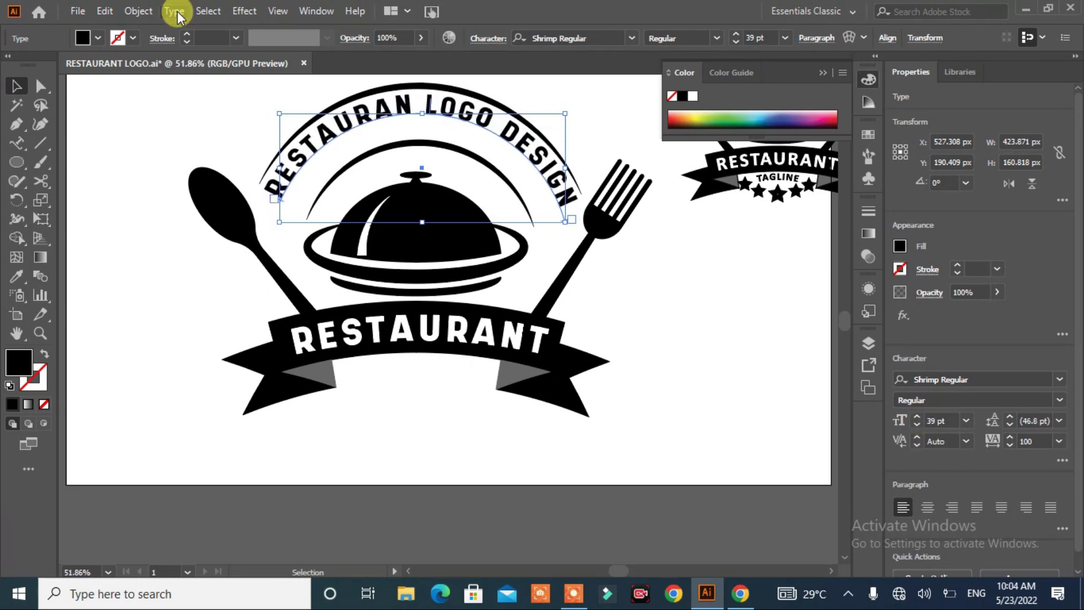
pyautogui.click(176, 11)
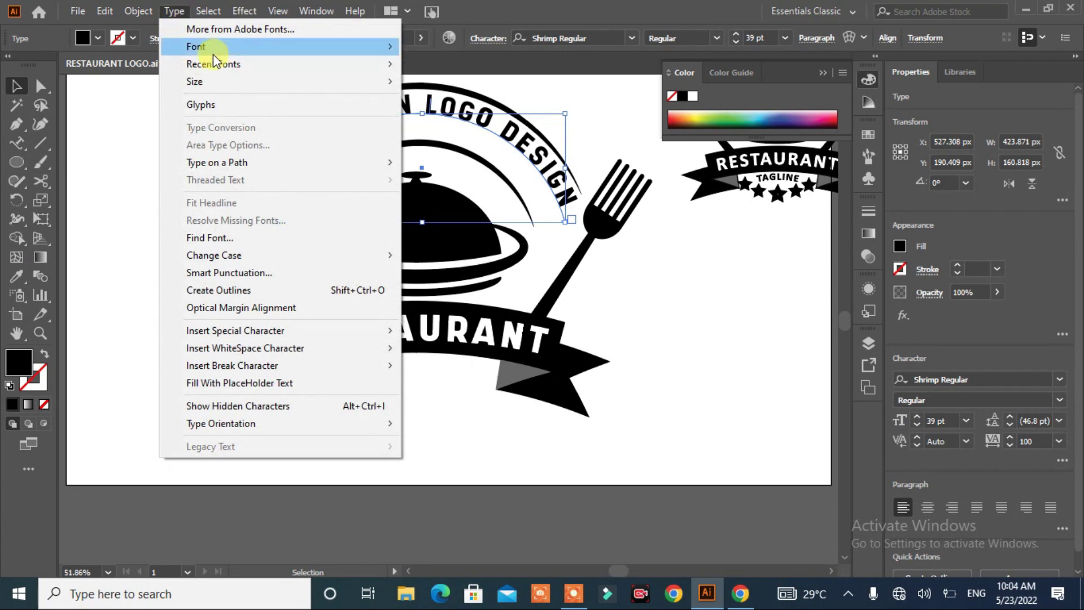
pyautogui.moveTo(217, 161)
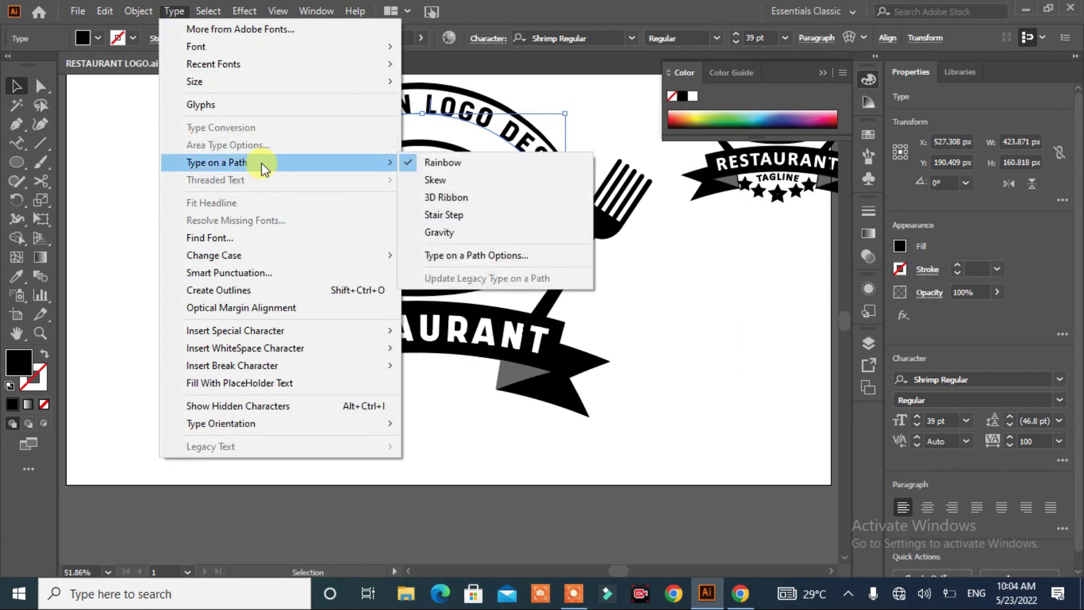
# Set Type on a Path Options' Align to Path to Center, then deselect the text.
pyautogui.click(475, 255)
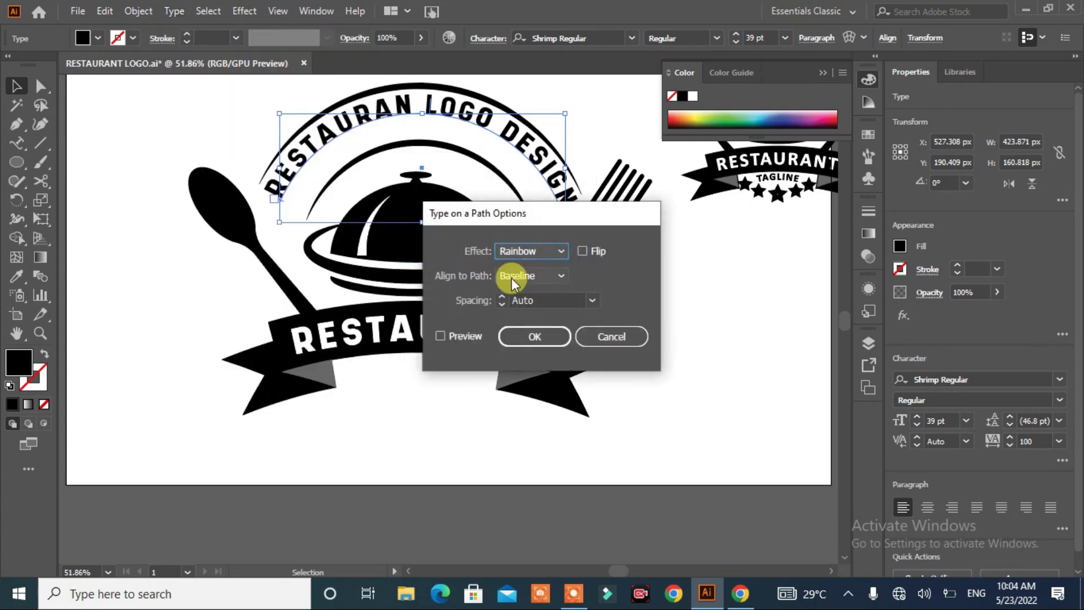
pyautogui.click(440, 338)
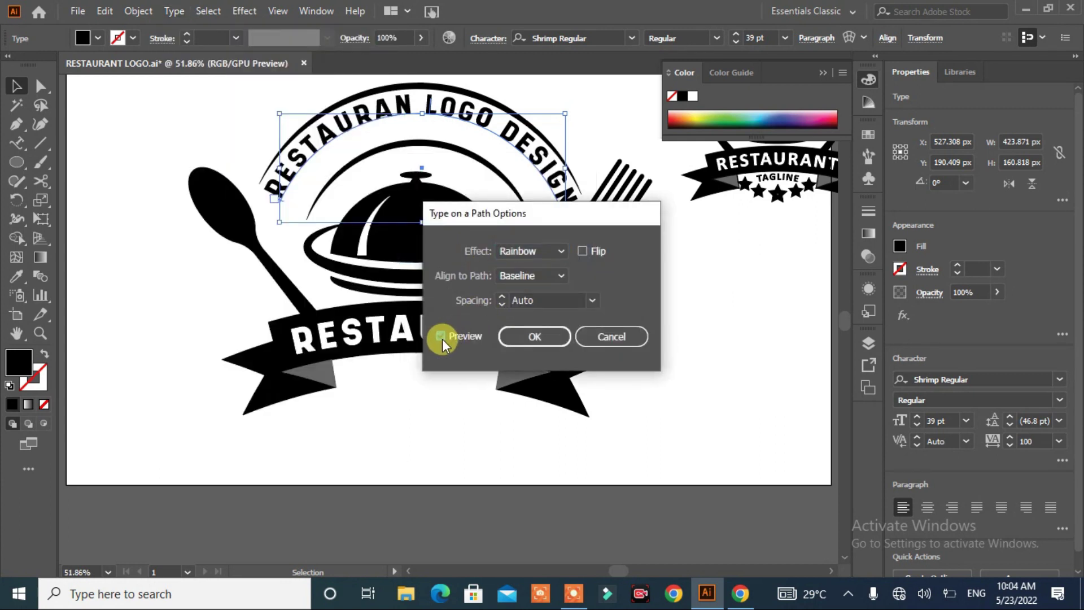
pyautogui.click(561, 277)
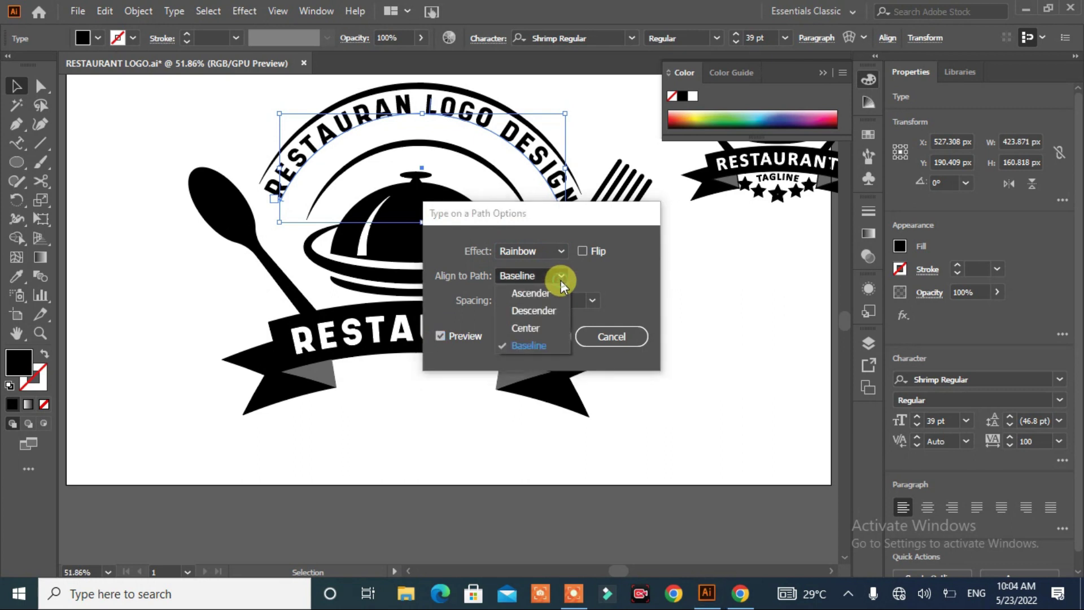
pyautogui.click(532, 327)
pyautogui.click(535, 333)
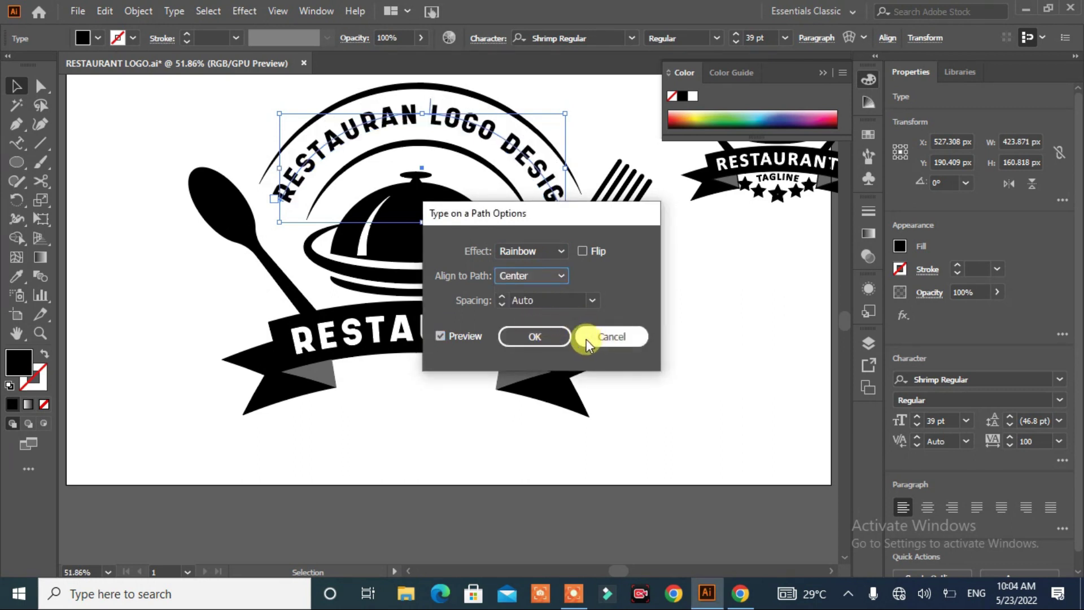
pyautogui.click(127, 191)
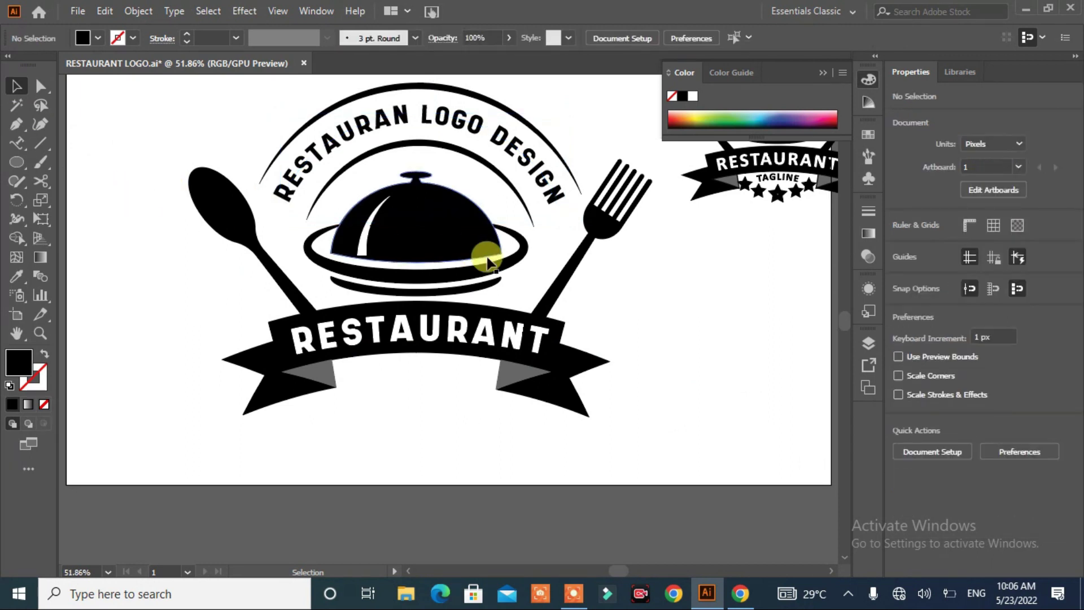
# Type 'TAGLINE' and Alt-drag a copy onto the ribbon's lower band below RESTAURANT.
pyautogui.scroll(2, 628, 329)
pyautogui.click(18, 141)
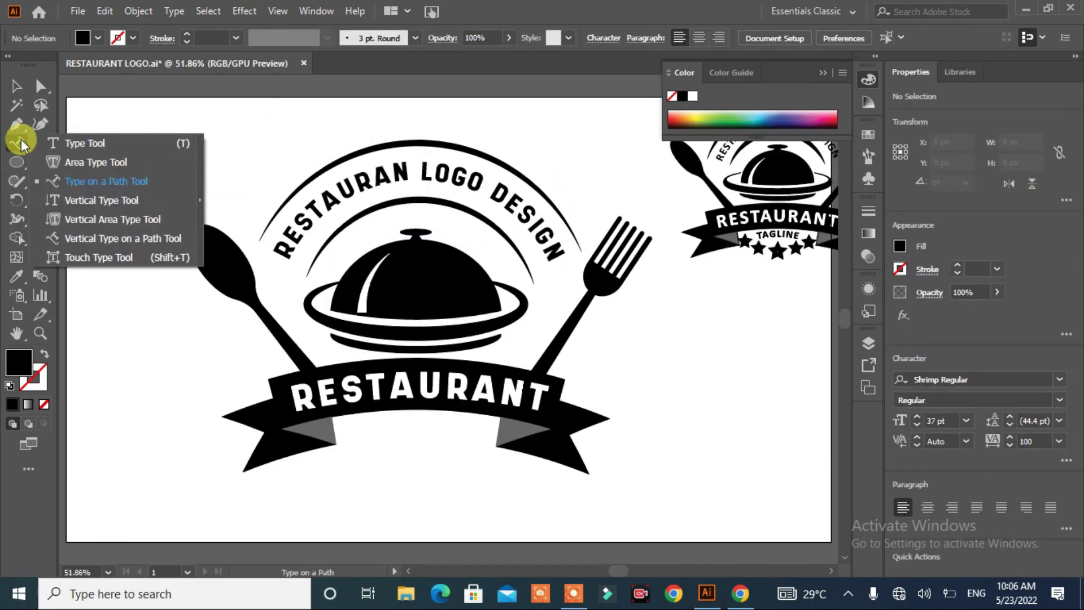
pyautogui.click(56, 144)
pyautogui.click(136, 181)
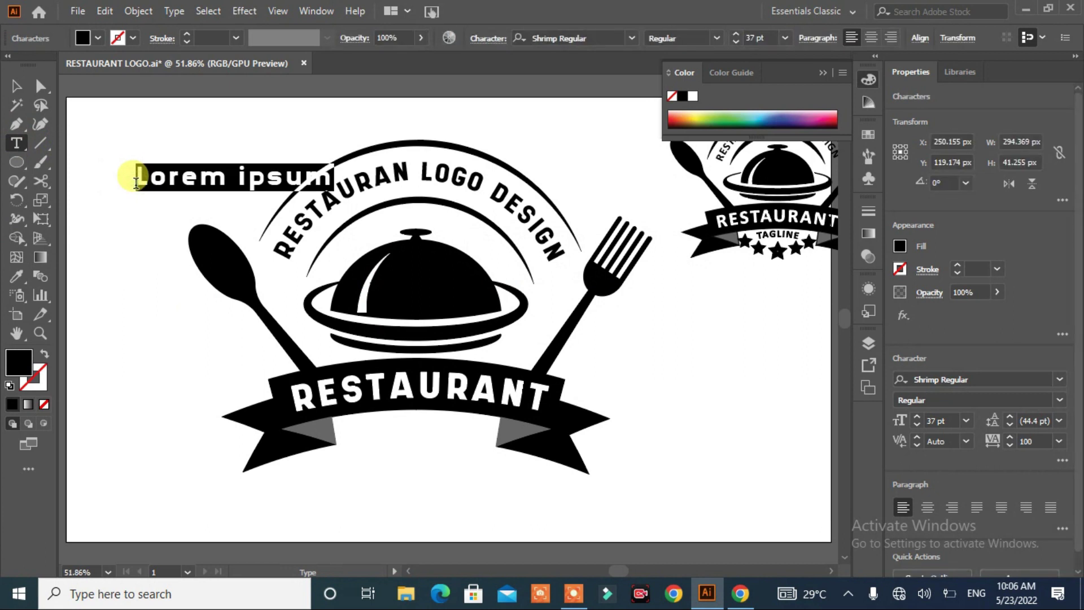
pyautogui.write('T')
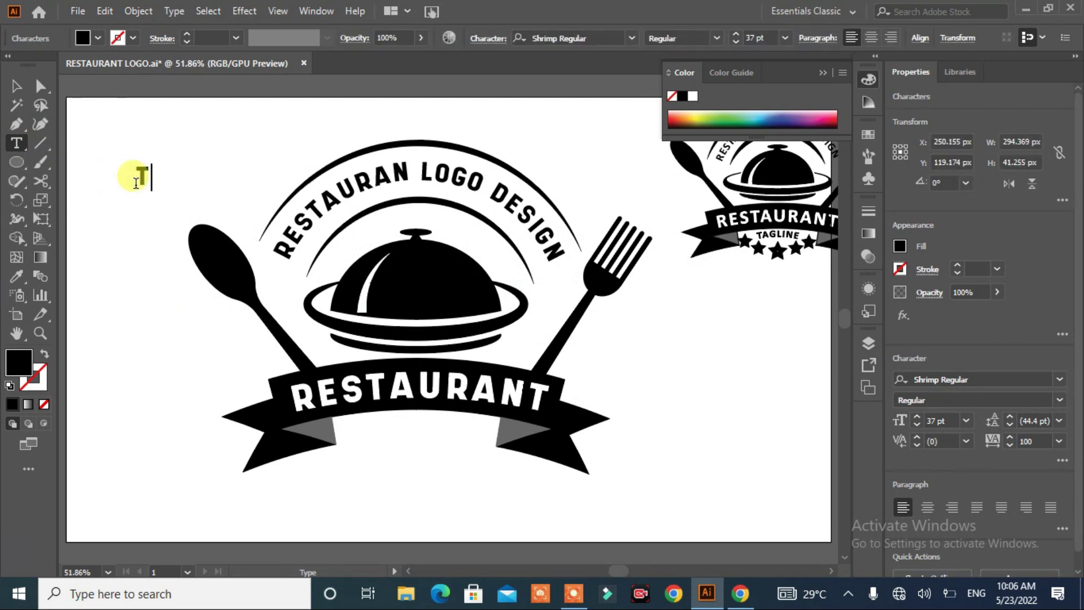
pyautogui.write('AGLINE')
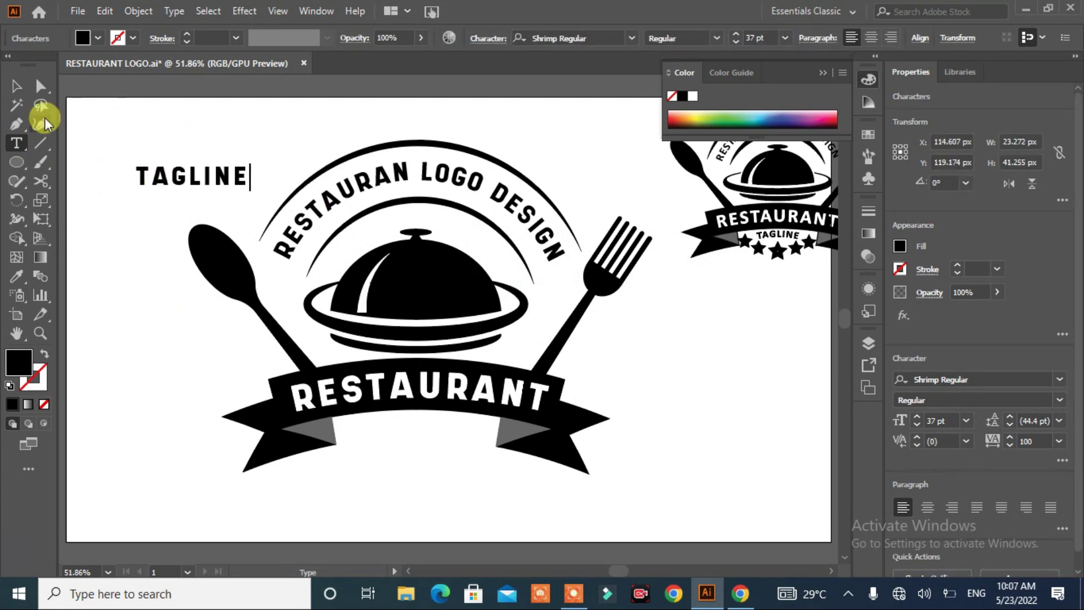
pyautogui.click(15, 90)
pyautogui.moveTo(176, 186)
pyautogui.mouseDown()
pyautogui.moveTo(381, 445)
pyautogui.moveTo(399, 442)
pyautogui.mouseUp()
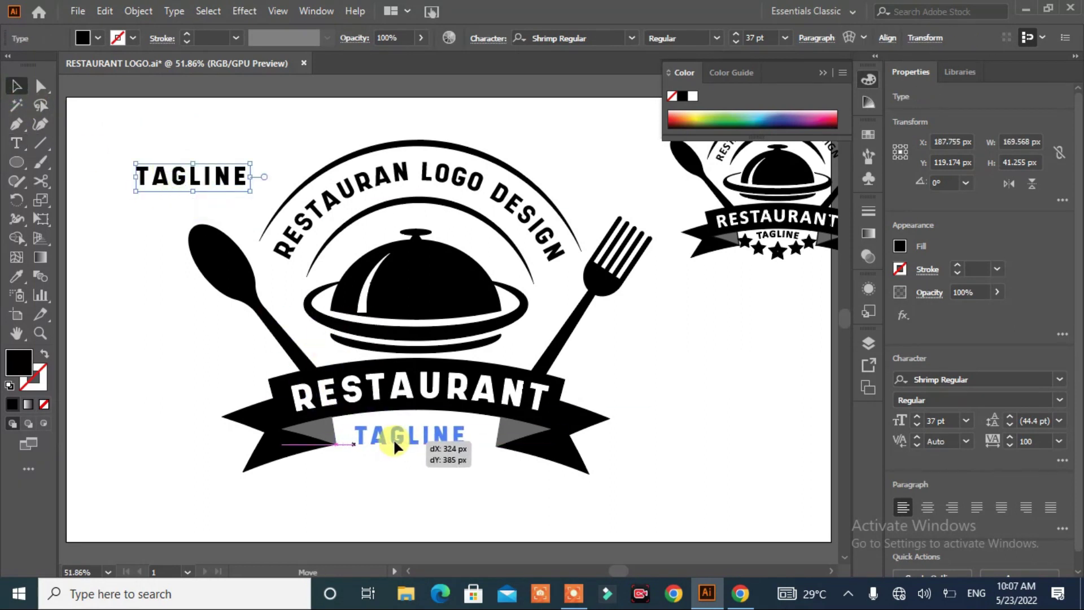
pyautogui.moveTo(398, 439); pyautogui.dragTo(401, 440)
pyautogui.hotkey('alt', 'o')
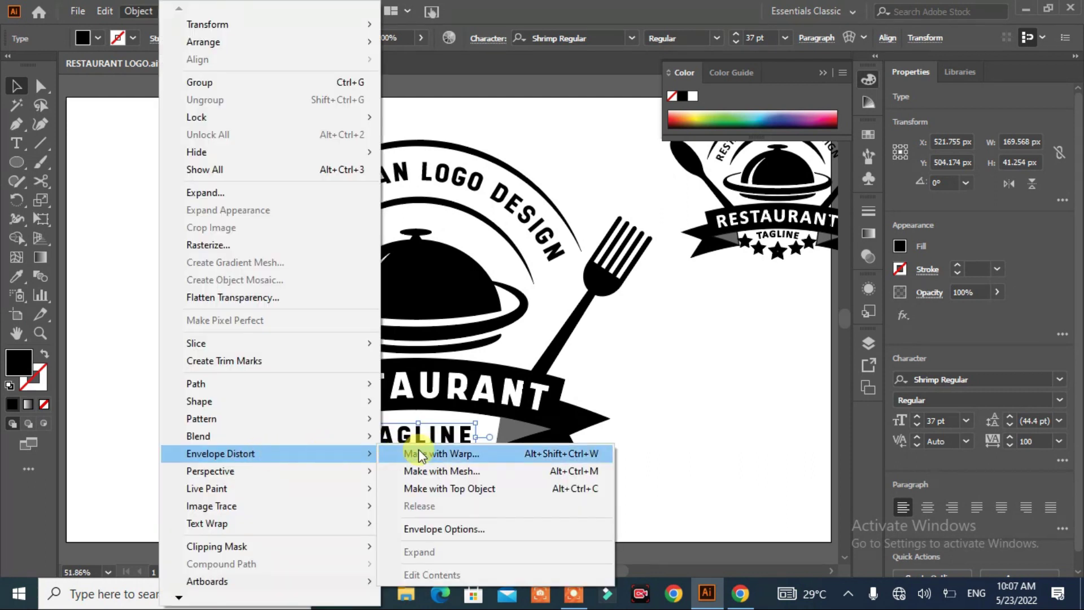
# Warp the TAGLINE copy with an Arc at 14% bend and nudge it up slightly.
pyautogui.click(447, 454)
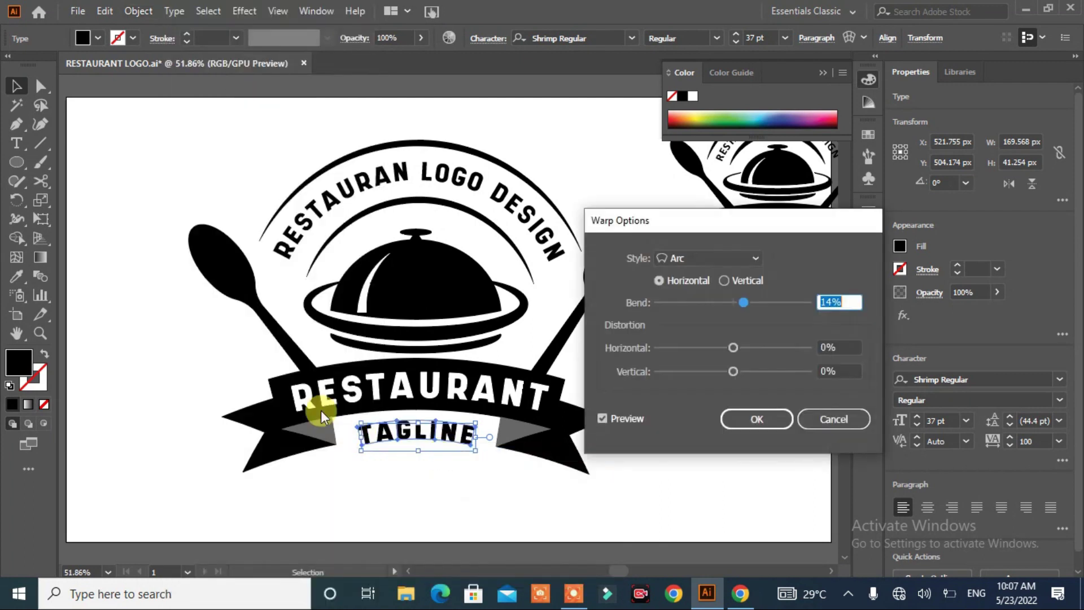
pyautogui.click(771, 421)
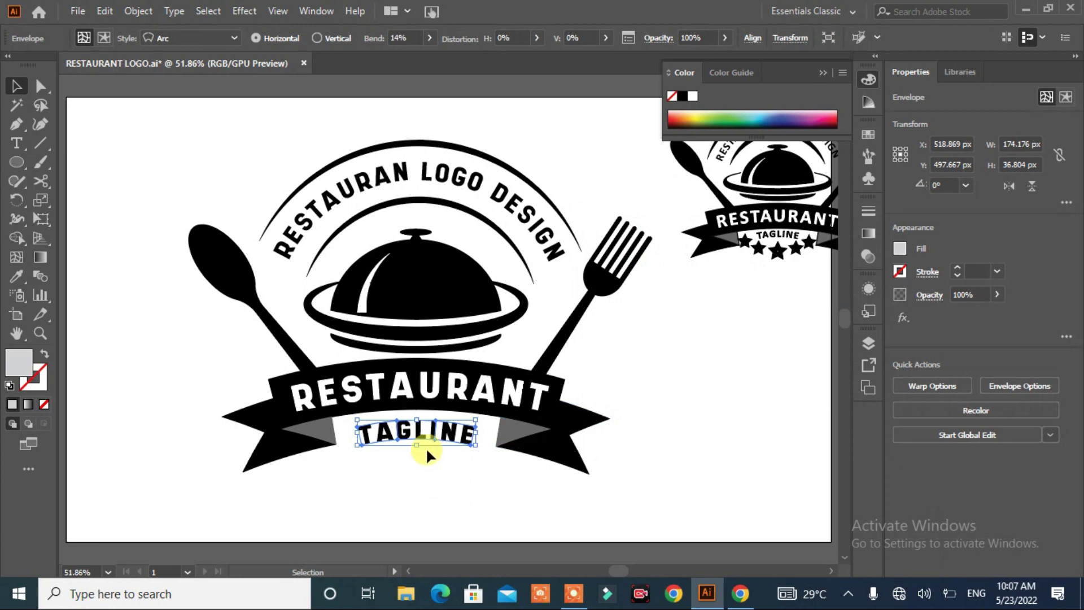
pyautogui.press('Up')
pyautogui.press('Up')
pyautogui.press('Up')
pyautogui.press('Up')
pyautogui.press('Up')
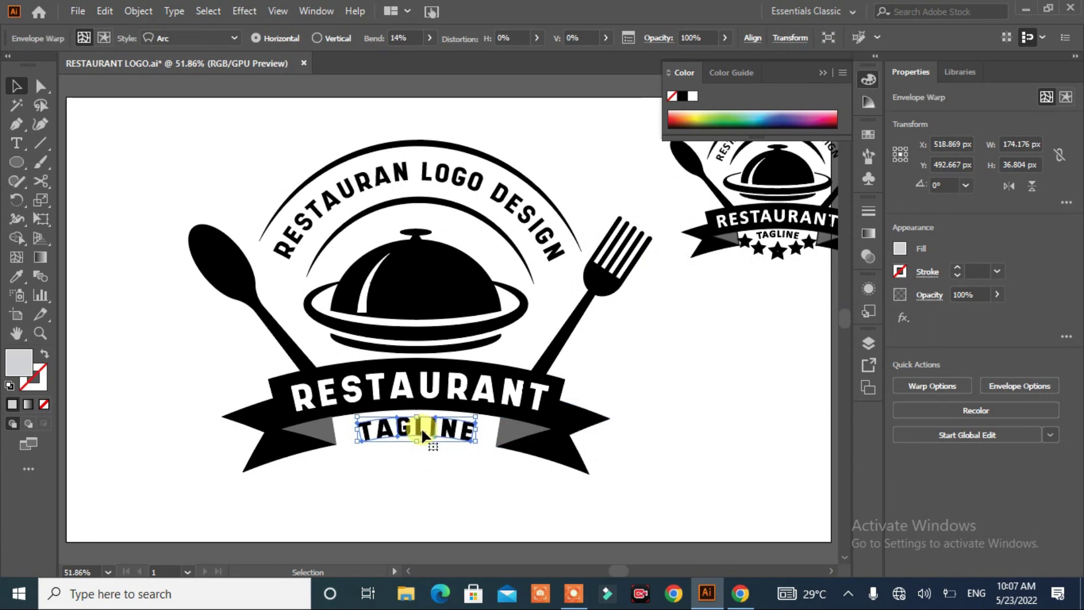
pyautogui.click(745, 367)
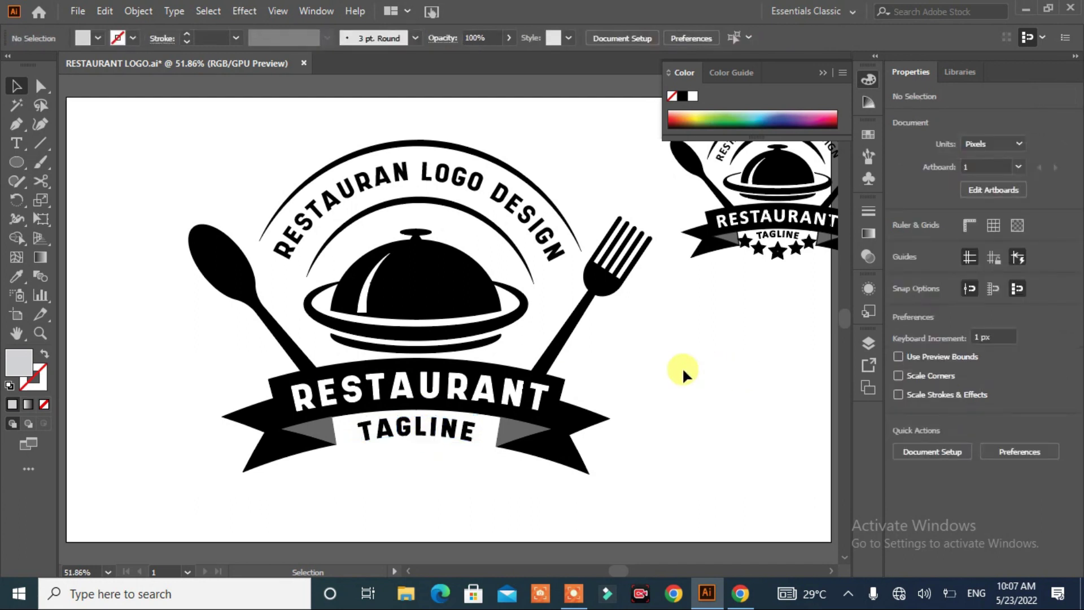
# Draw stars about 45 px wide below the ribbon, with the centre star raised under TAGLINE.
pyautogui.click(17, 164)
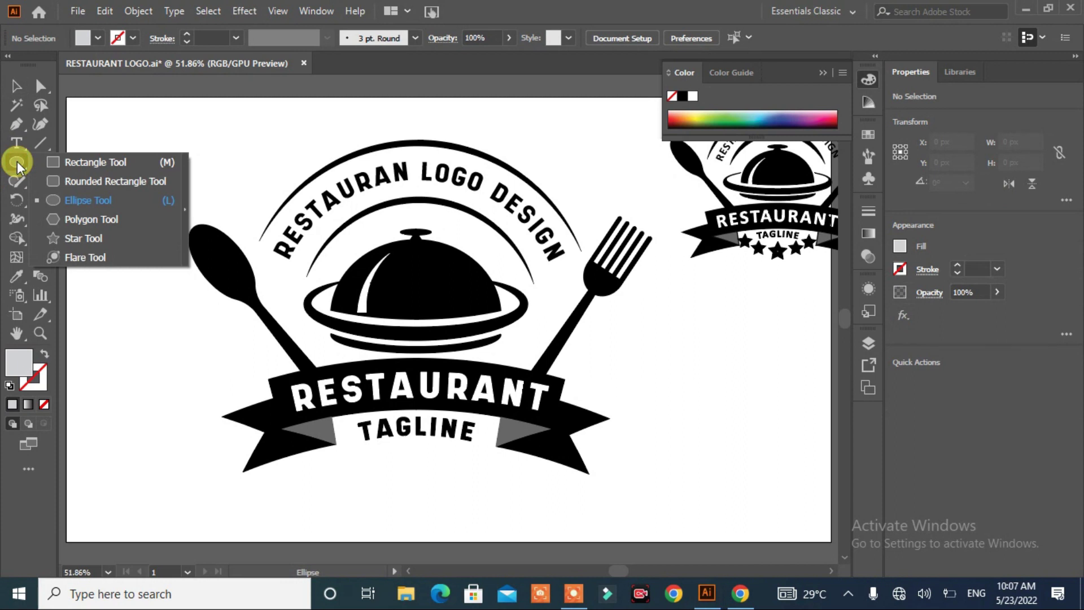
pyautogui.moveTo(17, 165); pyautogui.dragTo(55, 240)
pyautogui.click(55, 241)
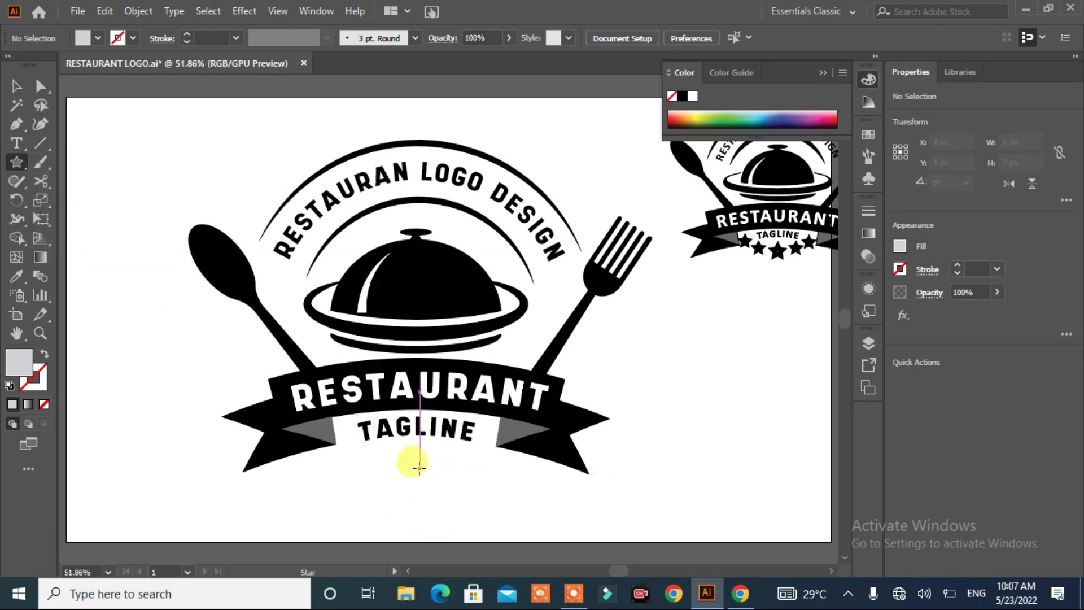
pyautogui.moveTo(417, 466); pyautogui.dragTo(426, 480)
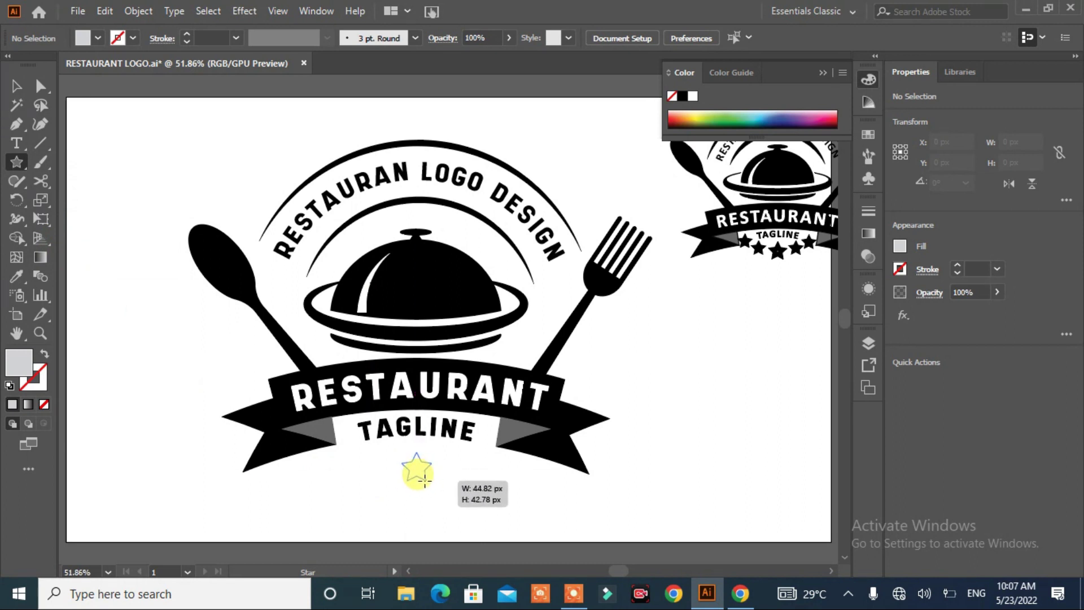
pyautogui.moveTo(426, 480); pyautogui.dragTo(483, 457)
pyautogui.press('v')
pyautogui.click(347, 463)
pyautogui.moveTo(416, 471); pyautogui.dragTo(451, 457)
# Reflect copies of the two right-hand stars onto the left side to complete five stars.
pyautogui.keyDown('shift'); pyautogui.click(475, 451); pyautogui.keyUp('shift')
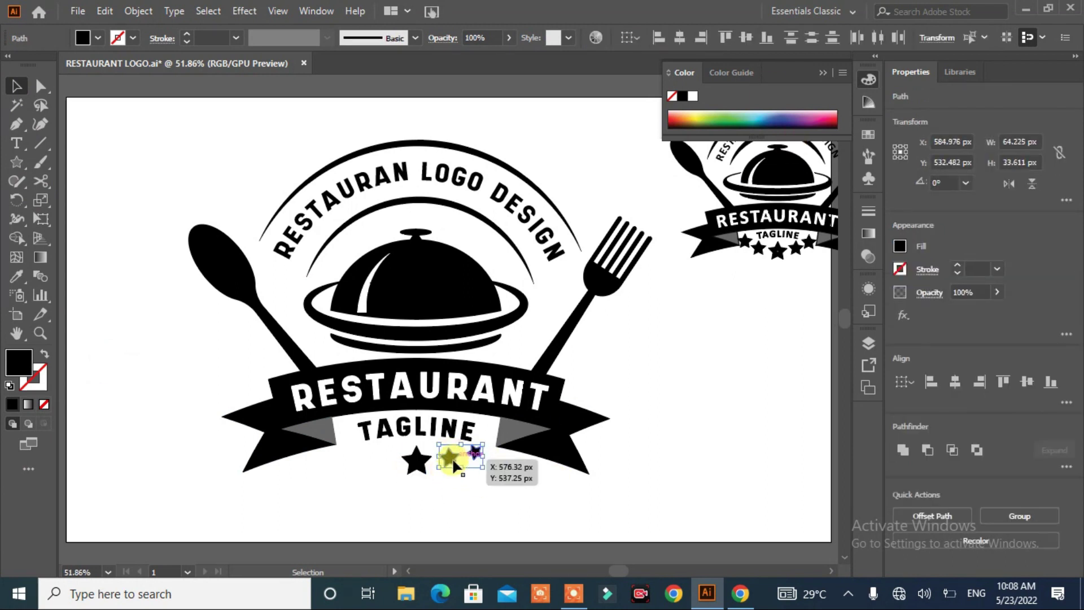
pyautogui.rightClick(454, 466)
pyautogui.click(661, 421)
pyautogui.click(450, 394)
pyautogui.hotkey('shift', 'Left')
pyautogui.hotkey('shift', 'Left')
pyautogui.hotkey('shift', 'Left')
pyautogui.hotkey('shift', 'Left')
pyautogui.click(588, 487)
pyautogui.click(453, 436)
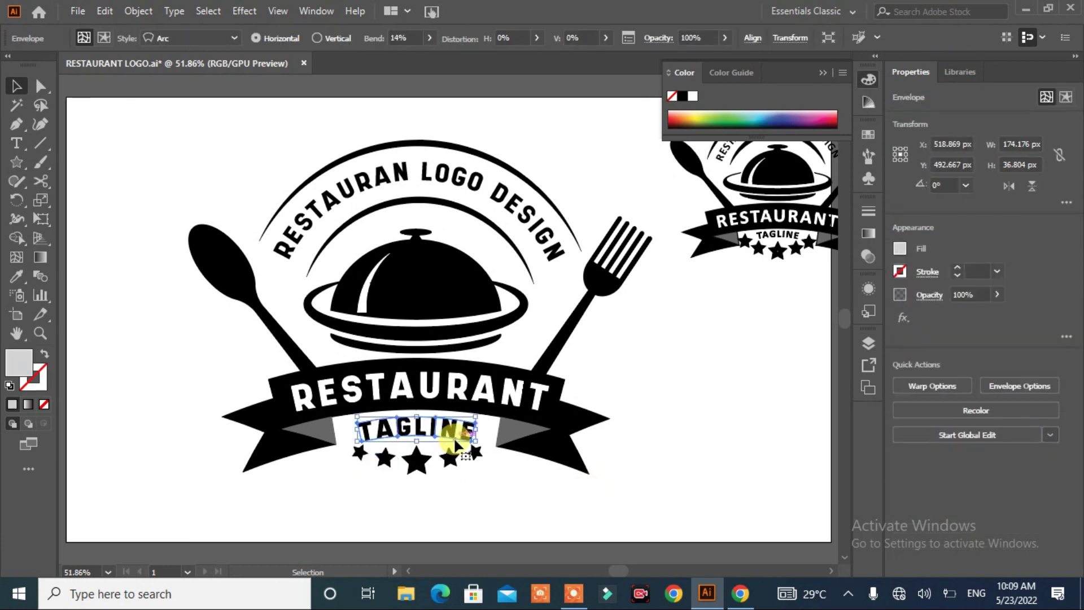
pyautogui.click(734, 442)
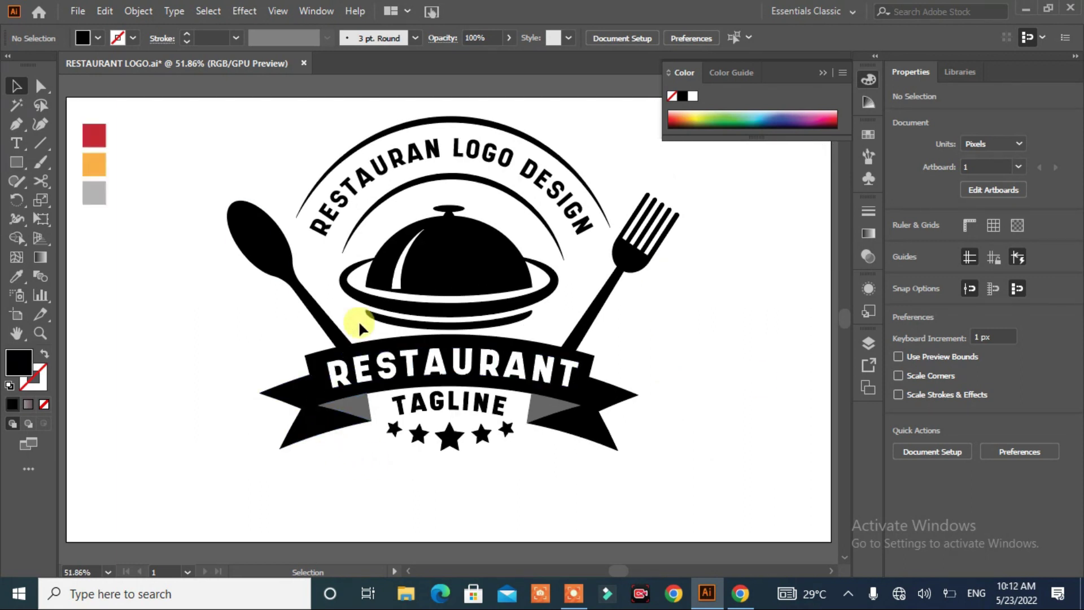
# Colour the cloche dome with the grey swatch using the Eyedropper.
pyautogui.click(446, 276)
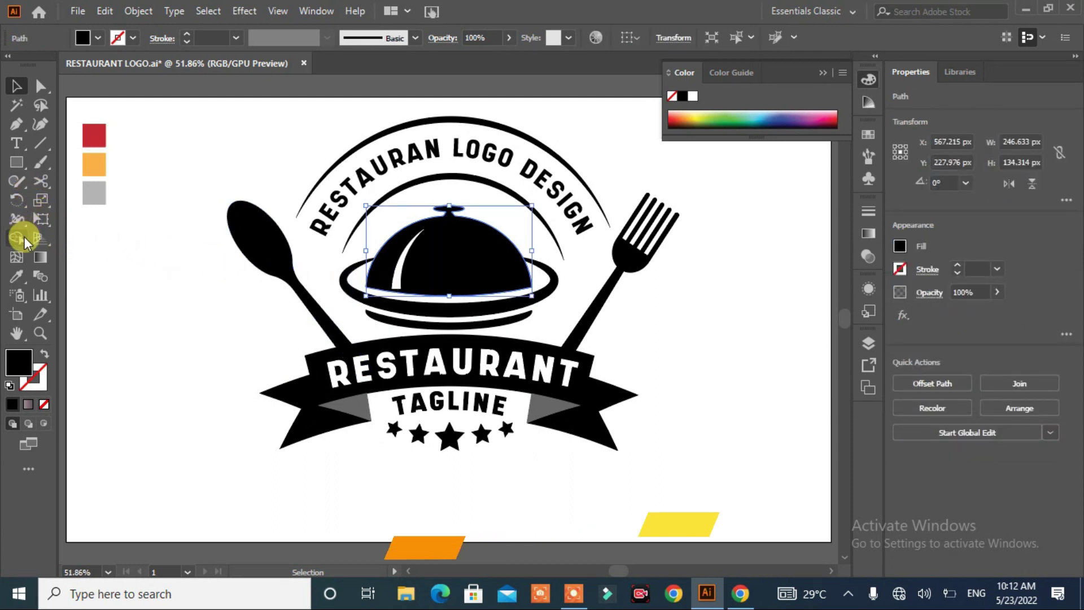
pyautogui.click(16, 276)
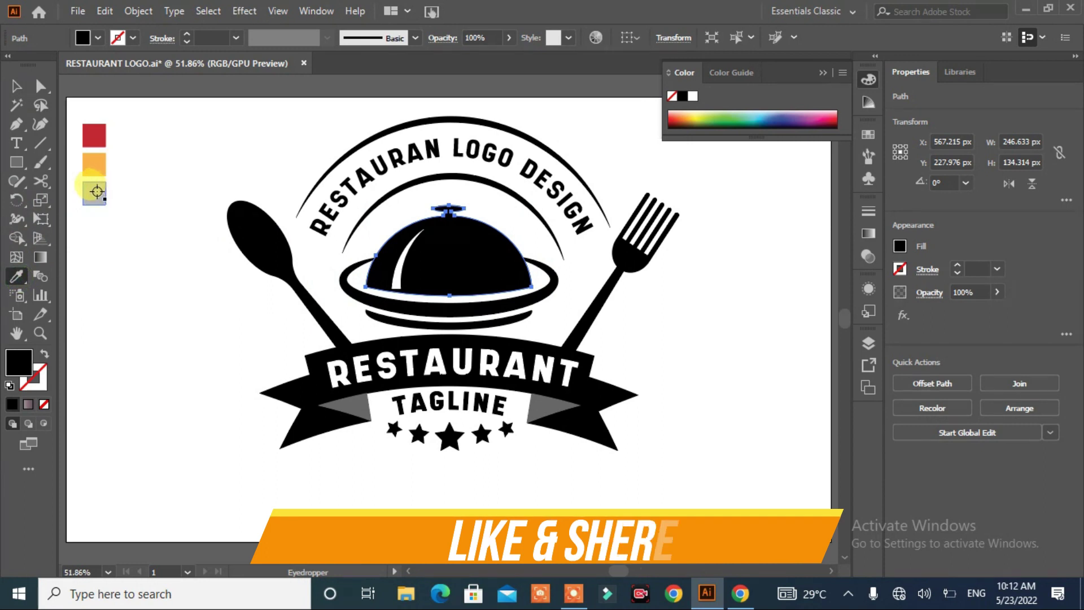
pyautogui.click(94, 193)
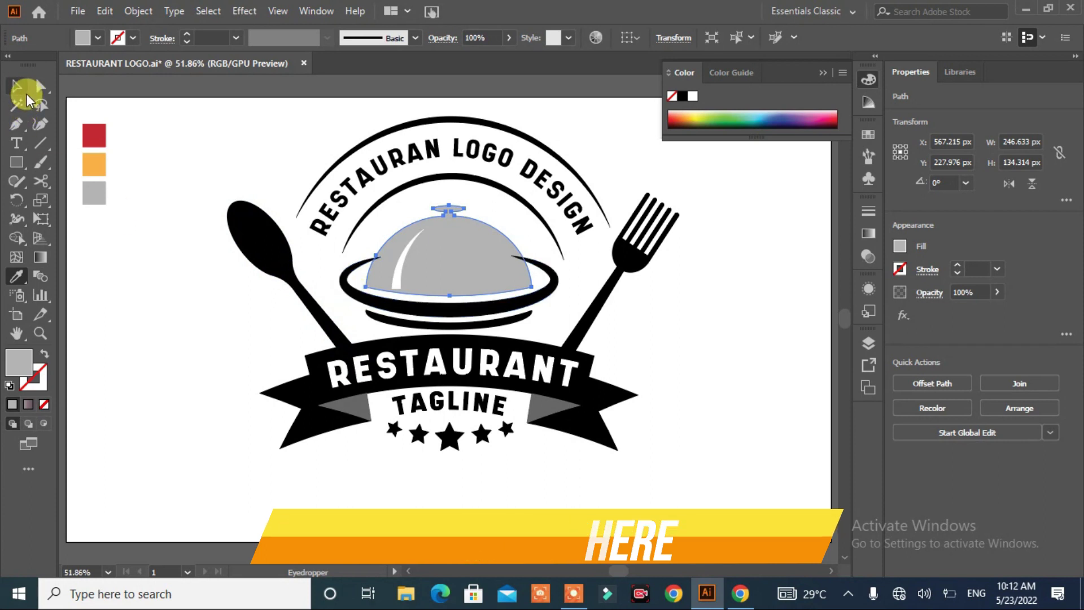
pyautogui.click(26, 95)
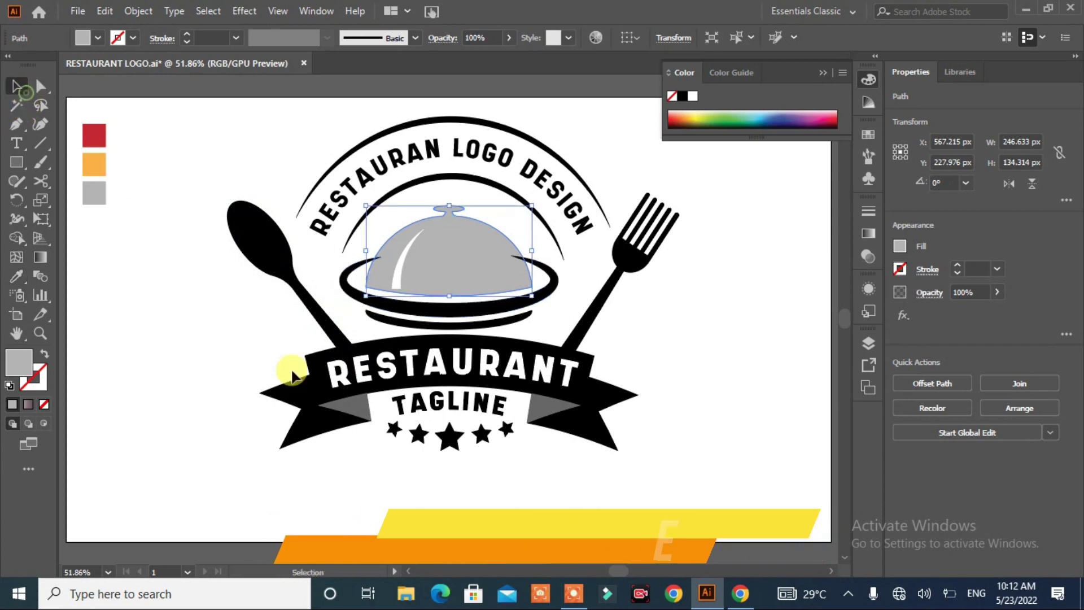
# Colour the plate ring and the plate base red from the red swatch.
pyautogui.click(346, 295)
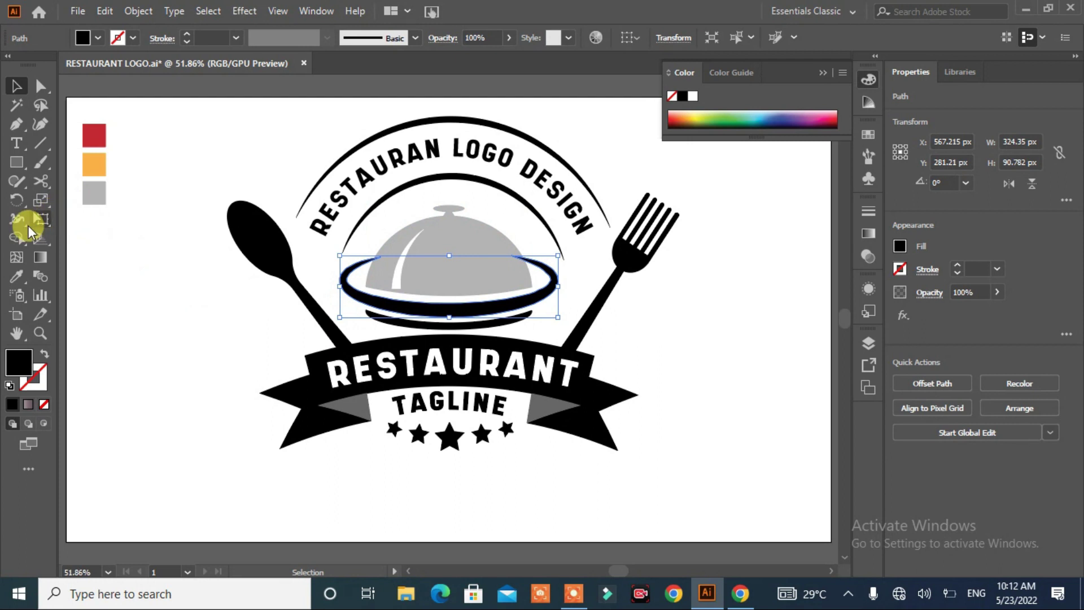
pyautogui.click(17, 277)
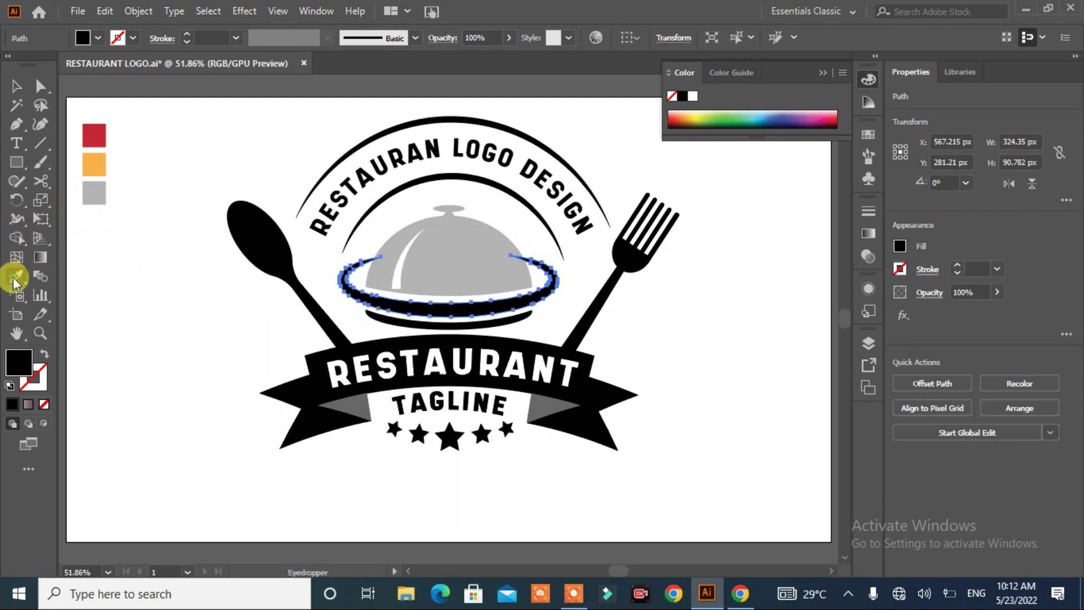
pyautogui.click(93, 135)
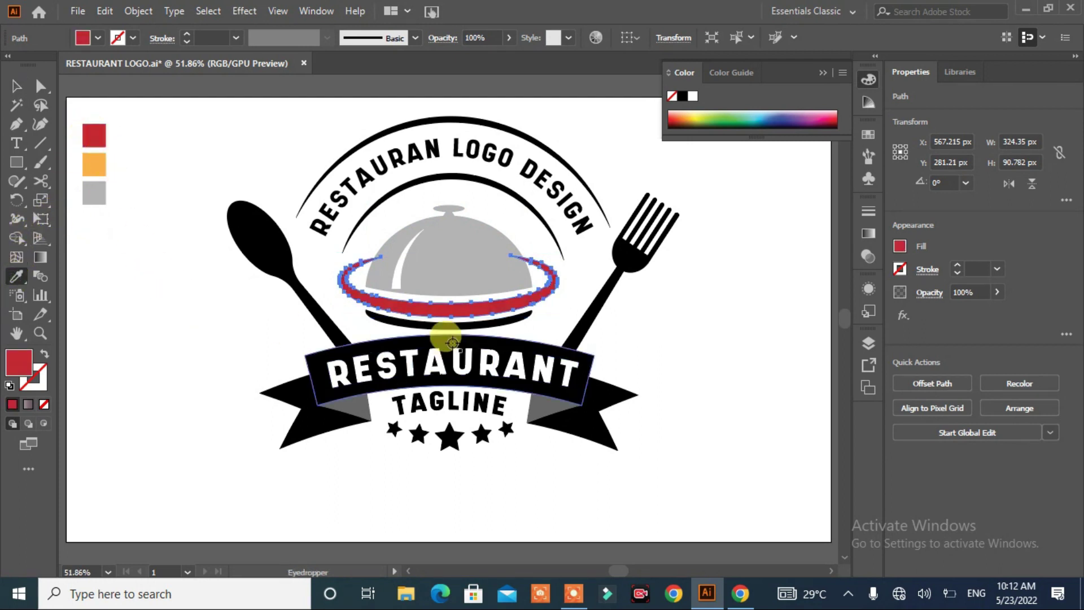
pyautogui.click(17, 86)
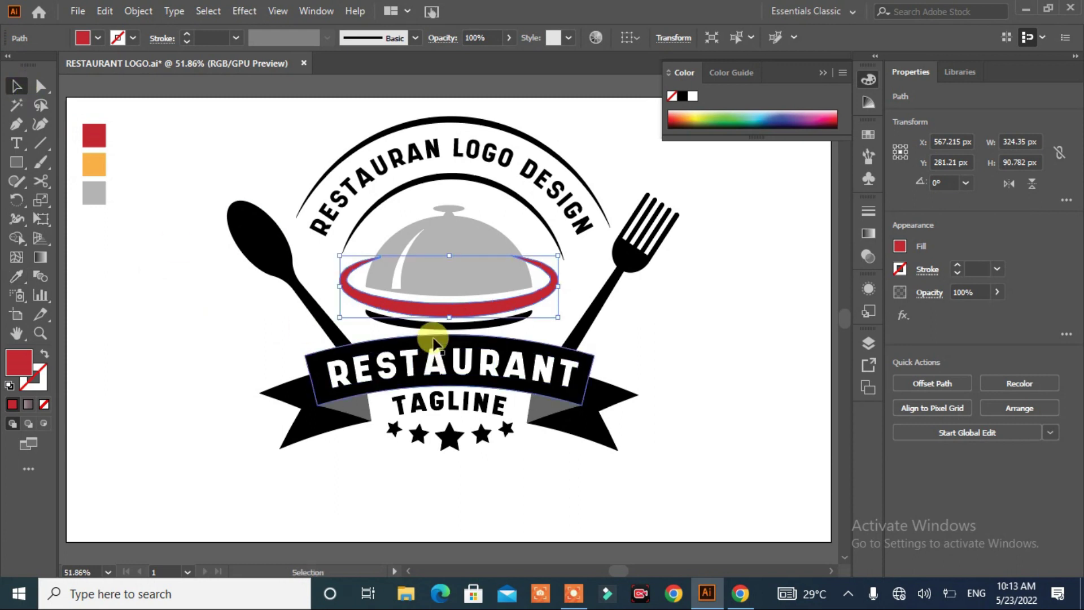
pyautogui.click(432, 319)
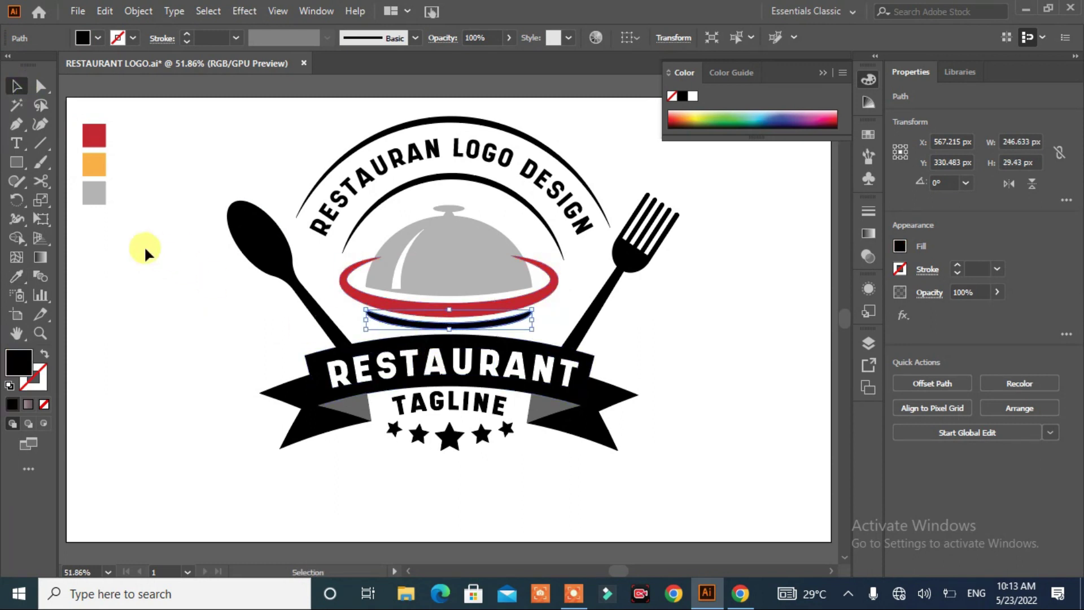
pyautogui.click(16, 277)
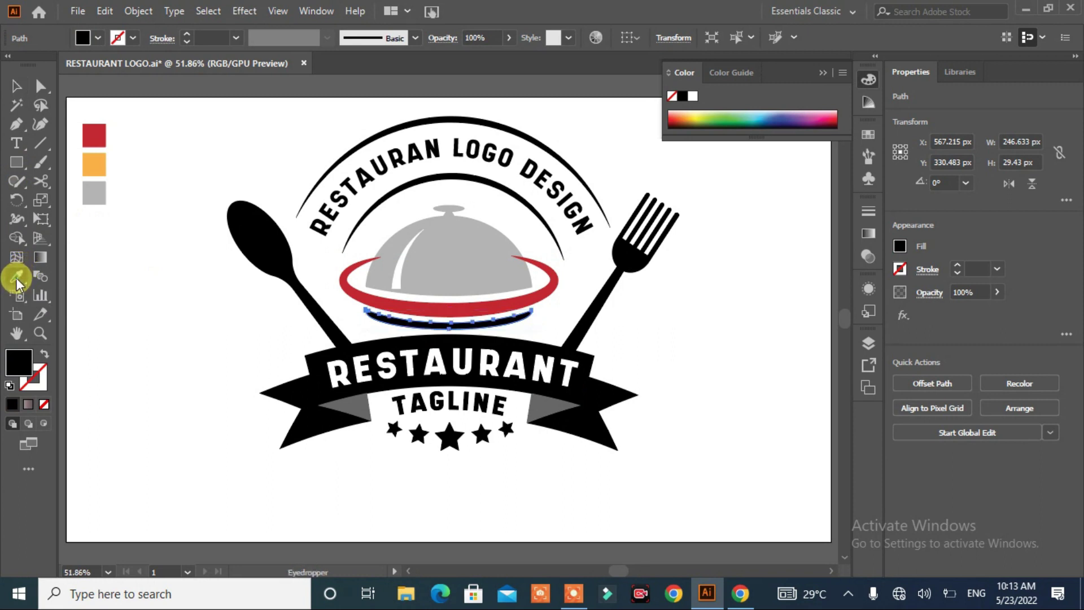
pyautogui.click(96, 139)
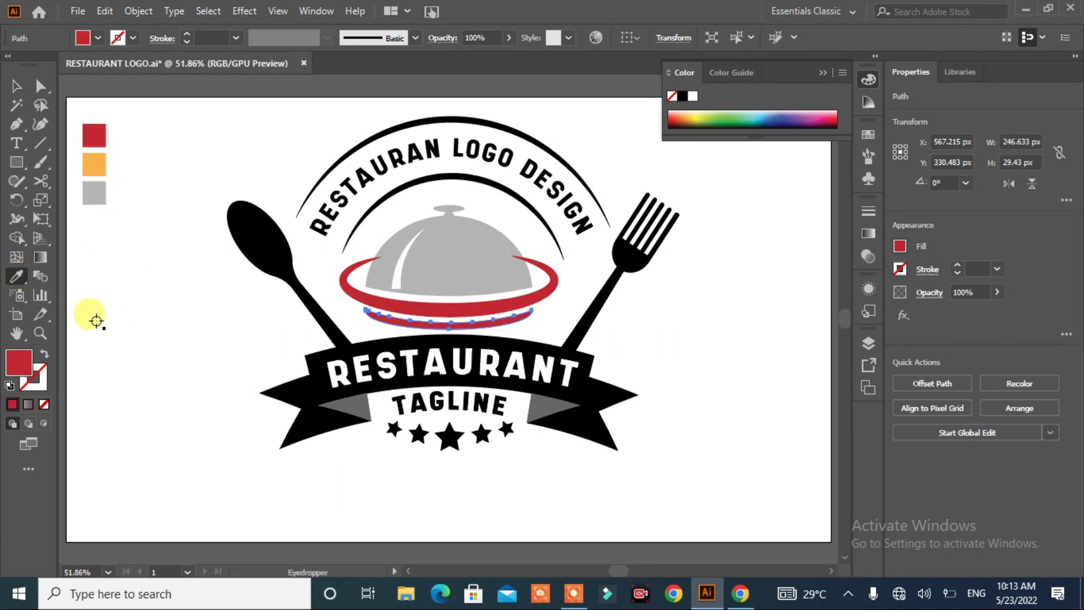
# Make the arc lines above the cloche red and the curved title text orange.
pyautogui.click(17, 87)
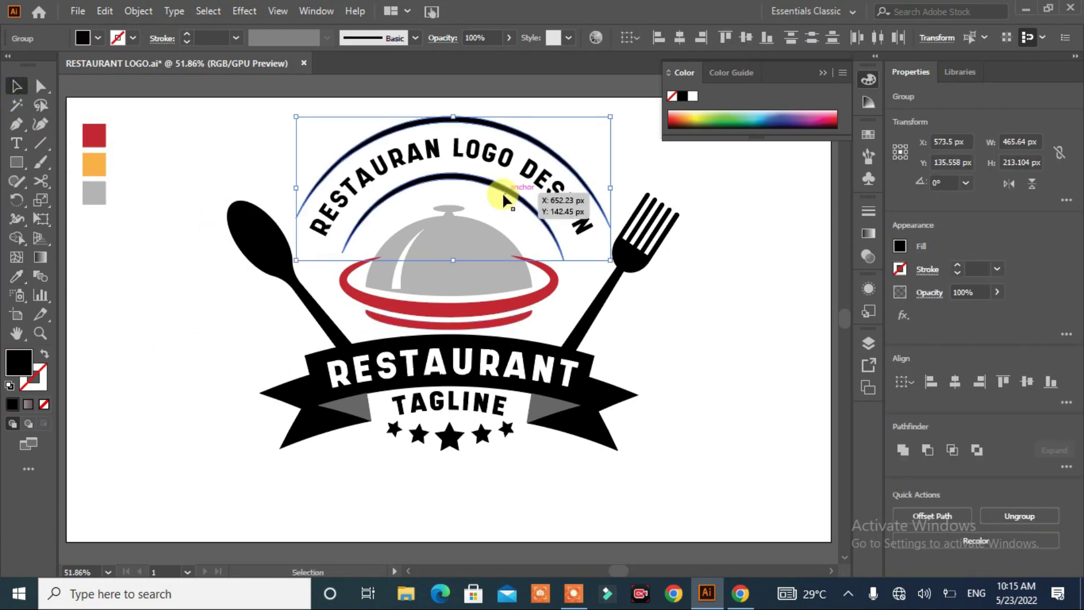
pyautogui.click(16, 276)
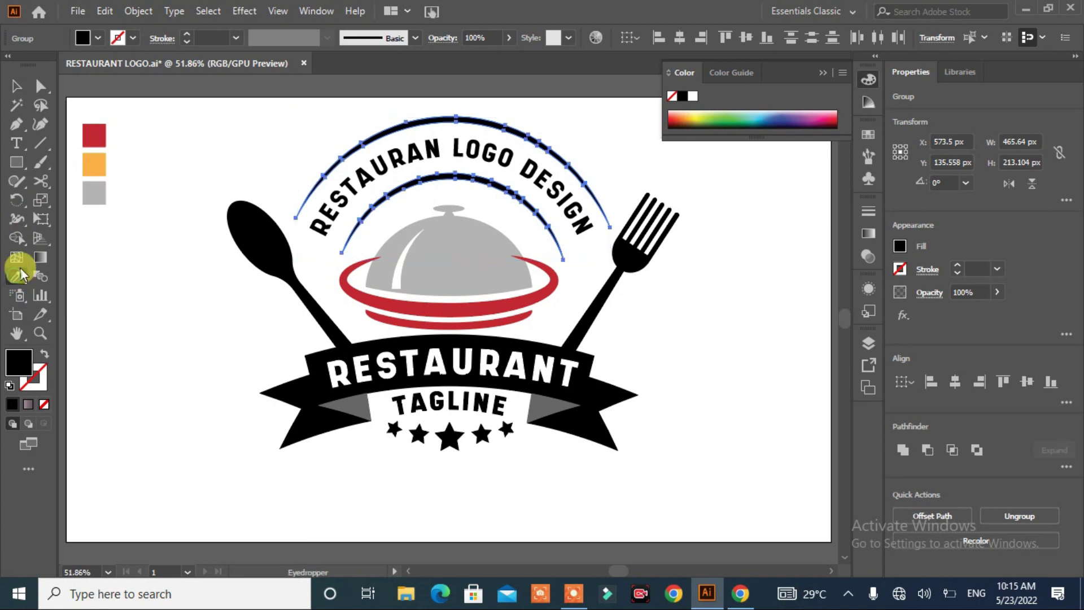
pyautogui.click(97, 136)
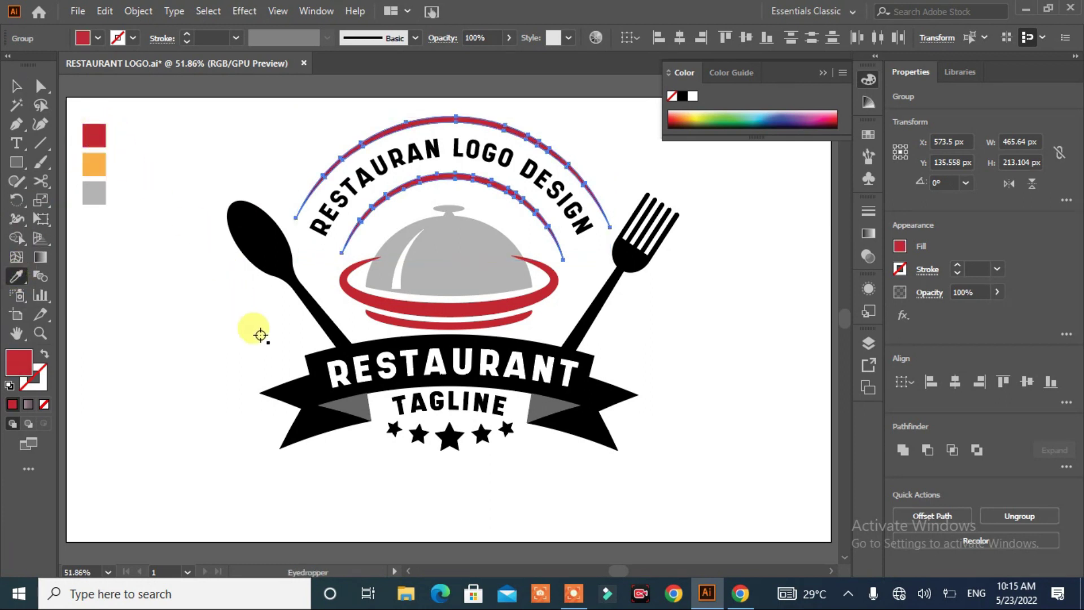
pyautogui.click(15, 90)
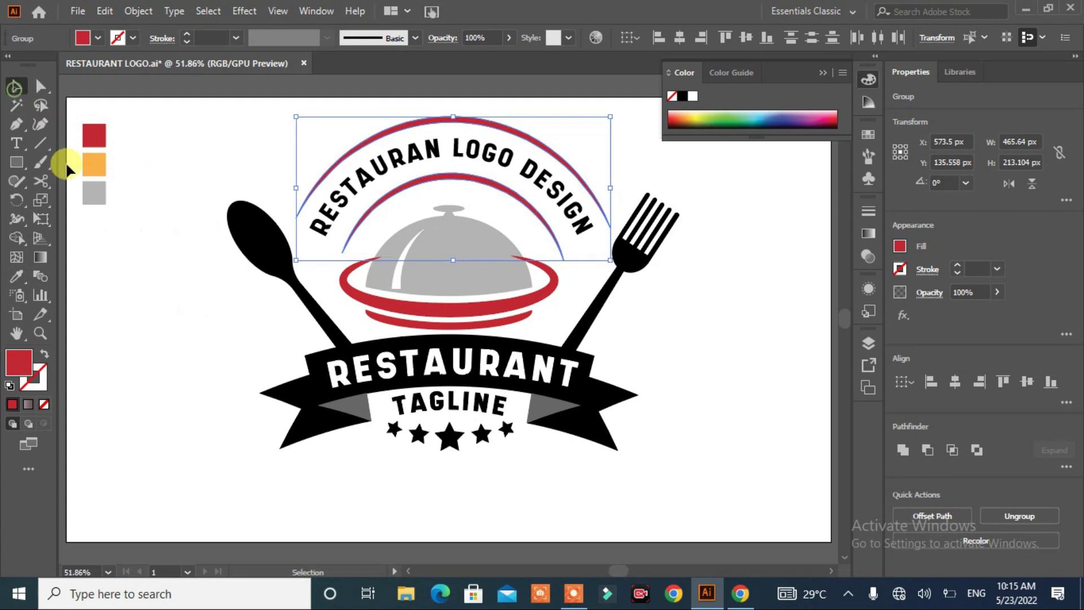
pyautogui.click(370, 186)
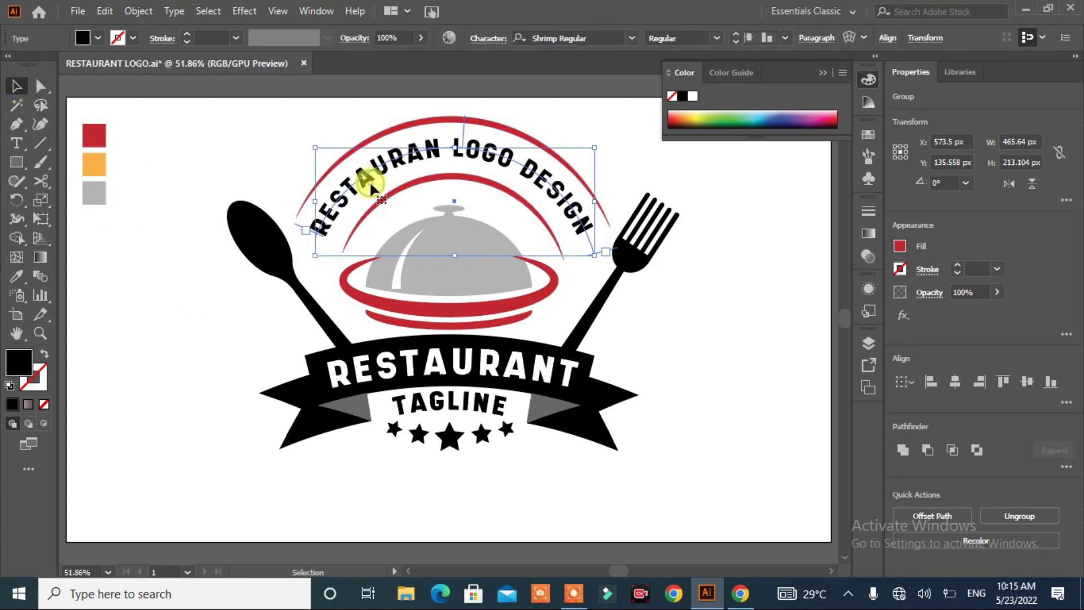
pyautogui.click(17, 281)
pyautogui.click(93, 165)
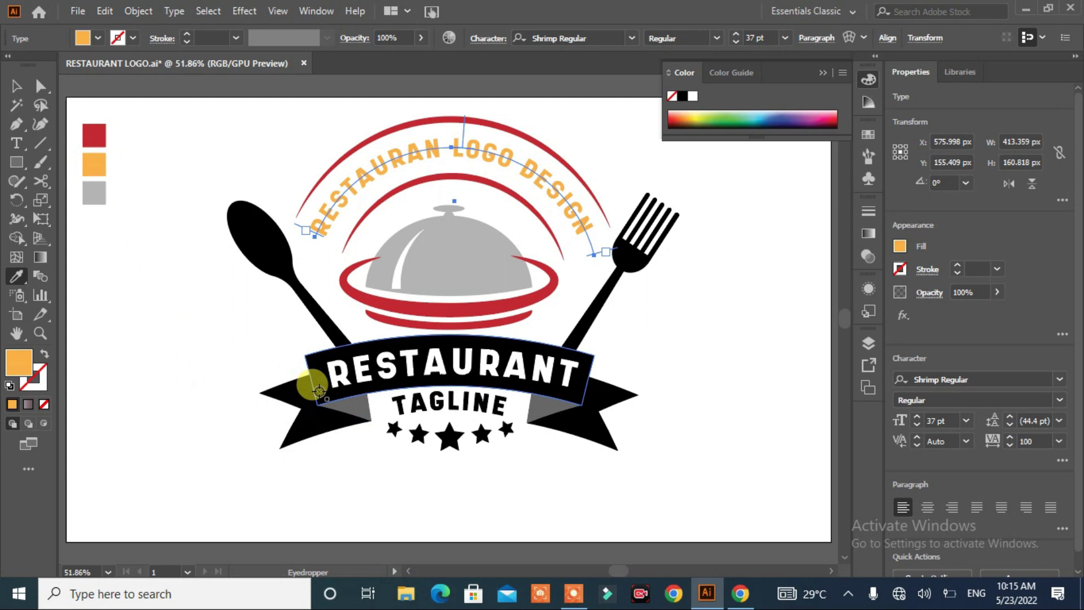
pyautogui.click(16, 86)
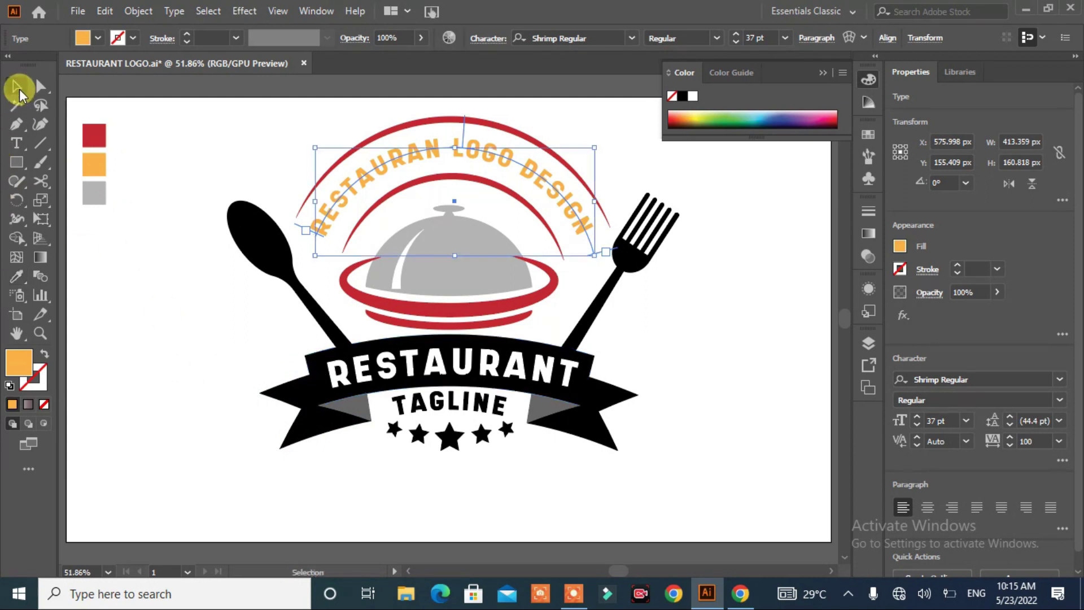
pyautogui.click(224, 448)
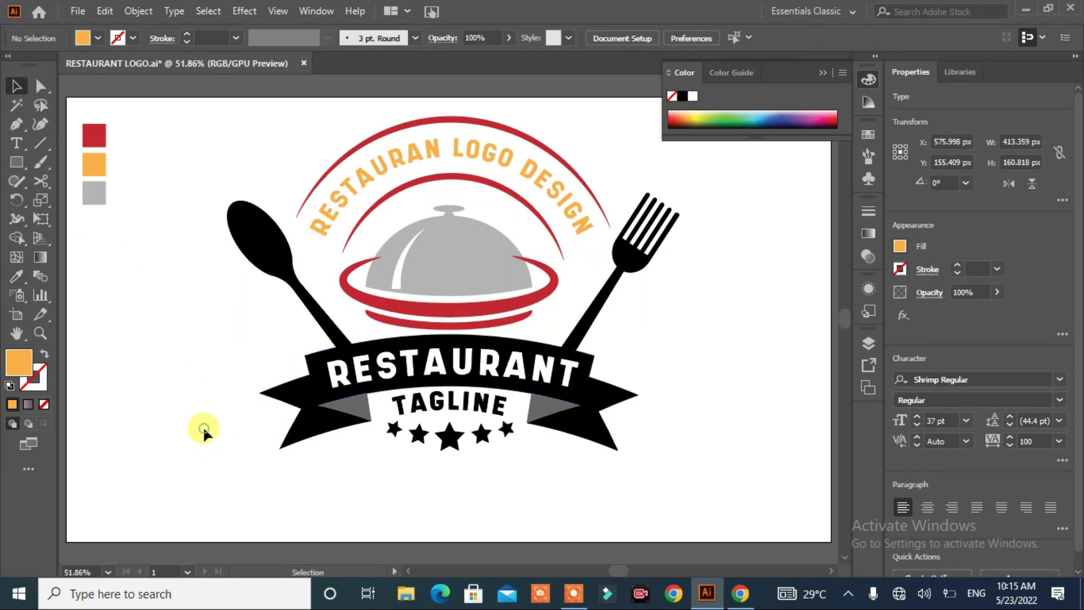
# Ungroup the ribbon banner twice so its parts can be selected separately.
pyautogui.click(322, 398)
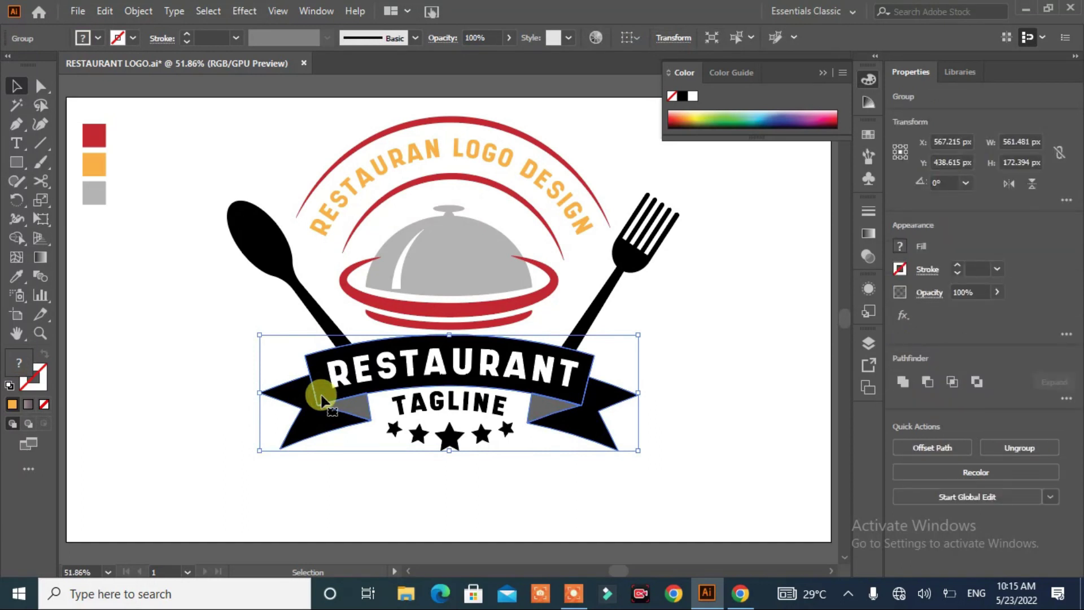
pyautogui.rightClick(322, 398)
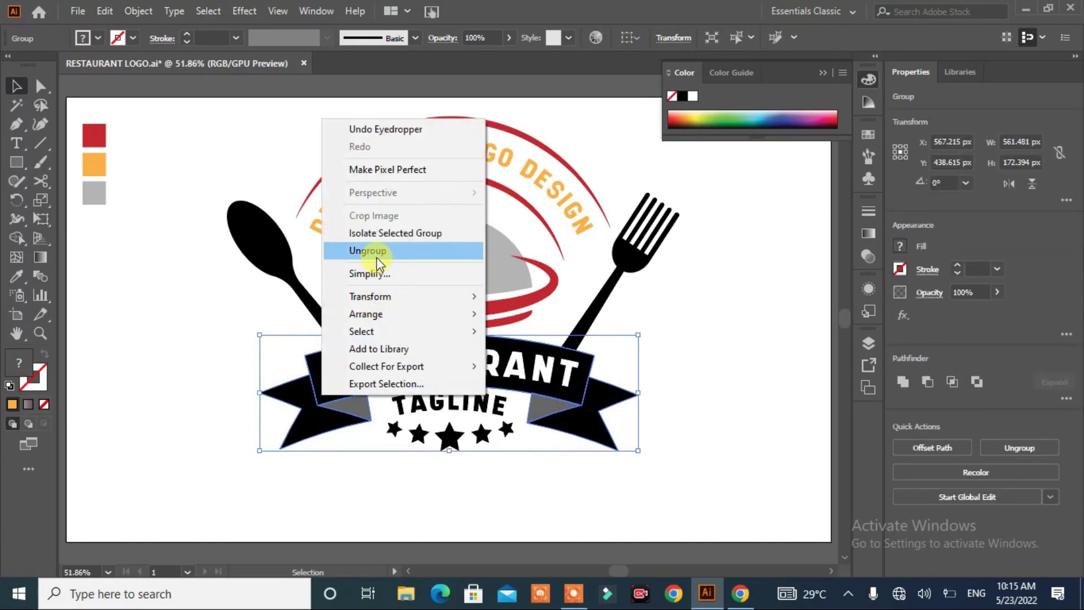
pyautogui.click(368, 251)
pyautogui.click(145, 380)
pyautogui.click(328, 396)
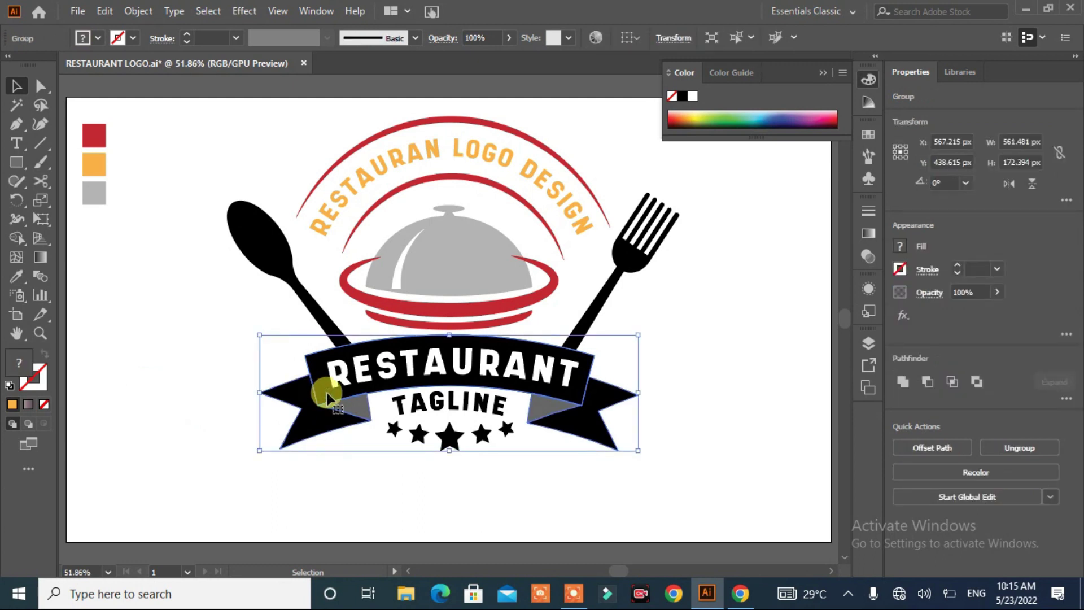
pyautogui.rightClick(327, 395)
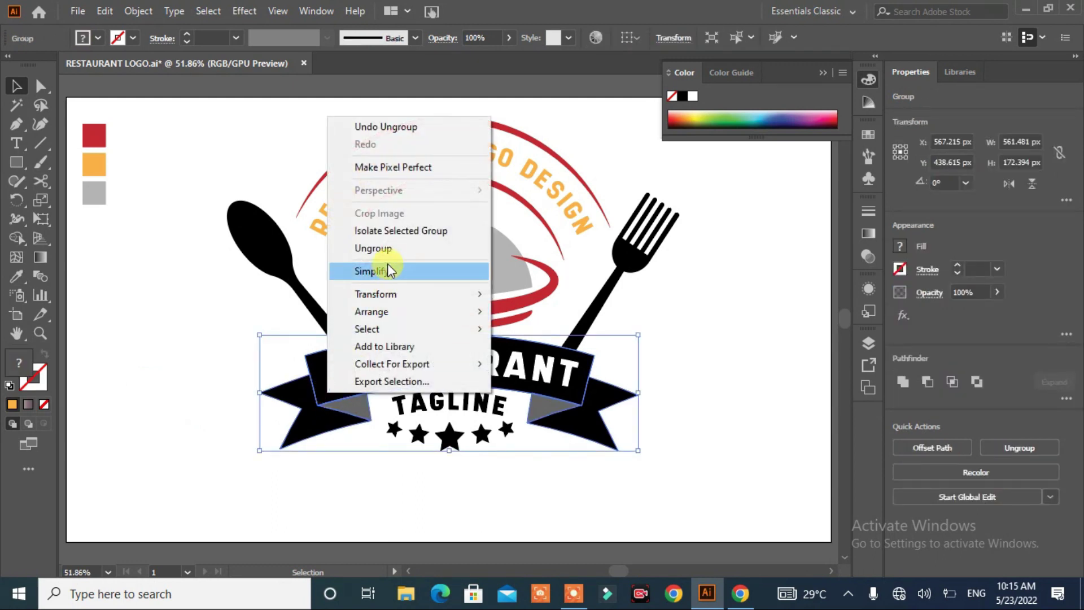
pyautogui.click(379, 245)
pyautogui.click(77, 437)
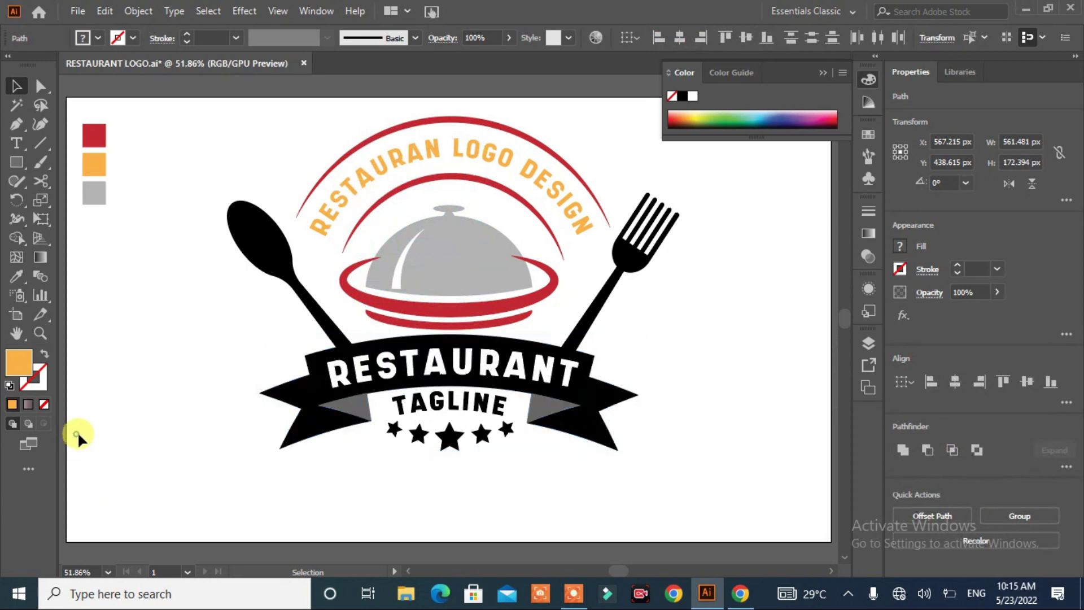
# Give the ribbon band a linear red-to-orange gradient and apply it to the right tail.
pyautogui.click(321, 398)
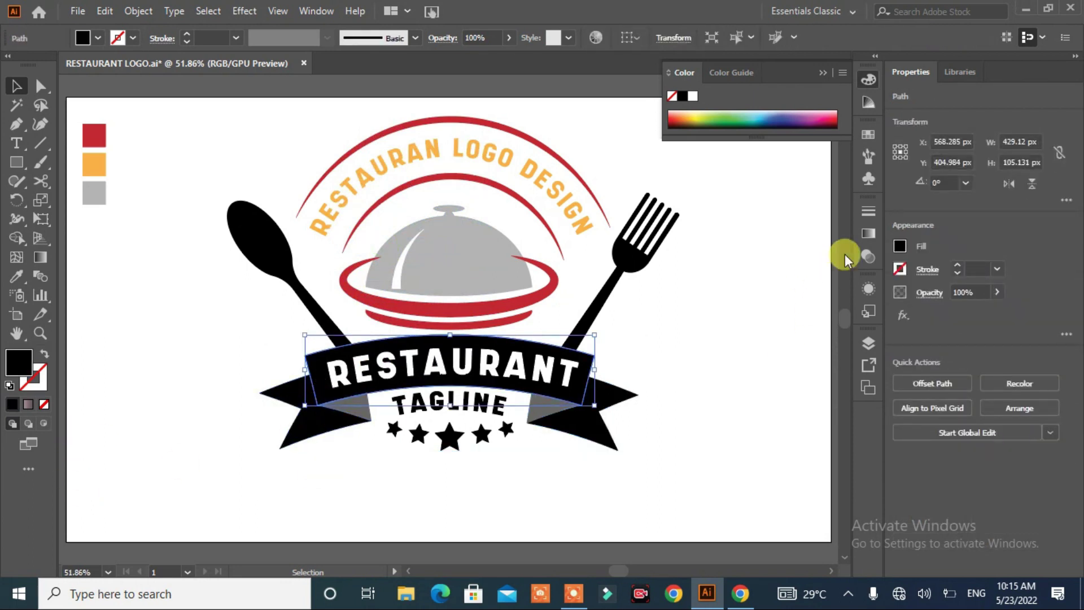
pyautogui.click(870, 234)
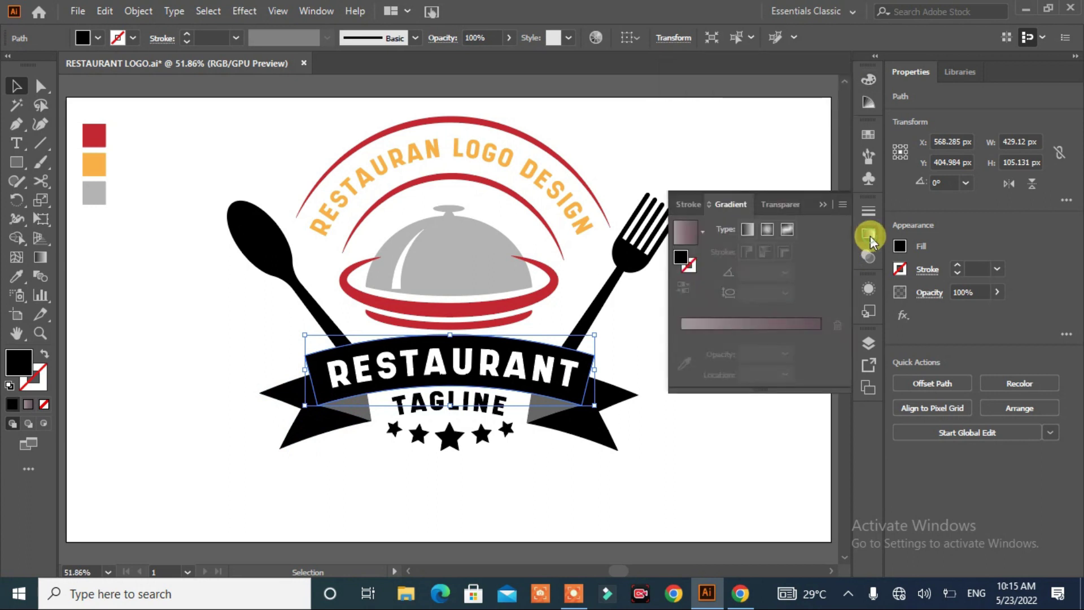
pyautogui.click(746, 229)
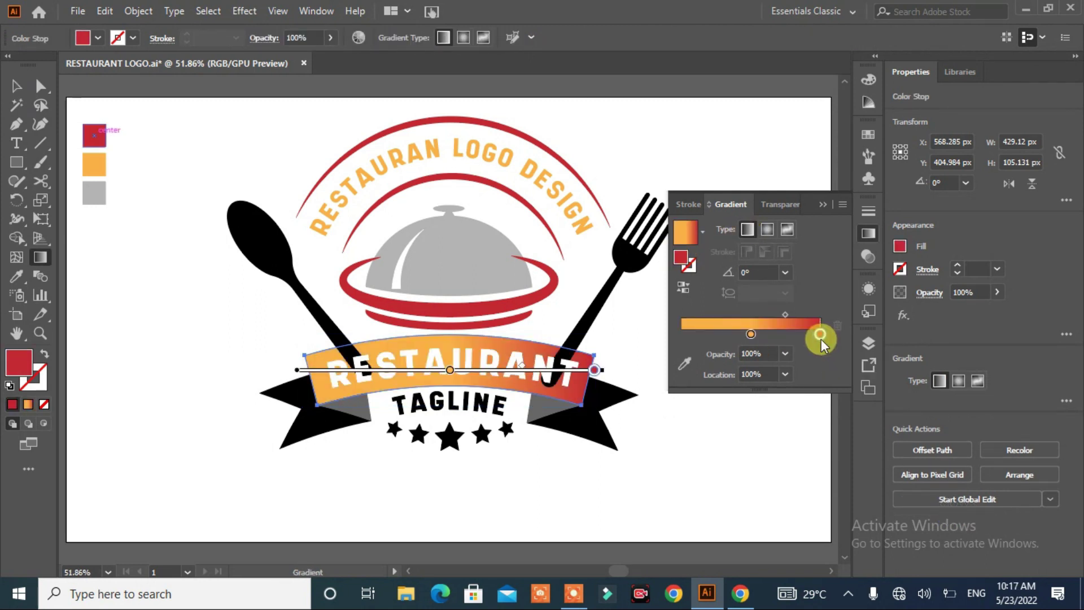
pyautogui.moveTo(821, 339); pyautogui.dragTo(682, 340)
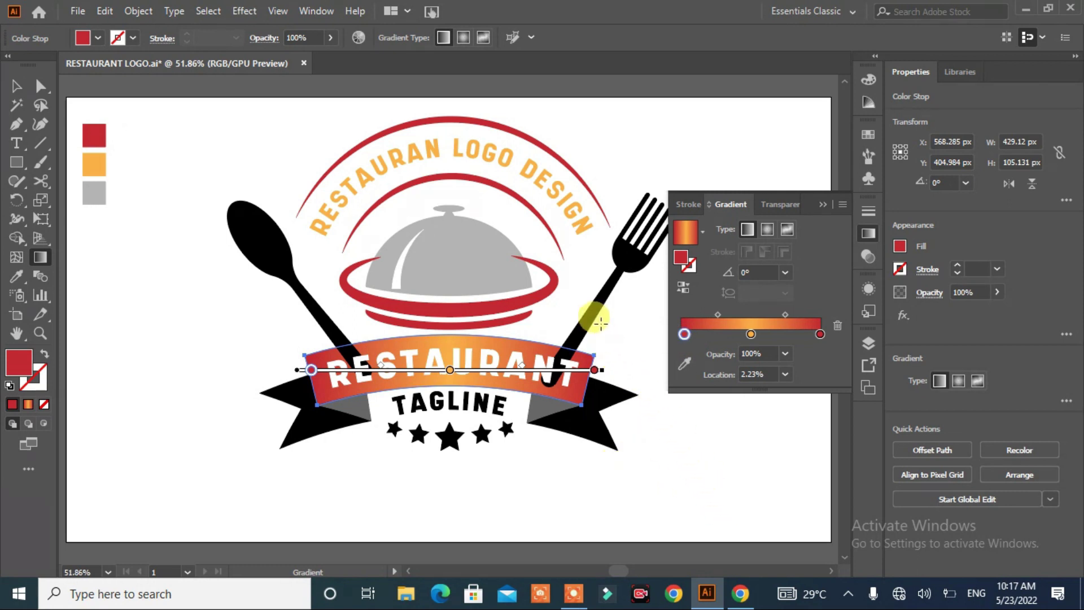
pyautogui.click(590, 421)
pyautogui.press('y')
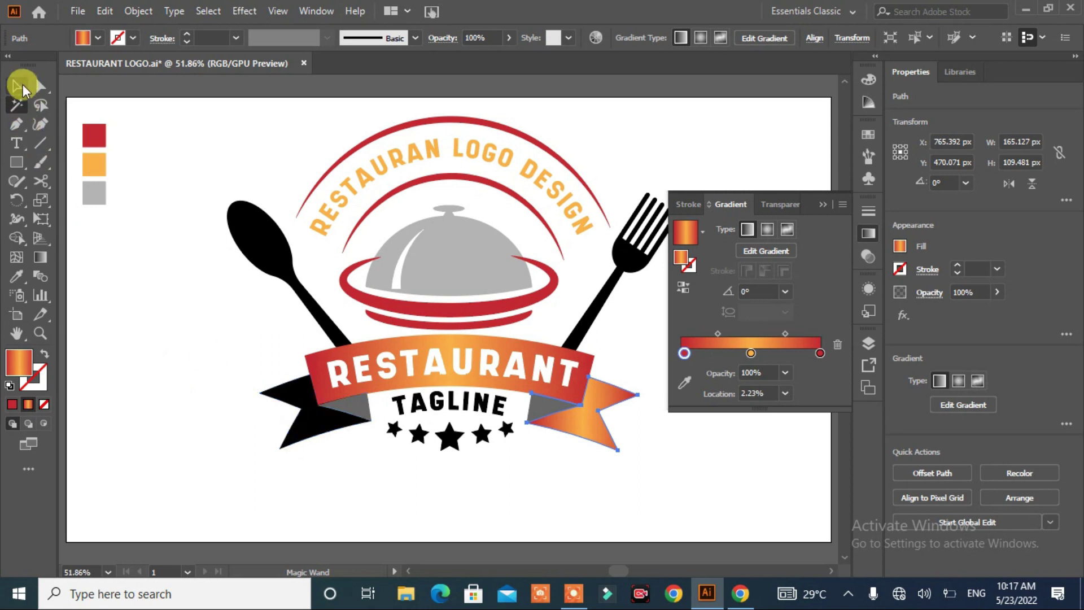
# Eyedropper the ribbon gradient onto the left tail, then select all five stars.
pyautogui.click(16, 86)
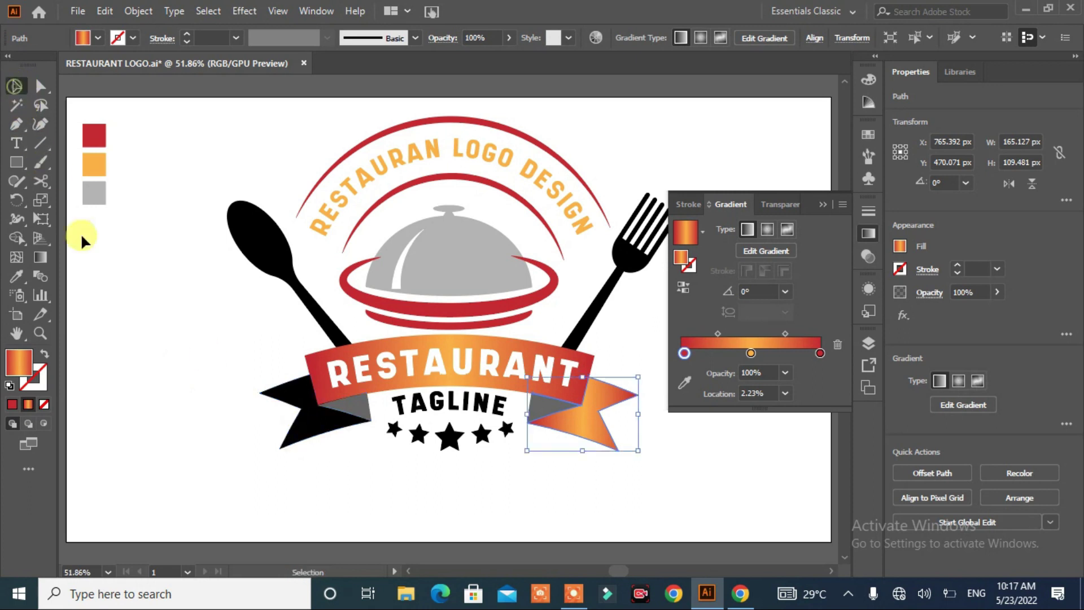
pyautogui.click(312, 429)
pyautogui.click(16, 276)
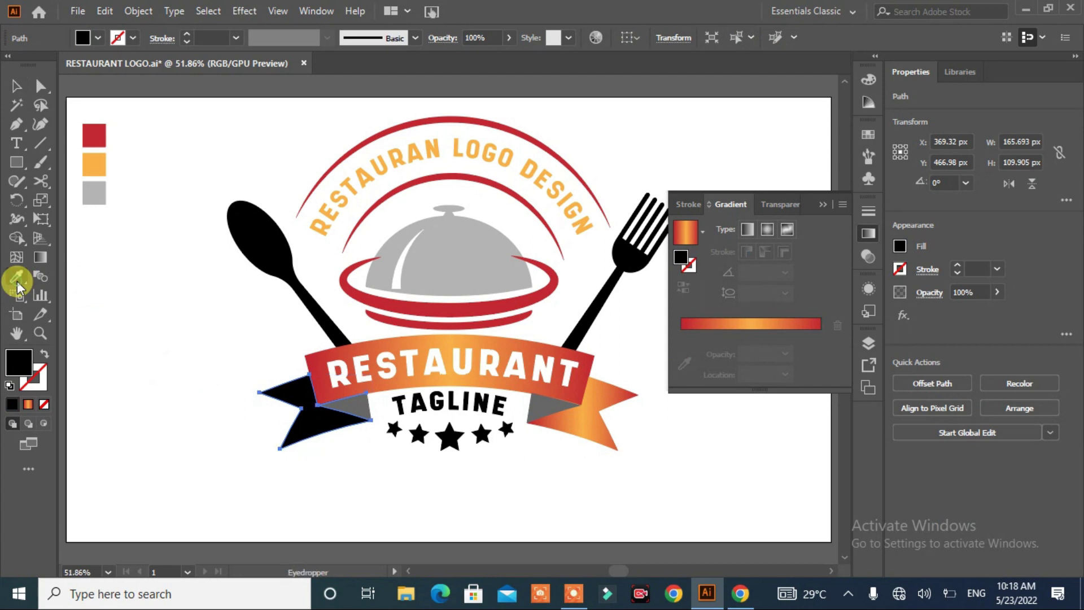
pyautogui.click(323, 380)
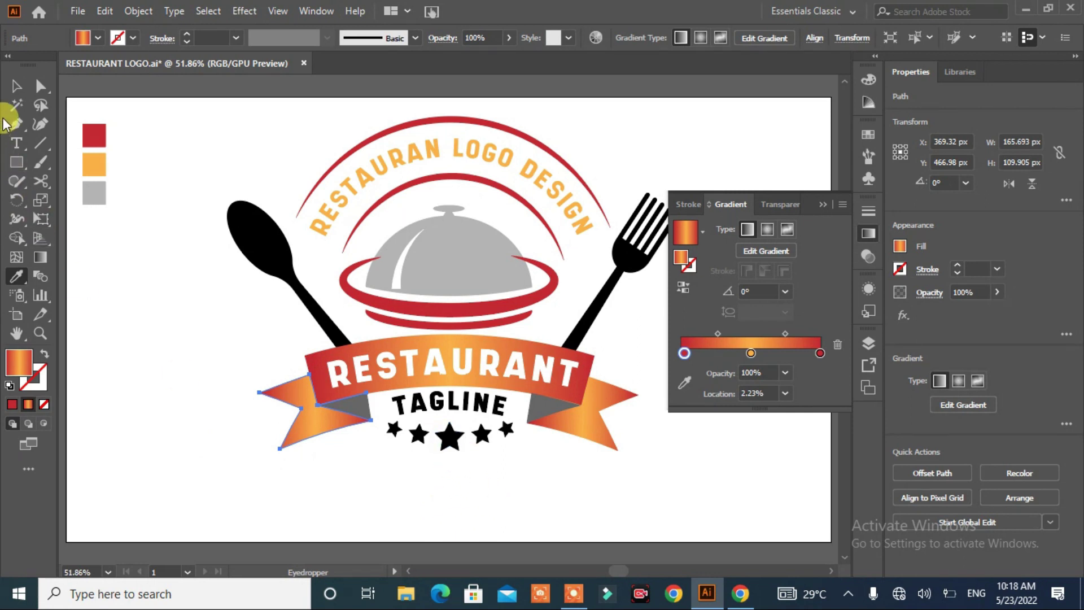
pyautogui.click(15, 88)
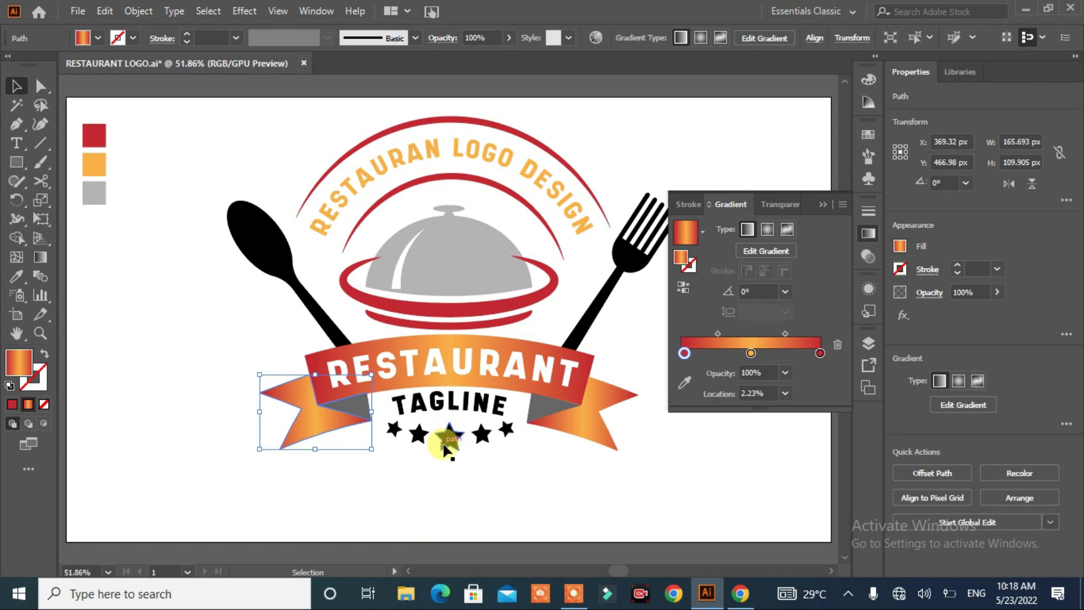
pyautogui.click(446, 443)
pyautogui.moveTo(522, 432); pyautogui.dragTo(386, 444)
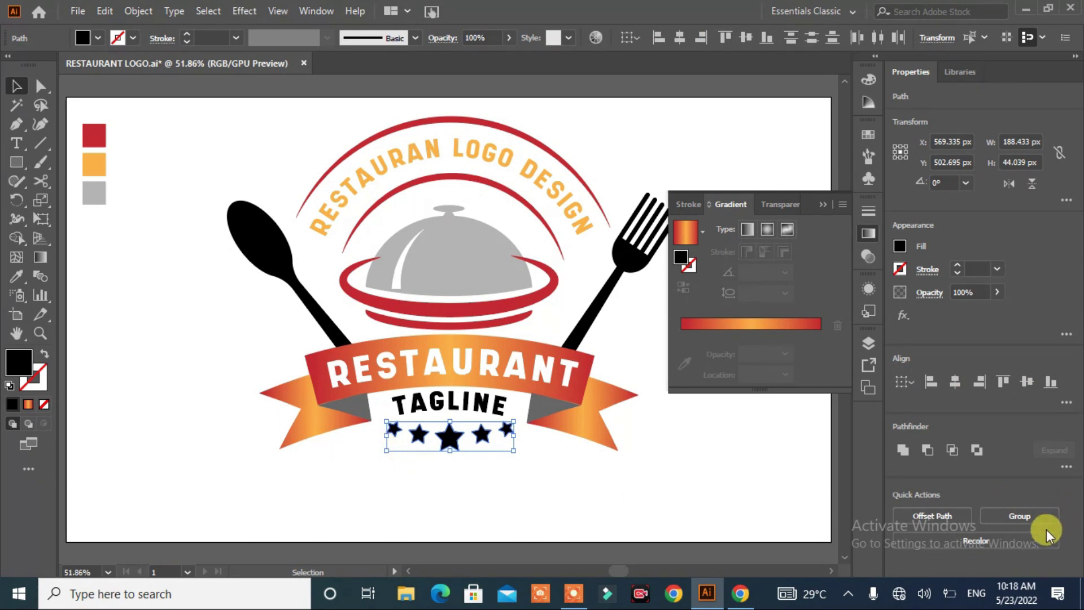
# Group the five stars and colour them with the orange swatch.
pyautogui.click(1020, 516)
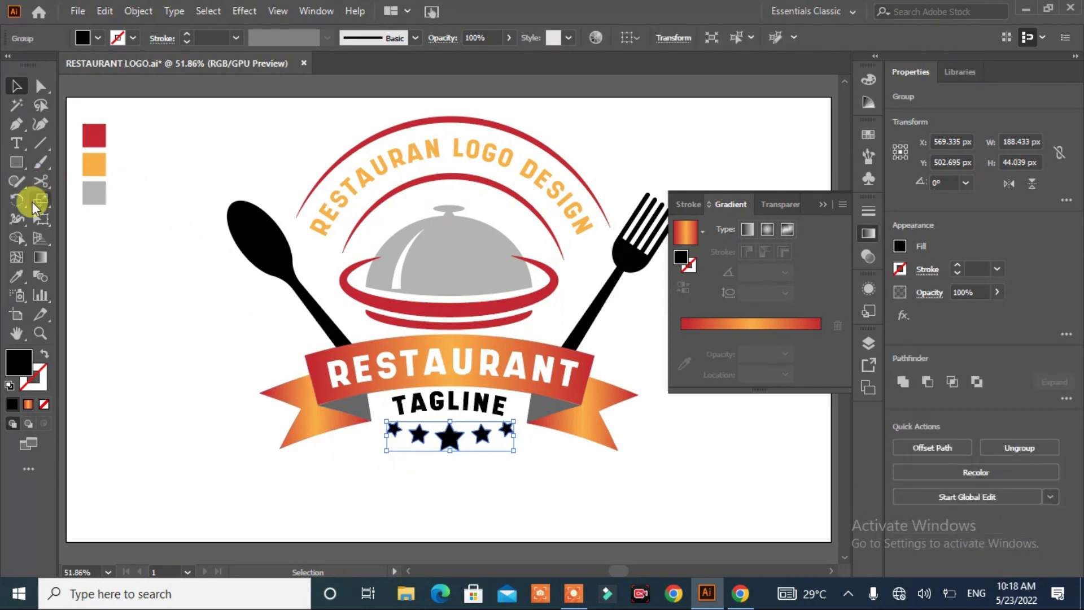
pyautogui.click(16, 276)
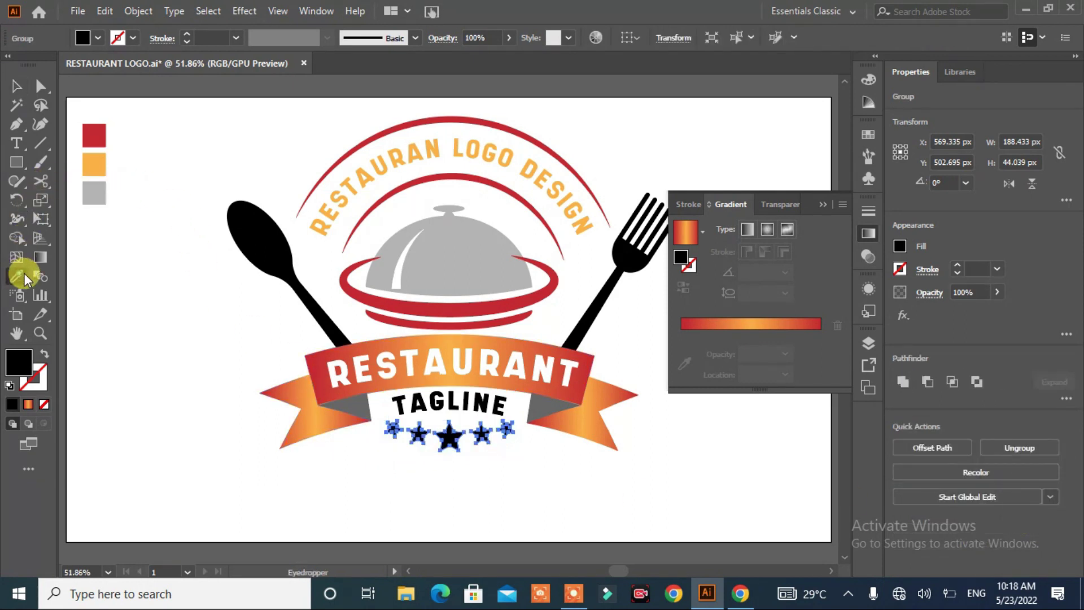
pyautogui.click(94, 163)
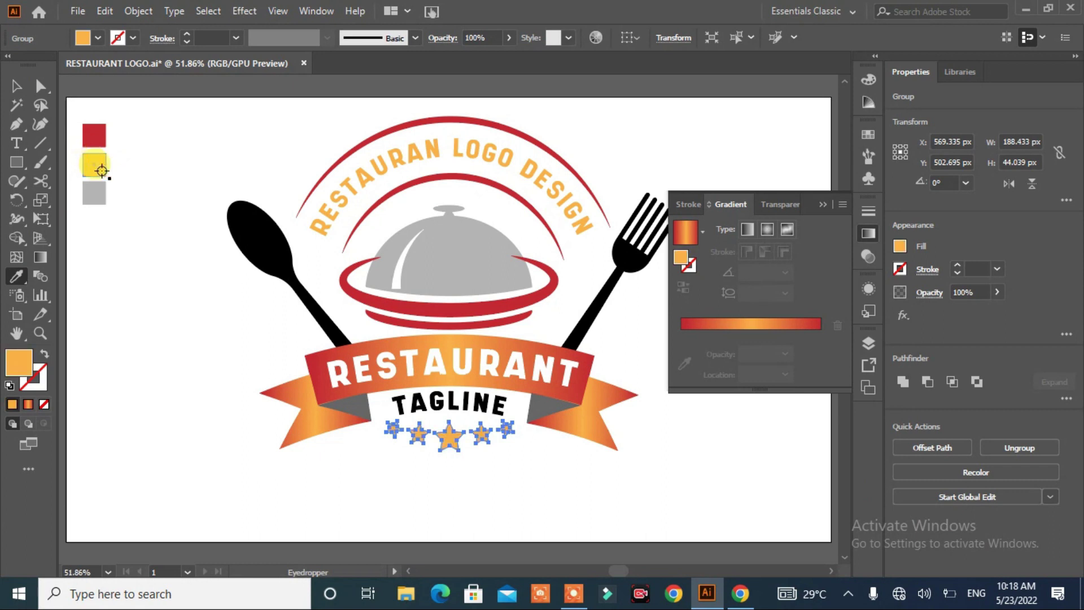
pyautogui.click(15, 87)
pyautogui.click(140, 340)
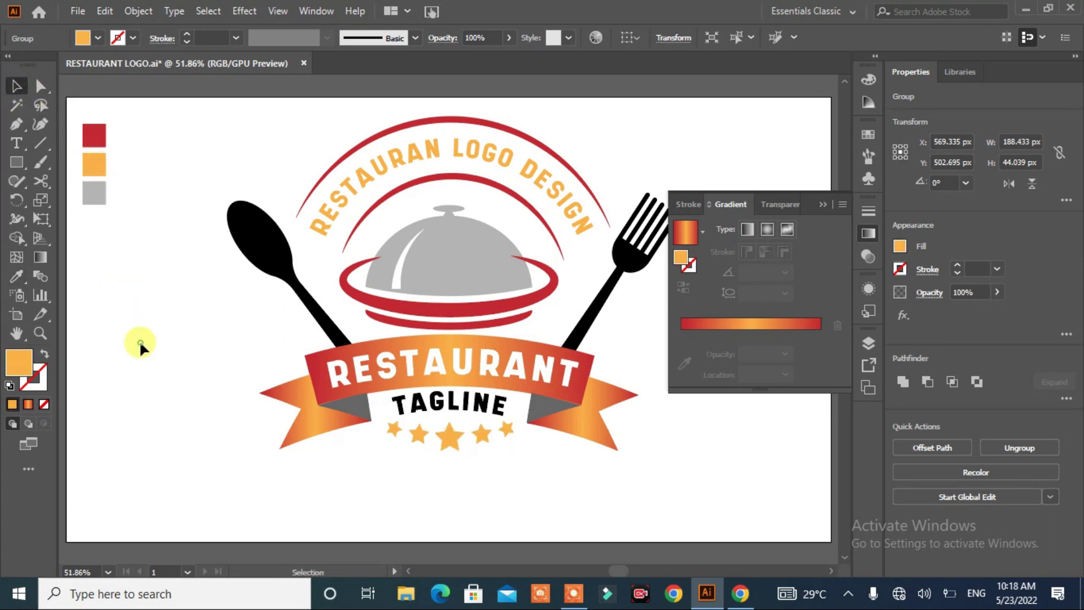
# Colour the TAGLINE text with the orange swatch.
pyautogui.click(462, 402)
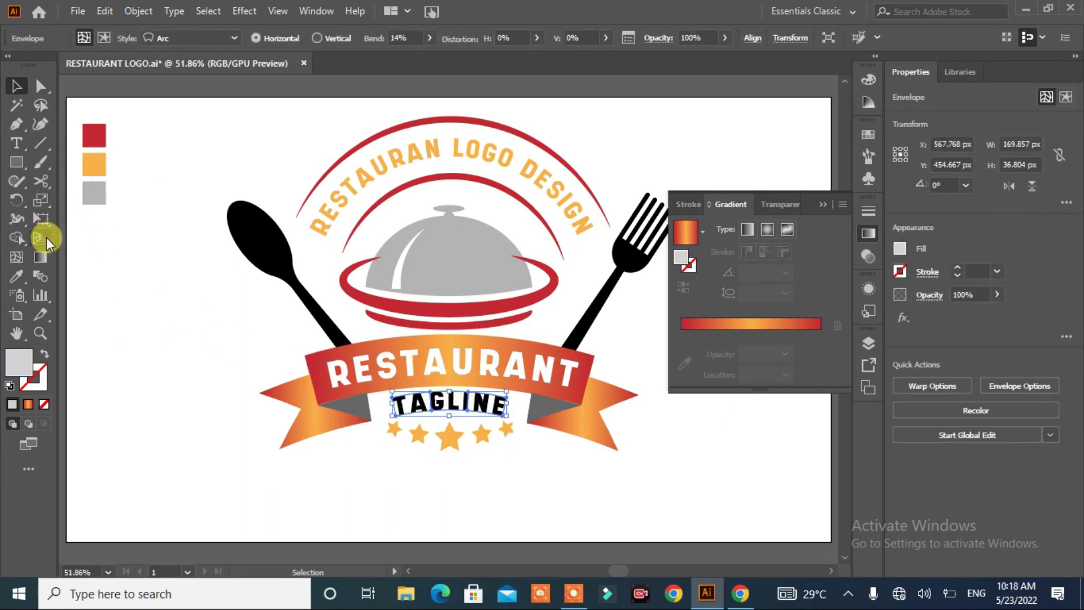
pyautogui.click(94, 136)
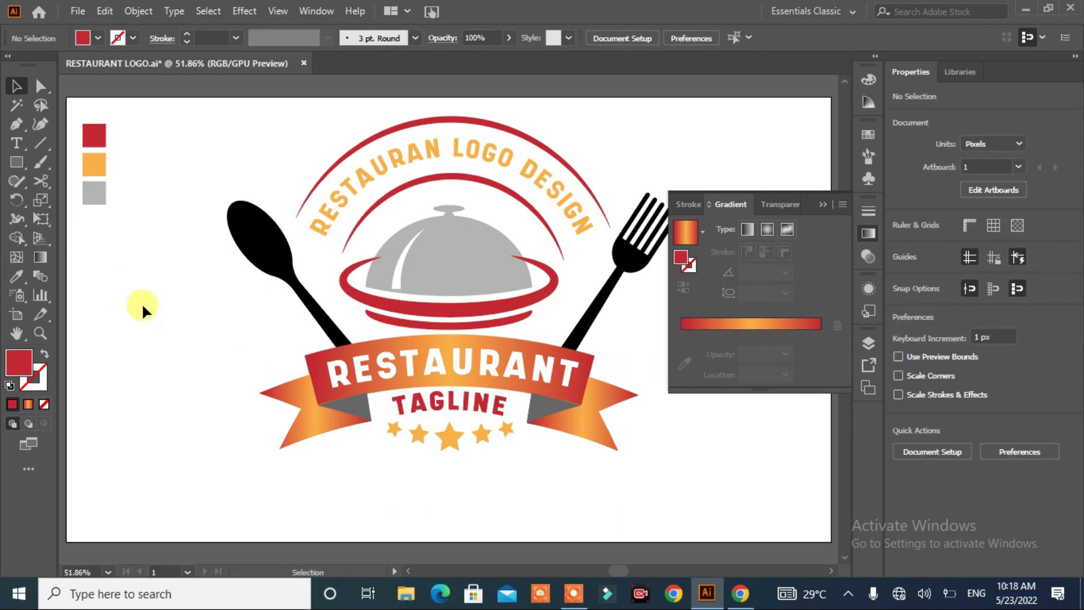
pyautogui.click(483, 410)
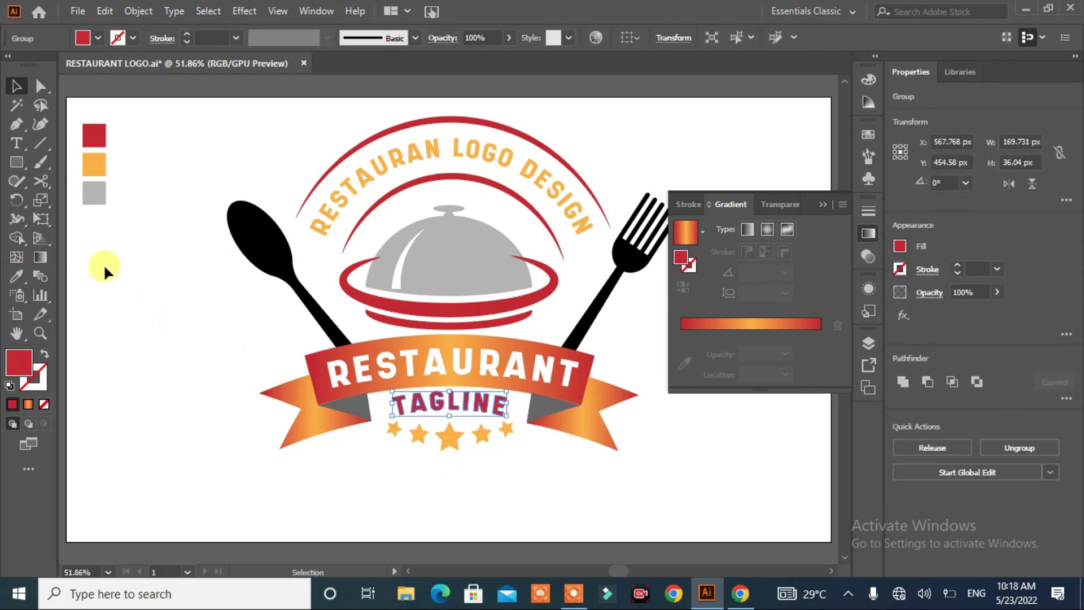
pyautogui.click(16, 277)
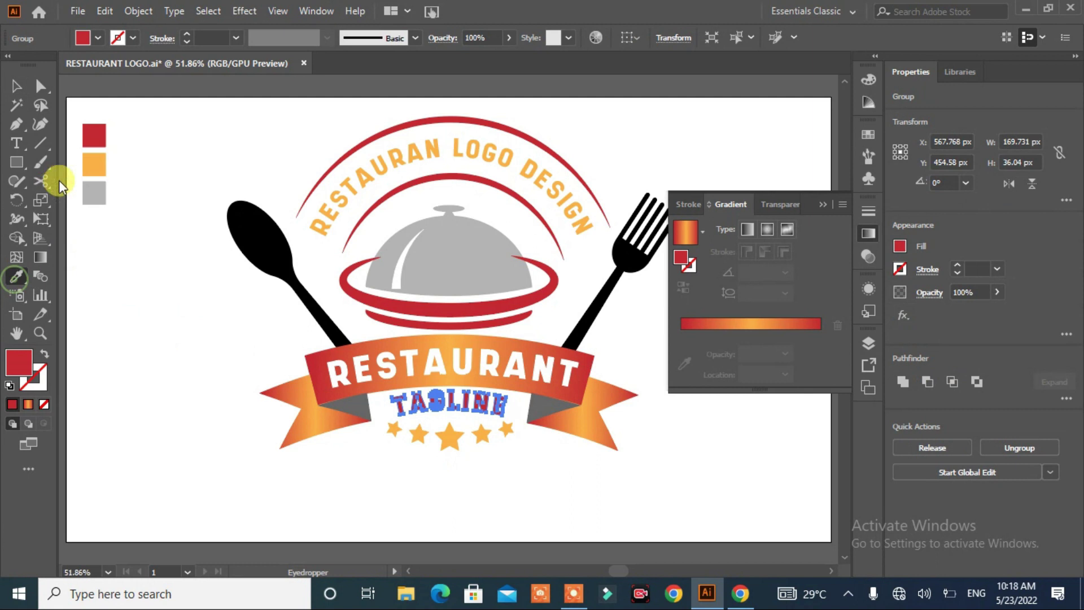
pyautogui.click(92, 162)
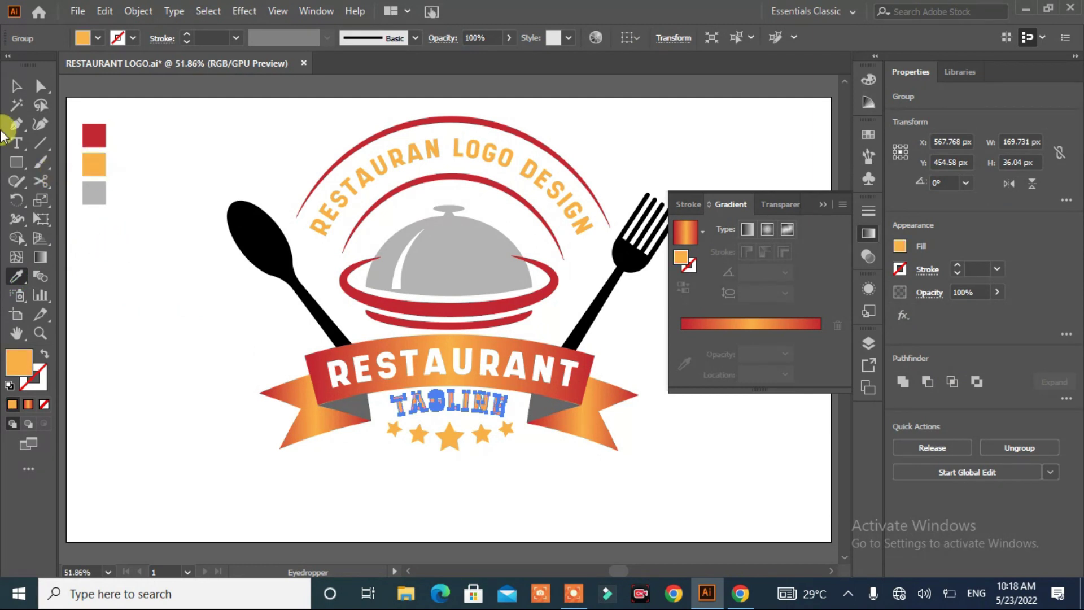
pyautogui.click(13, 89)
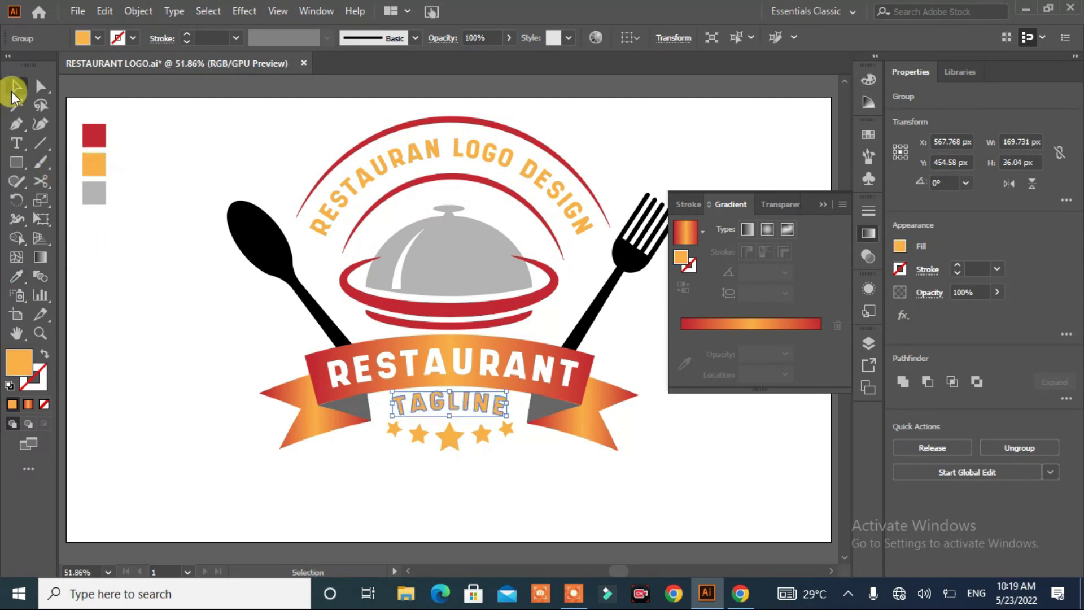
pyautogui.click(124, 317)
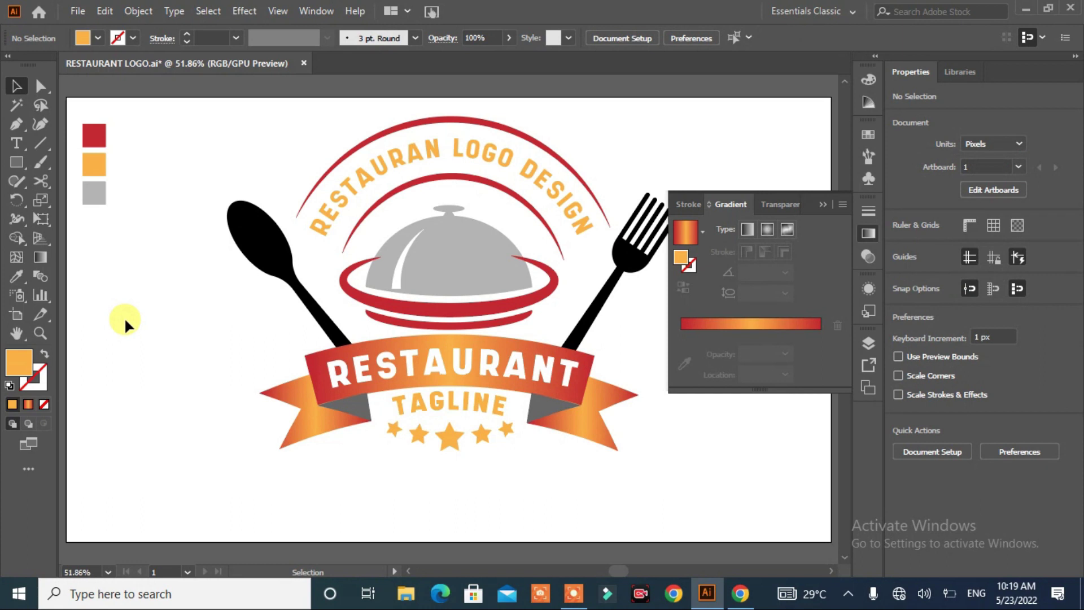
# Recolour the star group with the red swatch and deselect it.
pyautogui.click(457, 449)
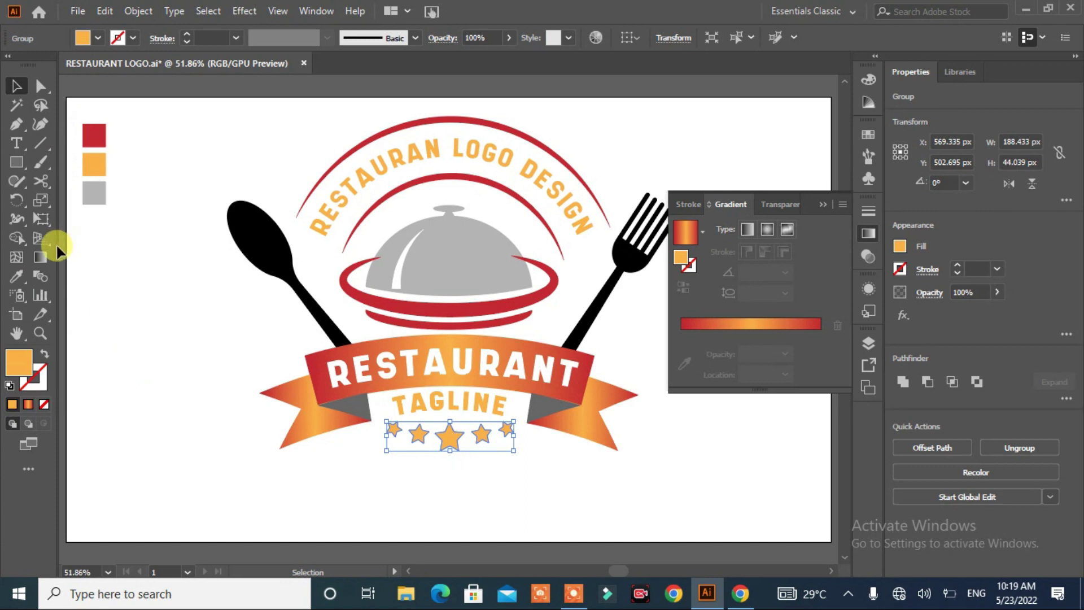
pyautogui.click(17, 276)
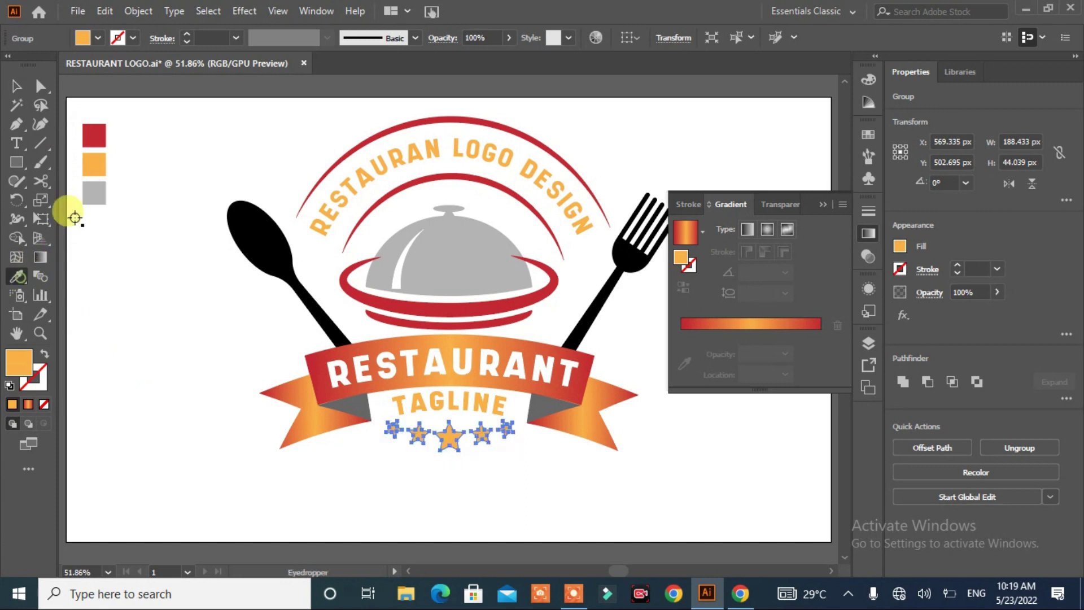
pyautogui.click(94, 136)
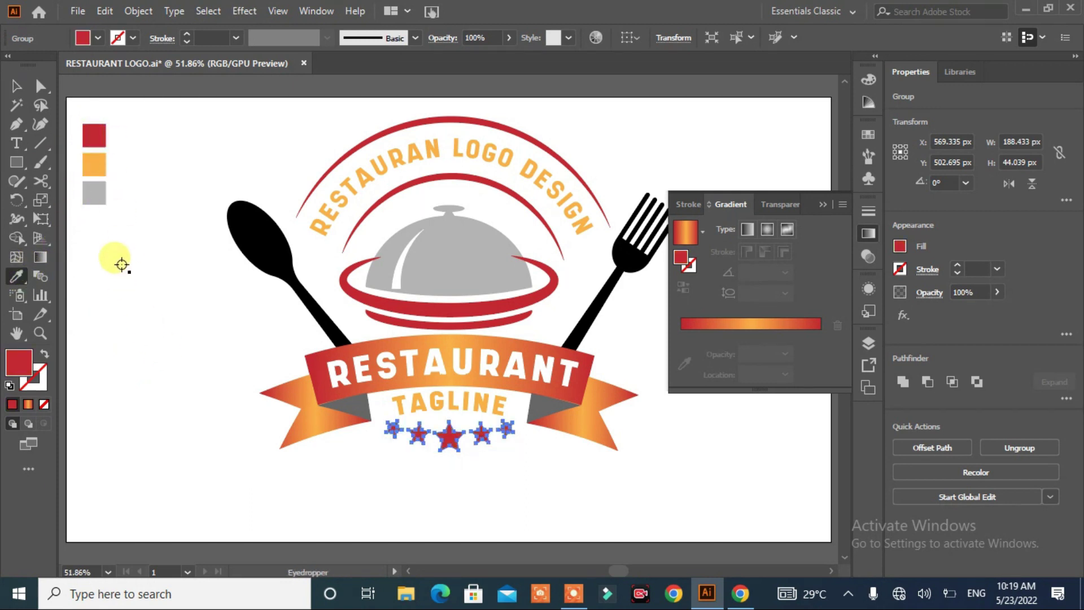
pyautogui.click(15, 86)
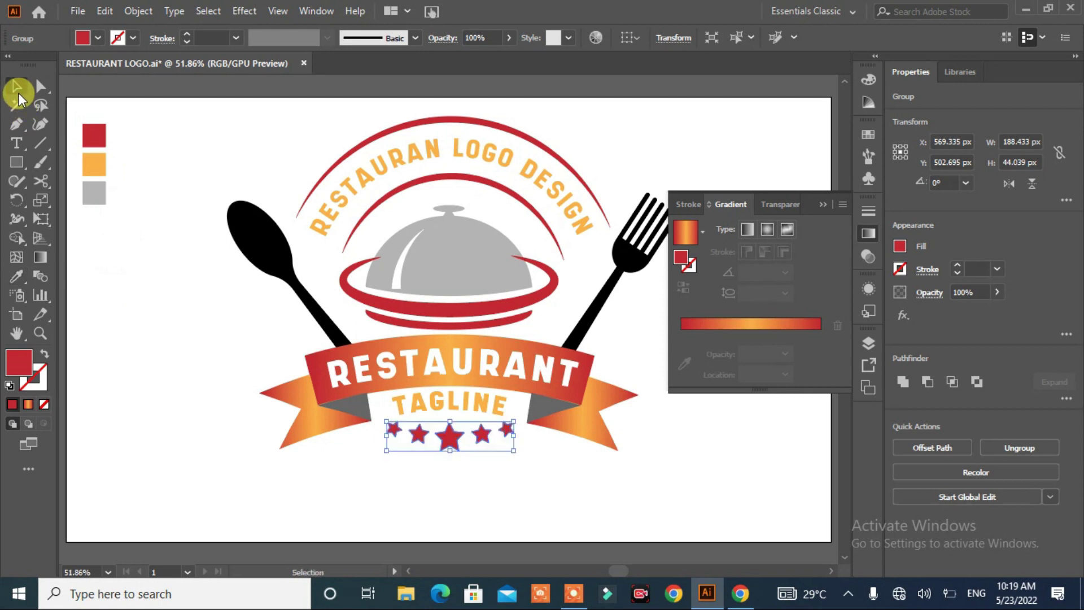
pyautogui.click(148, 356)
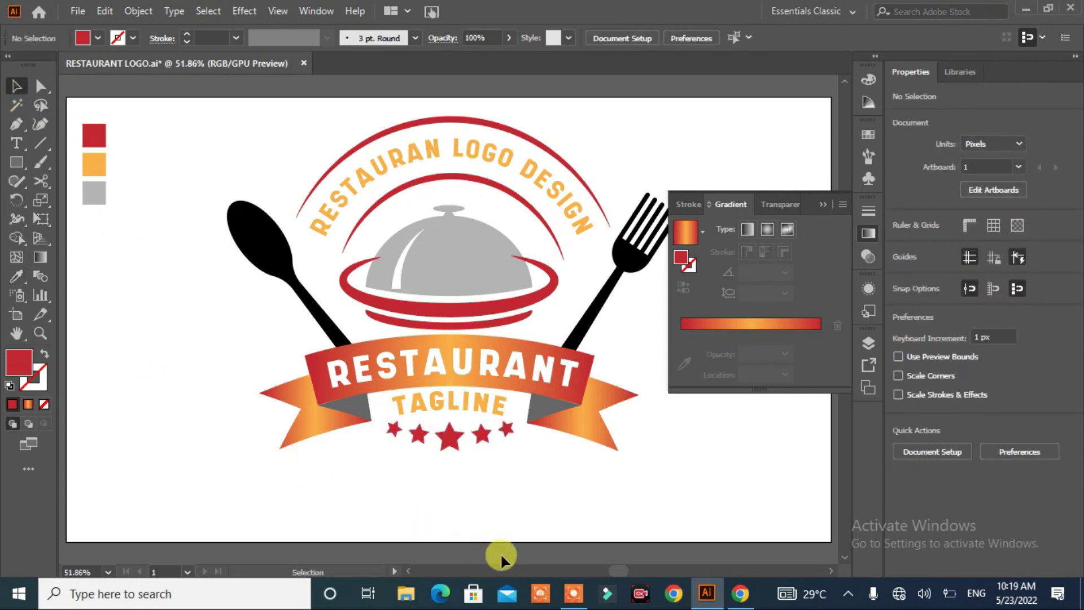
# Color the fork and spoon with the grey swatch using the Eyedropper.
pyautogui.click(598, 307)
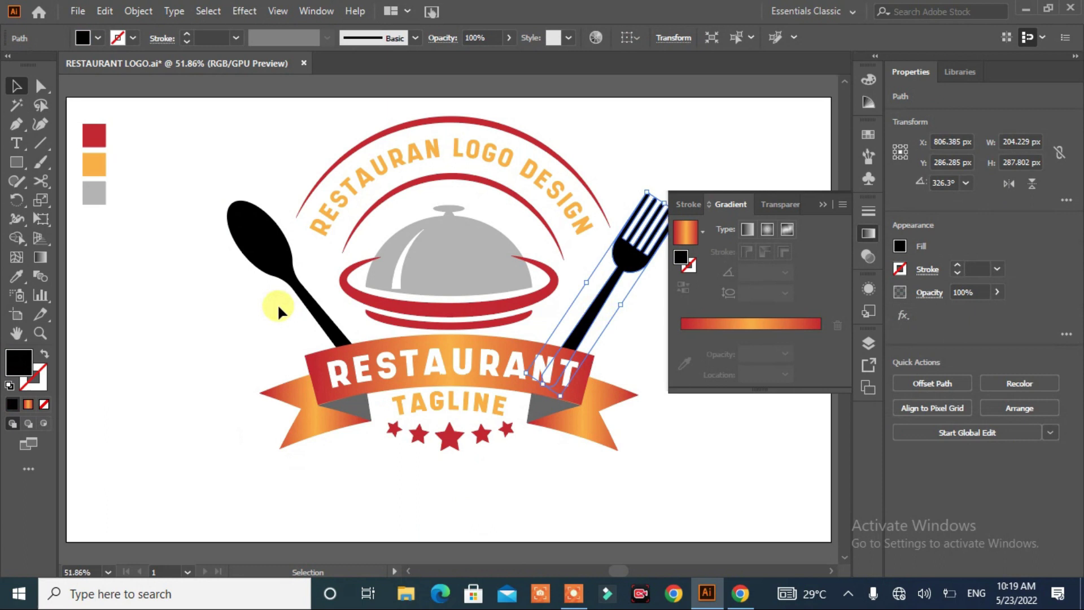
pyautogui.keyDown('shift'); pyautogui.click(275, 261); pyautogui.keyUp('shift')
pyautogui.press('i')
pyautogui.click(93, 197)
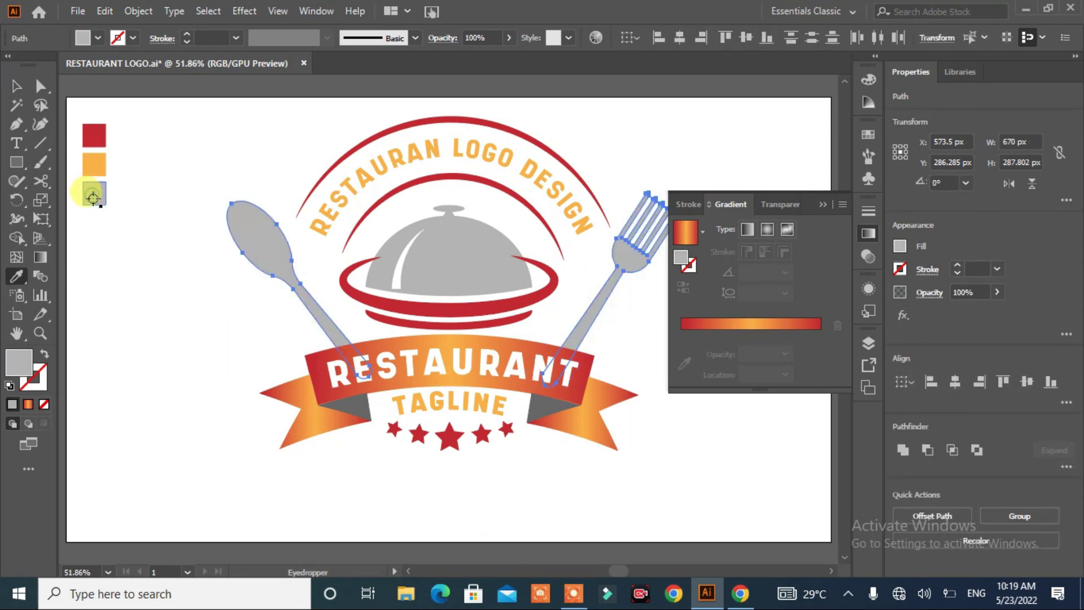
pyautogui.press('v')
pyautogui.click(132, 252)
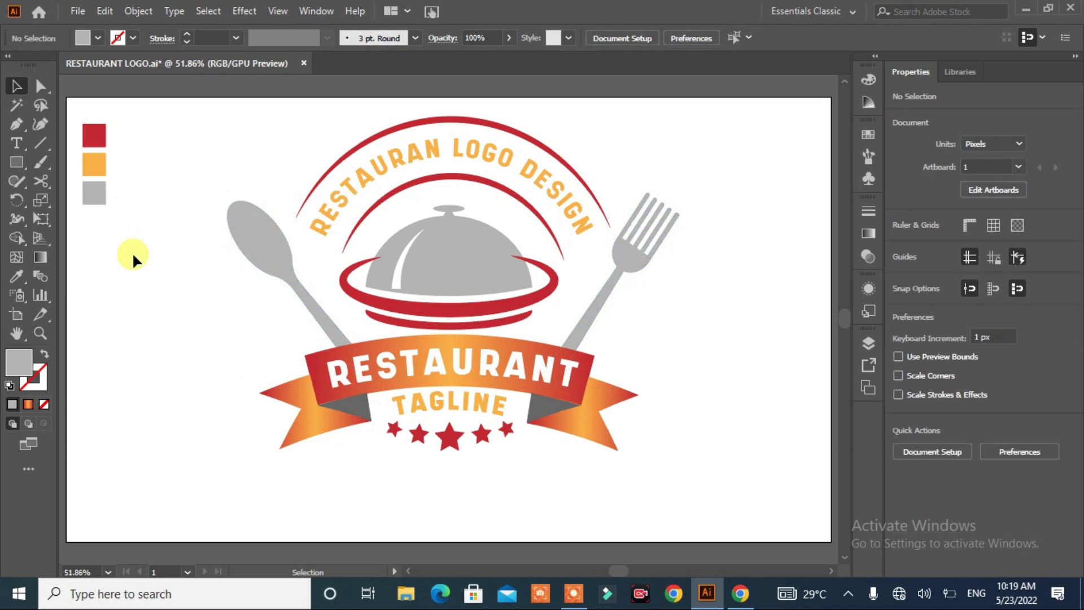
# Give RESTAURANT a dark shadow, then group all logo parts and deselect.
pyautogui.click(384, 394)
pyautogui.click(683, 181)
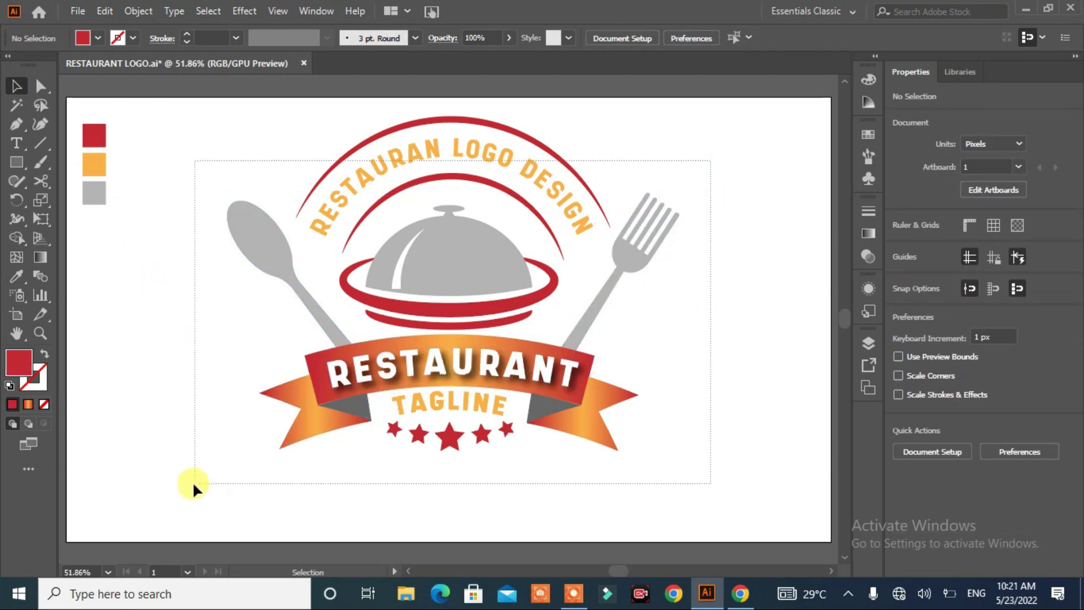
pyautogui.moveTo(631, 327); pyautogui.dragTo(181, 480)
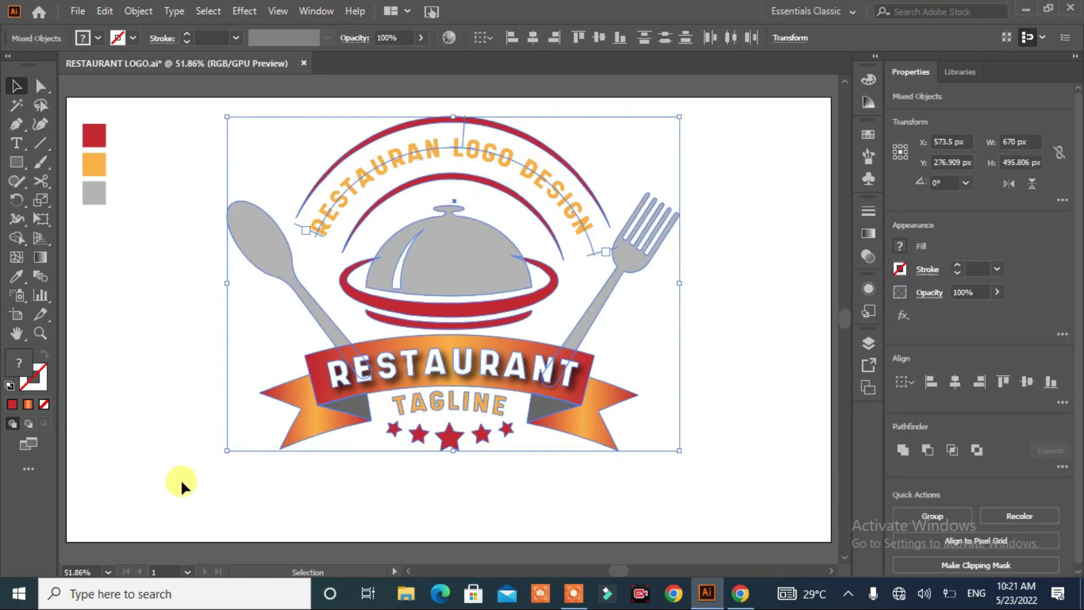
pyautogui.click(942, 514)
pyautogui.click(757, 384)
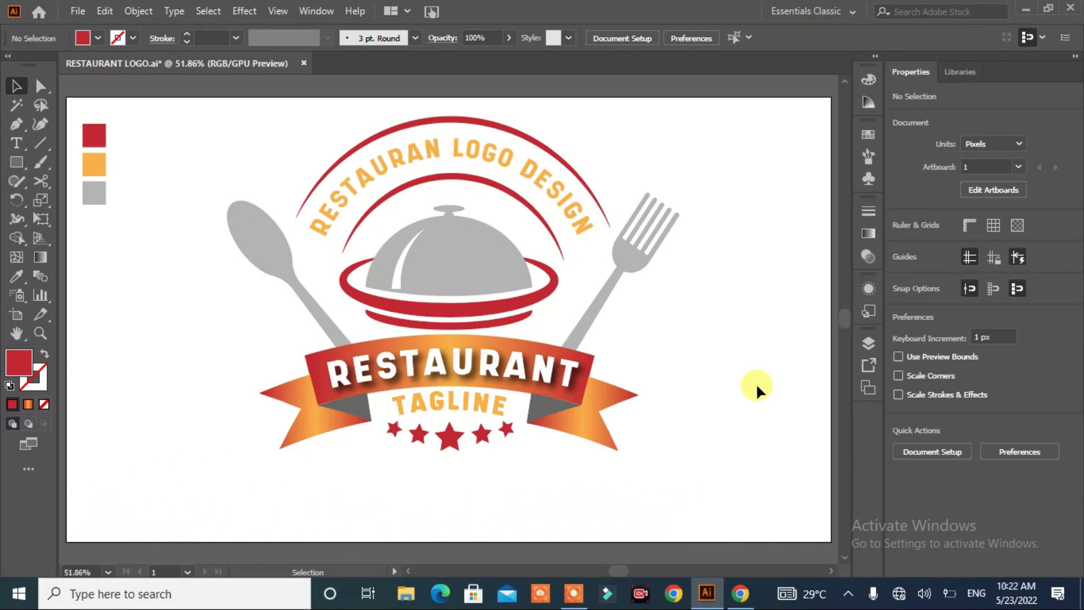
# Export the logo as a PNG using artboards, at High (300 ppi) resolution.
pyautogui.click(79, 13)
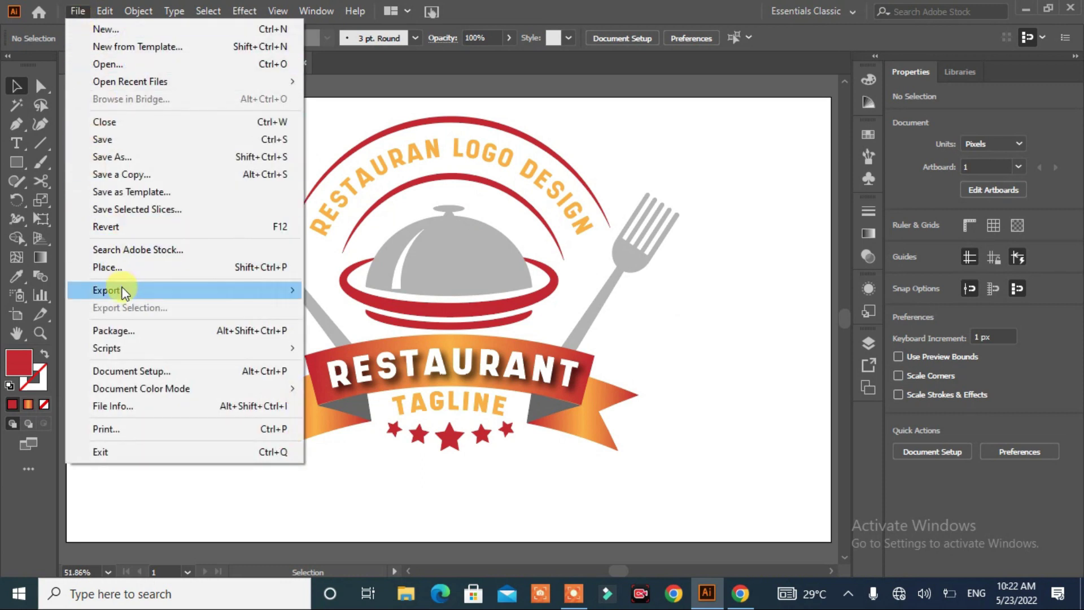
pyautogui.moveTo(107, 290)
pyautogui.click(369, 309)
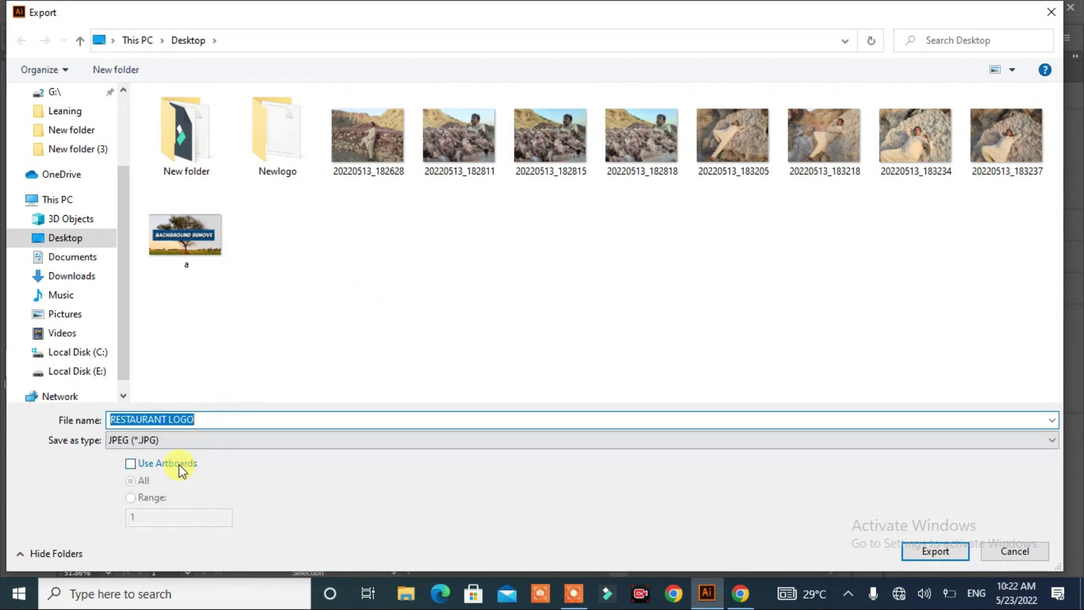
pyautogui.click(1053, 439)
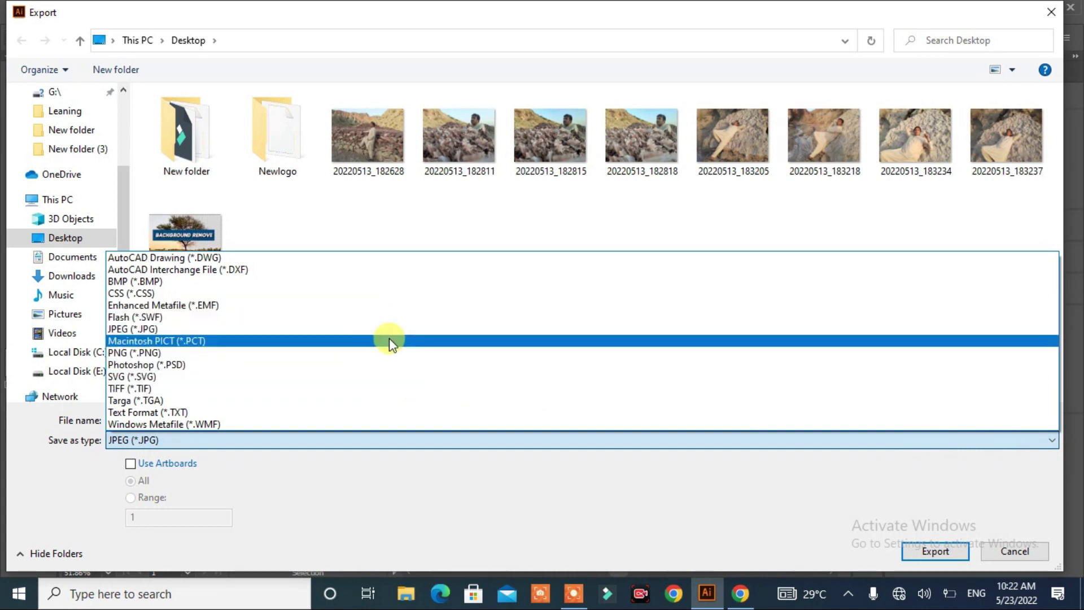
pyautogui.click(389, 353)
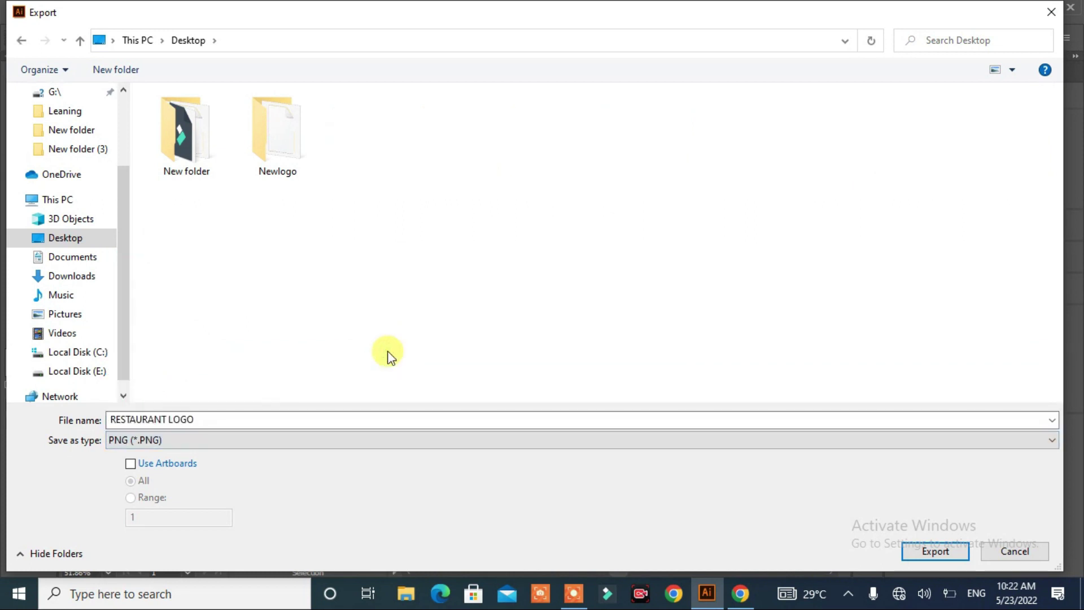
pyautogui.click(181, 467)
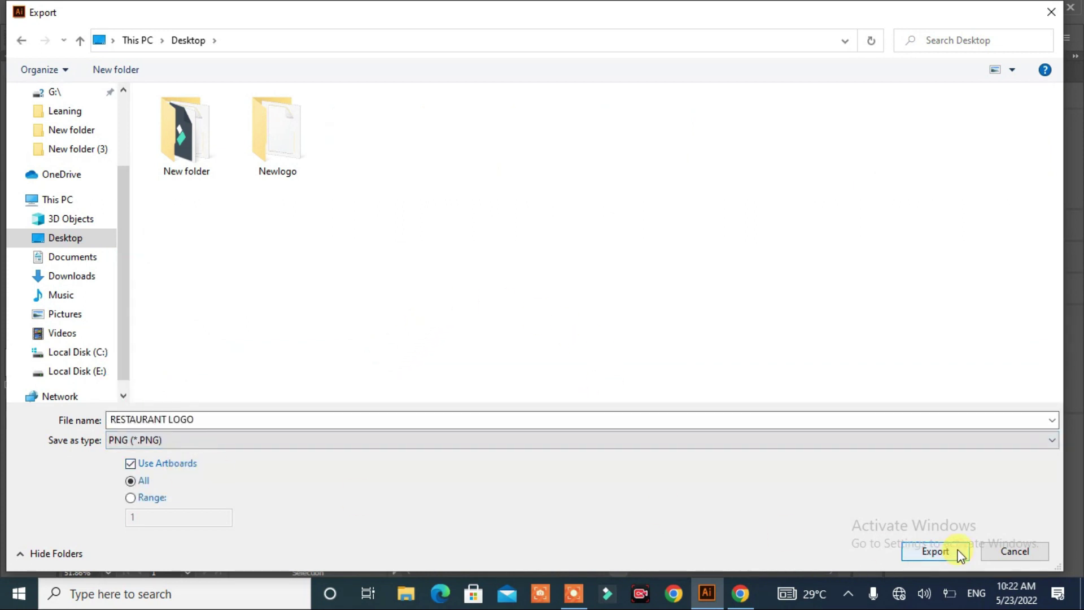
pyautogui.click(961, 550)
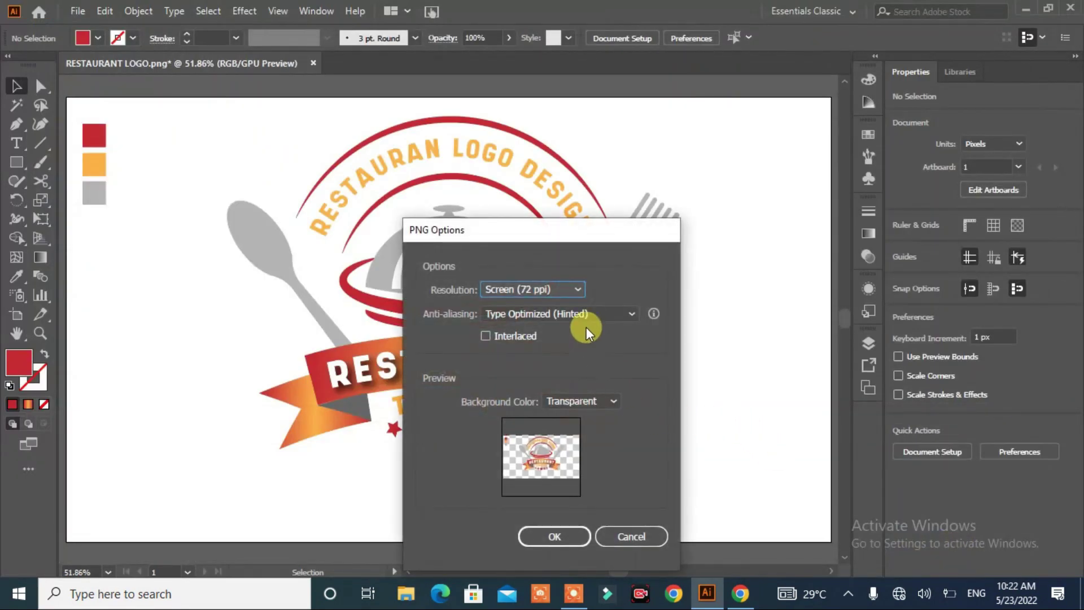
pyautogui.click(578, 290)
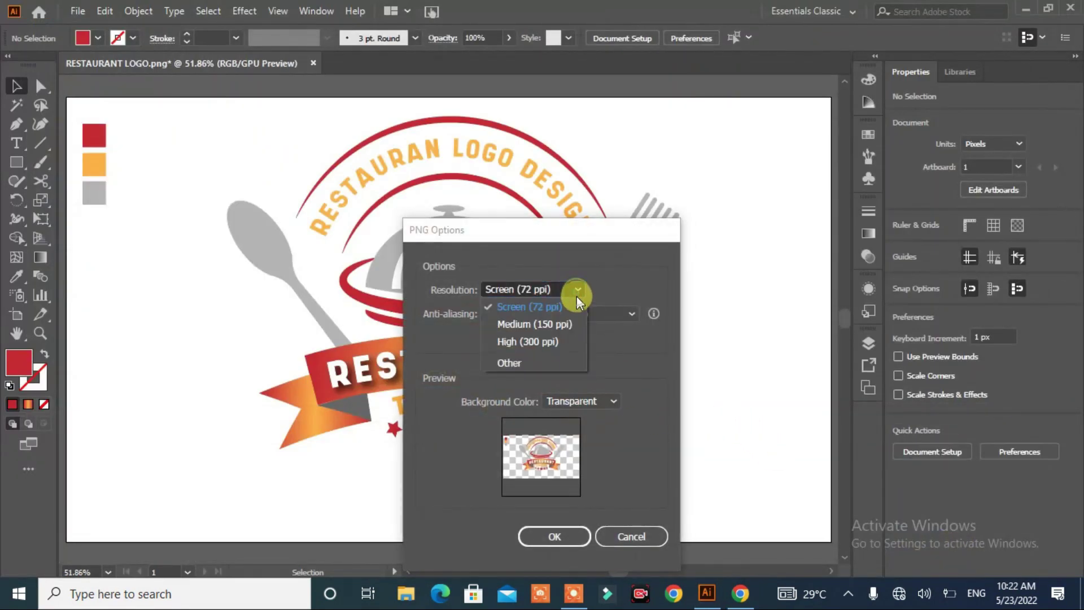
pyautogui.click(557, 343)
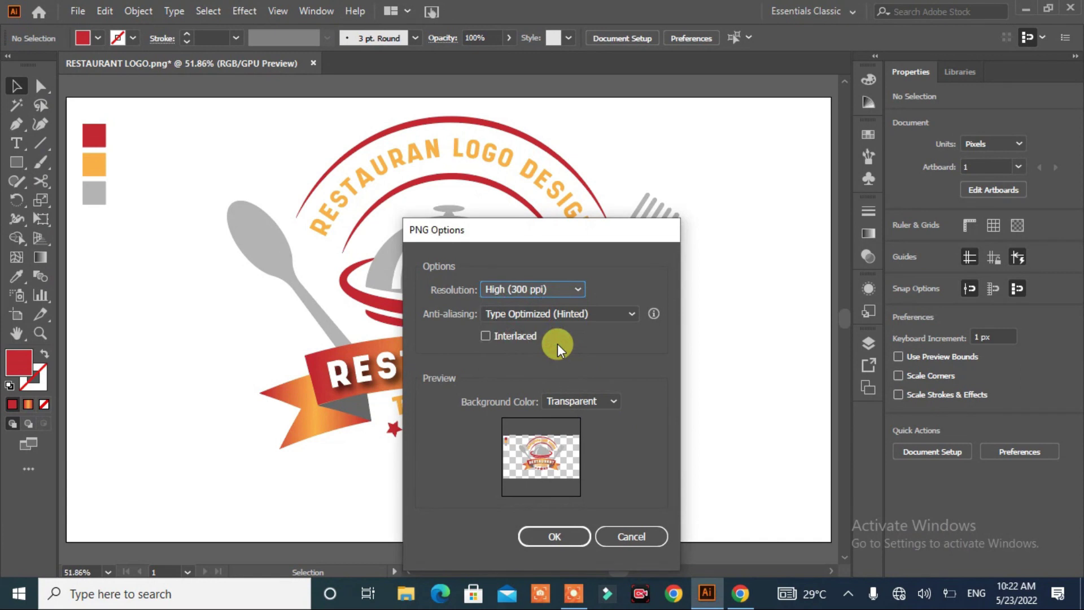
pyautogui.click(552, 537)
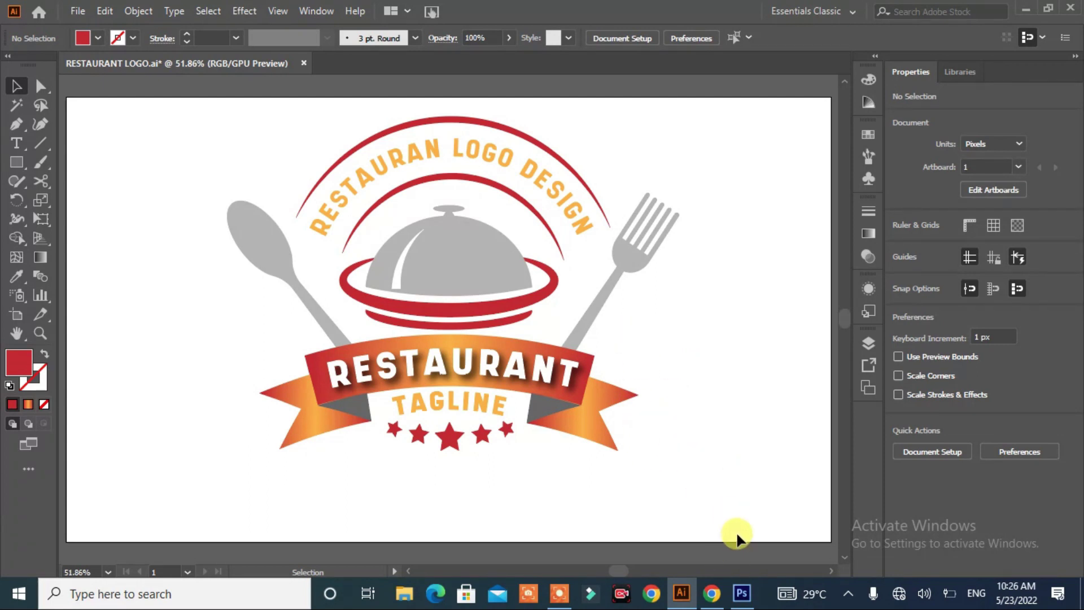
# Switch to Photoshop and open RESTAURANT LOGO-01-01 from the Desktop.
pyautogui.click(742, 593)
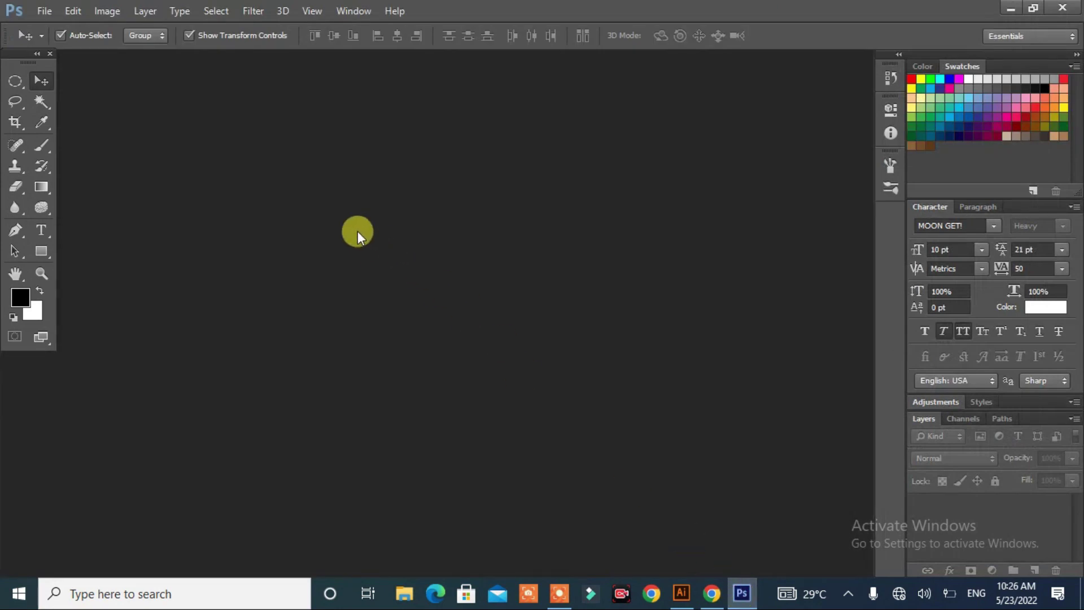
pyautogui.click(43, 12)
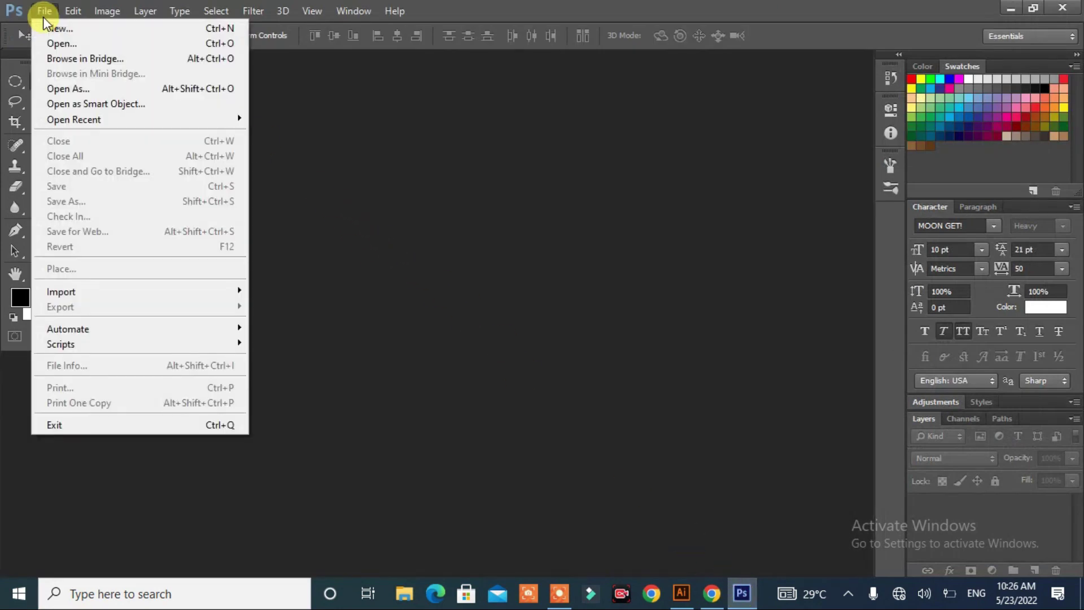
pyautogui.click(60, 44)
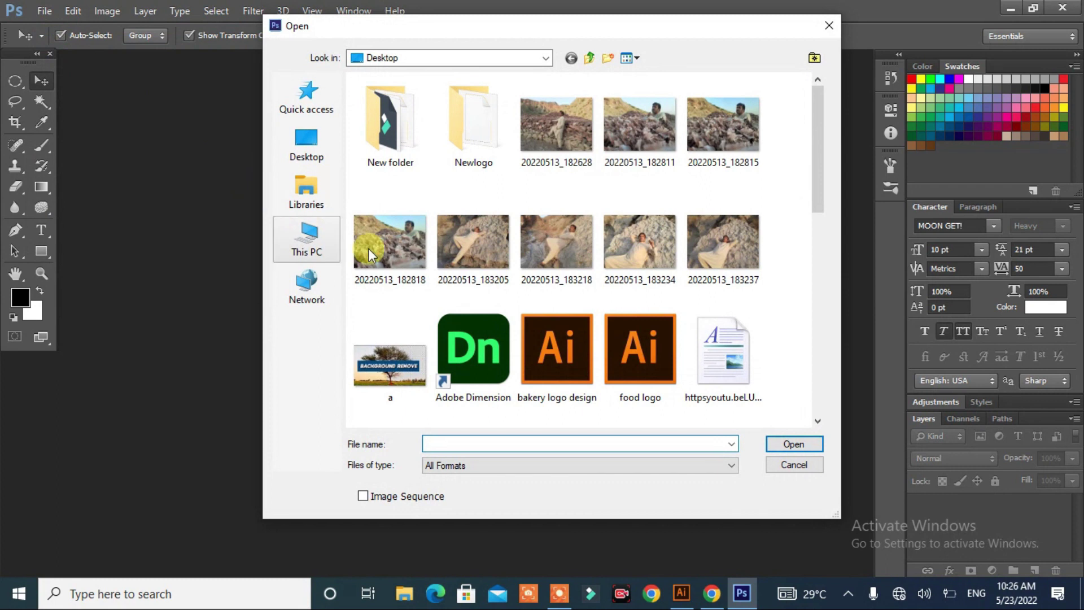
pyautogui.moveTo(819, 181); pyautogui.dragTo(806, 370)
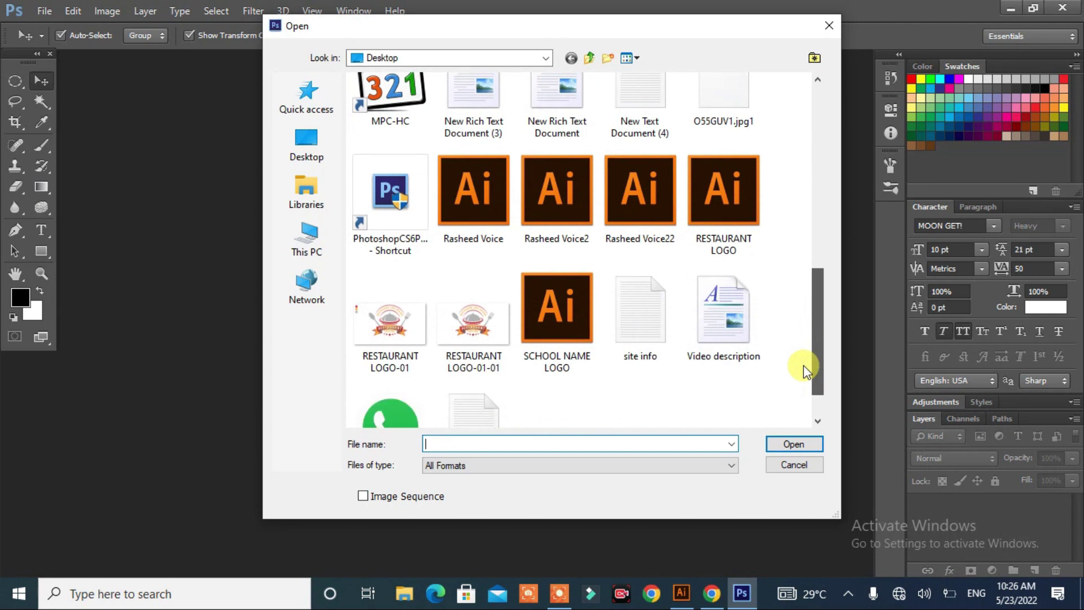
pyautogui.click(464, 336)
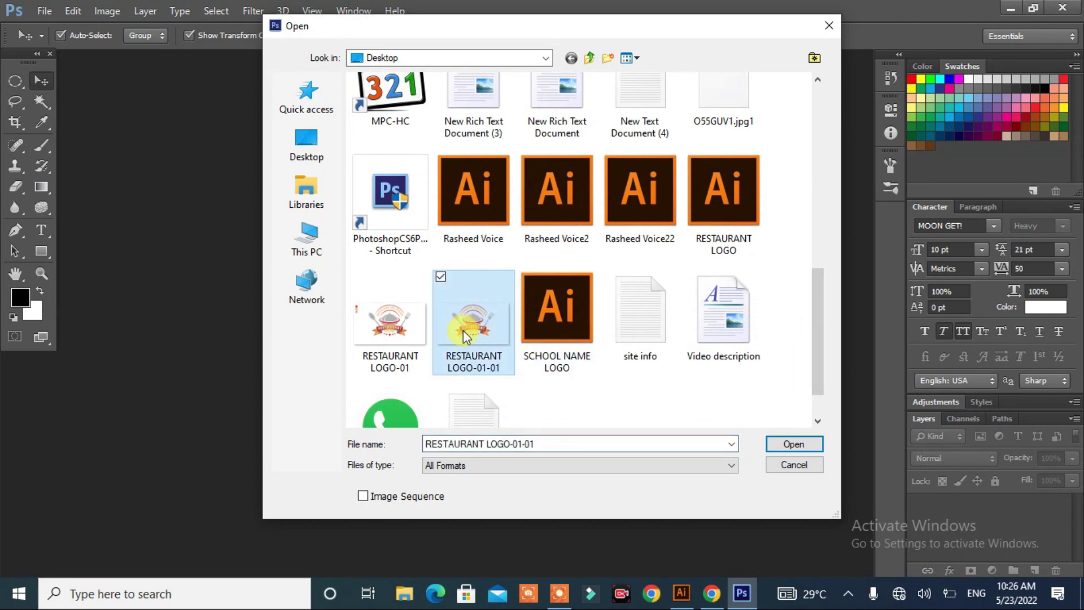
pyautogui.click(786, 447)
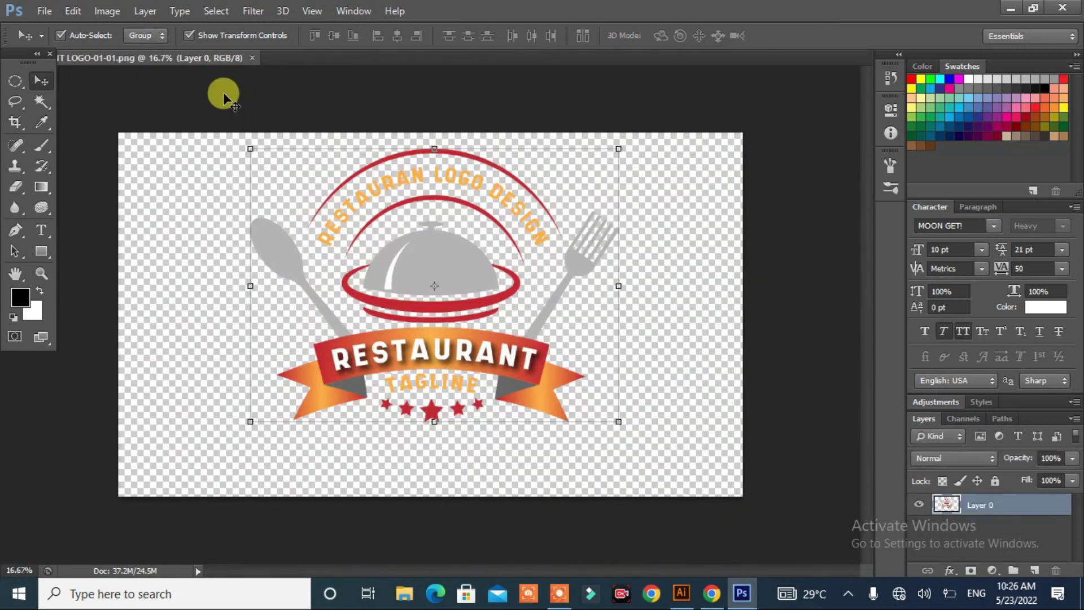
# In the Open dialog, browse to Local Disk (E:) > GRAPHIC DESIGN > mouckup.
pyautogui.click(44, 12)
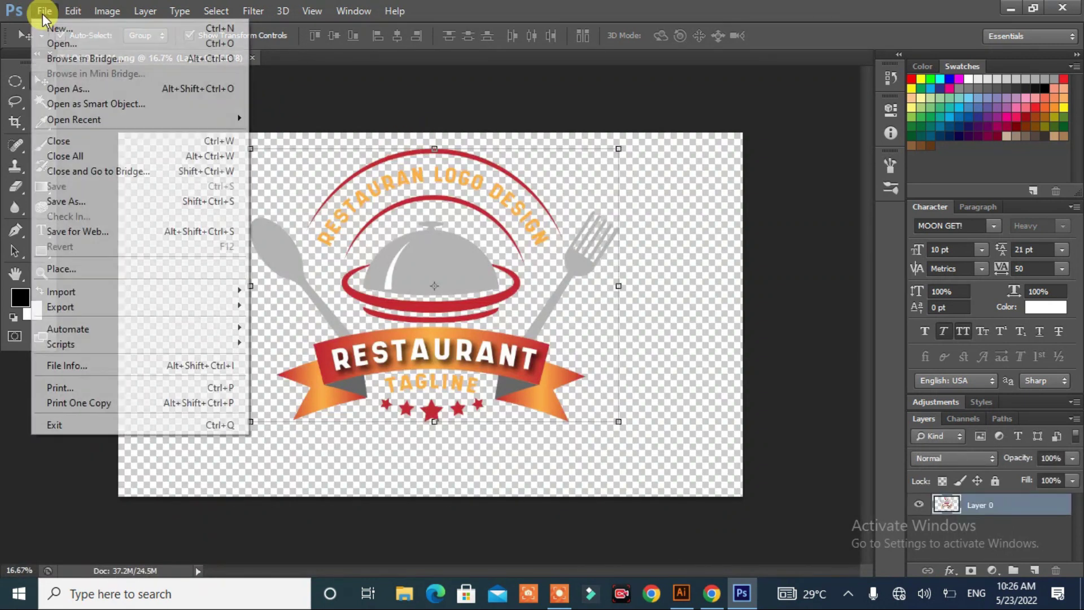
pyautogui.click(64, 45)
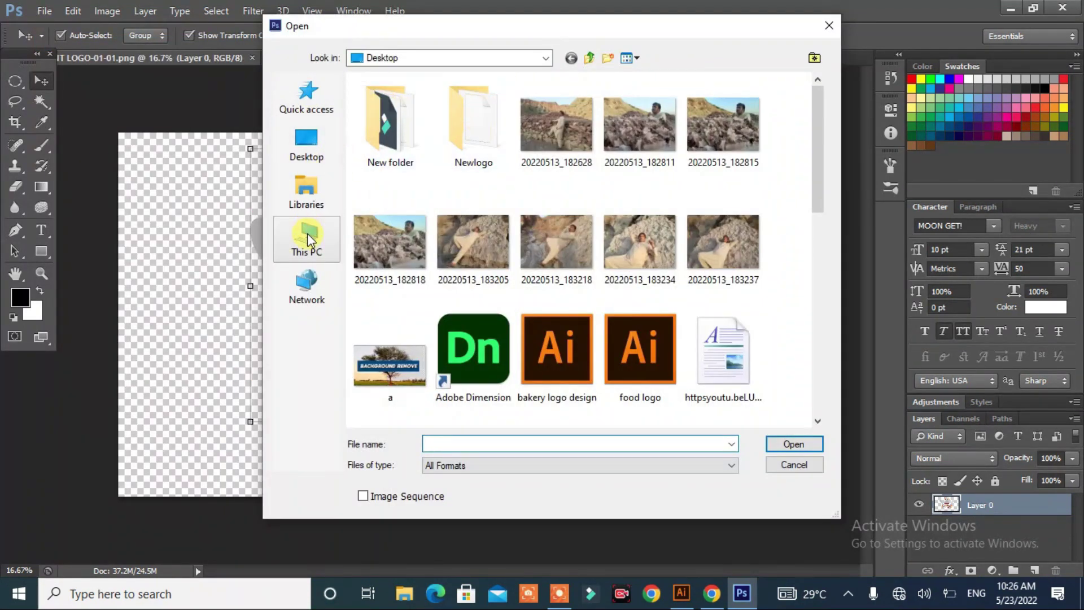
pyautogui.click(307, 233)
pyautogui.doubleClick(604, 291)
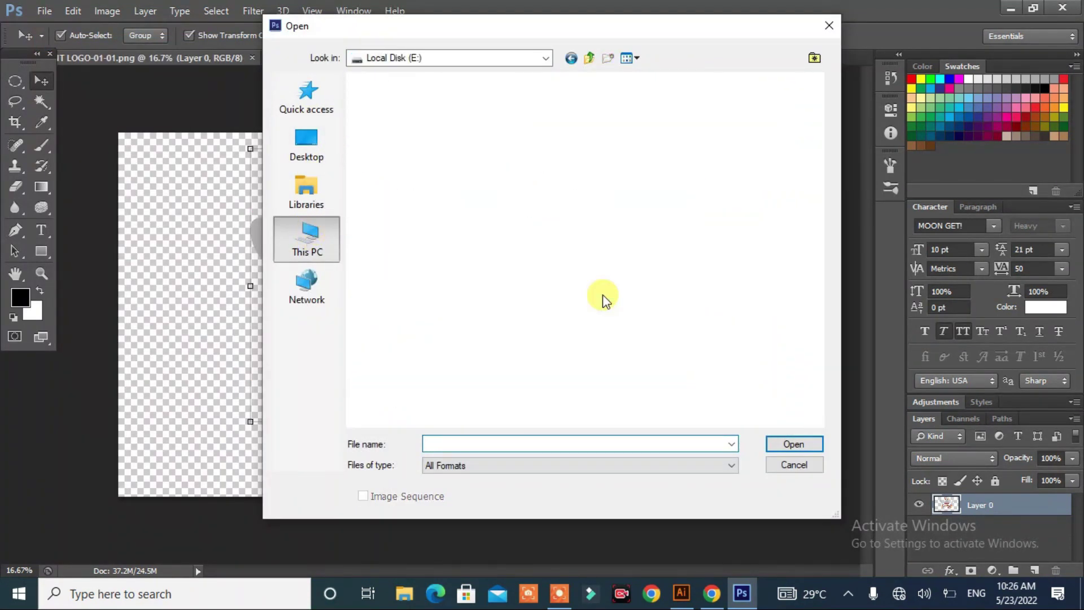
pyautogui.doubleClick(444, 206)
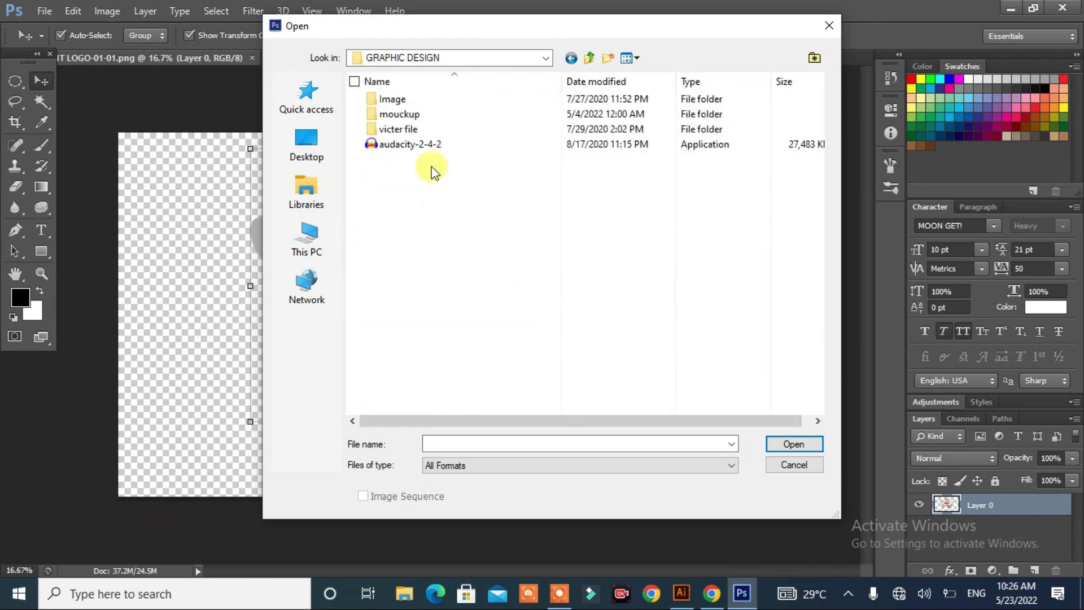
pyautogui.doubleClick(402, 114)
pyautogui.scroll(-2, 762, 232)
pyautogui.scroll(-2, 759, 226)
pyautogui.scroll(-2, 759, 225)
# Open 3d glass window logo mockup.psd from the mockup folder.
pyautogui.click(667, 303)
pyautogui.doubleClick(666, 302)
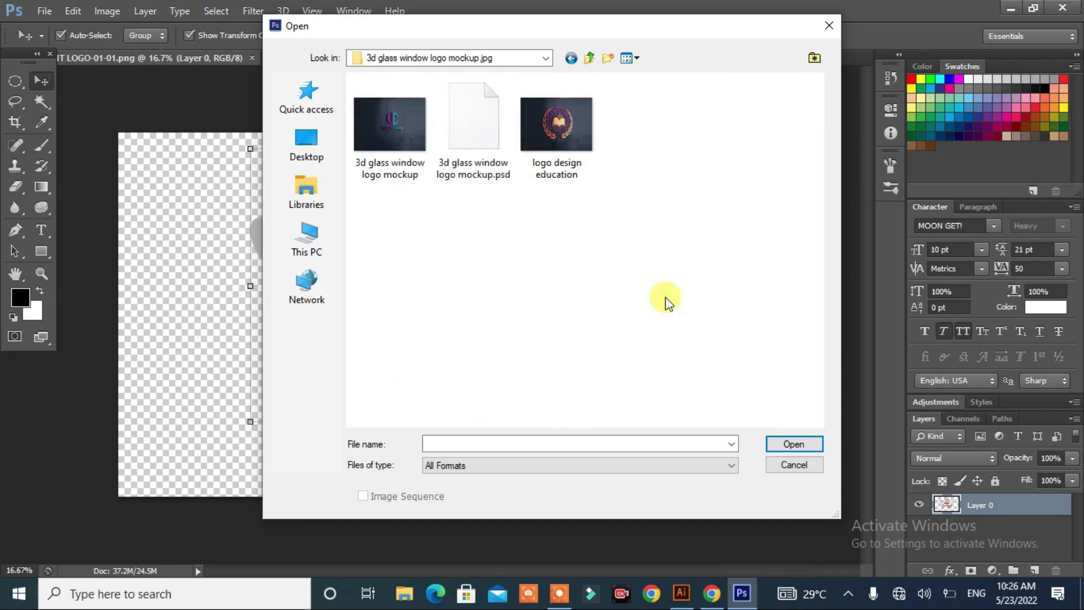
pyautogui.click(476, 117)
pyautogui.doubleClick(475, 117)
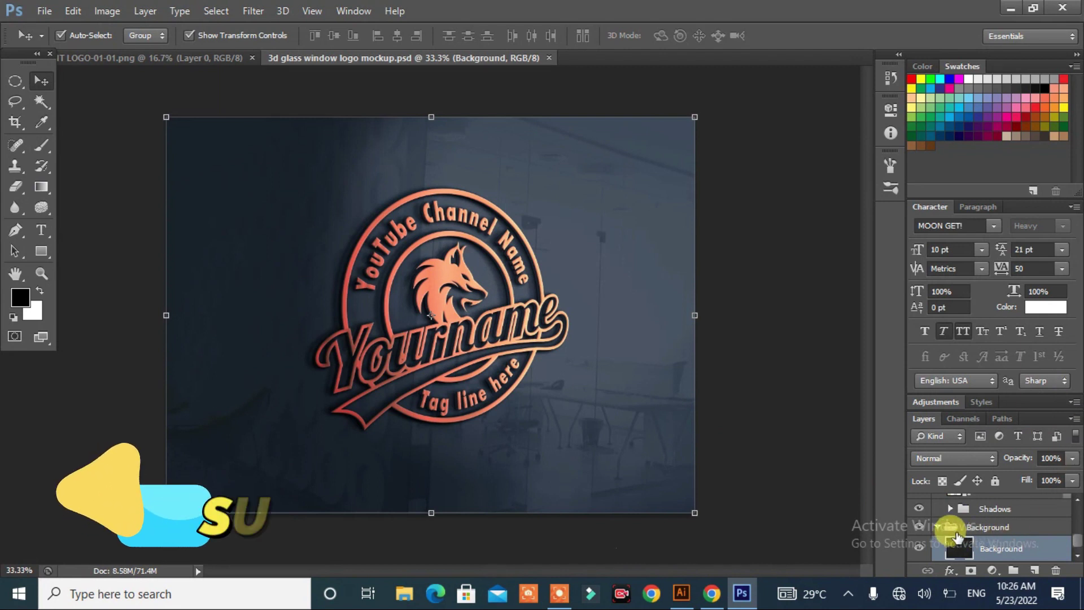
pyautogui.scroll(3, 960, 522)
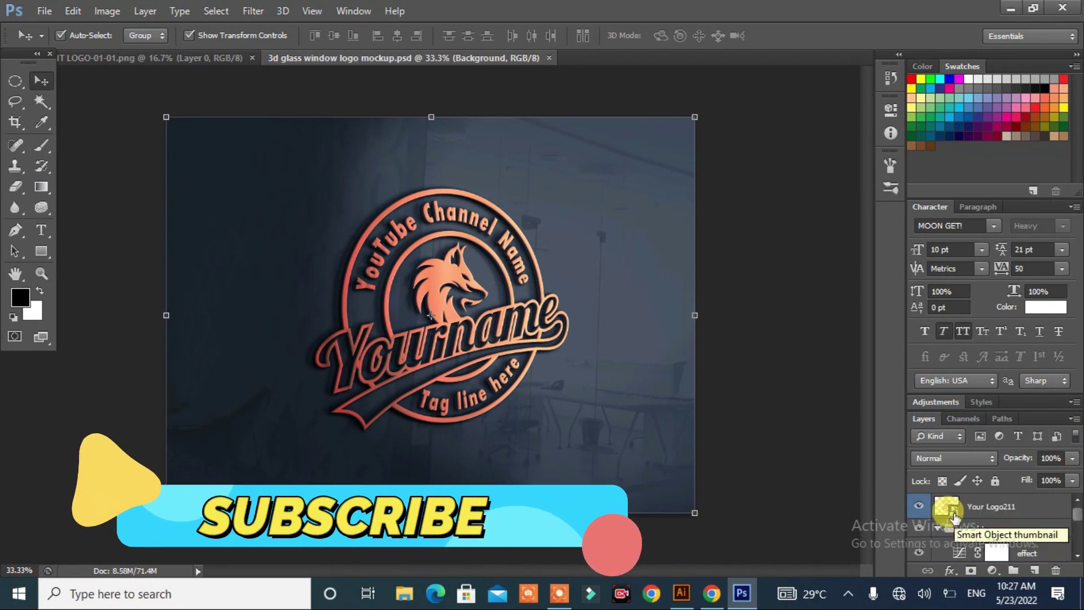
# Open the Your Logo211 smart object and drag the restaurant logo into it.
pyautogui.click(954, 517)
pyautogui.doubleClick(954, 516)
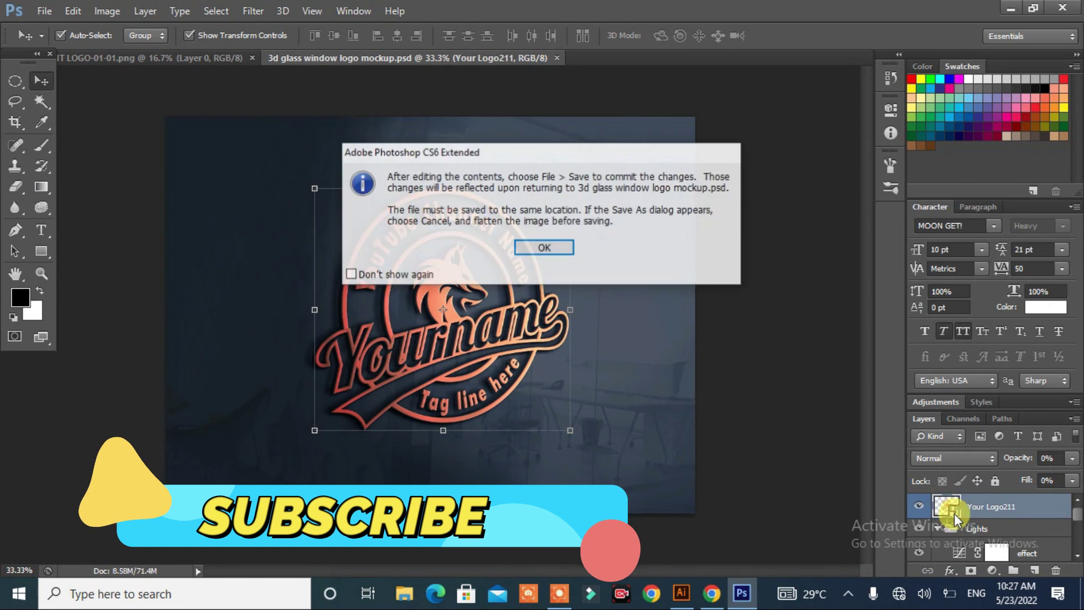
pyautogui.click(476, 244)
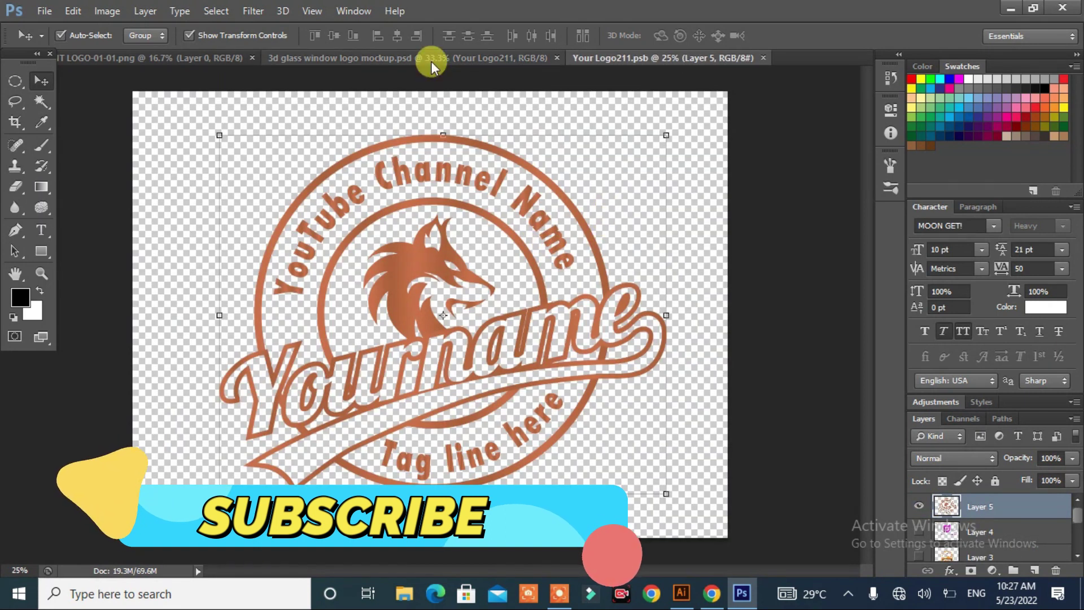
pyautogui.click(206, 60)
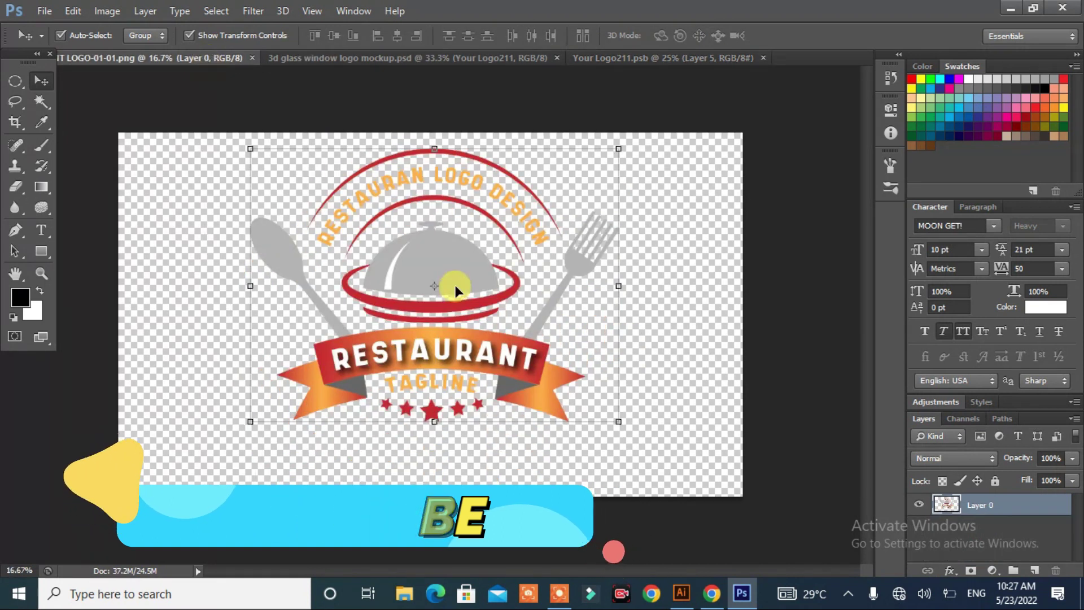
pyautogui.moveTo(455, 280)
pyautogui.mouseDown()
pyautogui.moveTo(561, 144)
pyautogui.moveTo(425, 244)
pyautogui.moveTo(441, 274)
pyautogui.mouseUp()
# Scale the restaurant logo to about 83% and nudge it slightly down.
pyautogui.click(160, 91)
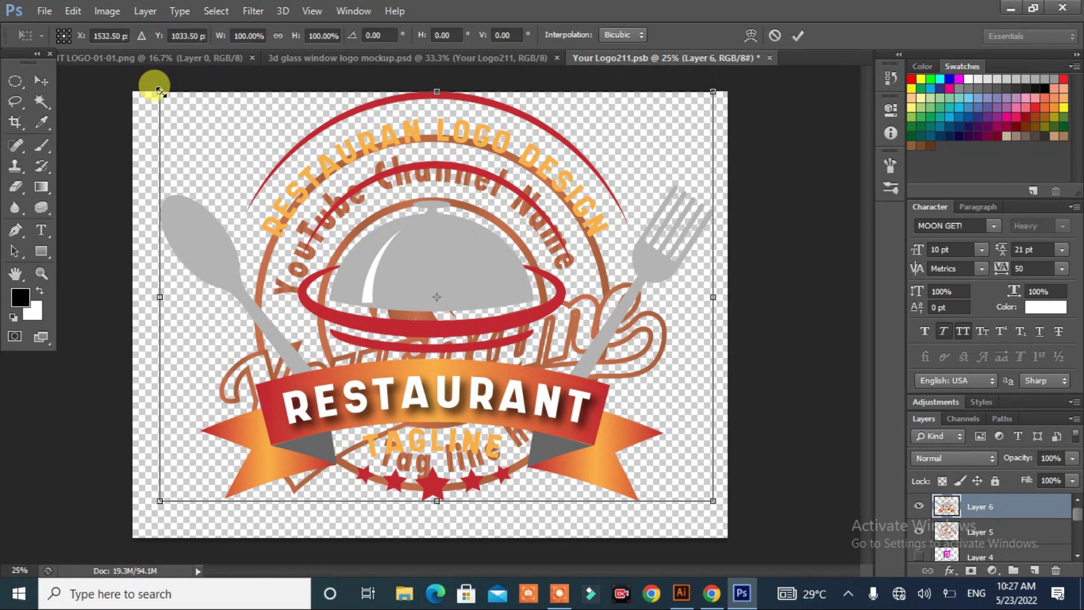
pyautogui.moveTo(160, 90); pyautogui.dragTo(201, 131)
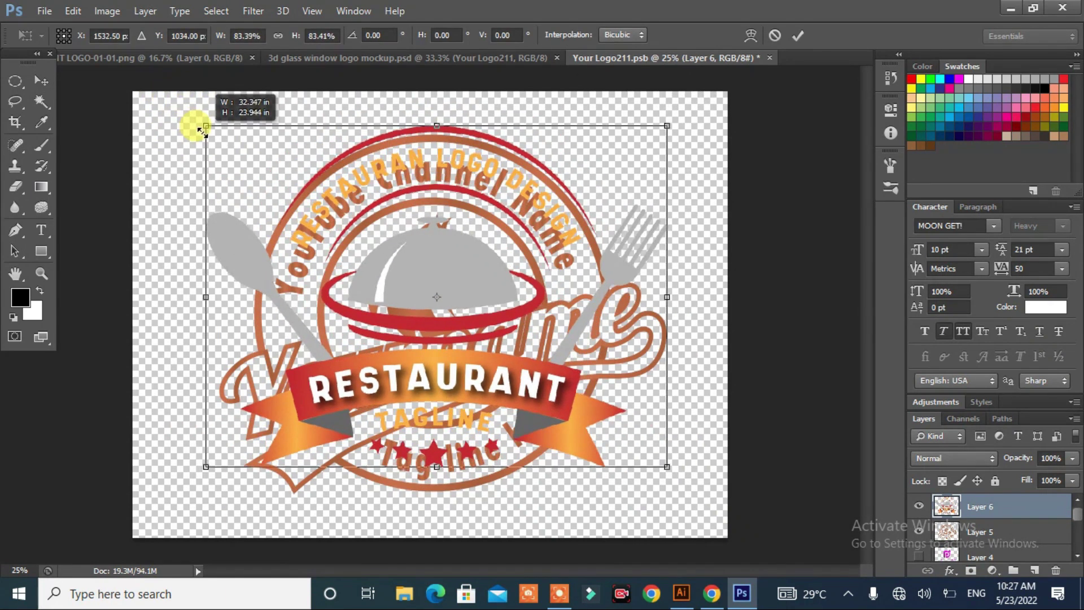
pyautogui.moveTo(470, 283); pyautogui.dragTo(463, 289)
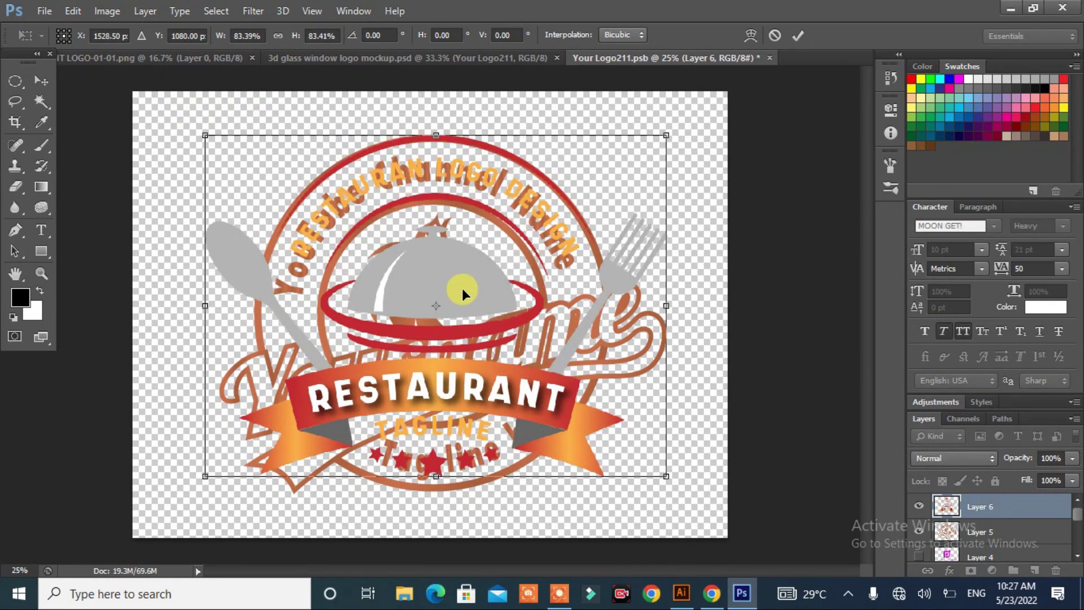
pyautogui.click(36, 80)
pyautogui.click(426, 223)
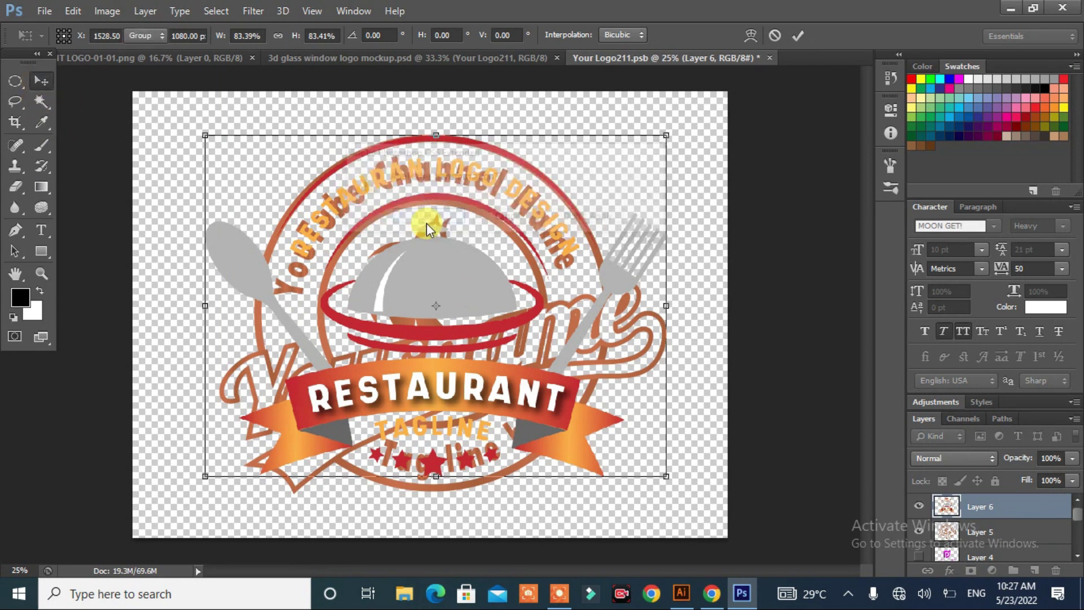
# Hide the old YouTube Channel Name logo layer and save the smart object.
pyautogui.keyDown('alt'); pyautogui.click(918, 532); pyautogui.keyUp('alt')
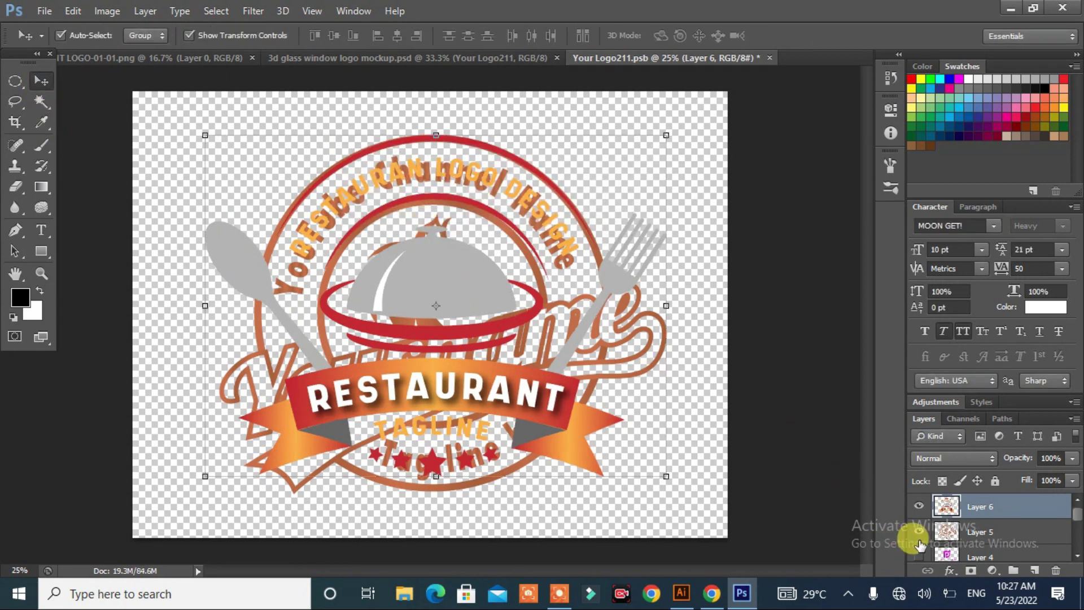
pyautogui.keyDown('alt'); pyautogui.click(918, 534); pyautogui.keyUp('alt')
pyautogui.keyDown('alt'); pyautogui.click(918, 533); pyautogui.keyUp('alt')
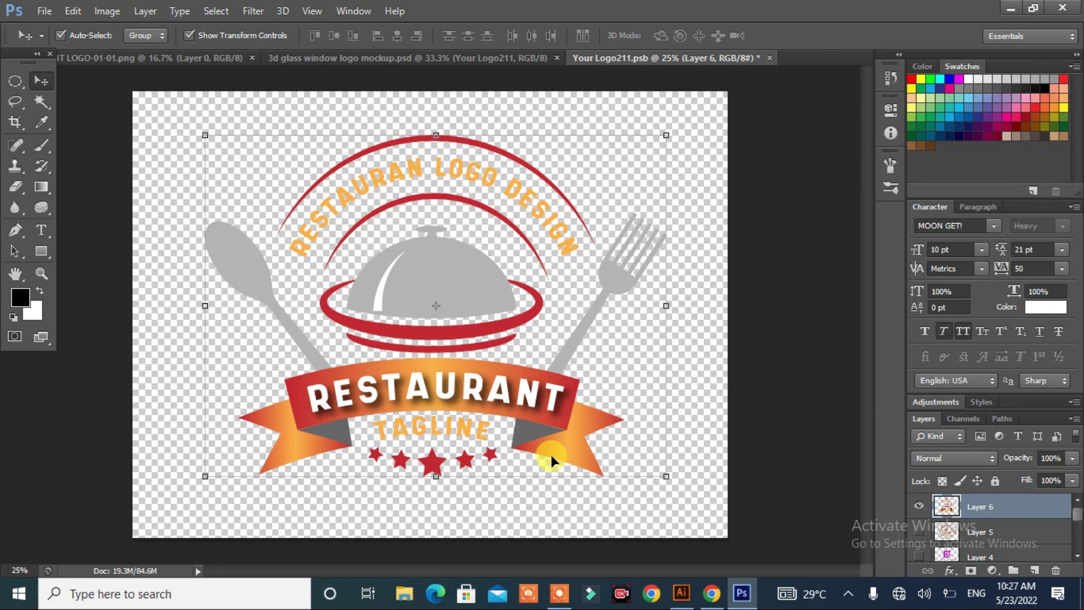
pyautogui.hotkey('ctrl', 's')
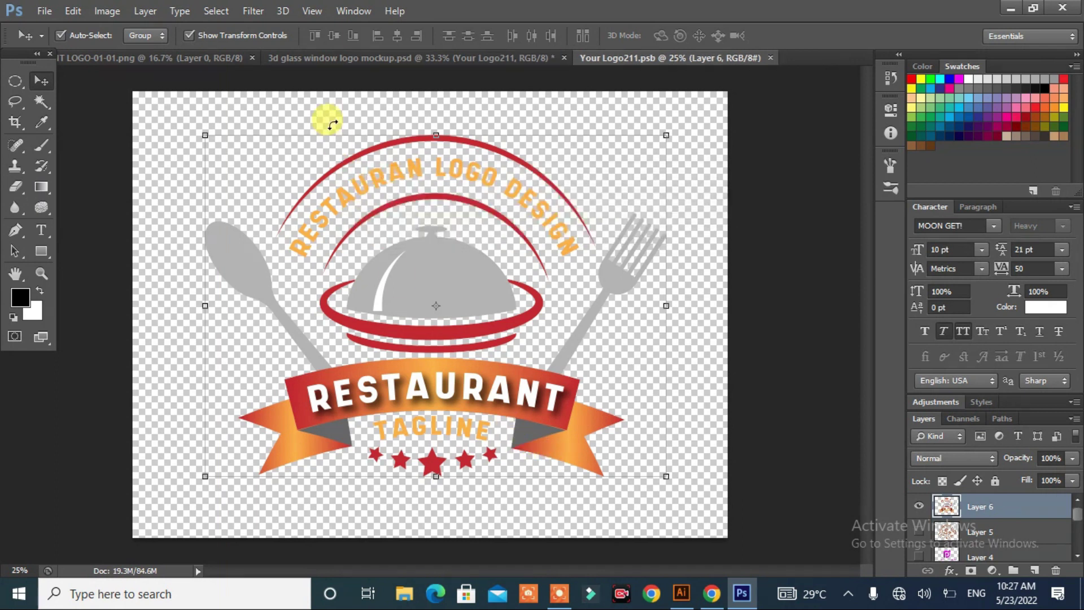
pyautogui.click(320, 63)
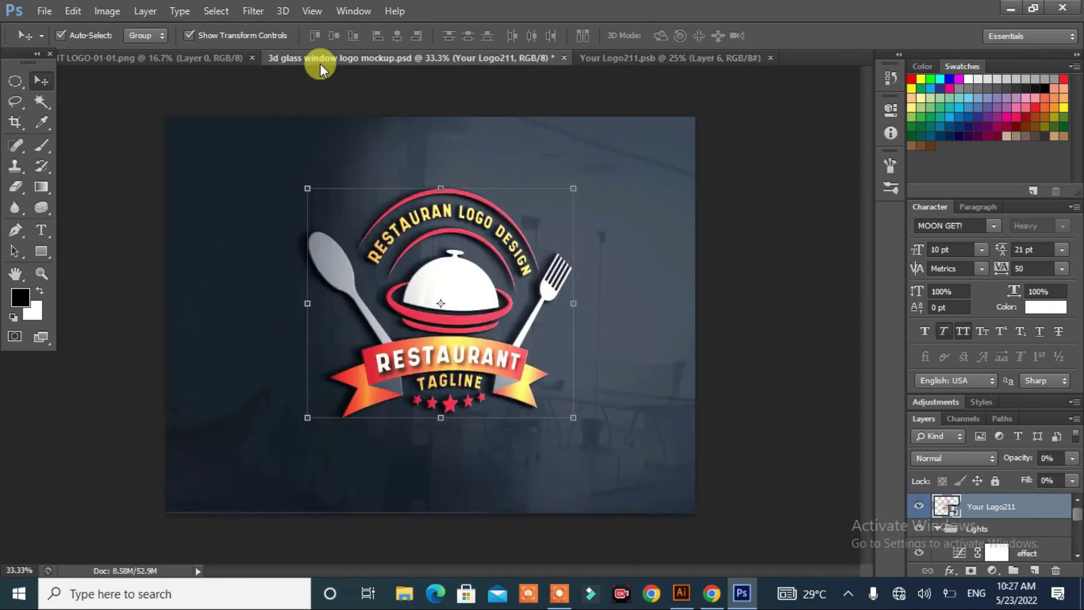
pyautogui.click(734, 317)
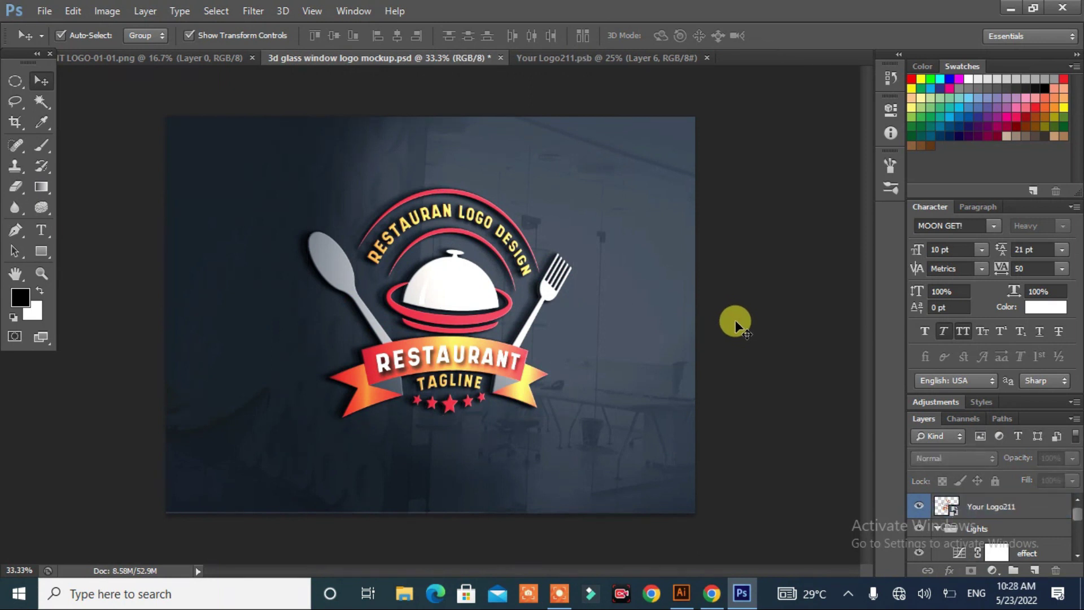
pyautogui.hotkey('ctrl', '+')
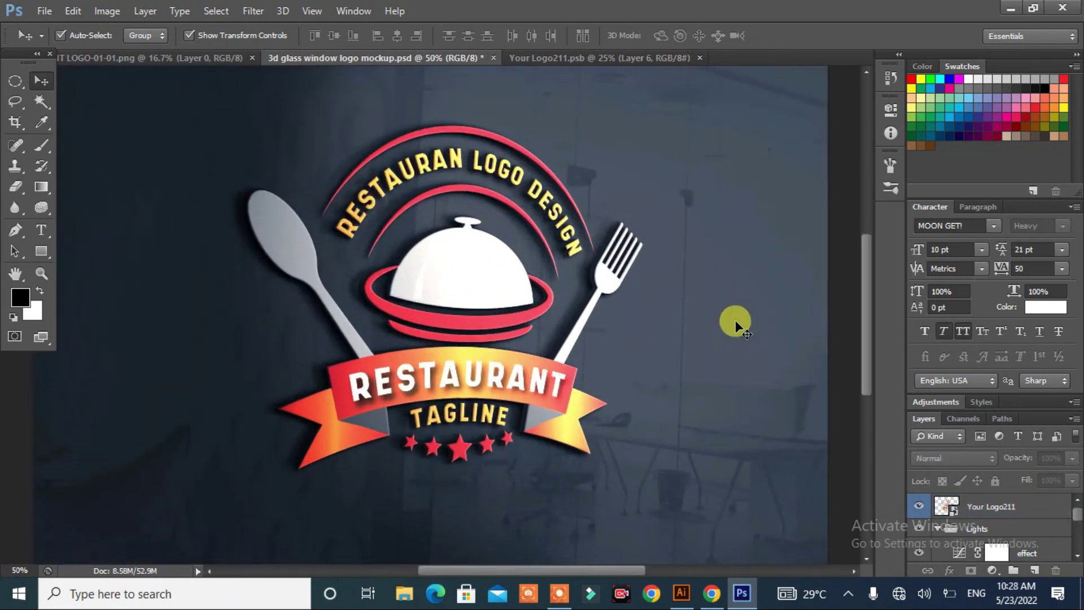
pyautogui.hotkey('ctrl', '+')
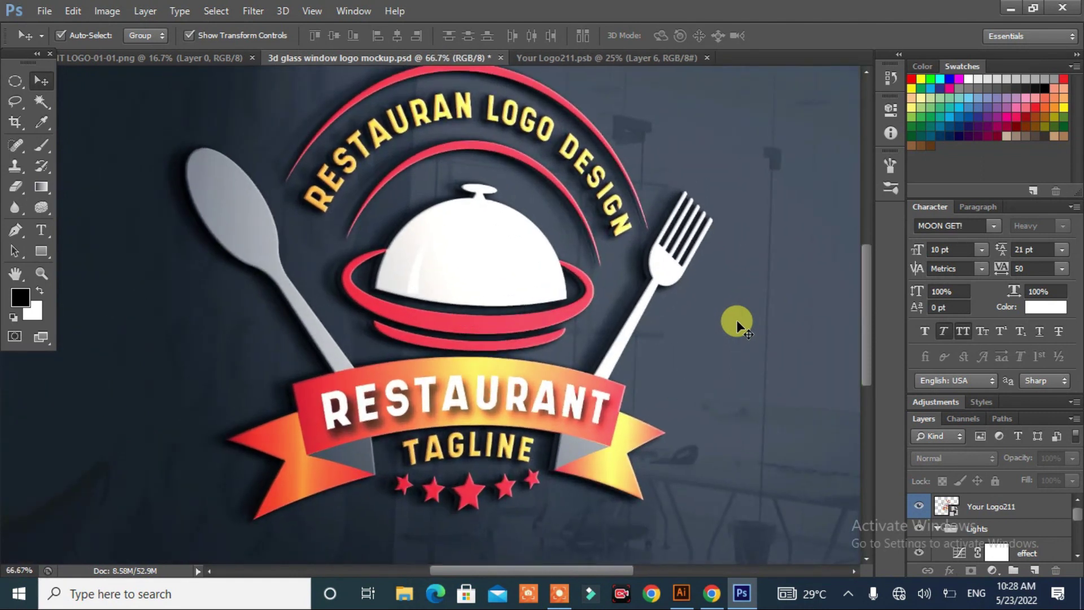
pyautogui.scroll(1, 769, 406)
pyautogui.scroll(1, 765, 391)
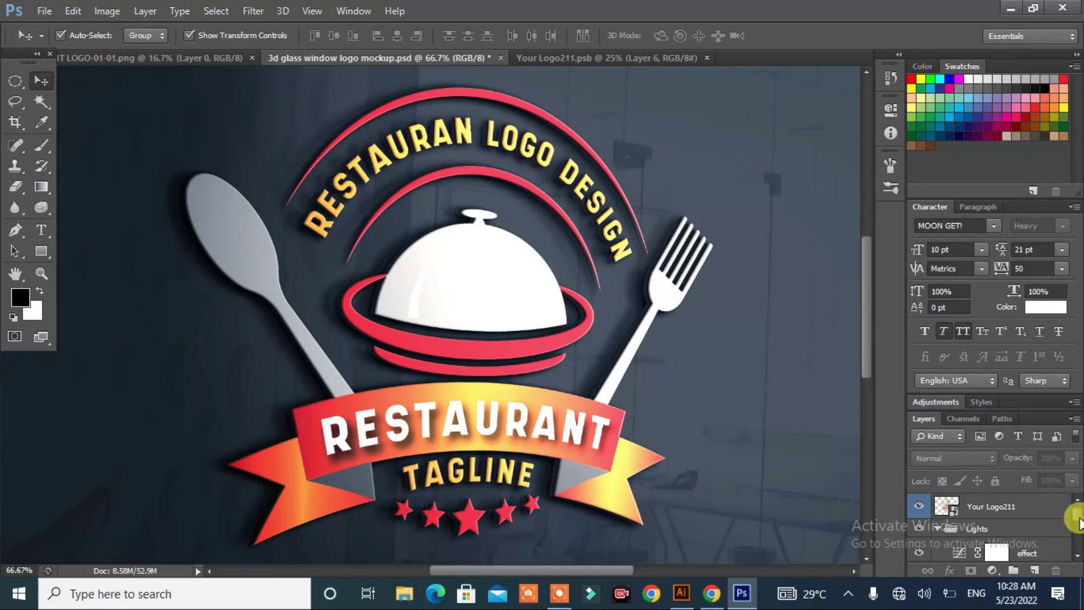
pyautogui.scroll(-1, 1074, 526)
pyautogui.scroll(-1, 1073, 528)
pyautogui.scroll(-1, 1073, 528)
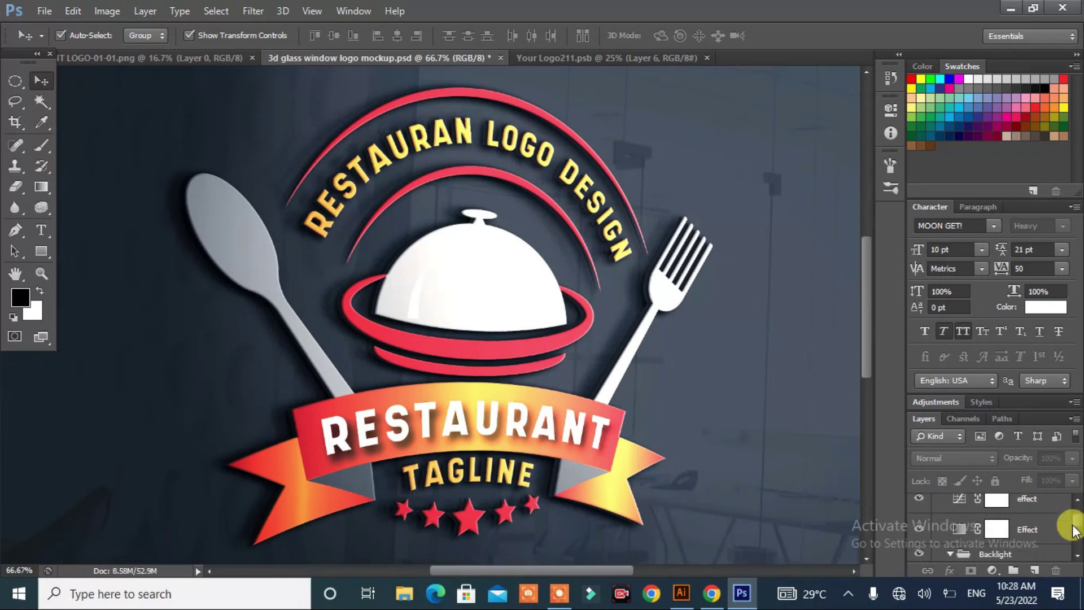
pyautogui.scroll(-1, 1073, 531)
pyautogui.scroll(-1, 1070, 532)
pyautogui.scroll(-1, 1069, 533)
pyautogui.scroll(-2, 1069, 536)
pyautogui.scroll(-1, 1070, 539)
pyautogui.scroll(-1, 1069, 541)
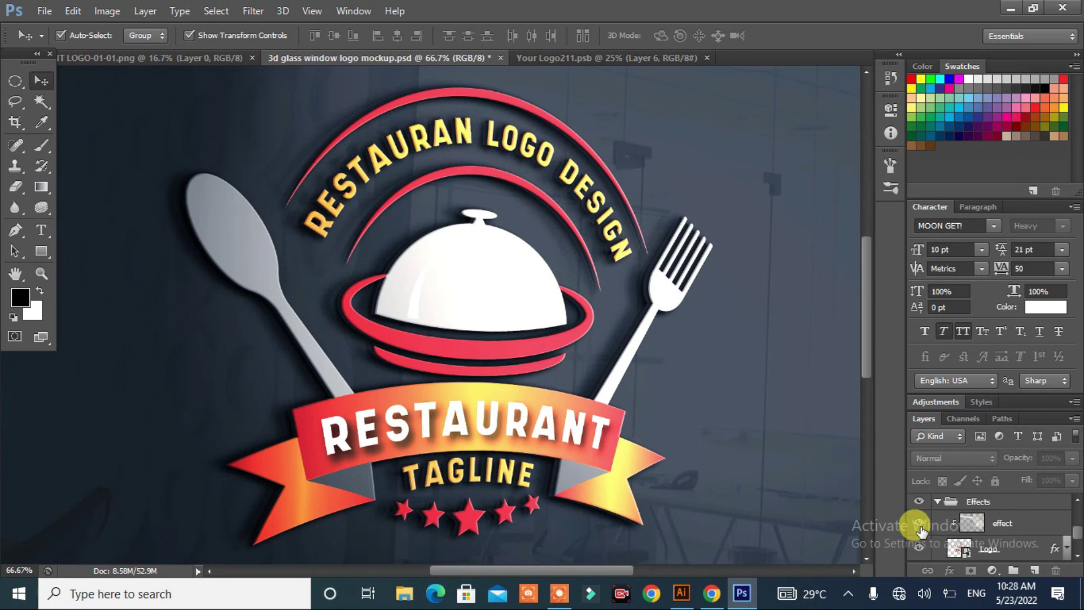
pyautogui.click(918, 525)
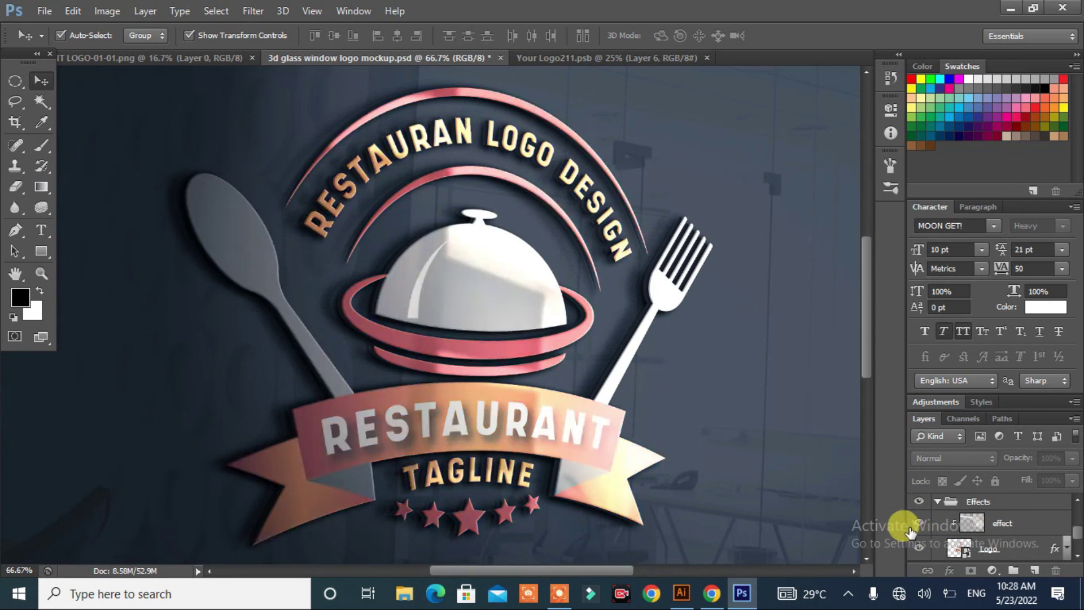
pyautogui.scroll(2, 824, 375)
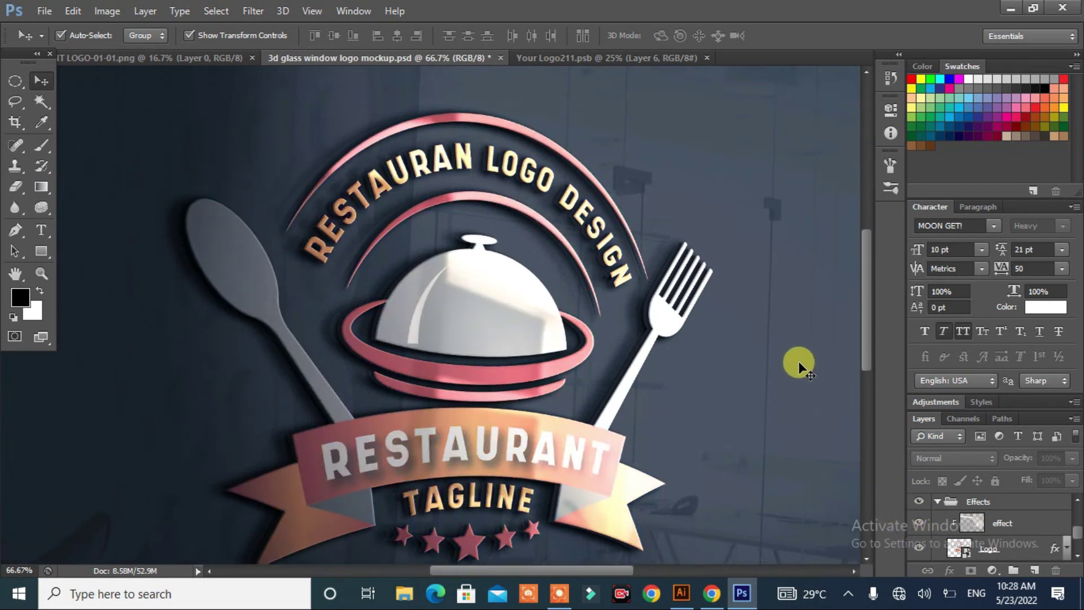
pyautogui.scroll(-2, 798, 361)
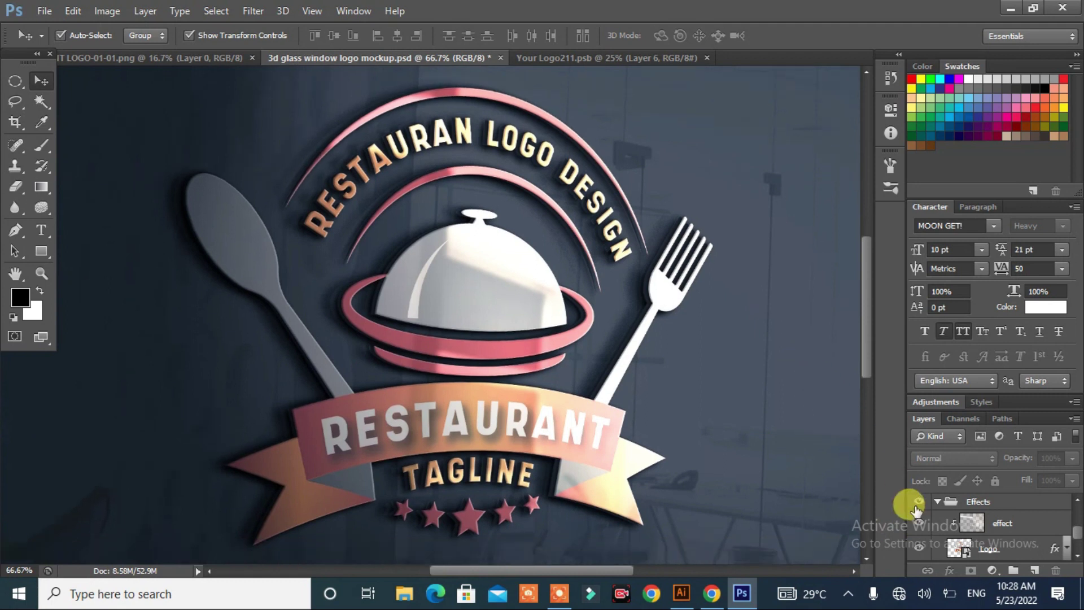
pyautogui.click(919, 549)
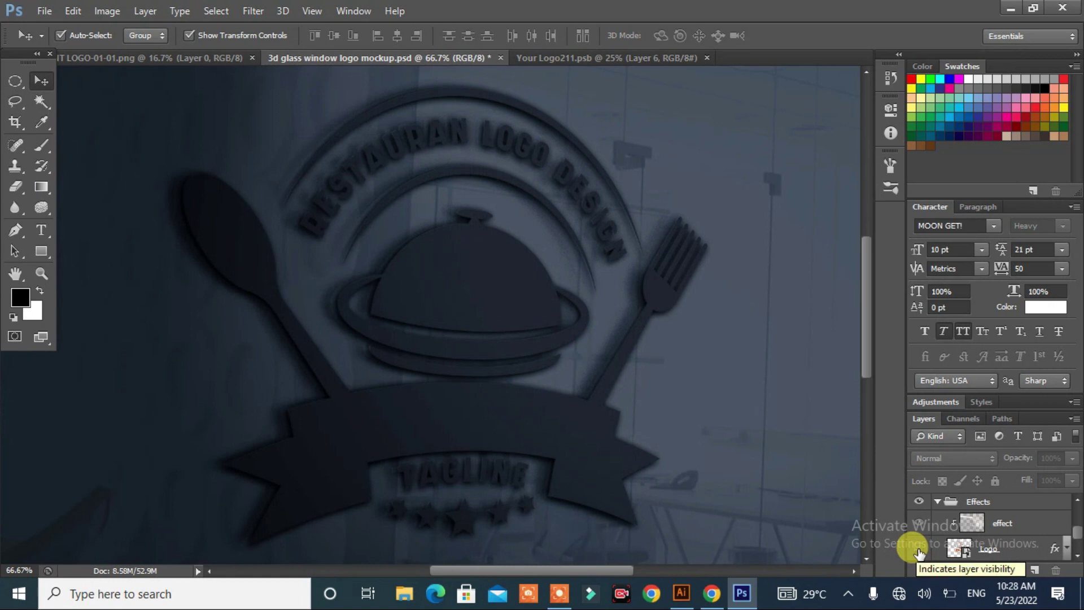
pyautogui.click(919, 548)
pyautogui.click(919, 529)
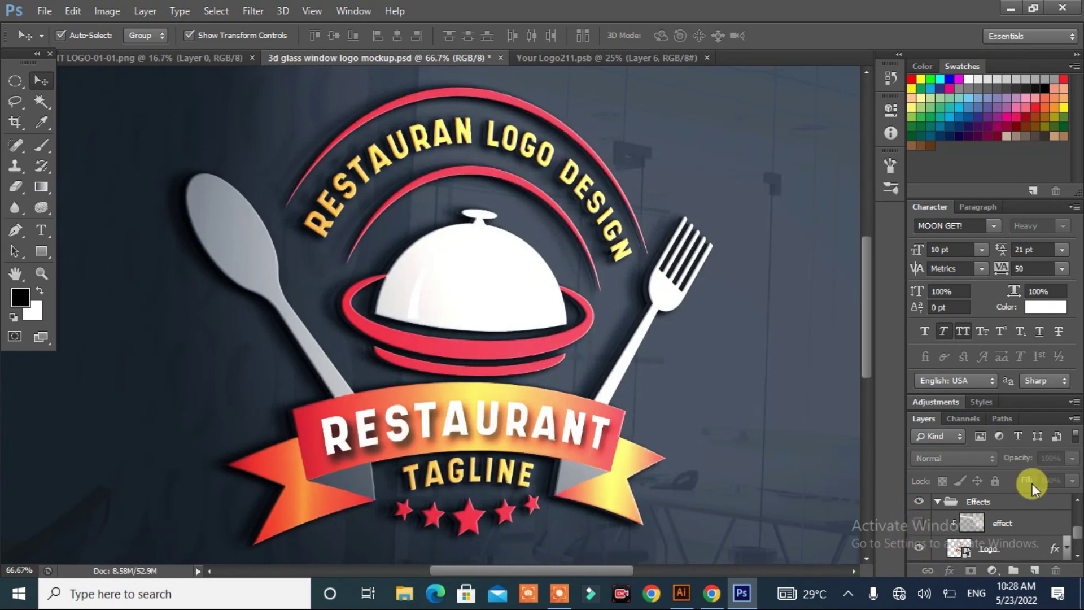
pyautogui.moveTo(1080, 541); pyautogui.dragTo(1080, 536)
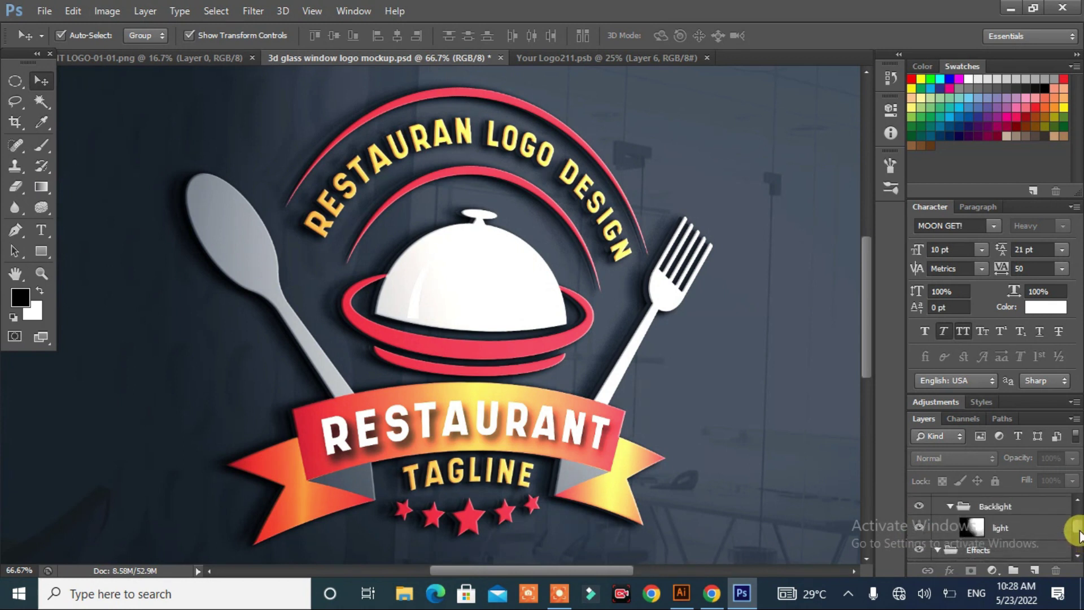
pyautogui.click(921, 529)
pyautogui.click(921, 530)
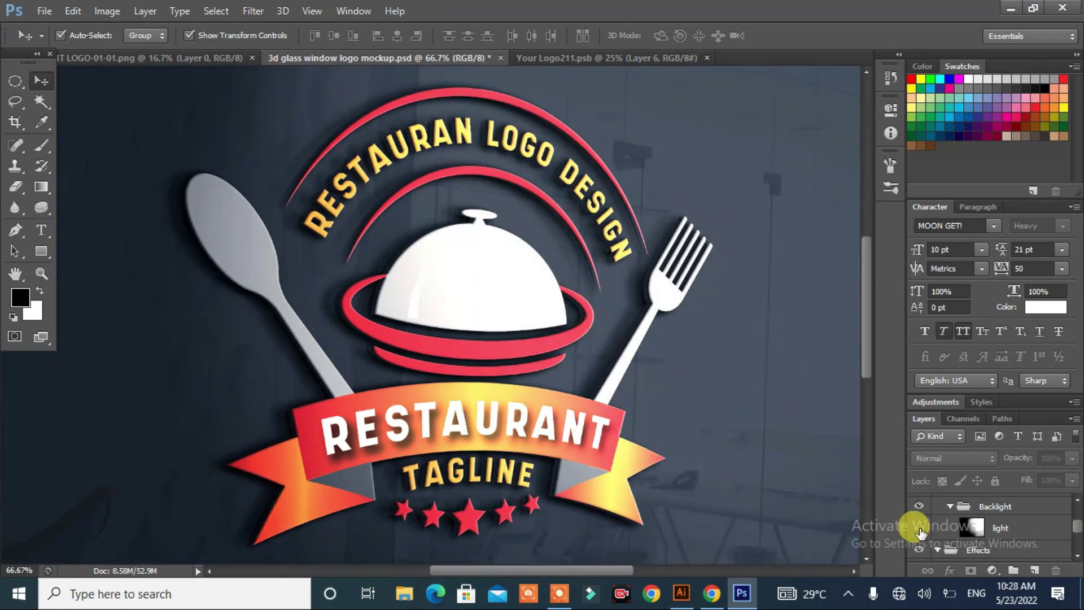
pyautogui.click(920, 530)
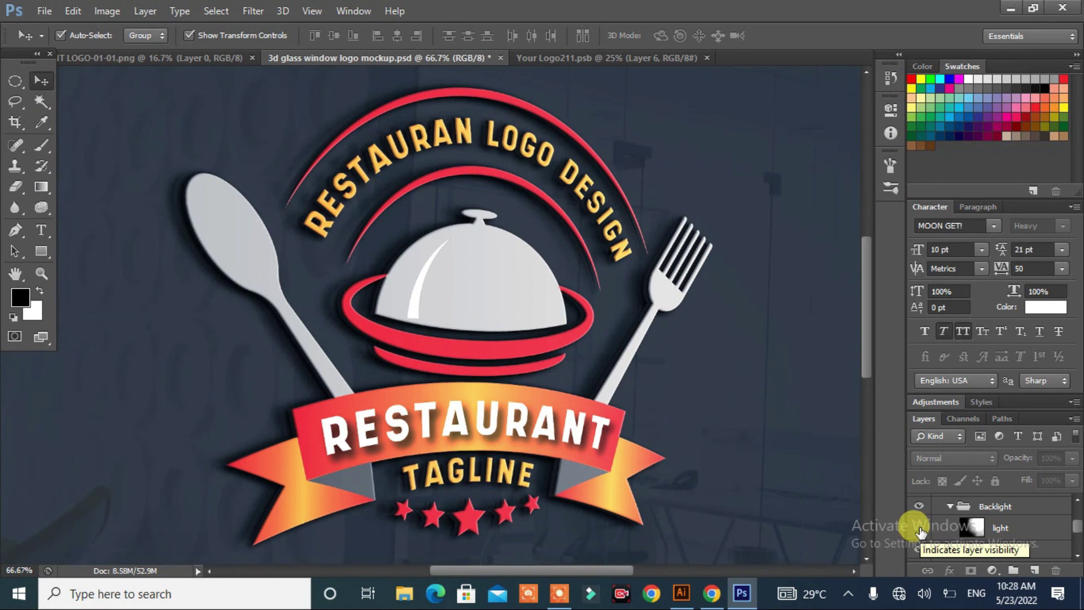
pyautogui.click(921, 530)
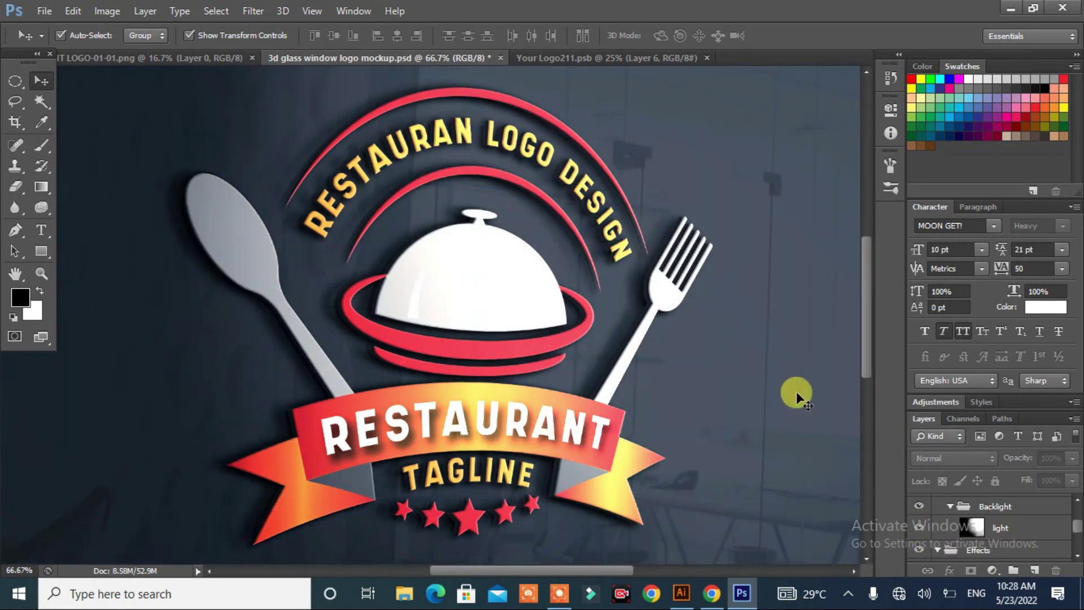
pyautogui.scroll(-1, 767, 335)
pyautogui.scroll(-1, 768, 335)
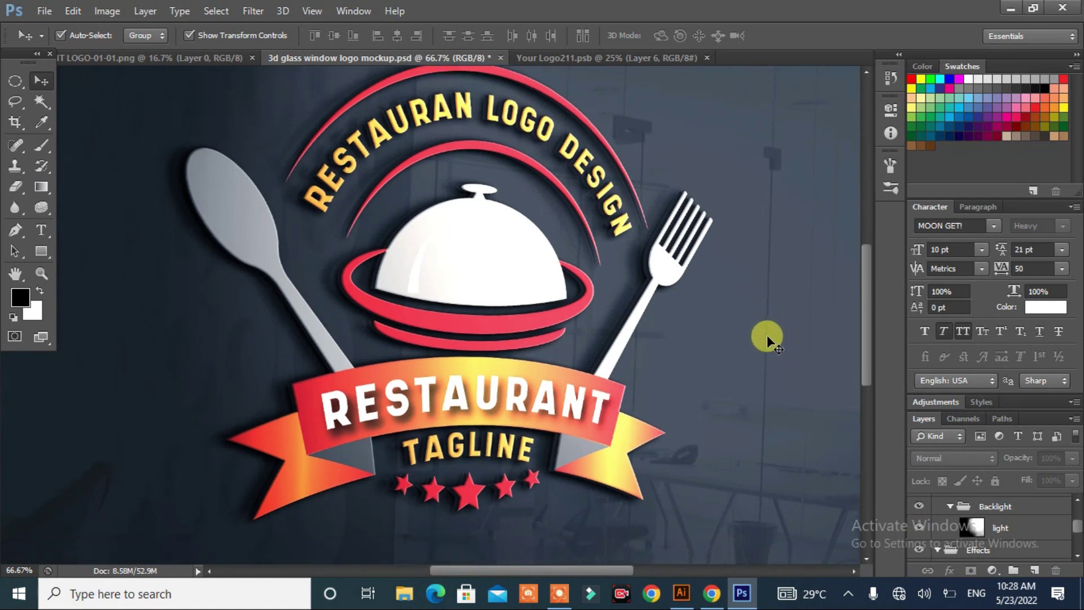
pyautogui.scroll(1, 767, 334)
pyautogui.scroll(1, 767, 335)
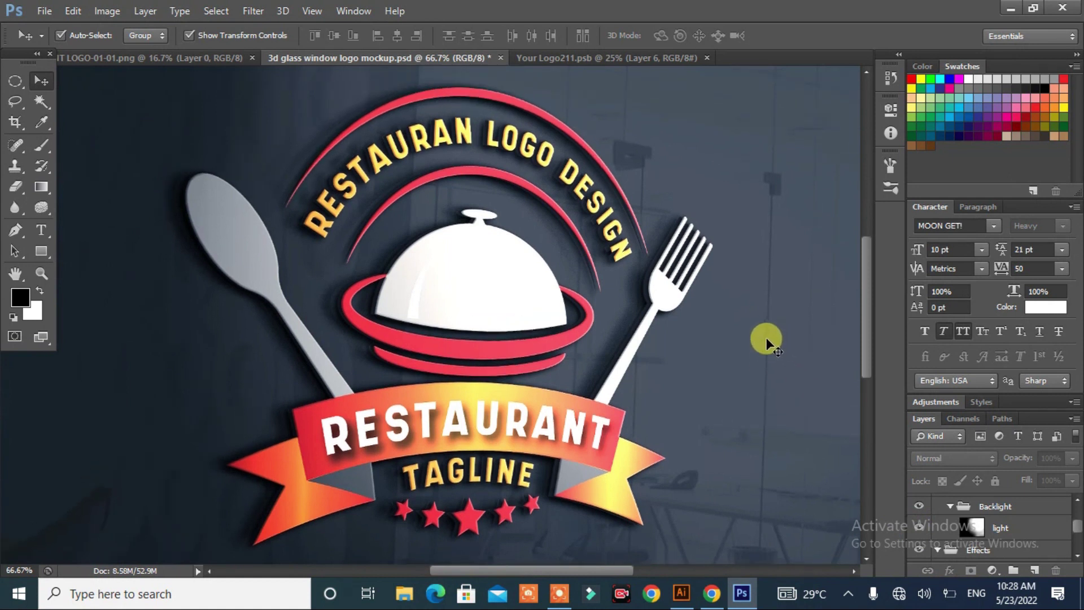